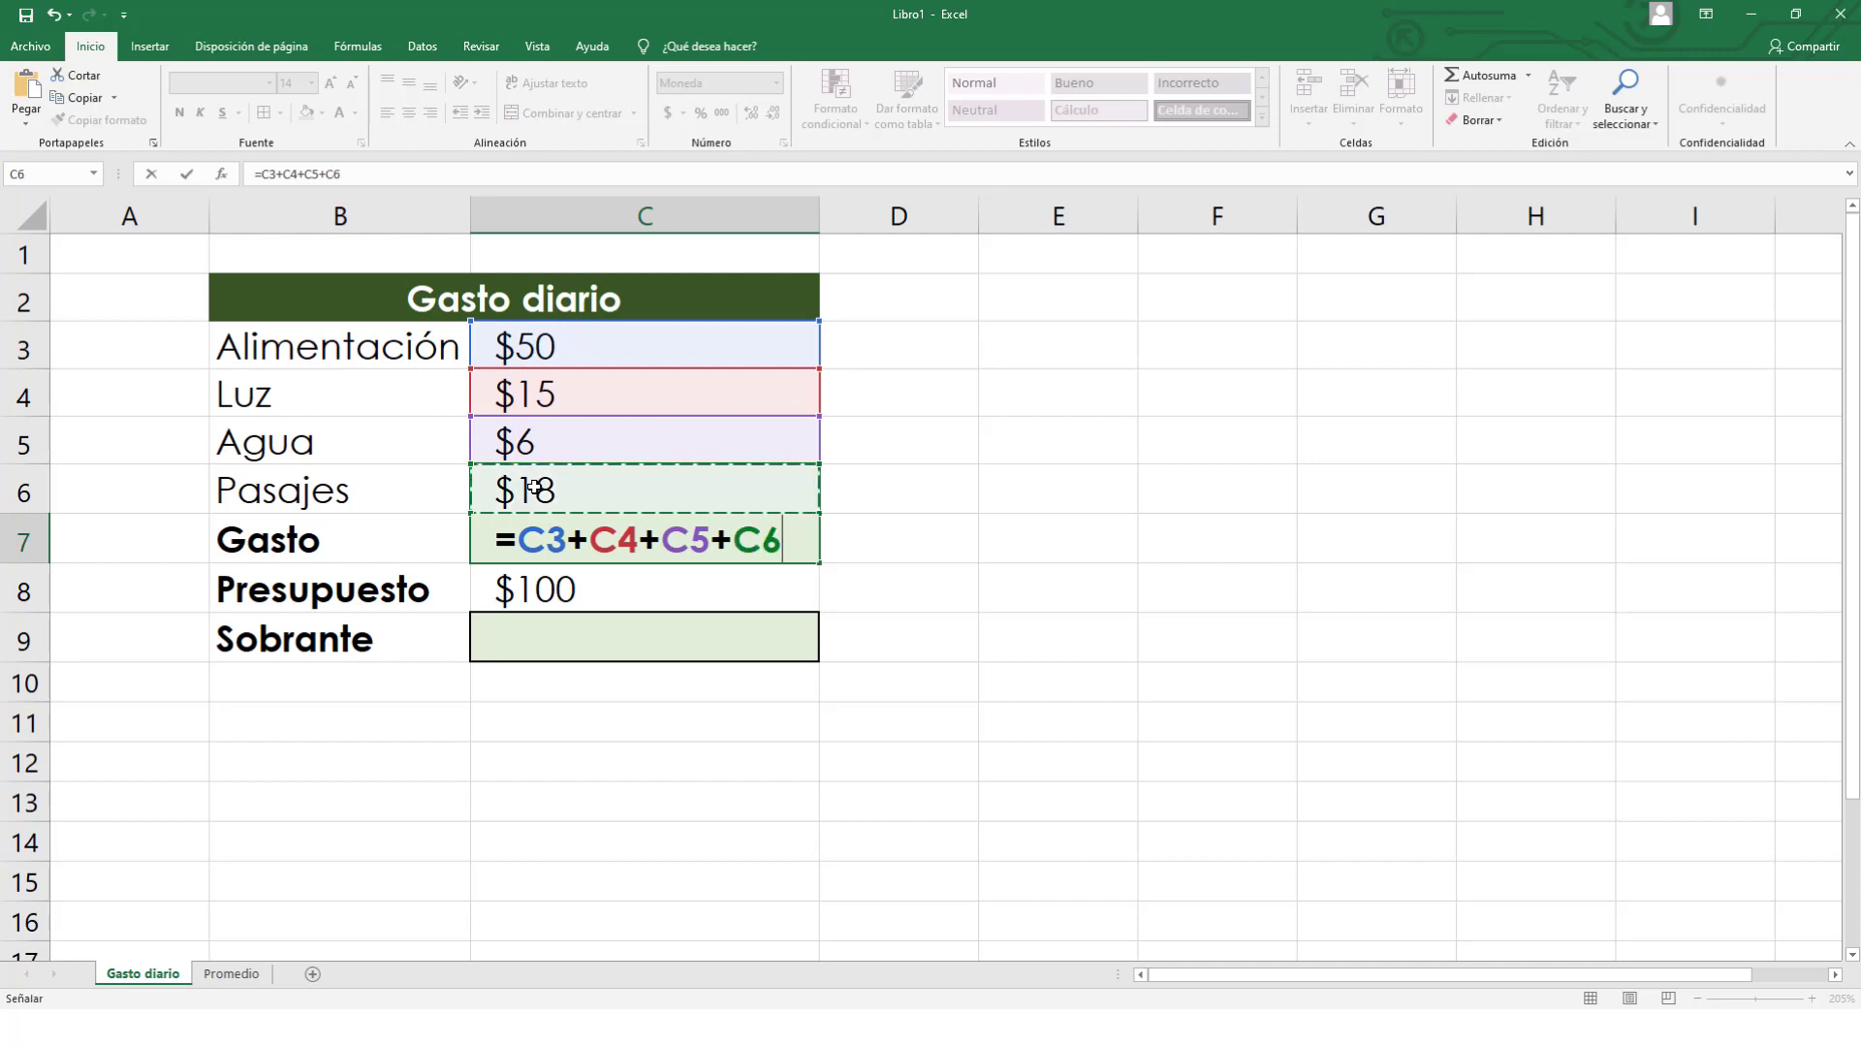
Commit the addition formula =C3+C4+C5+C6 in the Gasto cell C7, then clear that cell.
{"action": "key", "text": "Return"}
{"action": "left_click", "coordinate": [642, 529]}
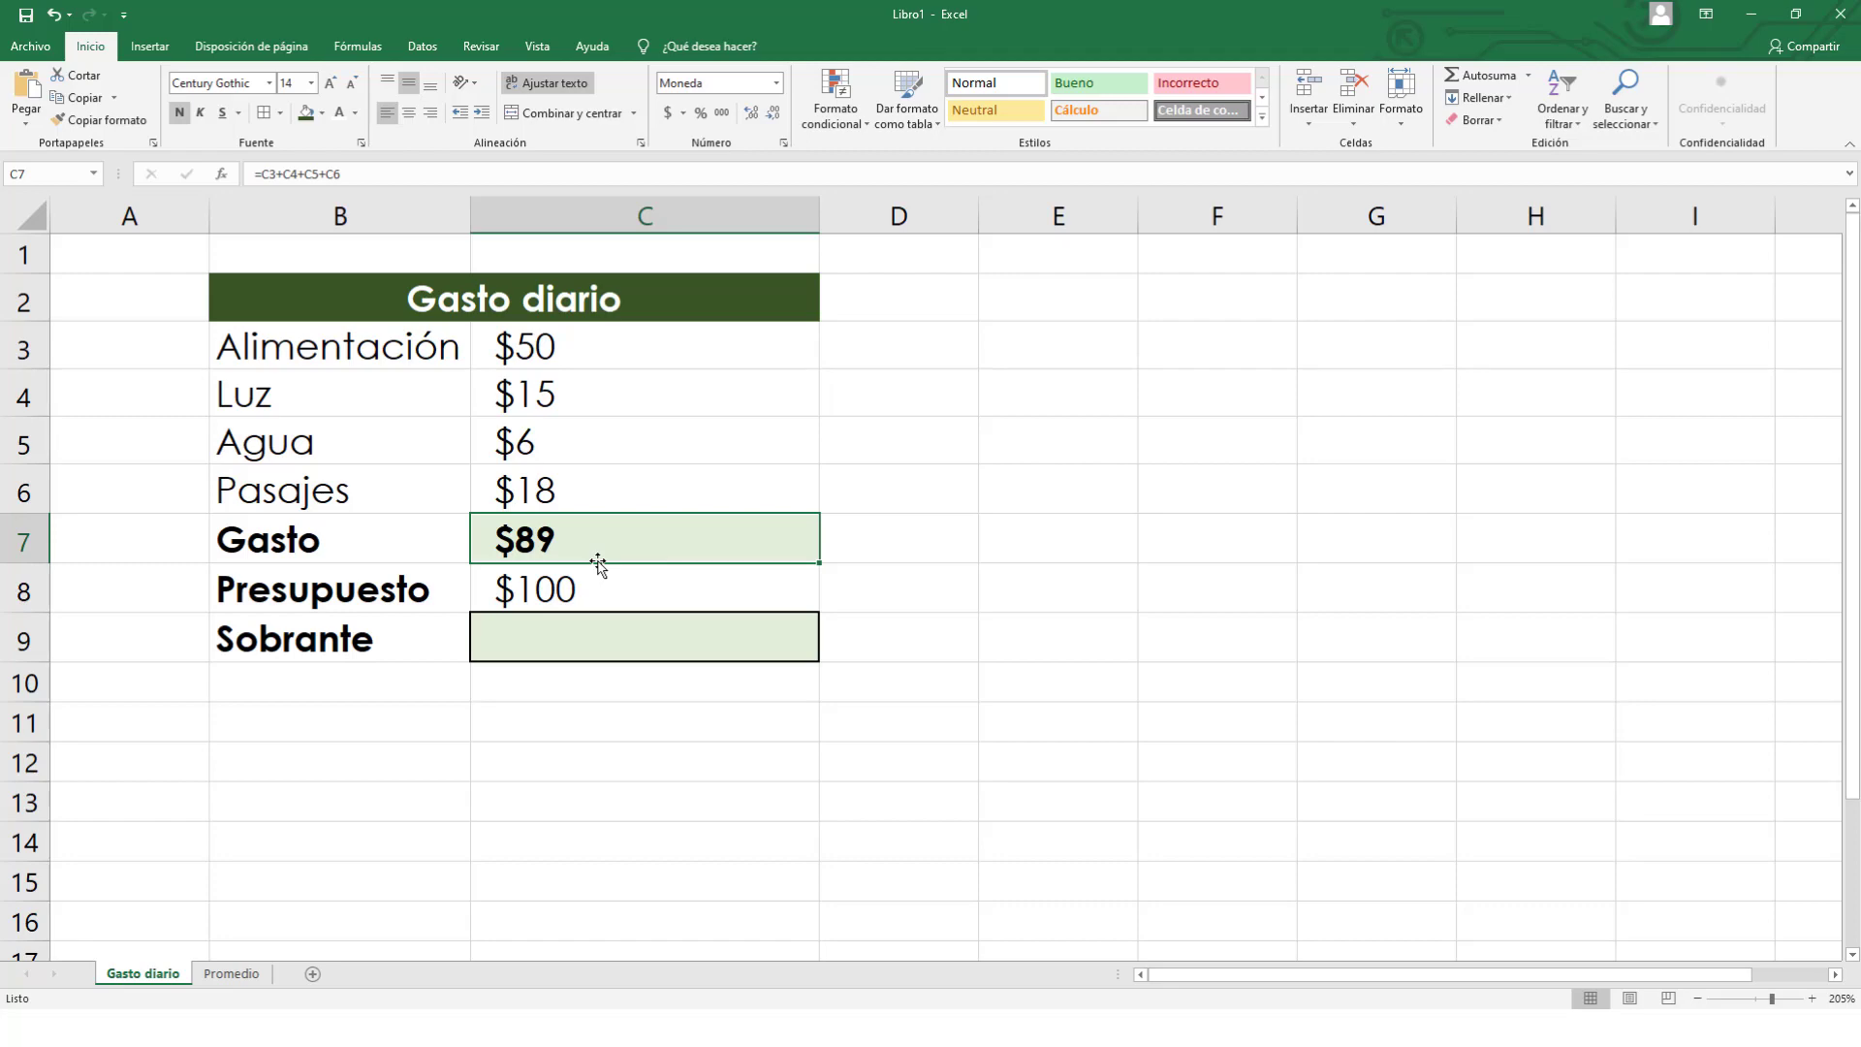
{"action": "key", "text": "Delete"}
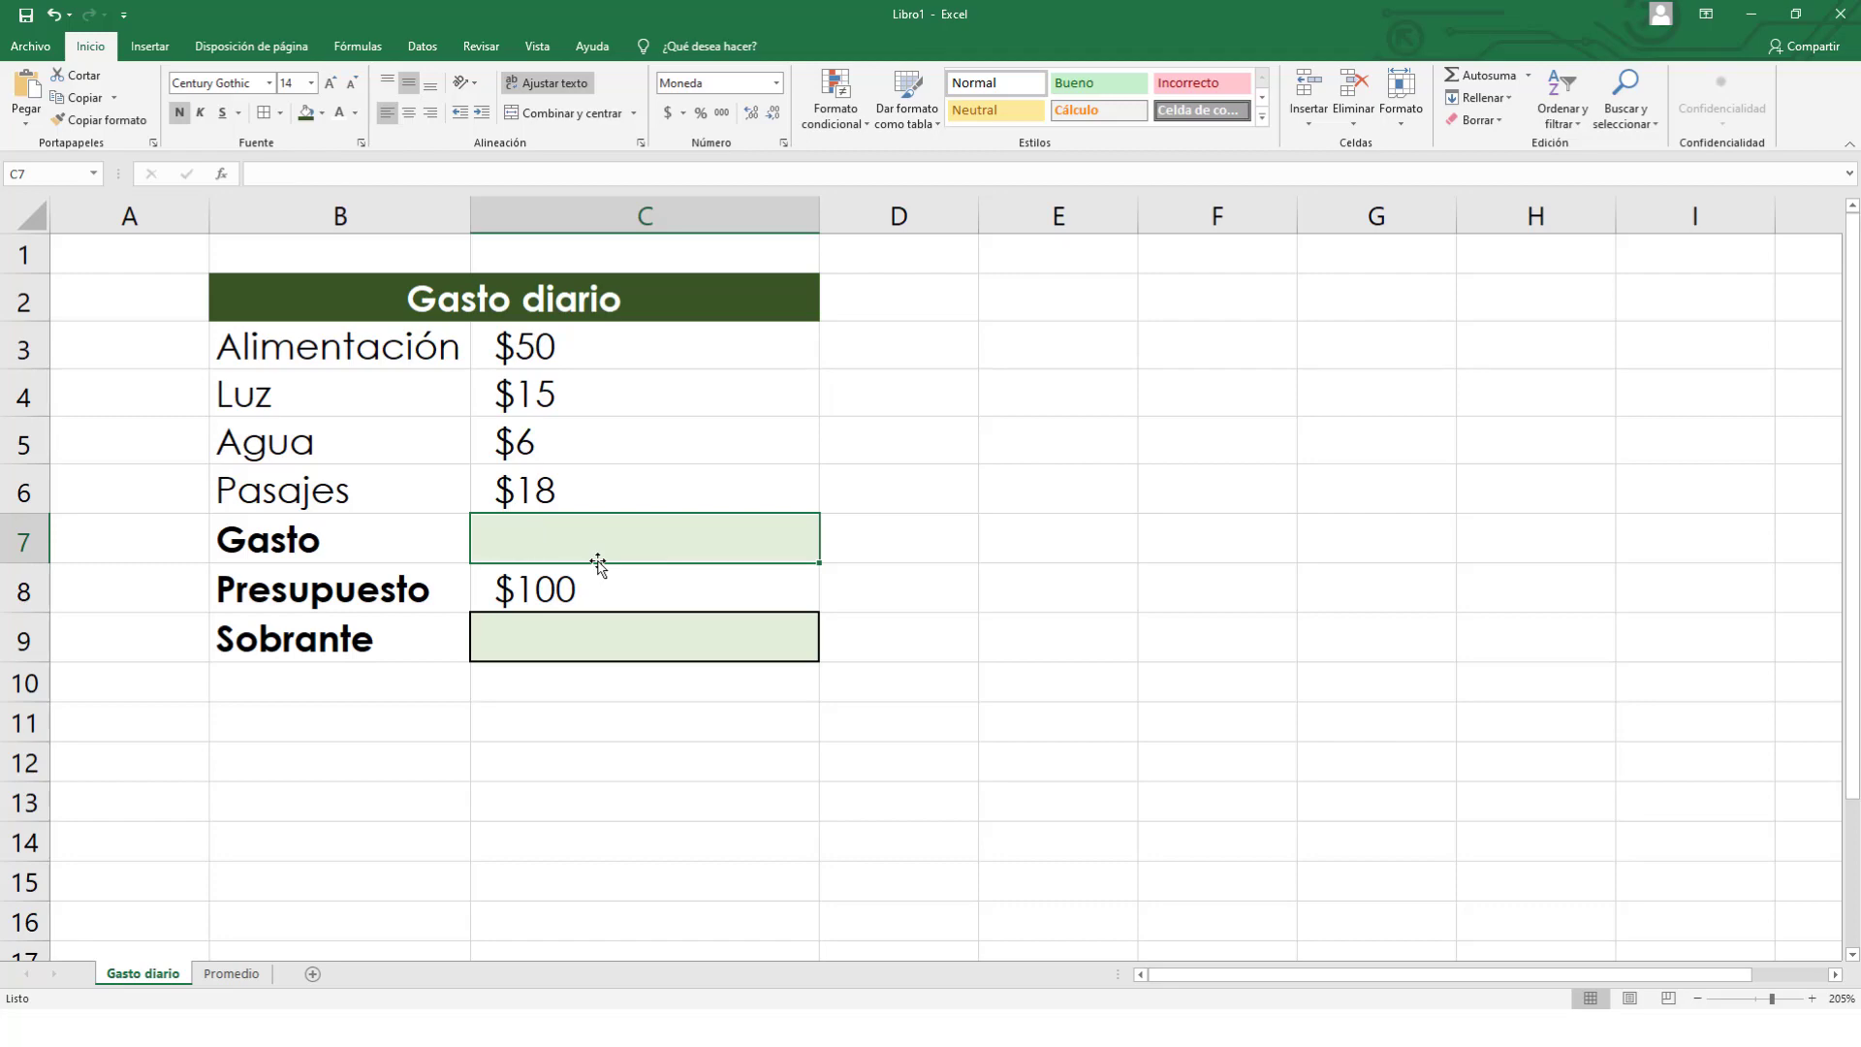
Enter the formula =suma(C3:C6) in the Gasto cell C7, picking the four expense amounts as the range.
{"action": "type", "text": "="}
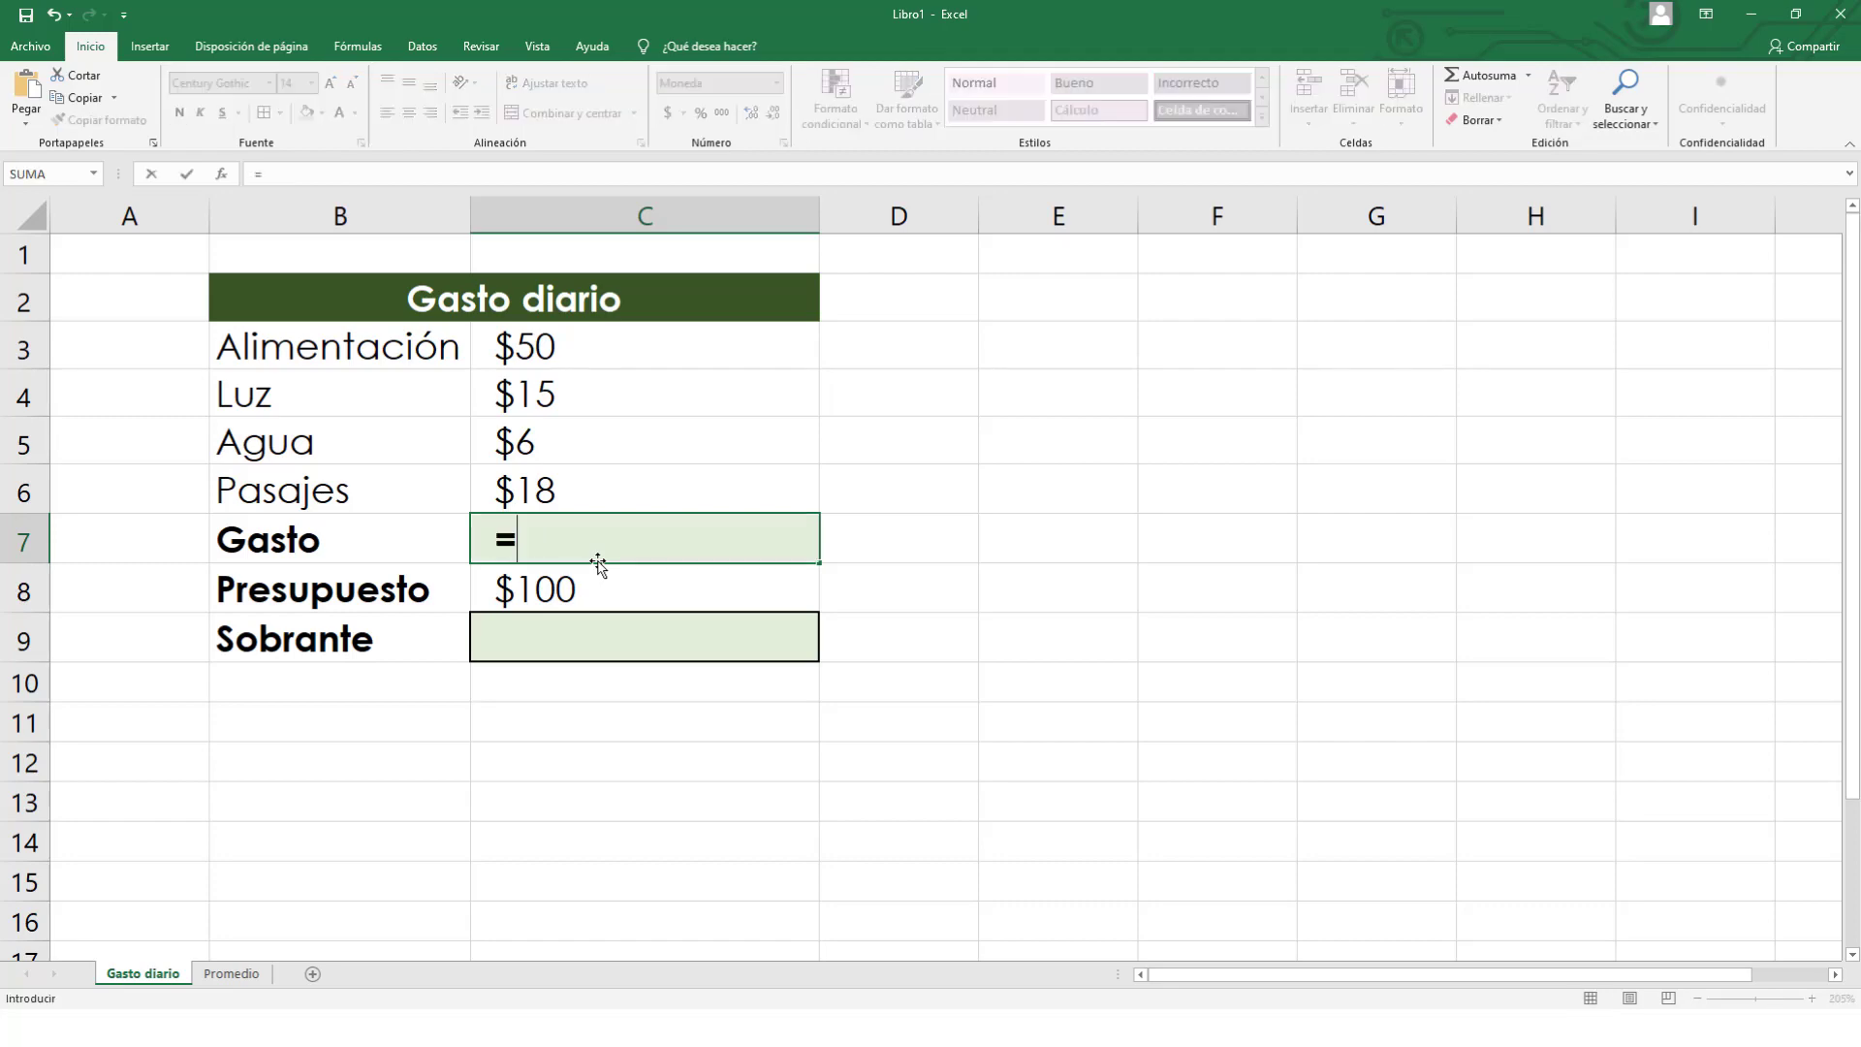
{"action": "type", "text": "su"}
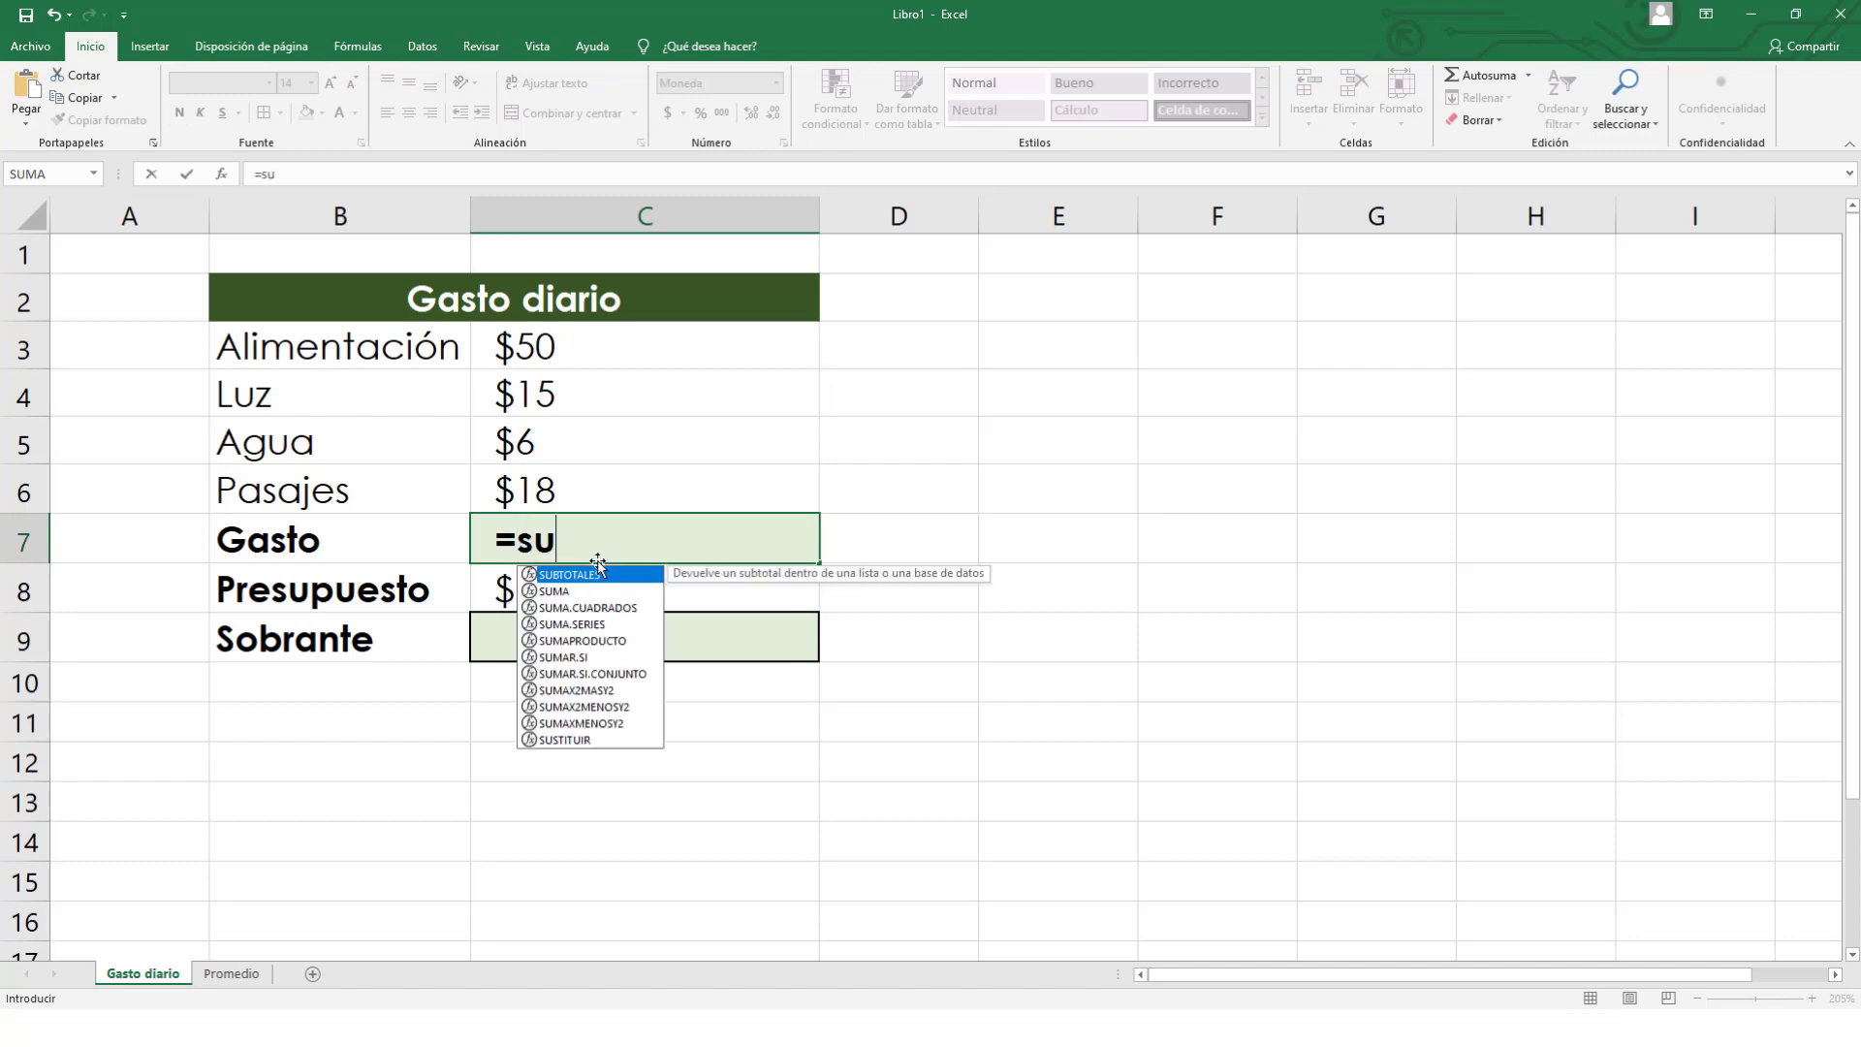
{"action": "type", "text": "ma("}
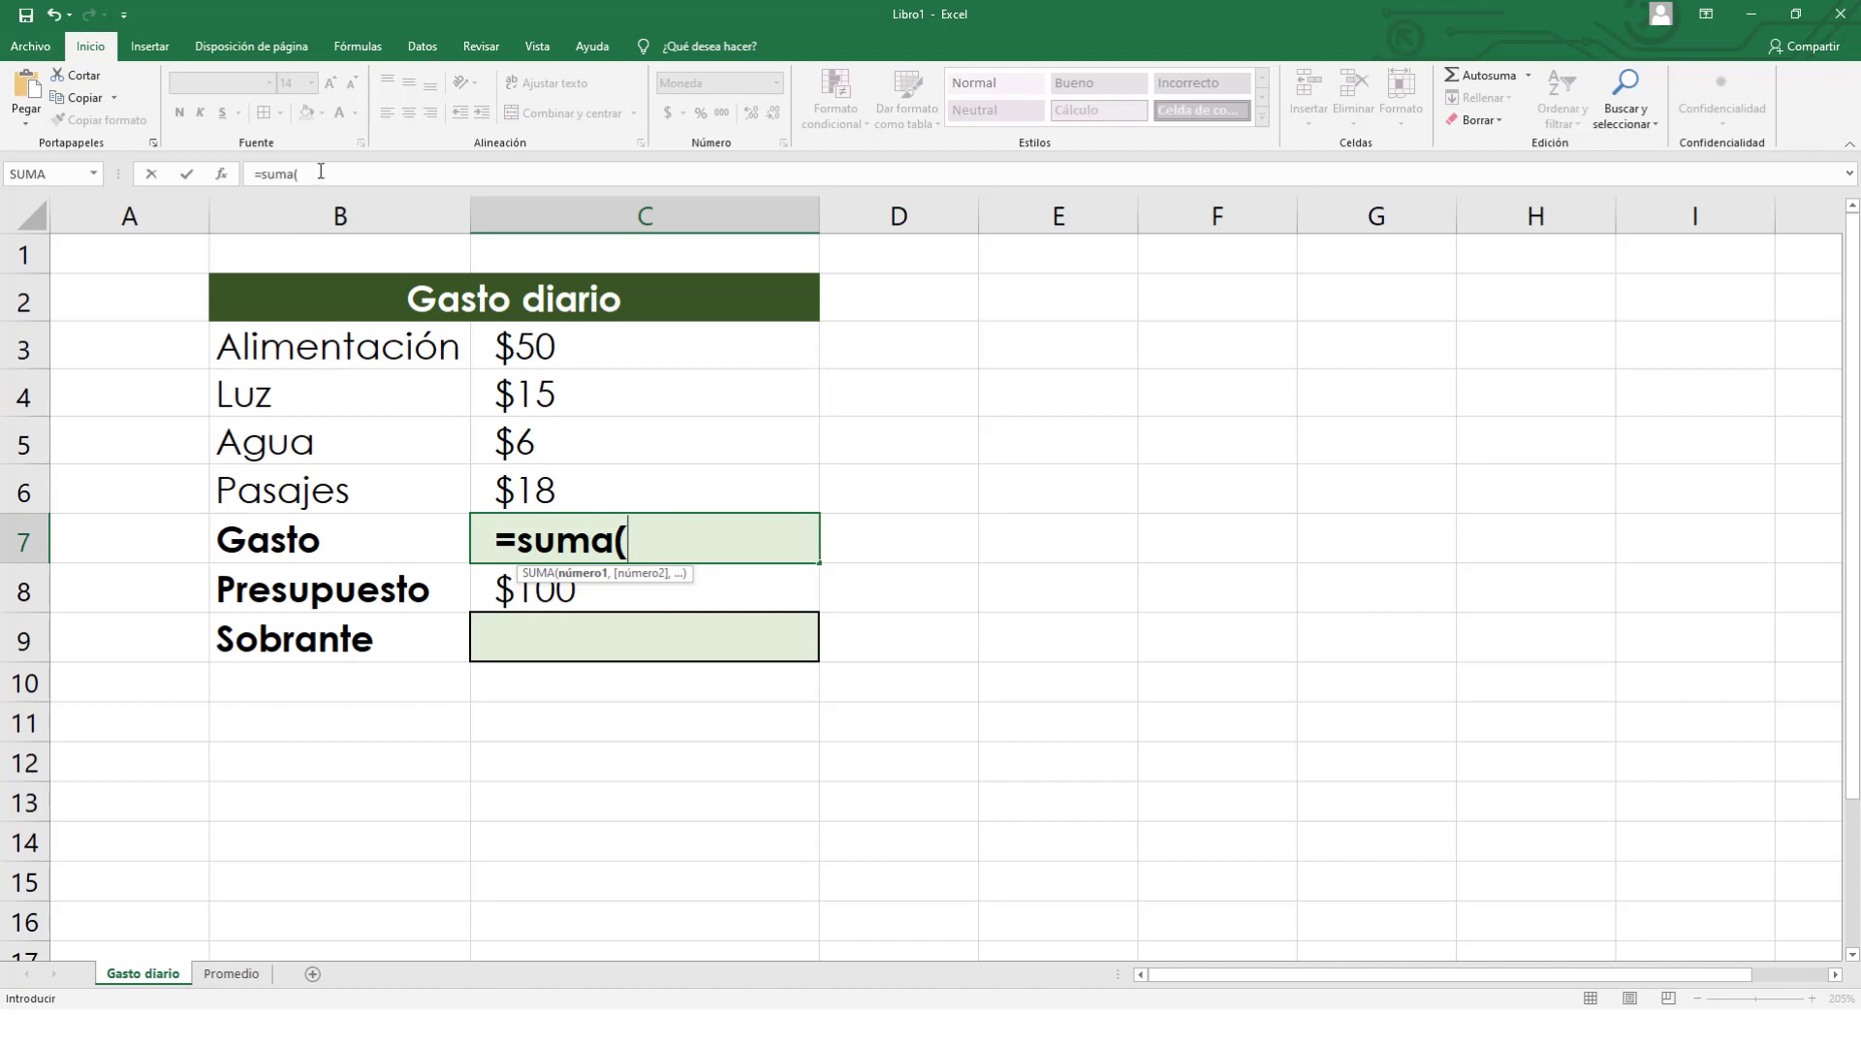
{"action": "left_click", "coordinate": [578, 339]}
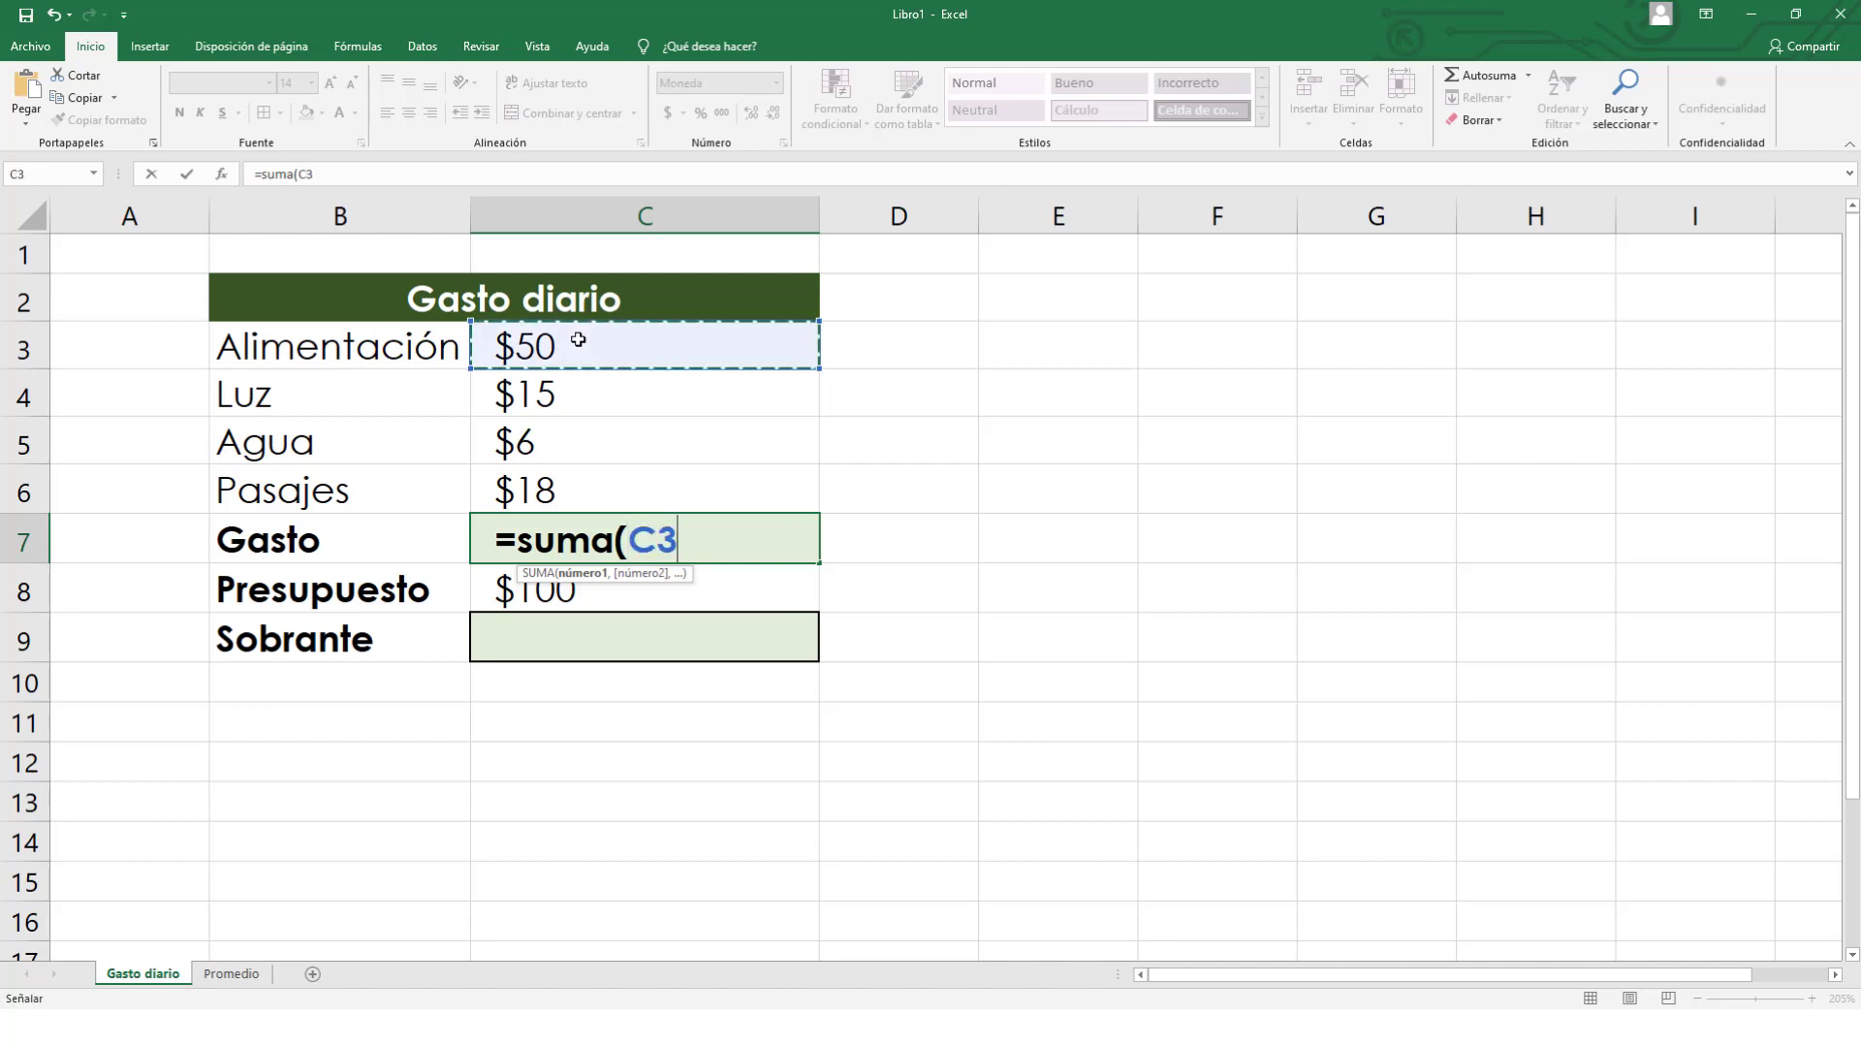
{"action": "left_click_drag", "start_coordinate": [579, 339], "coordinate": [631, 481]}
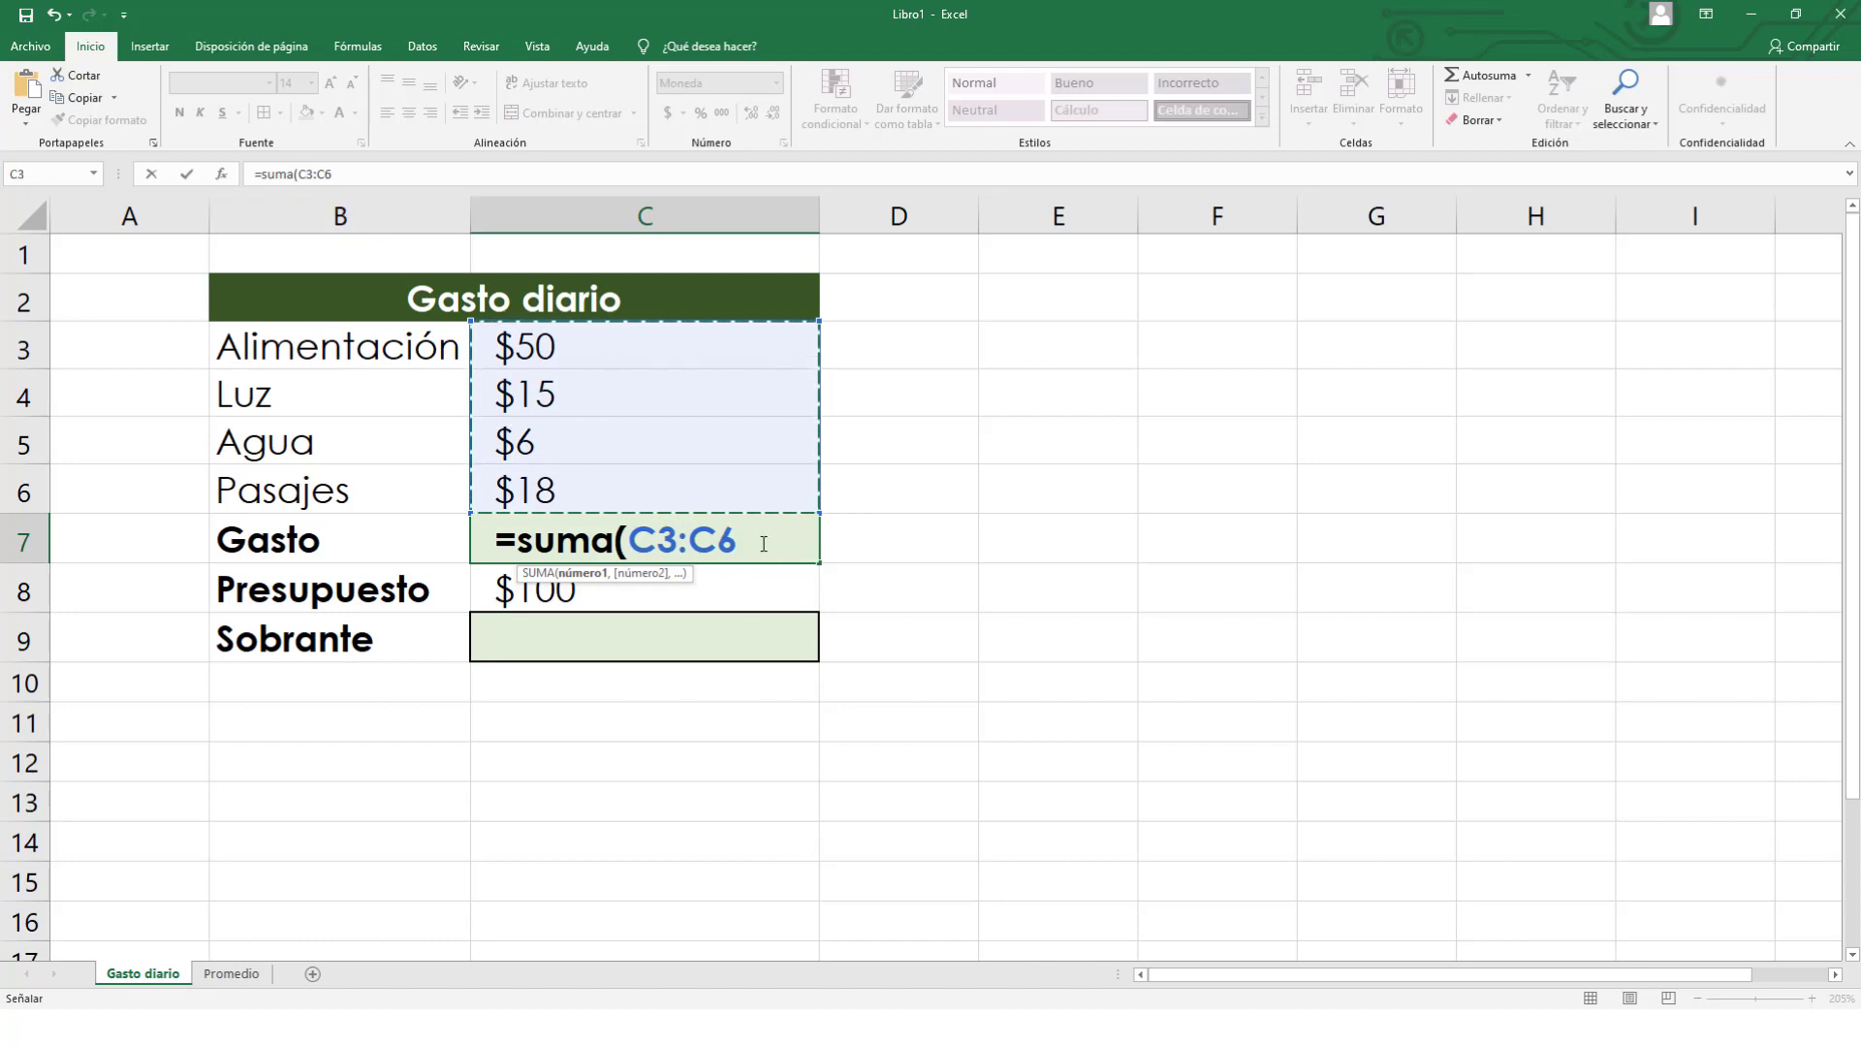
{"action": "type", "text": ")"}
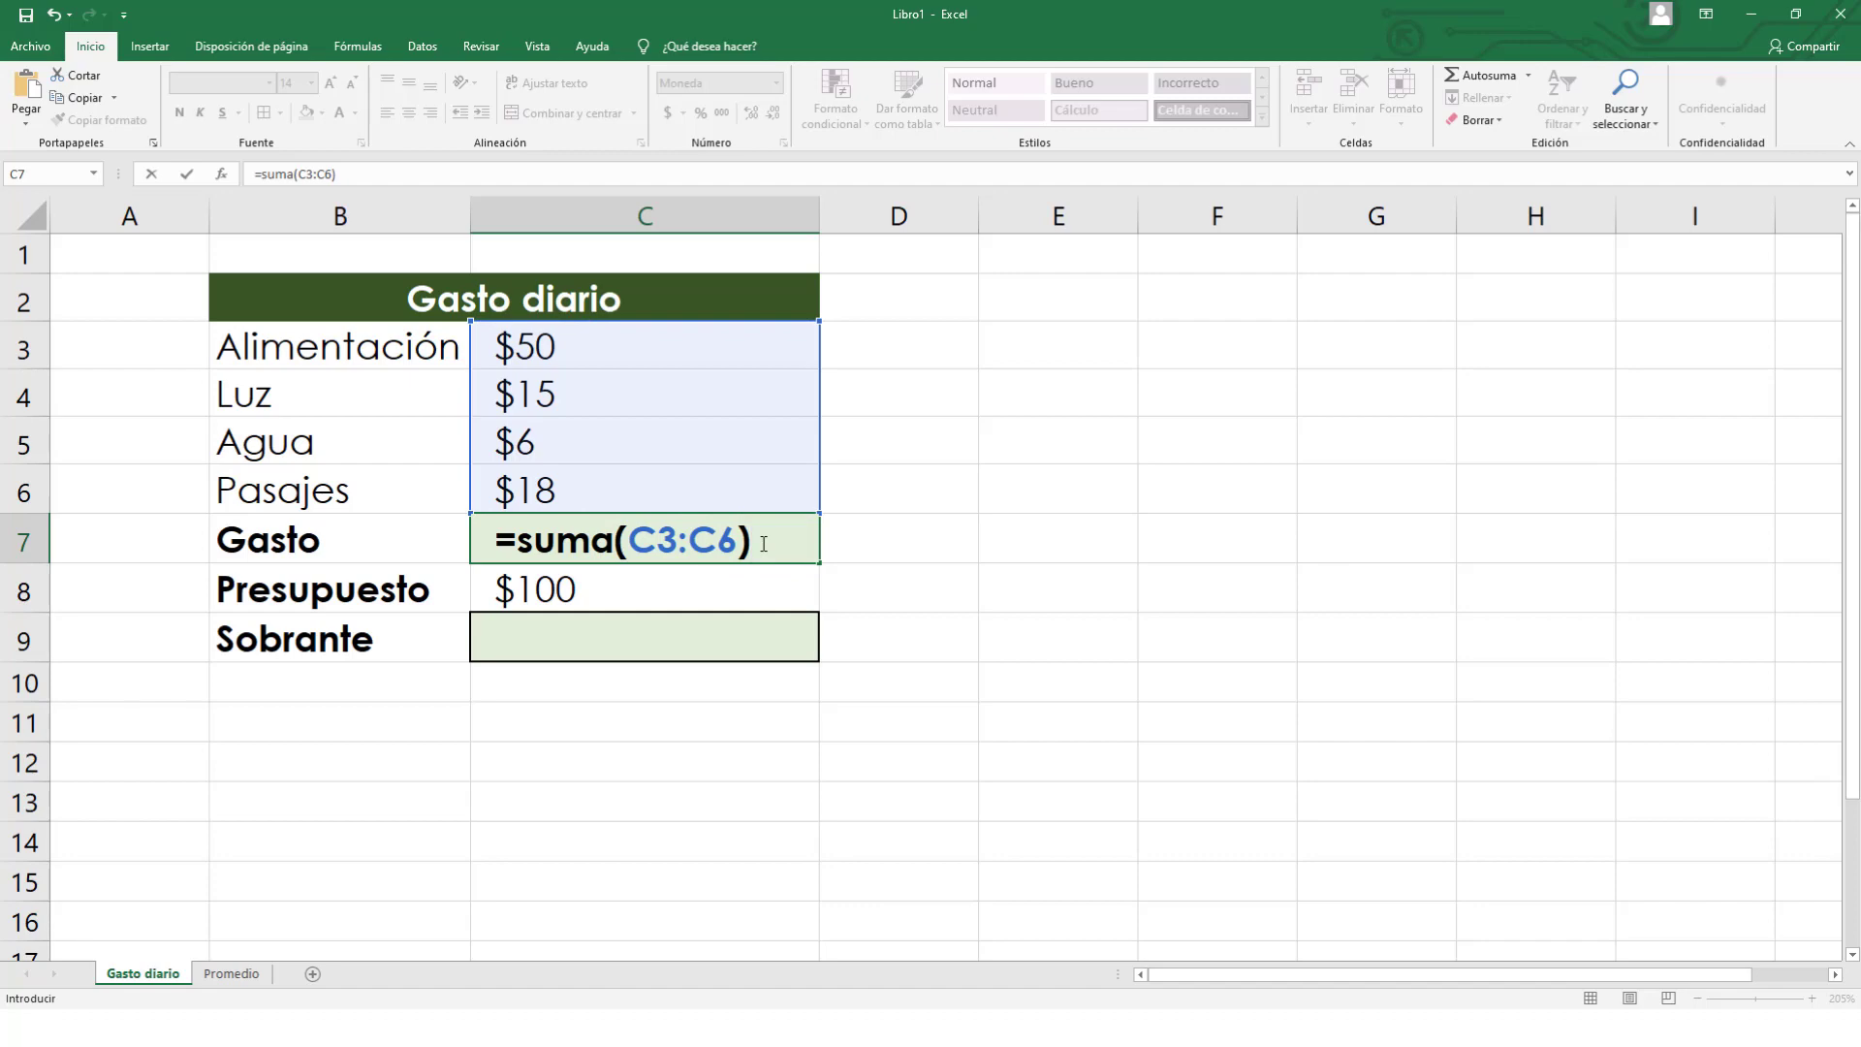
{"action": "key", "text": "Return"}
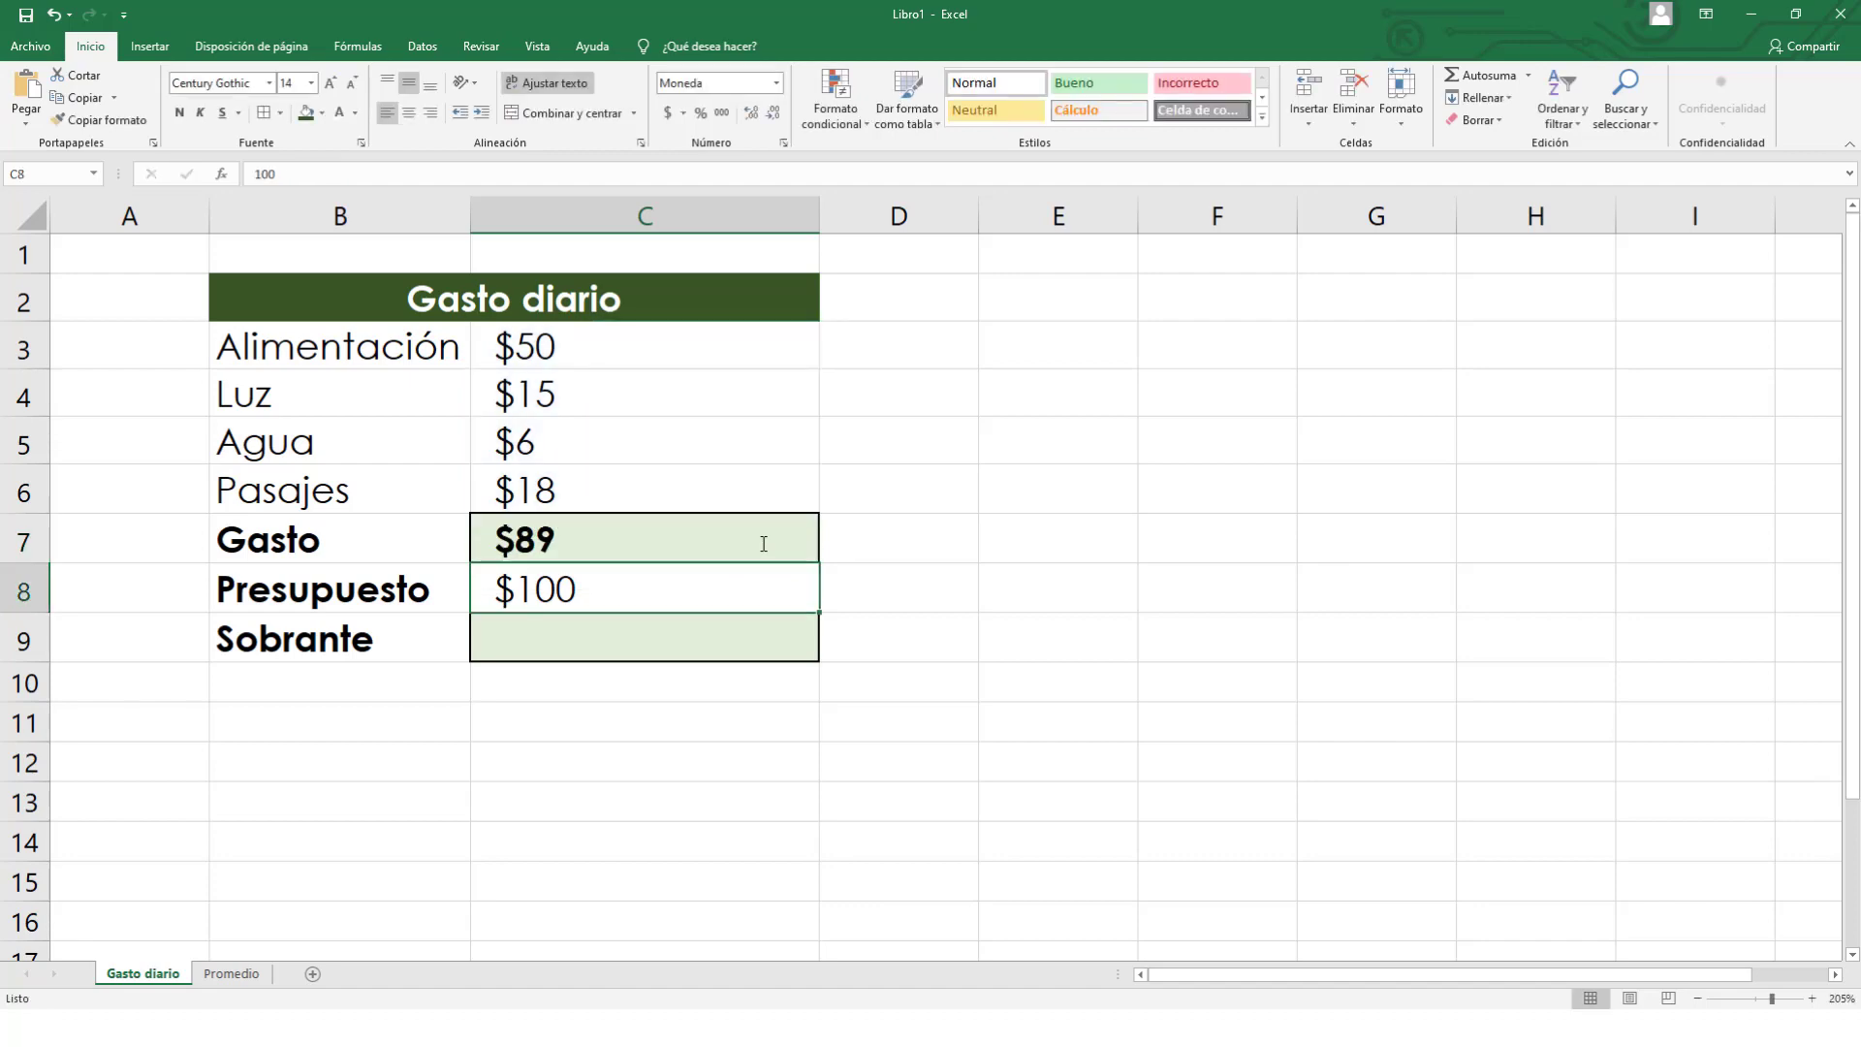
Clear the Gasto cell C7 and fill it with an AutoSum of C3:C6.
{"action": "left_click", "coordinate": [762, 544]}
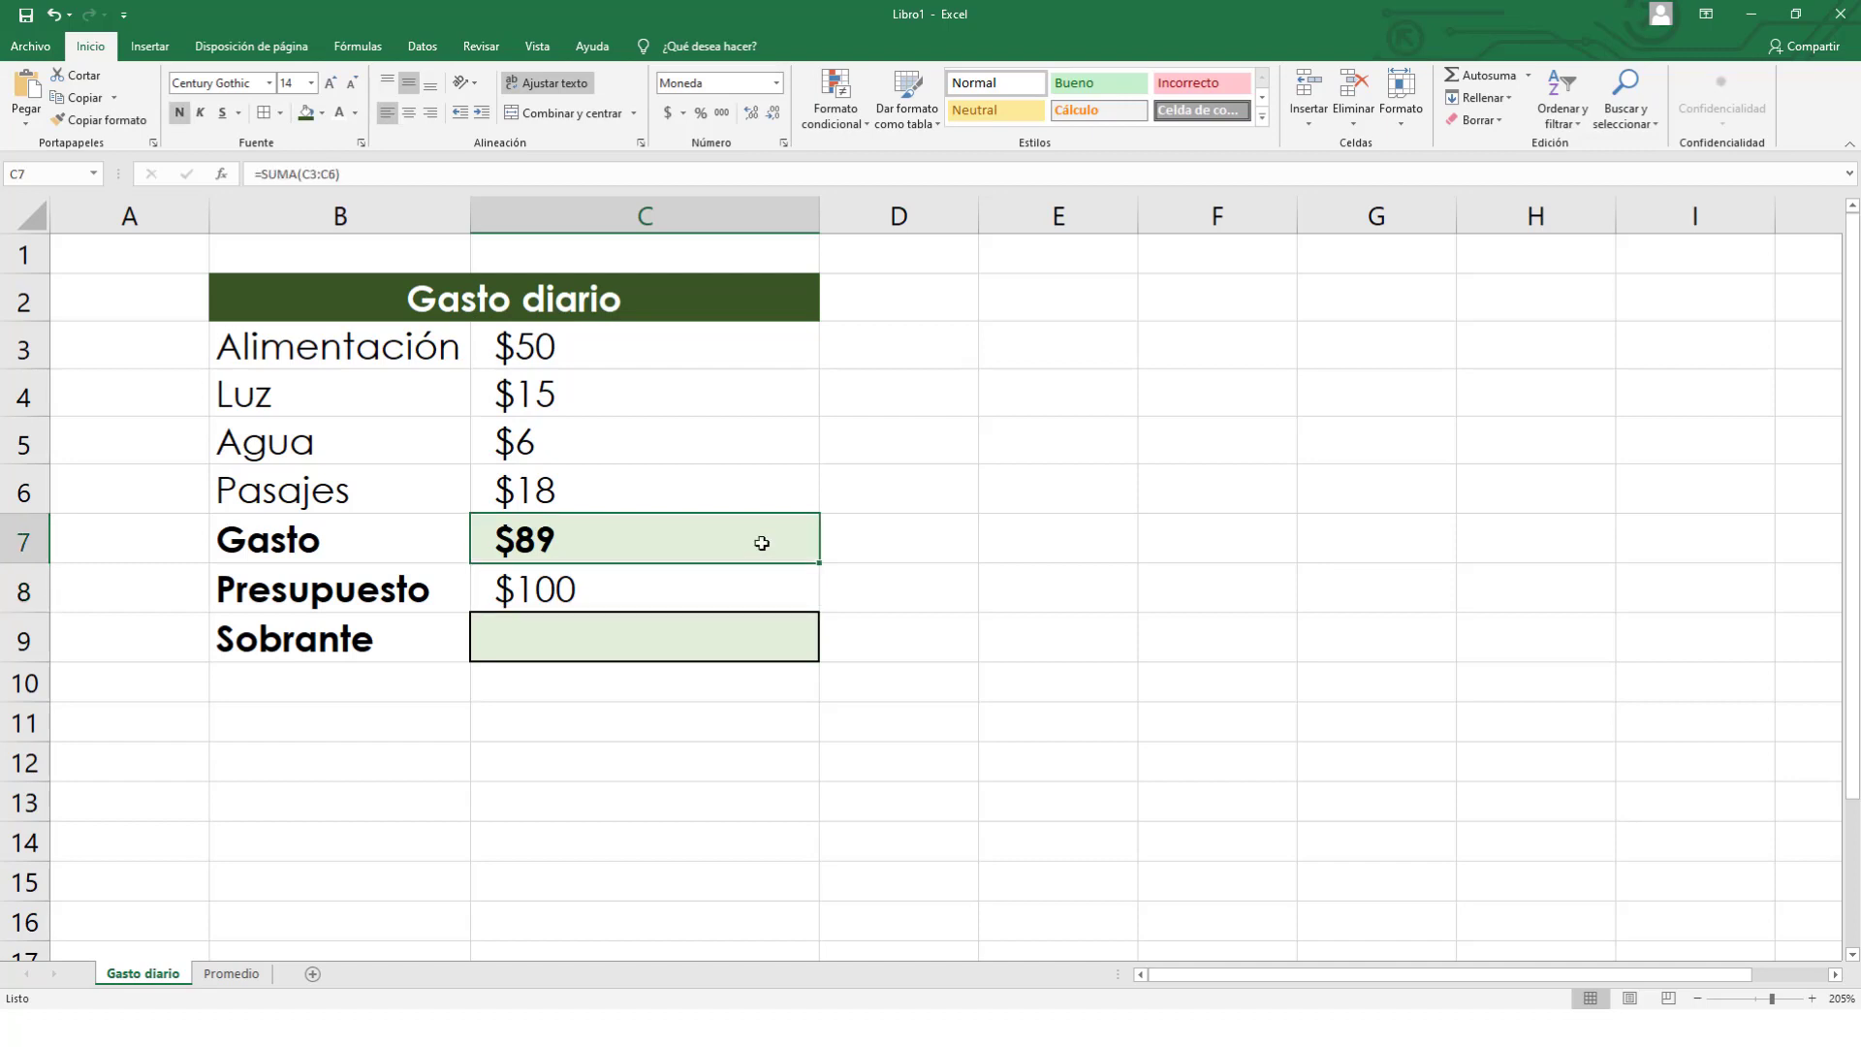
{"action": "key", "text": "Delete"}
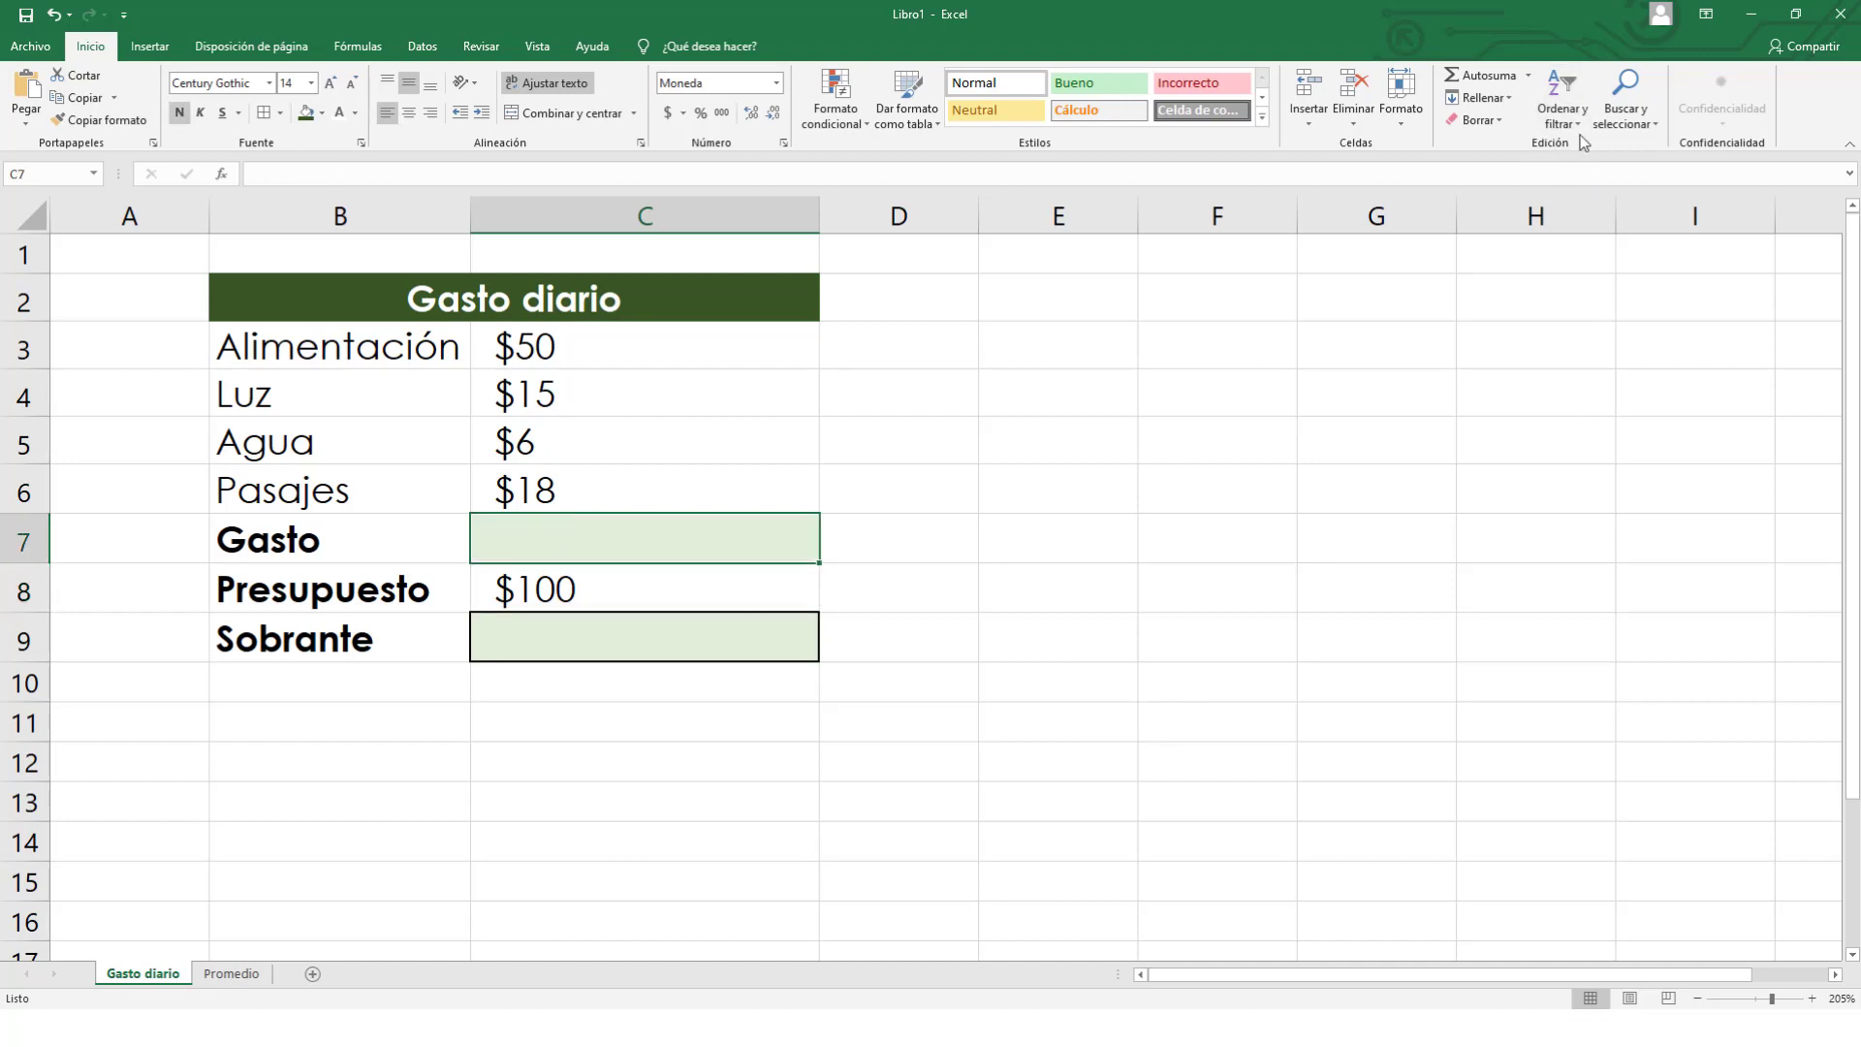
{"action": "left_click", "coordinate": [1529, 76]}
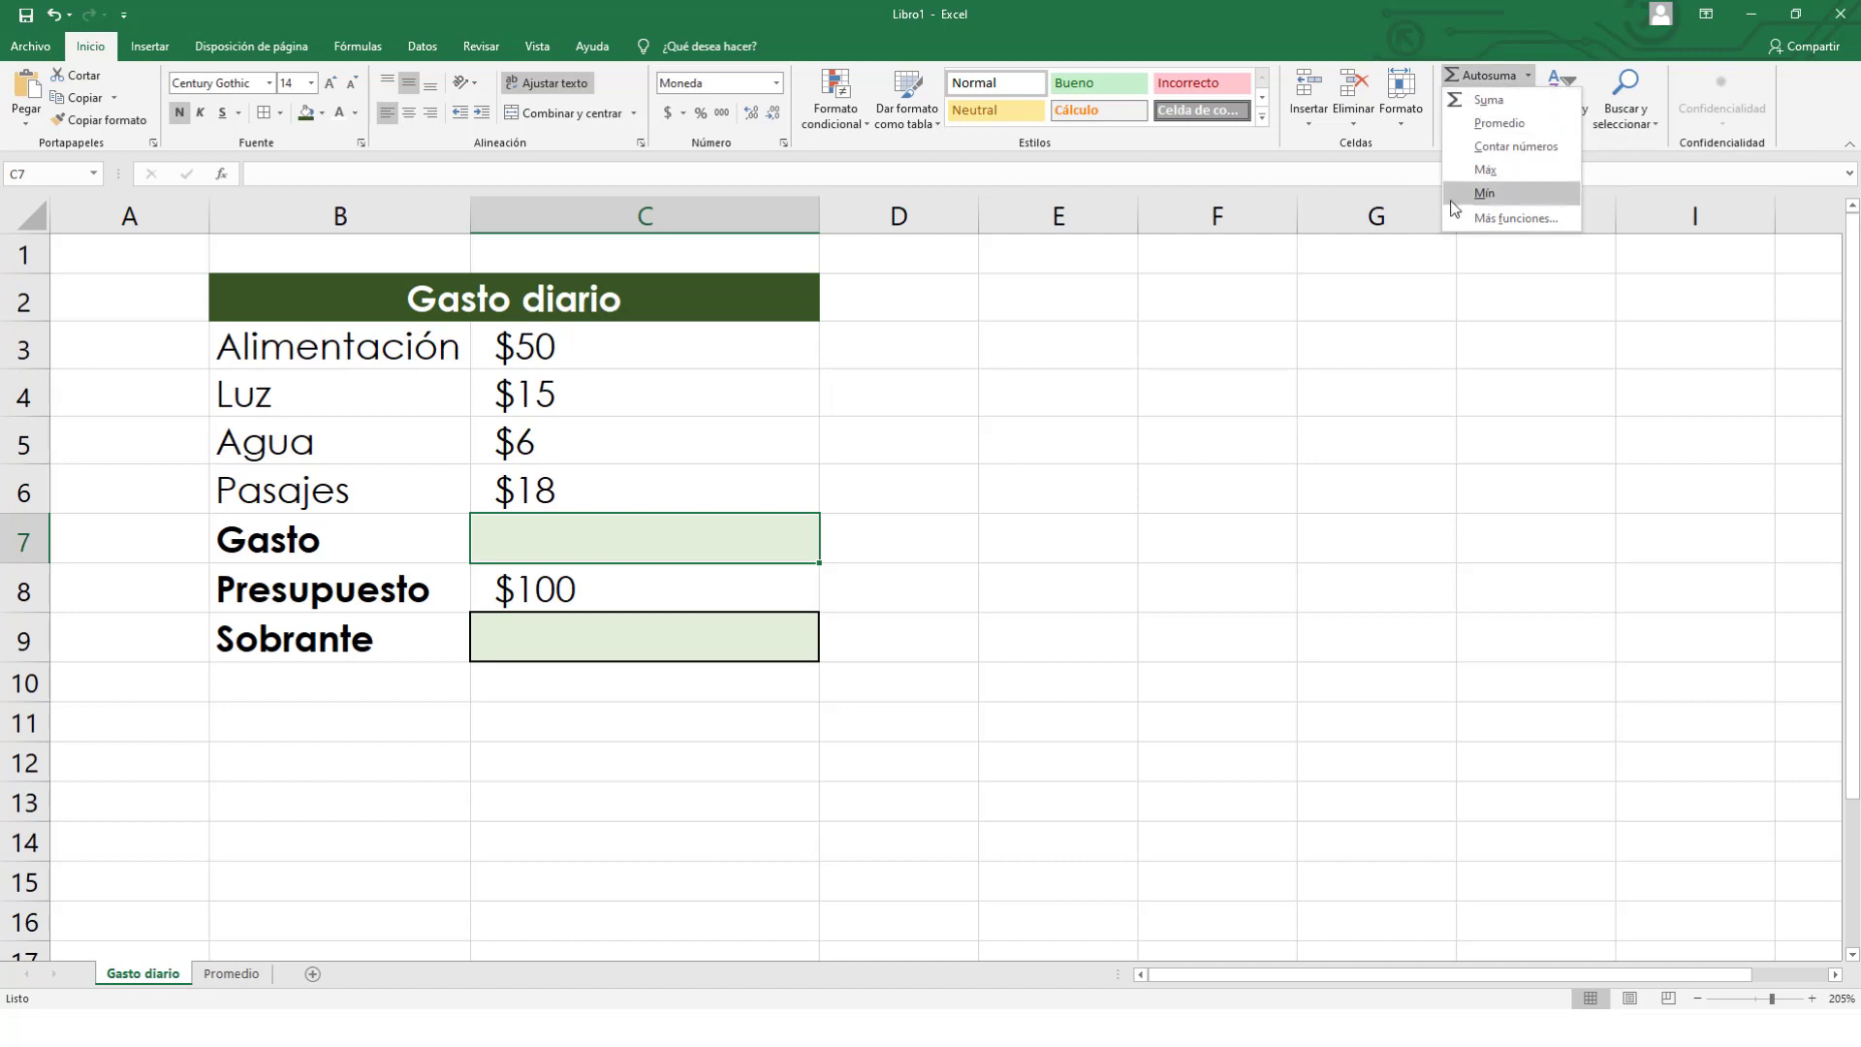
{"action": "left_click", "coordinate": [1489, 101]}
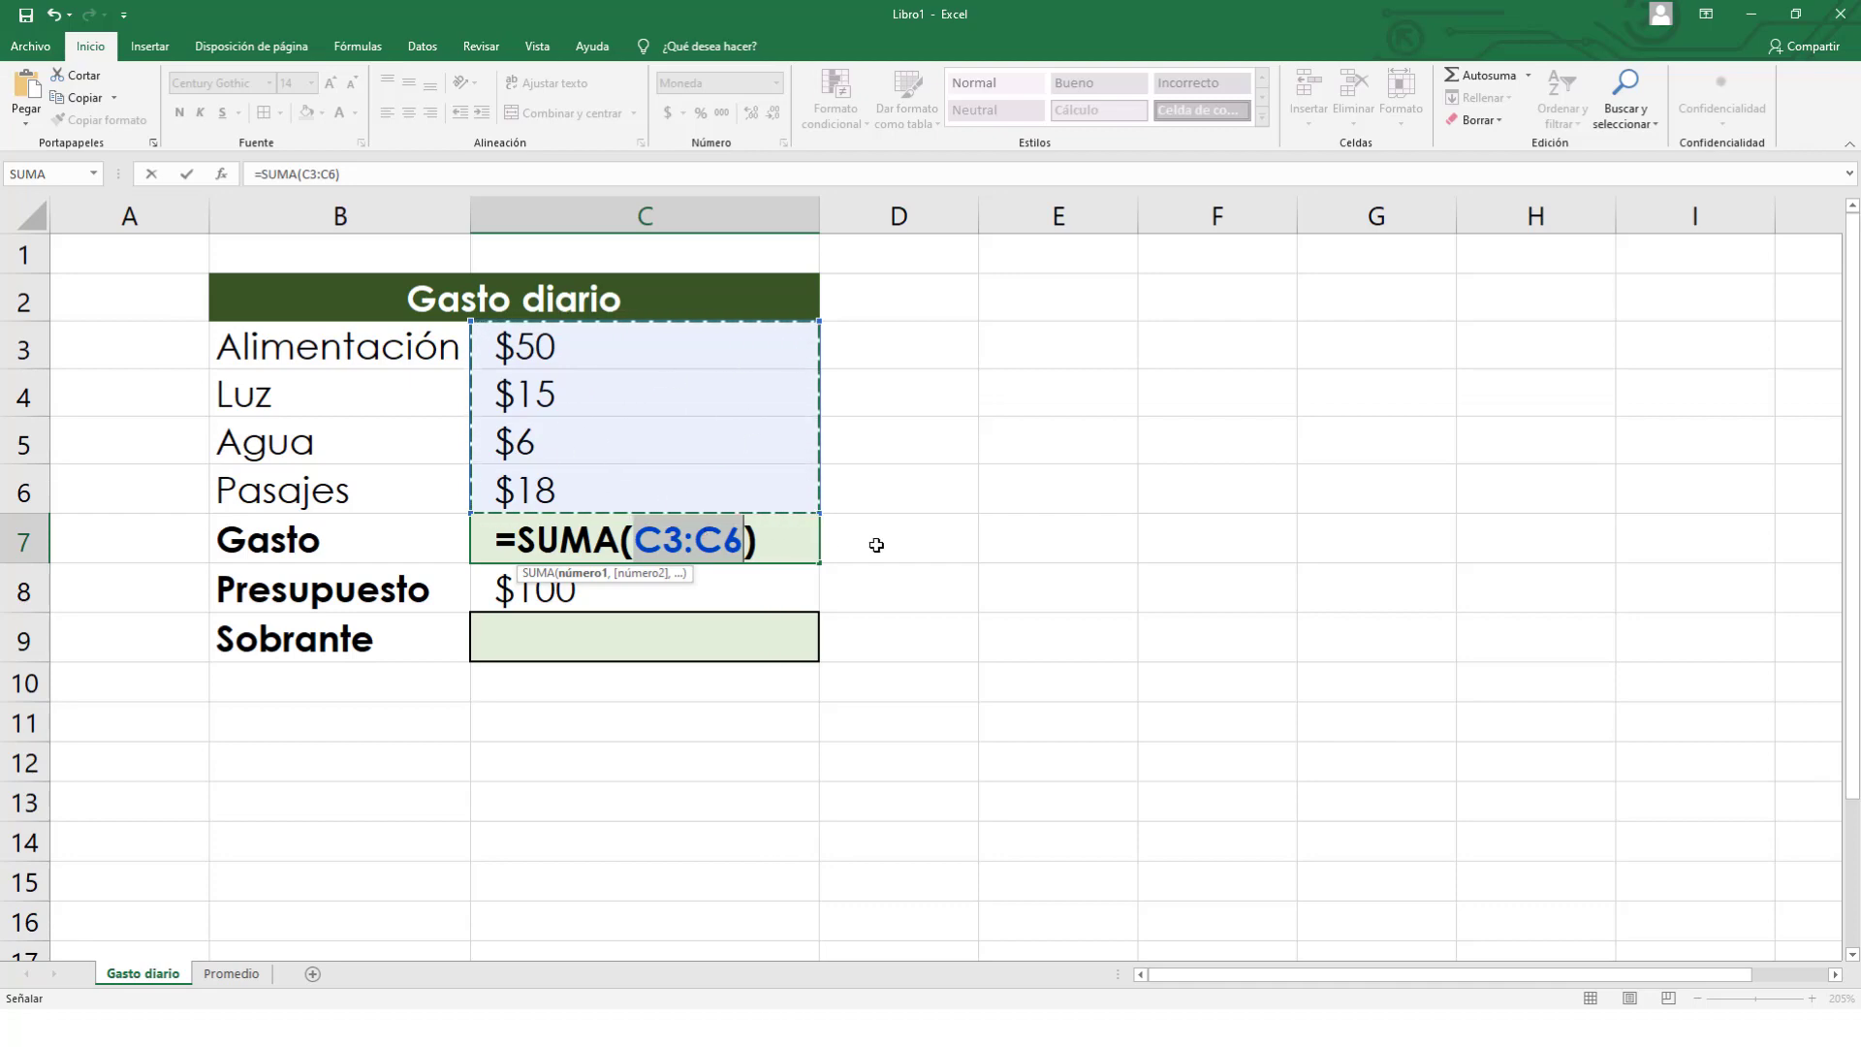
{"action": "key", "text": "Return"}
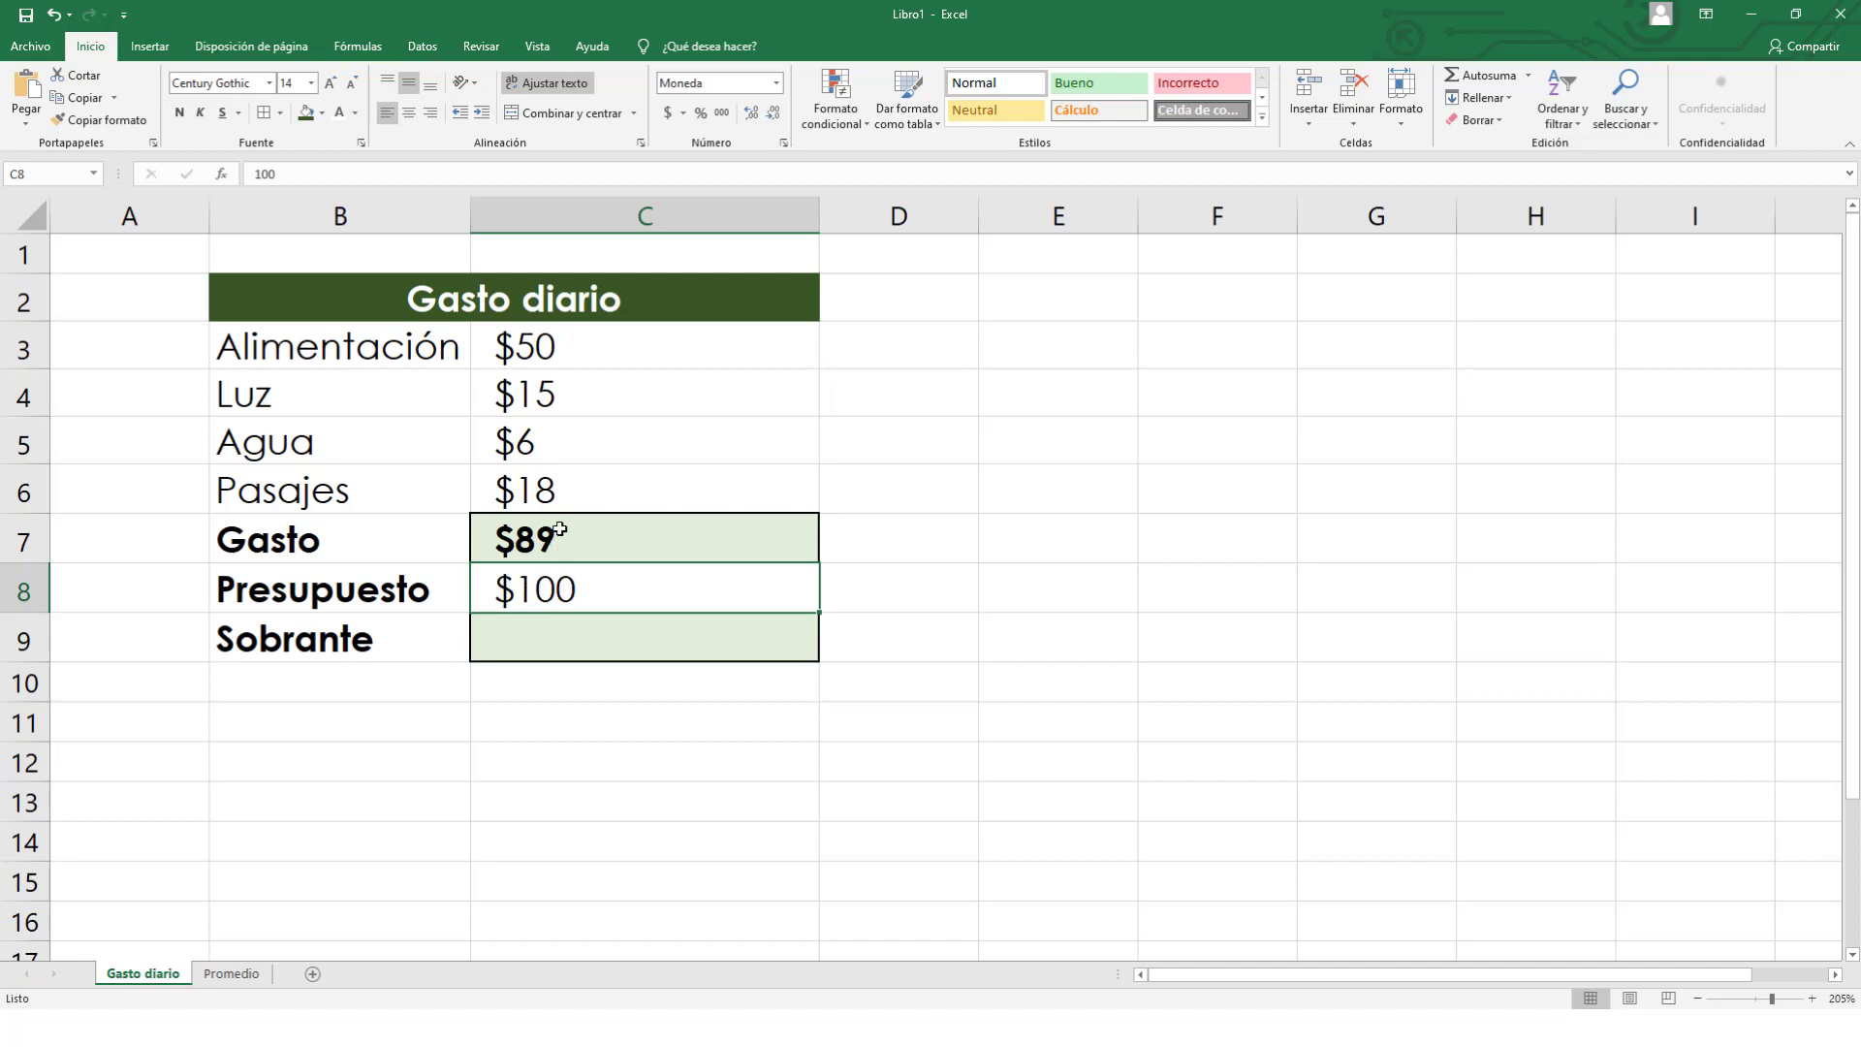
Calculate the Sobrante in C9 by subtracting the Gasto from the Presupuesto with =C8-C7.
{"action": "left_click", "coordinate": [534, 648]}
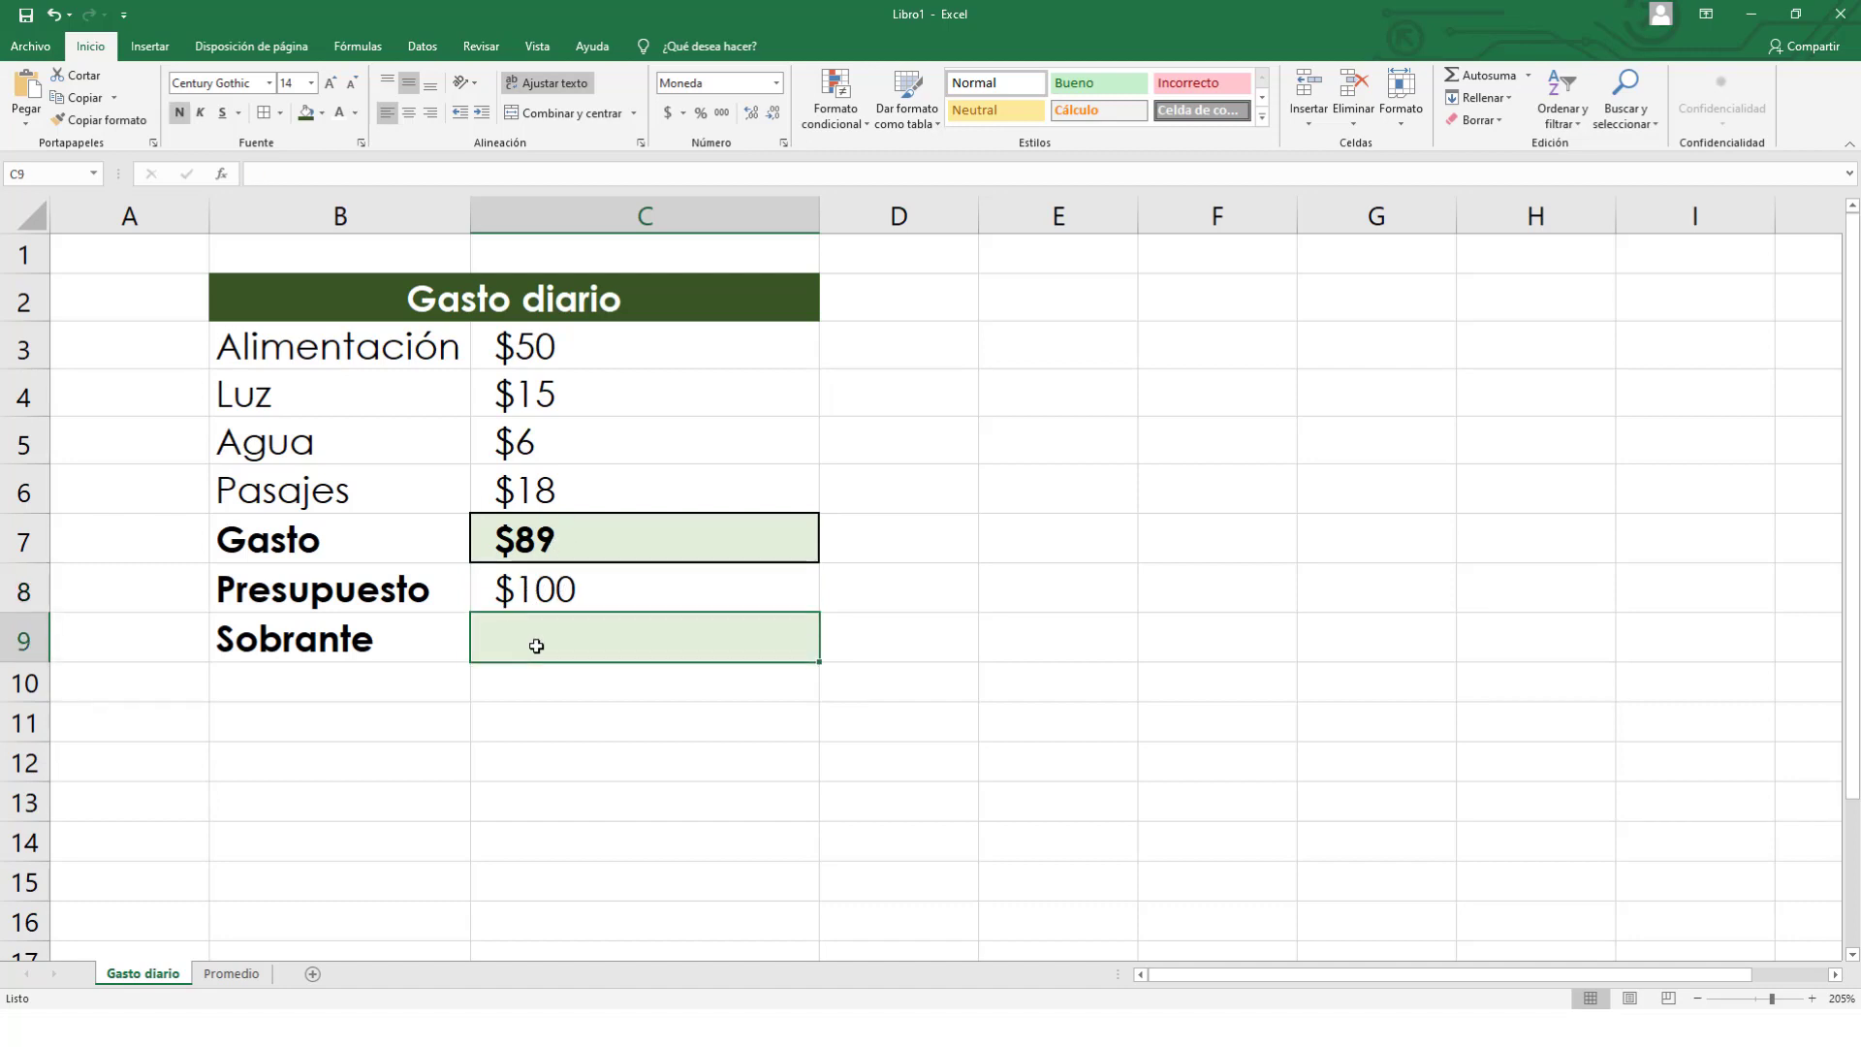
{"action": "type", "text": "="}
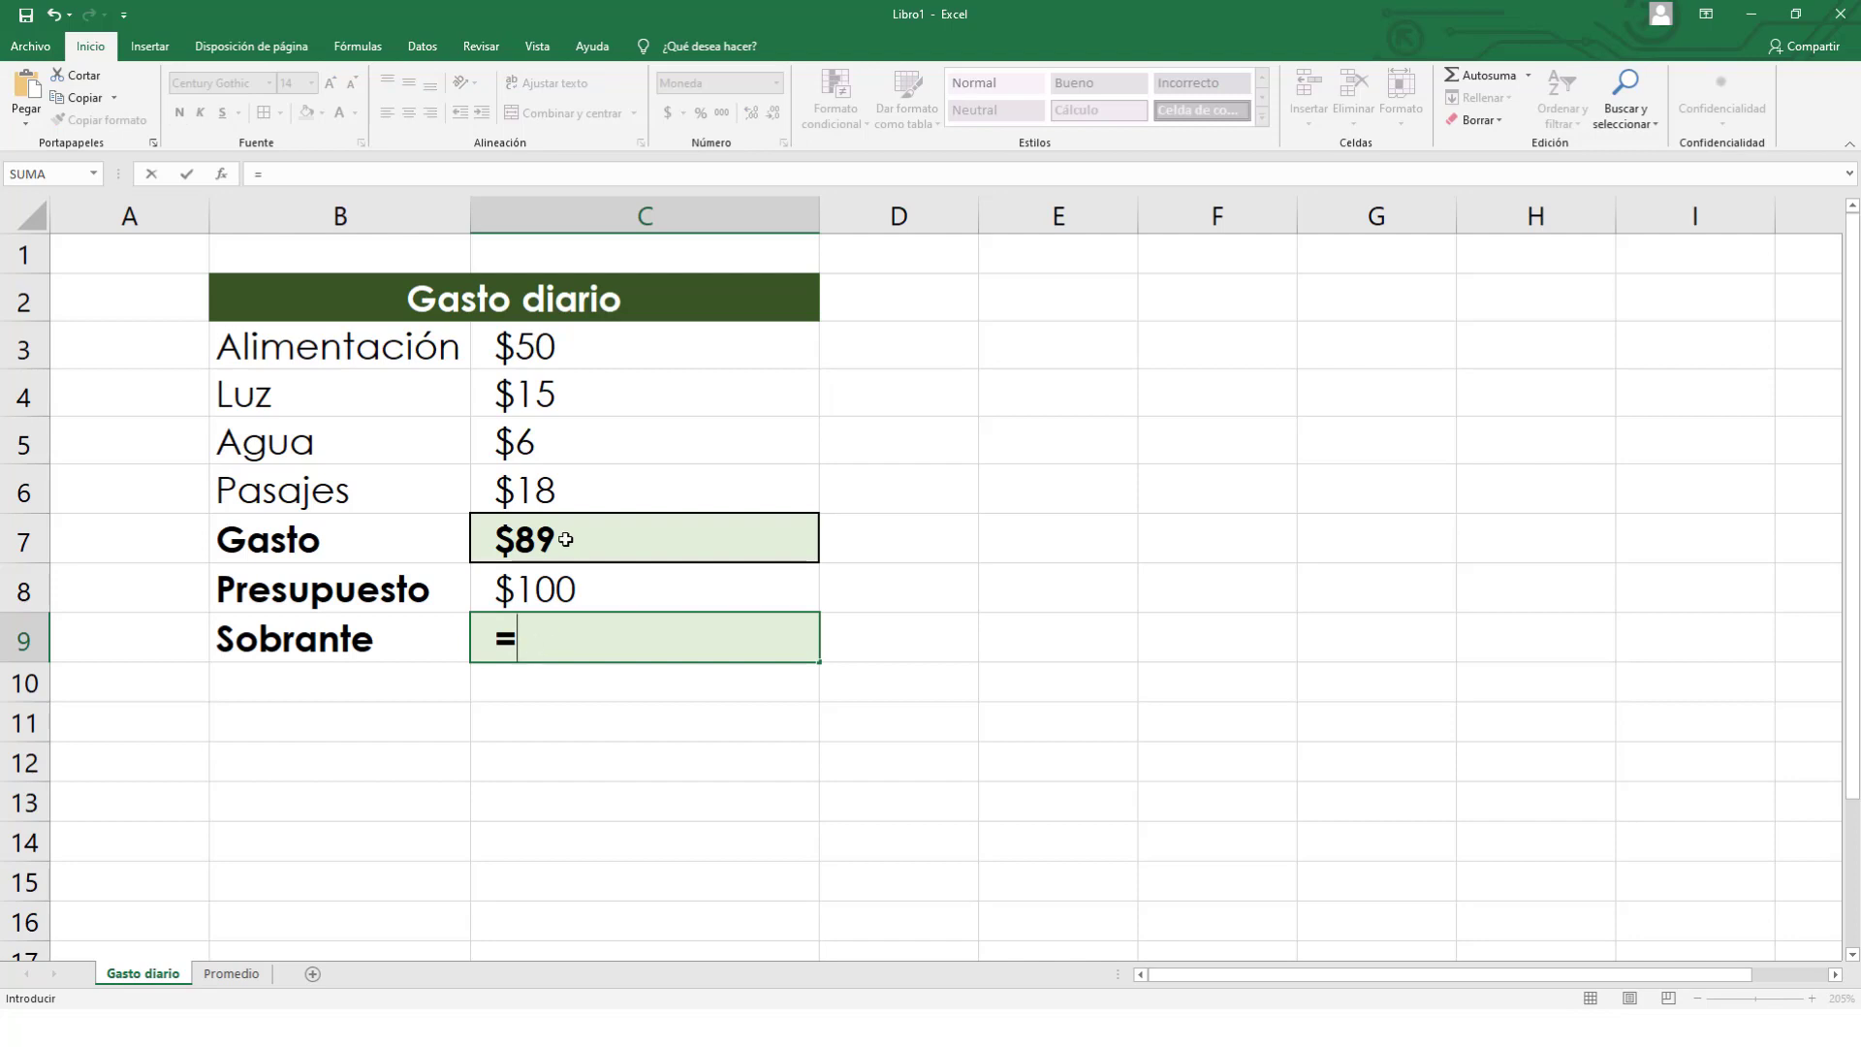
{"action": "left_click", "coordinate": [539, 598]}
{"action": "type", "text": "-"}
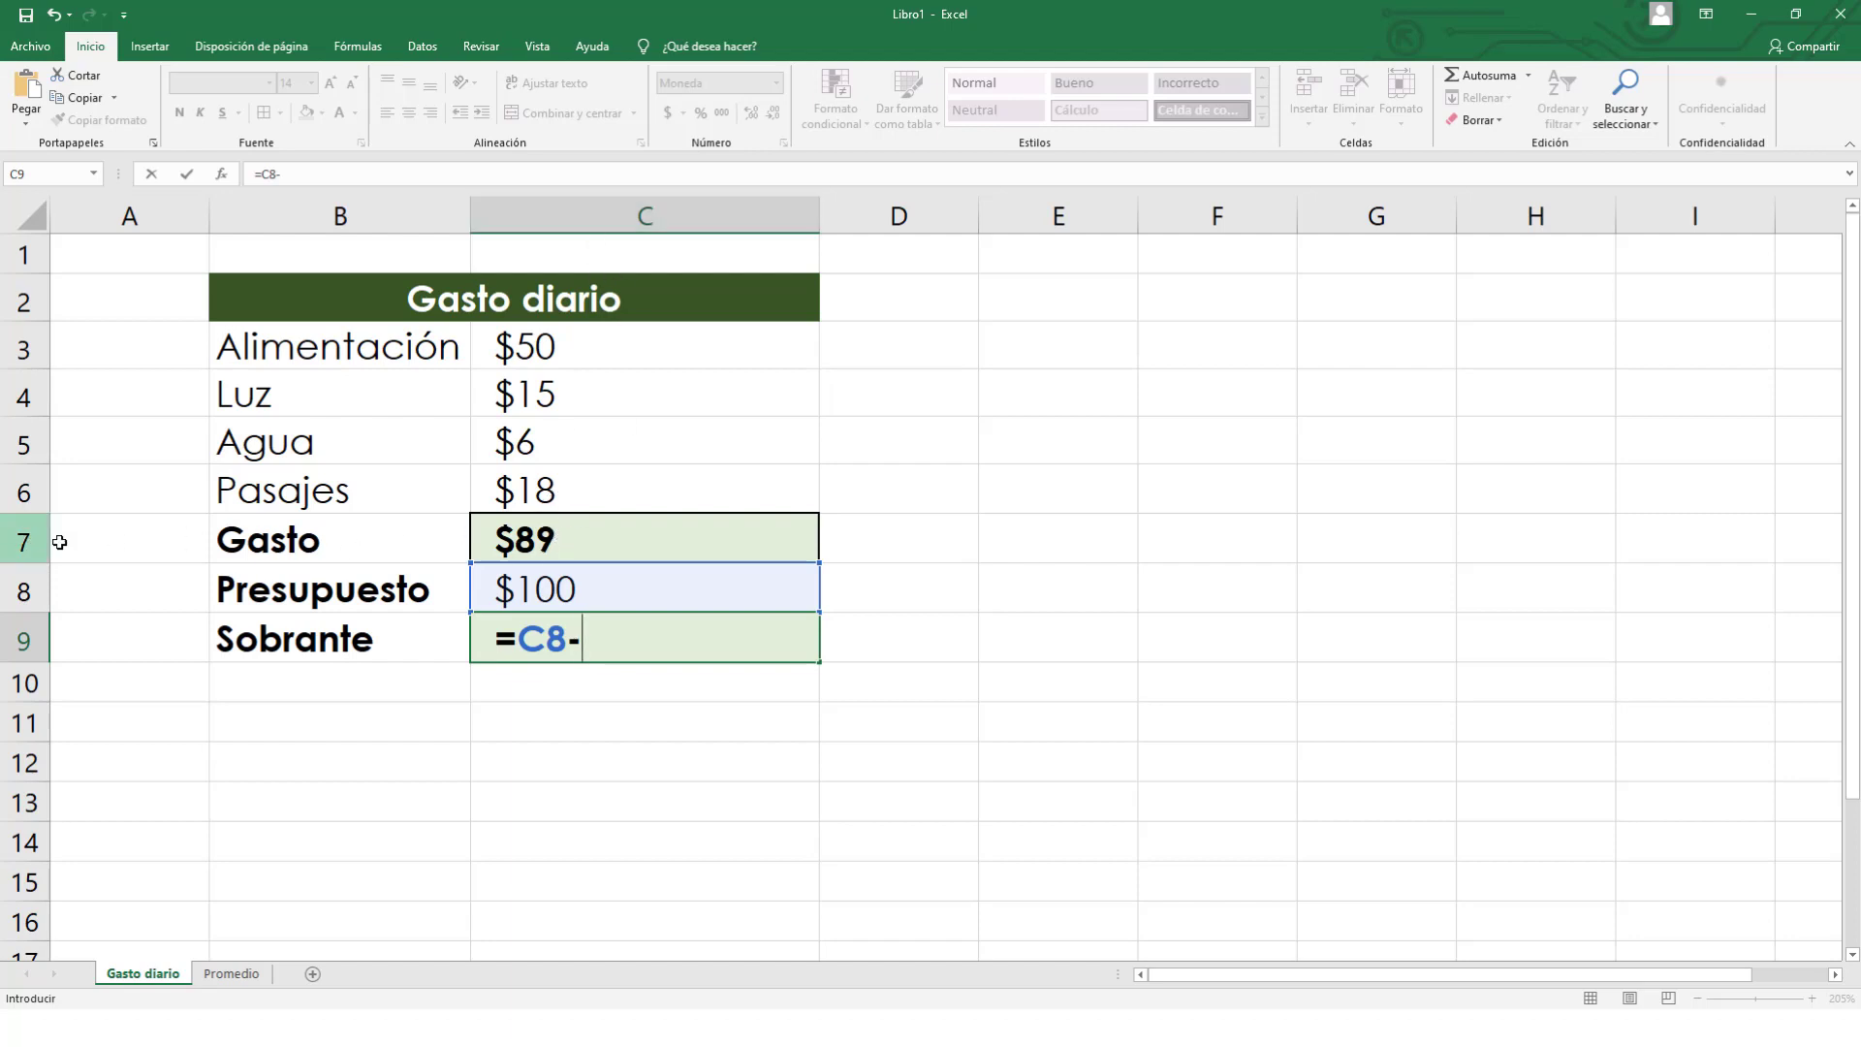
{"action": "left_click", "coordinate": [573, 536]}
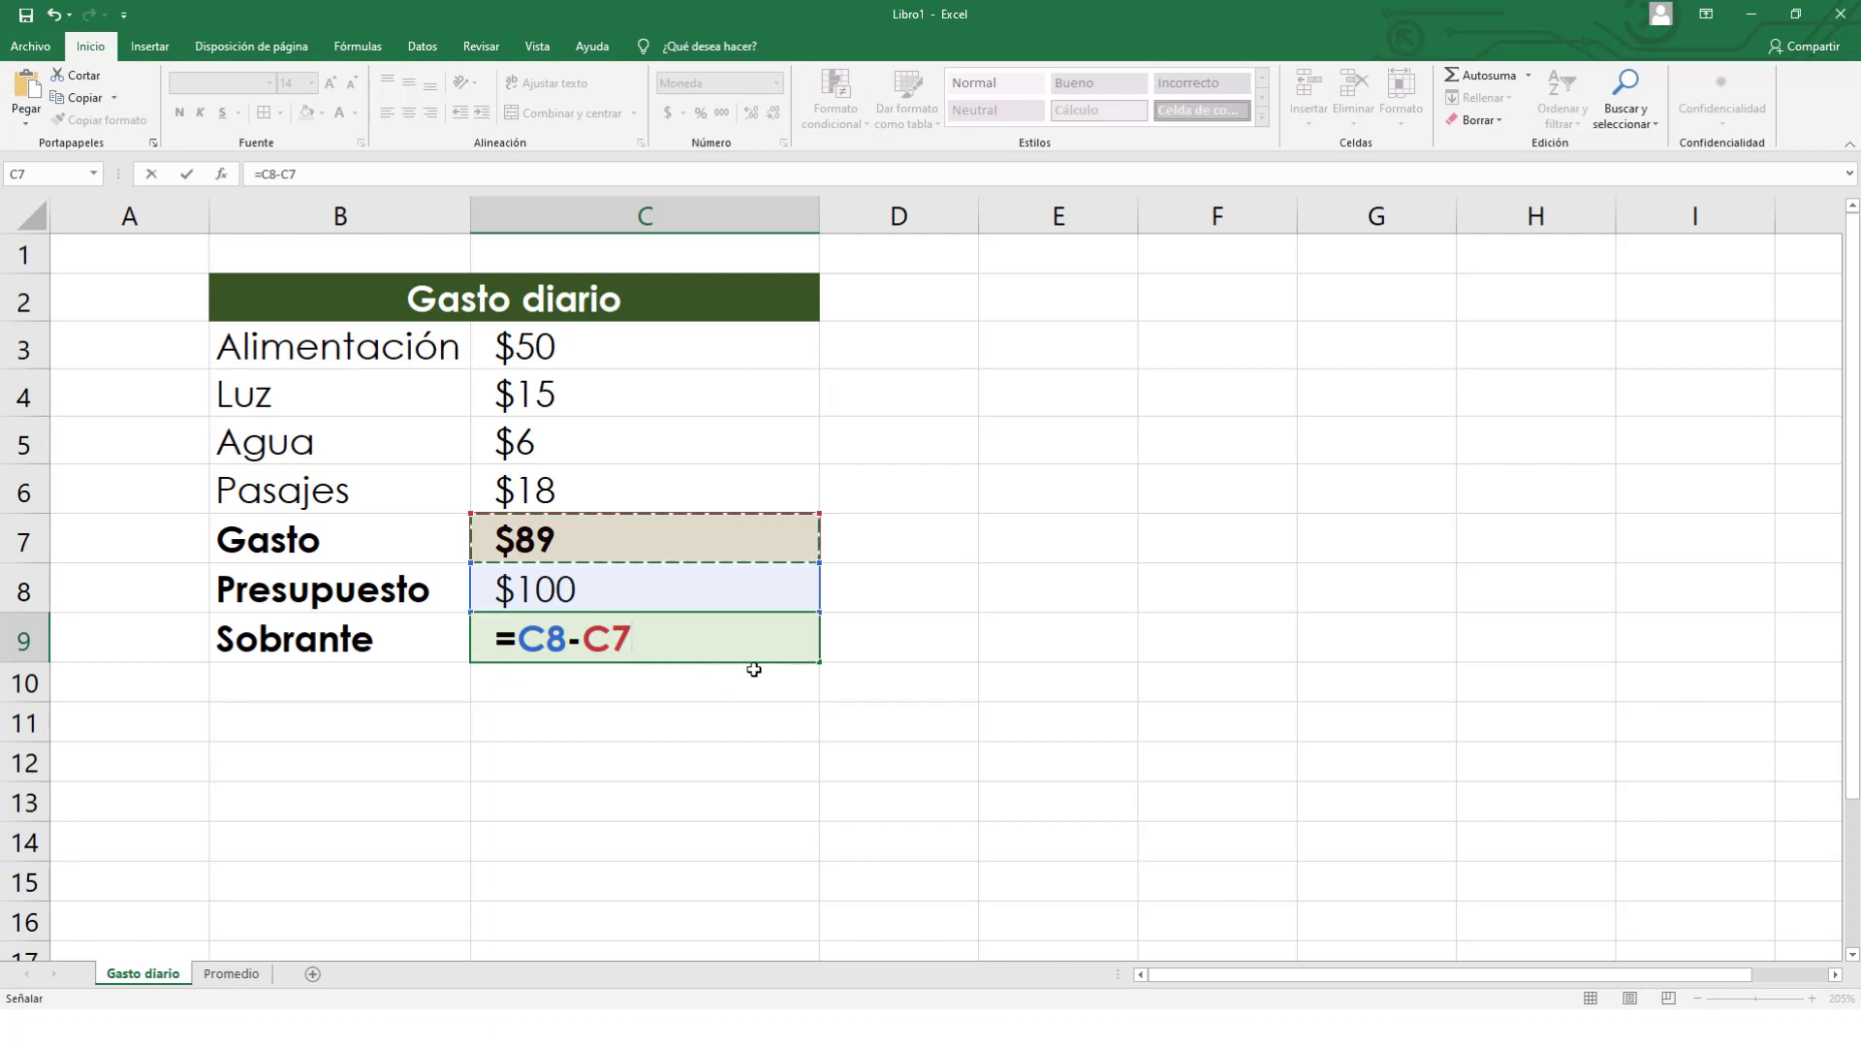
{"action": "key", "text": "Return"}
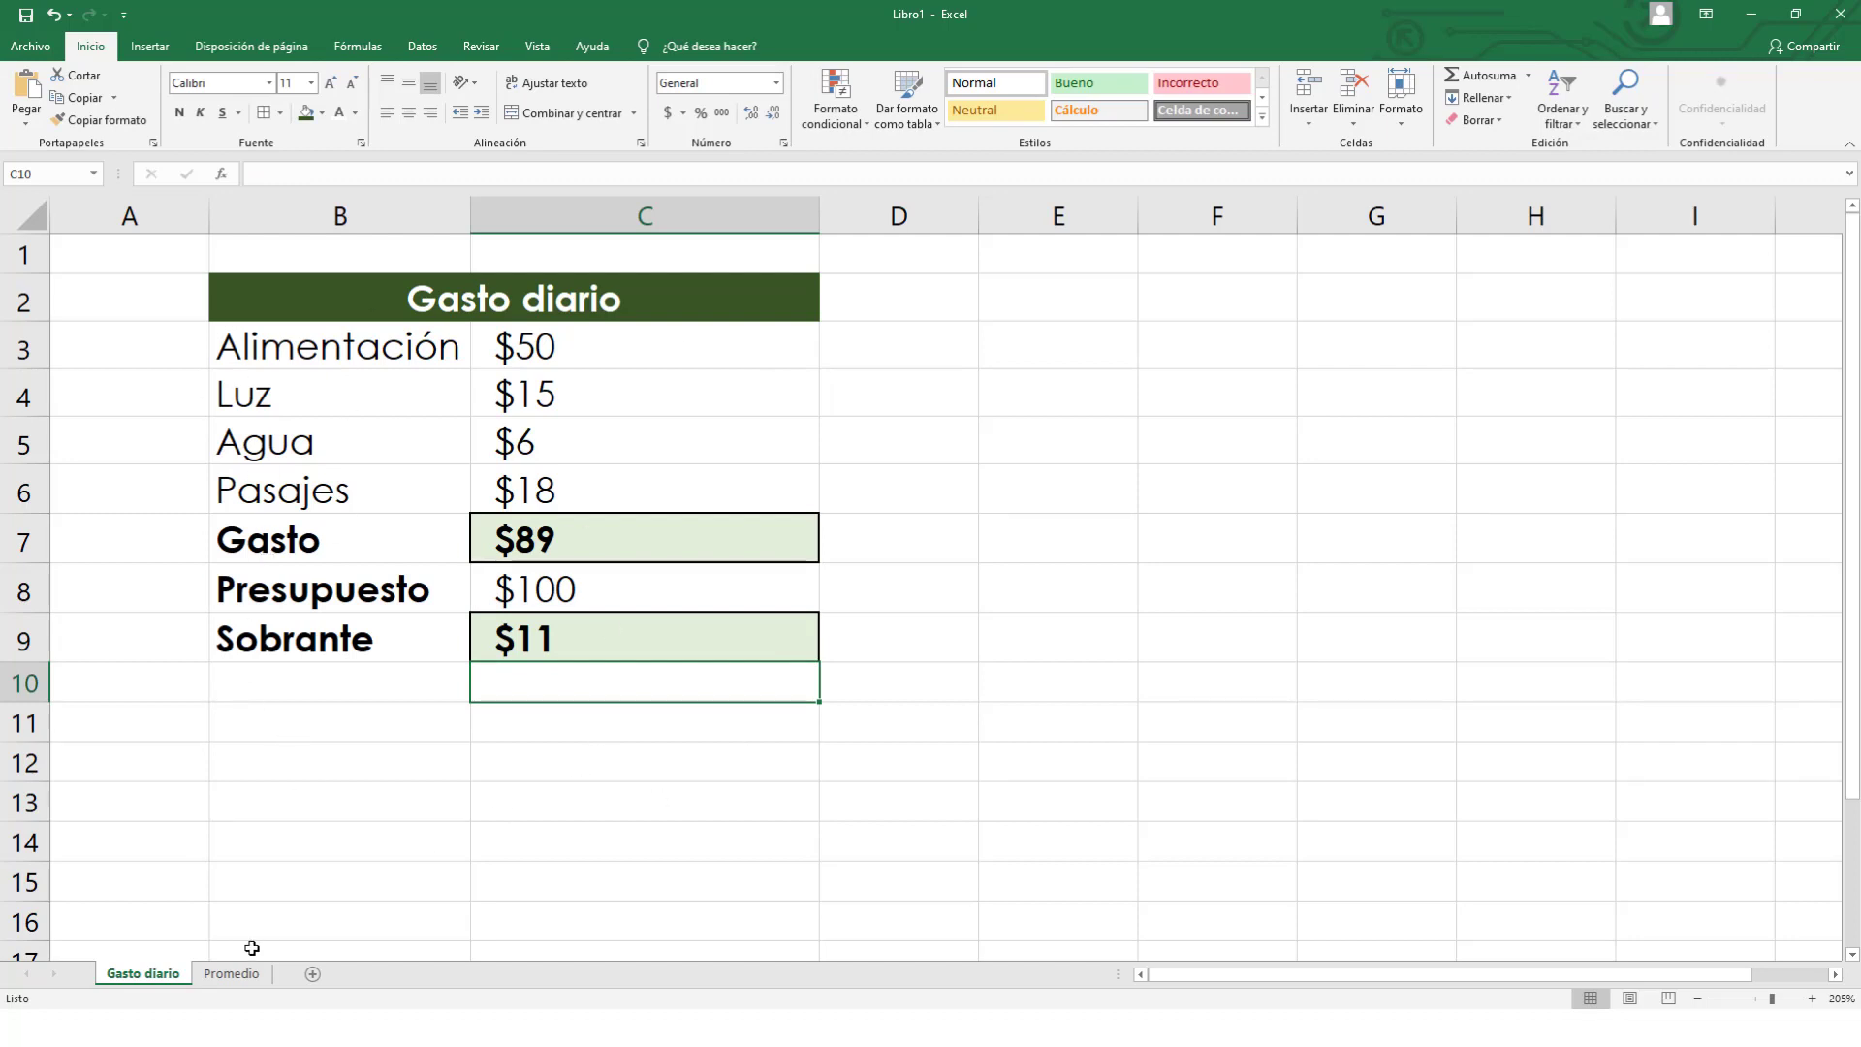
On the Promedio sheet, calculate the average of the grades C4:C9 in C10 with the PROMEDIO function.
{"action": "left_click", "coordinate": [245, 981]}
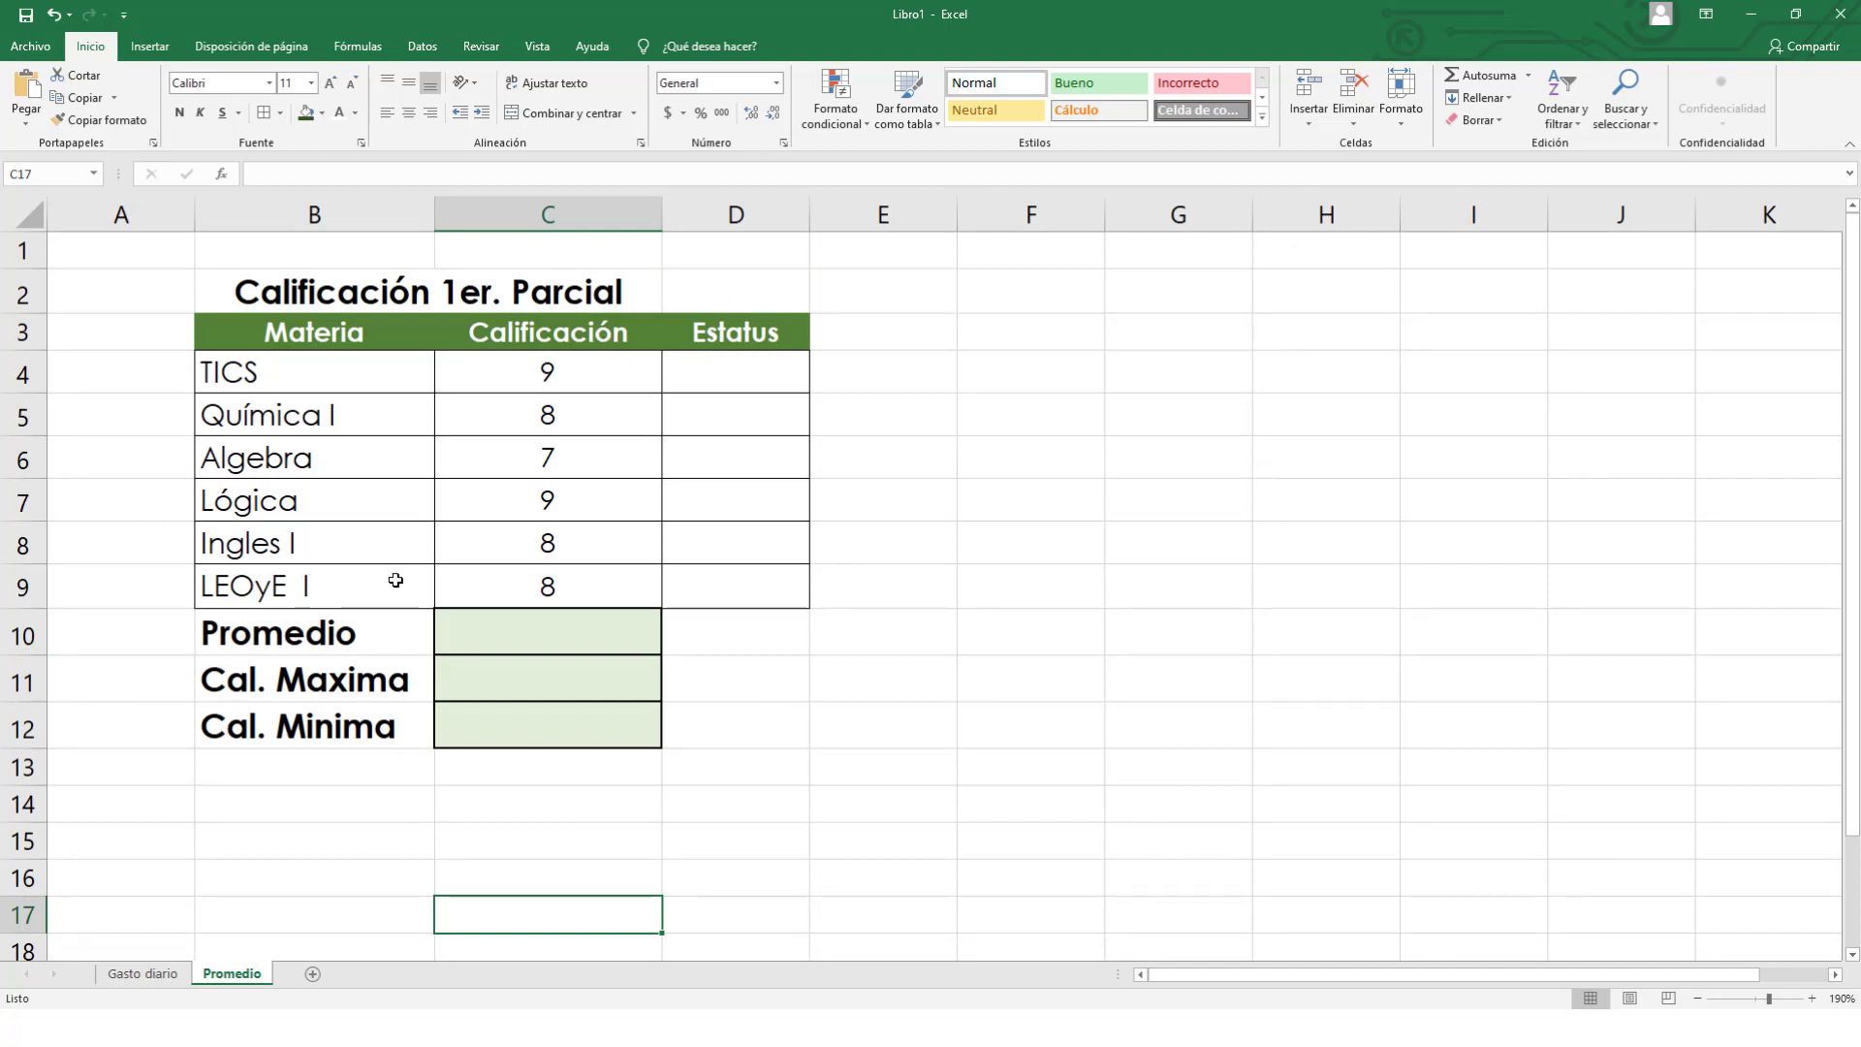
{"action": "double_click", "coordinate": [501, 629]}
{"action": "type", "text": "="}
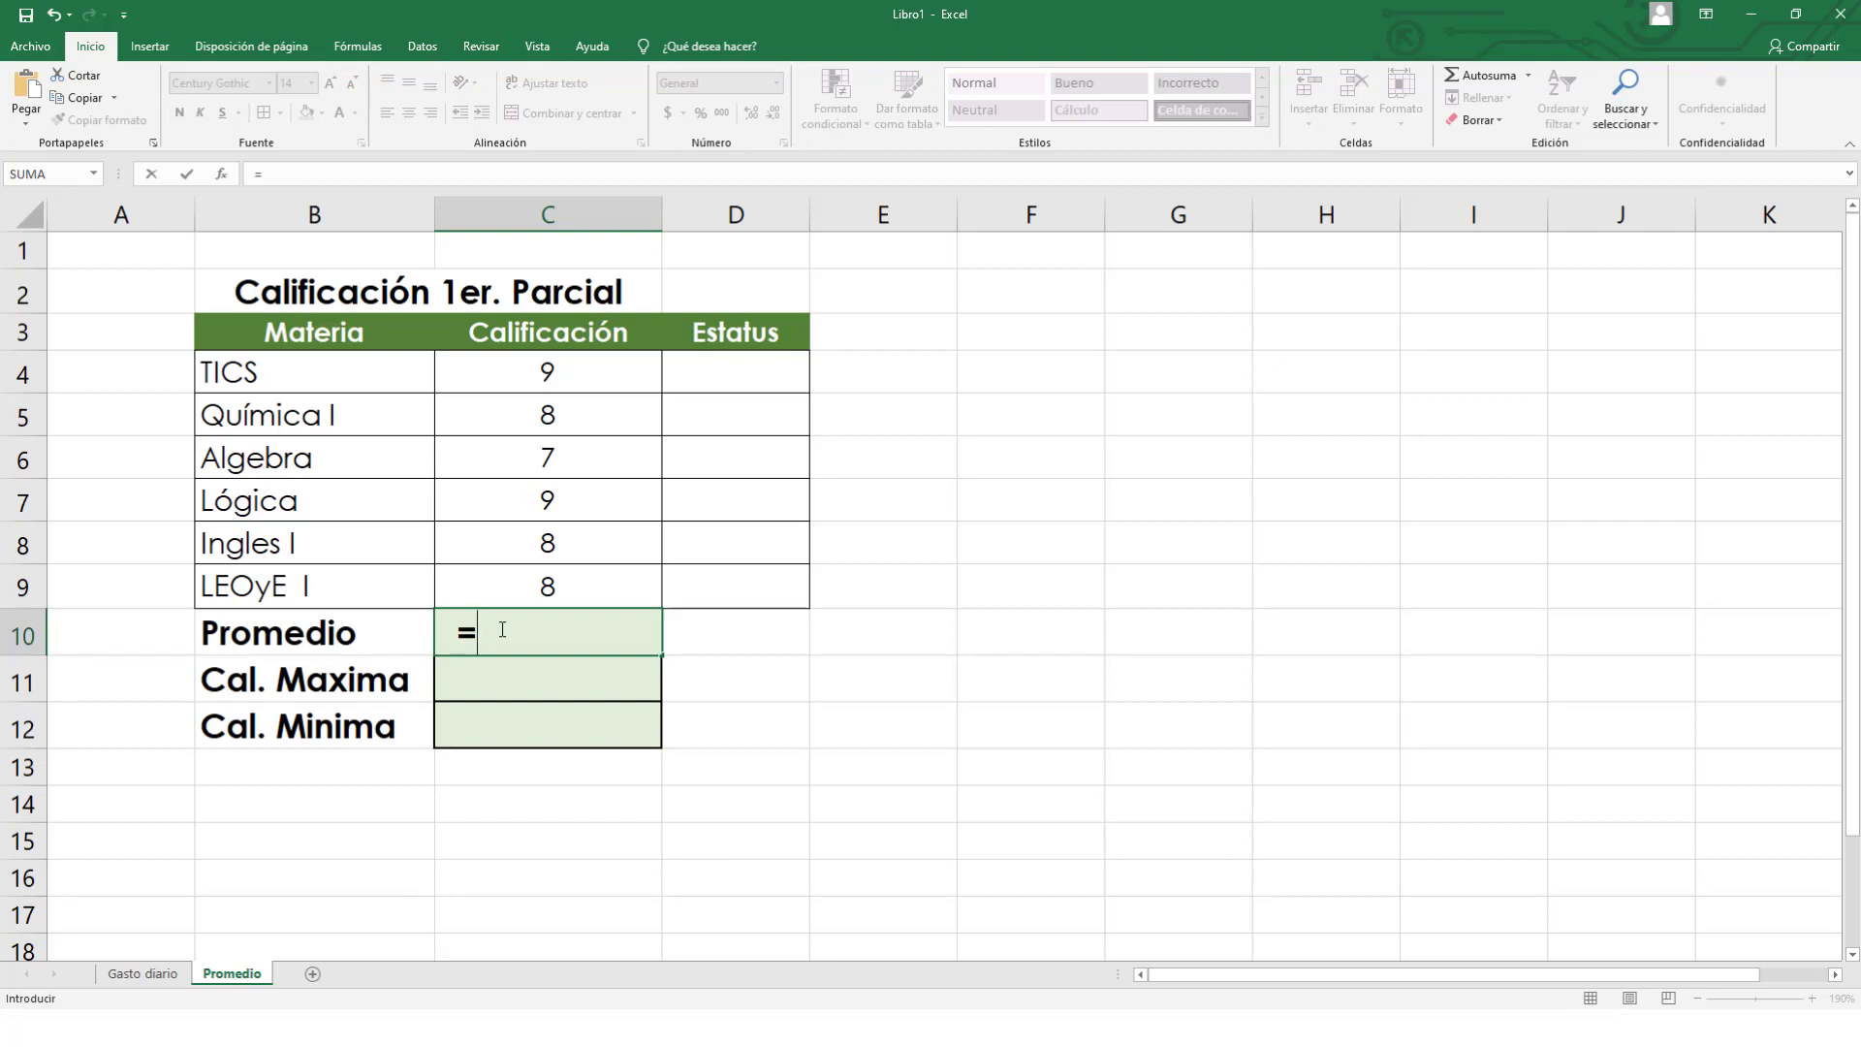
{"action": "left_click", "coordinate": [1529, 77]}
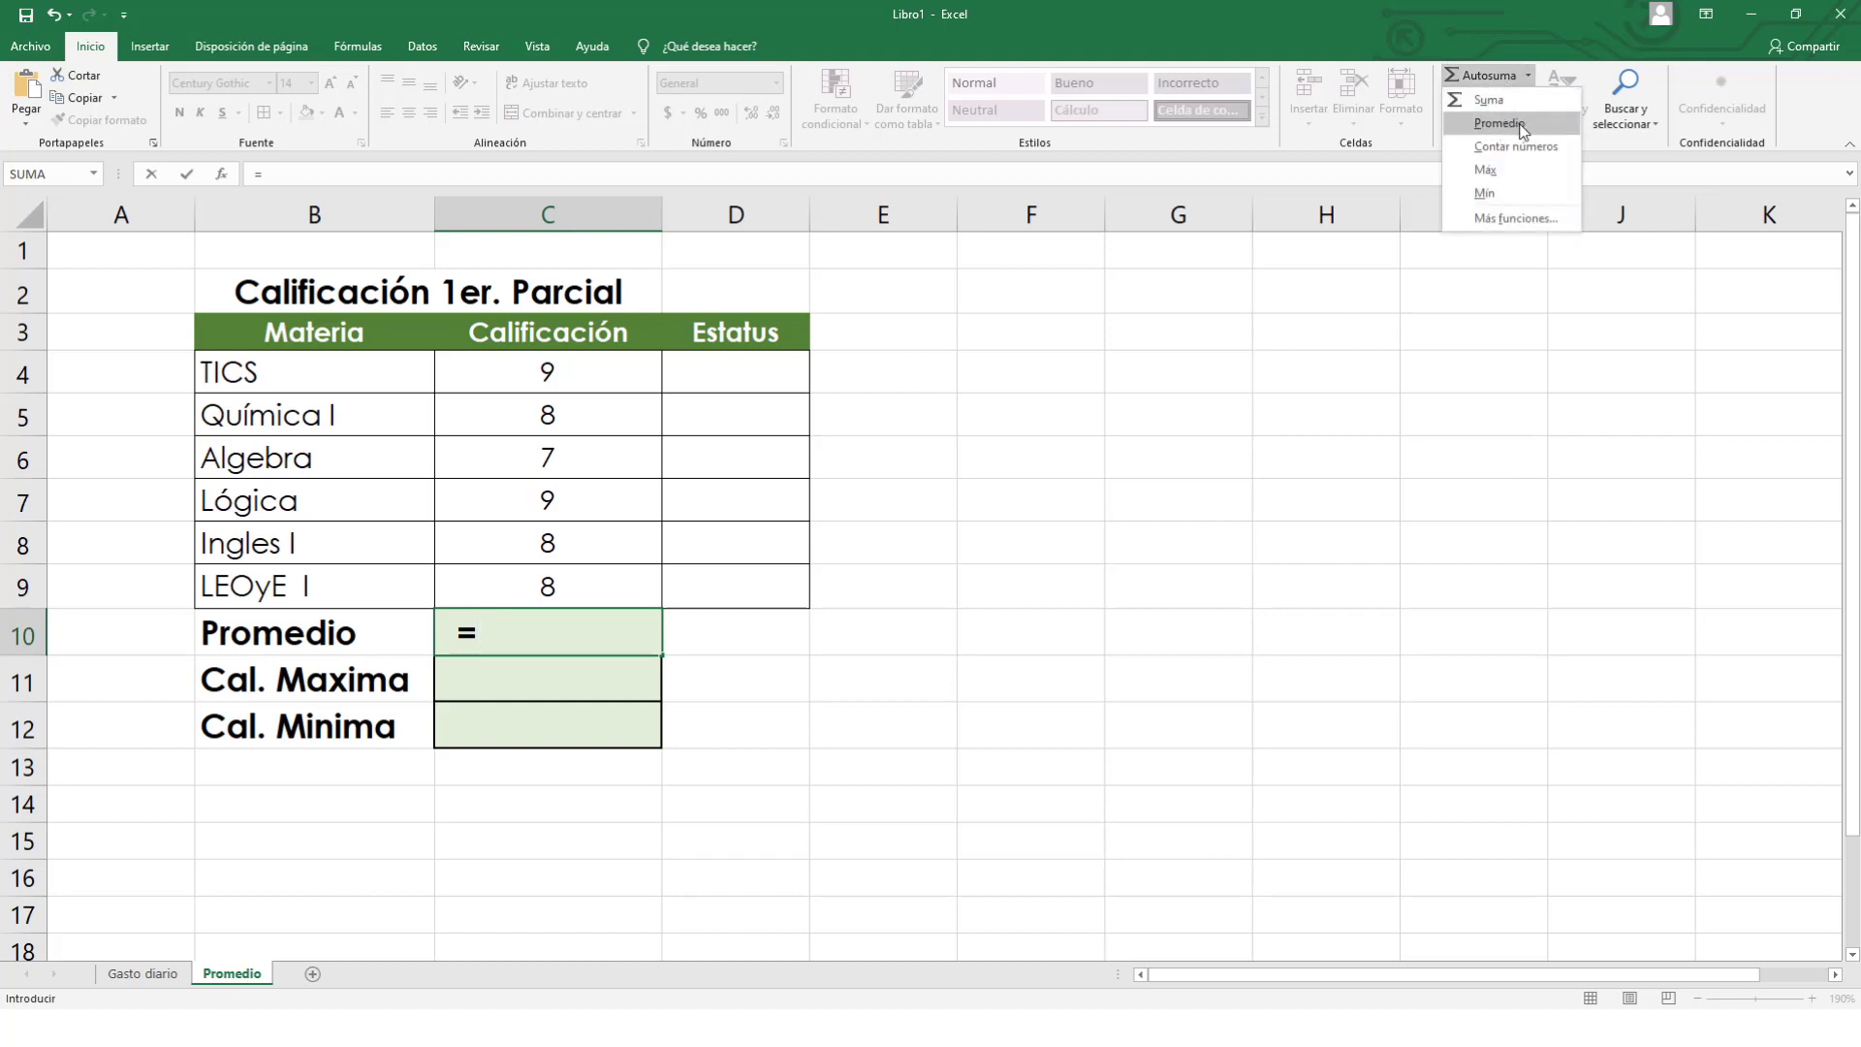
{"action": "left_click", "coordinate": [1499, 123]}
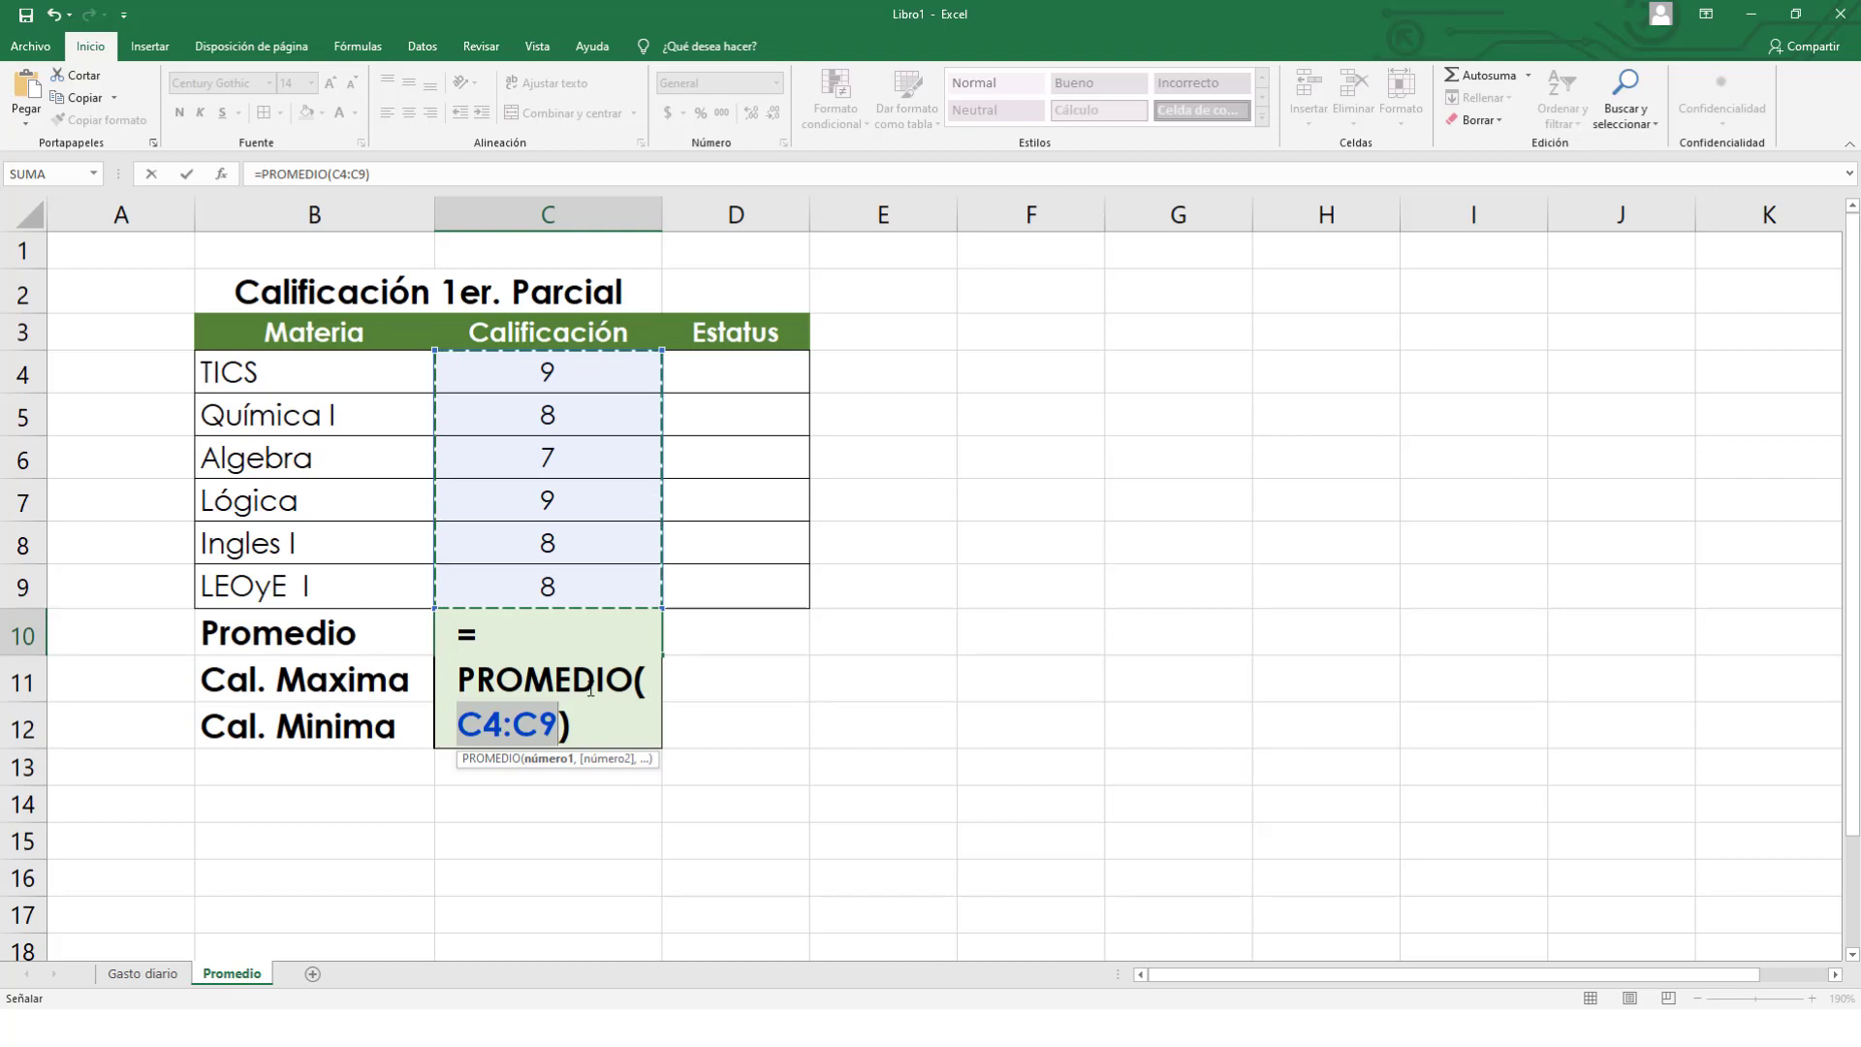
{"action": "key", "text": "Return"}
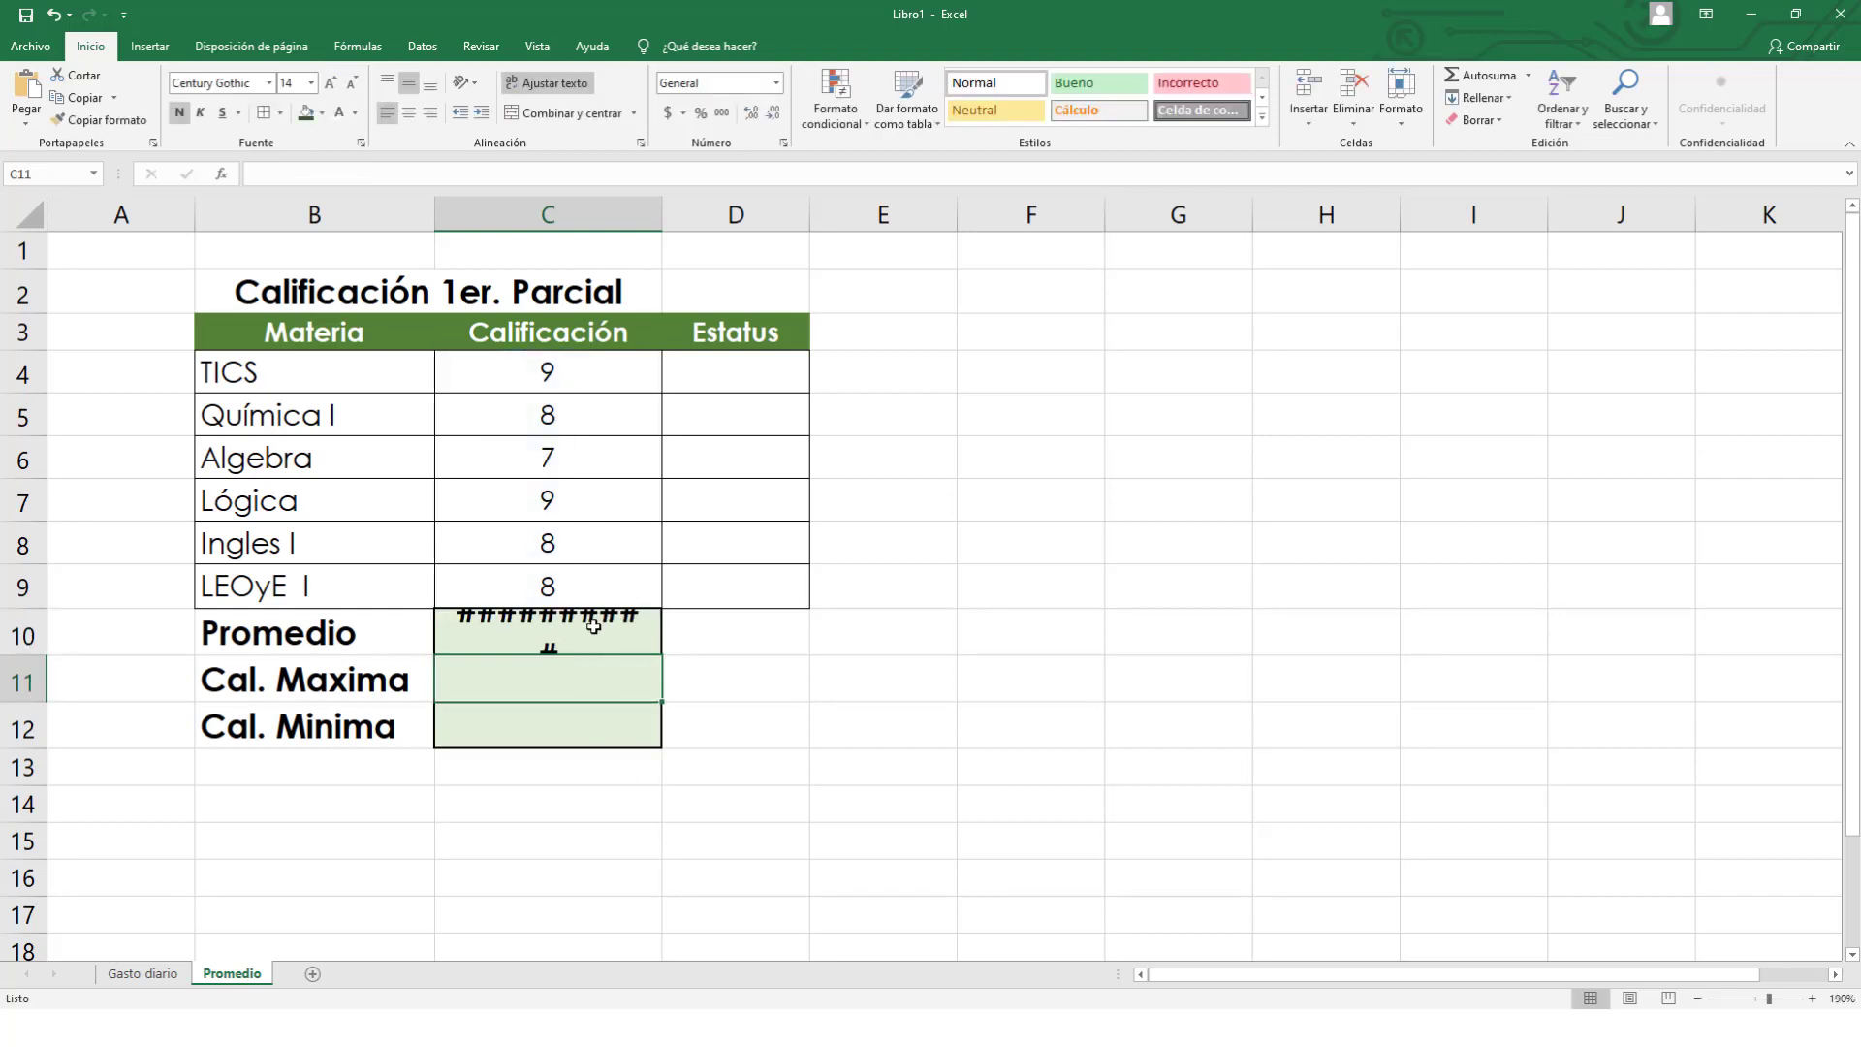
Widen column C slightly and format the average in C10 to show two decimal places.
{"action": "left_click", "coordinate": [594, 626]}
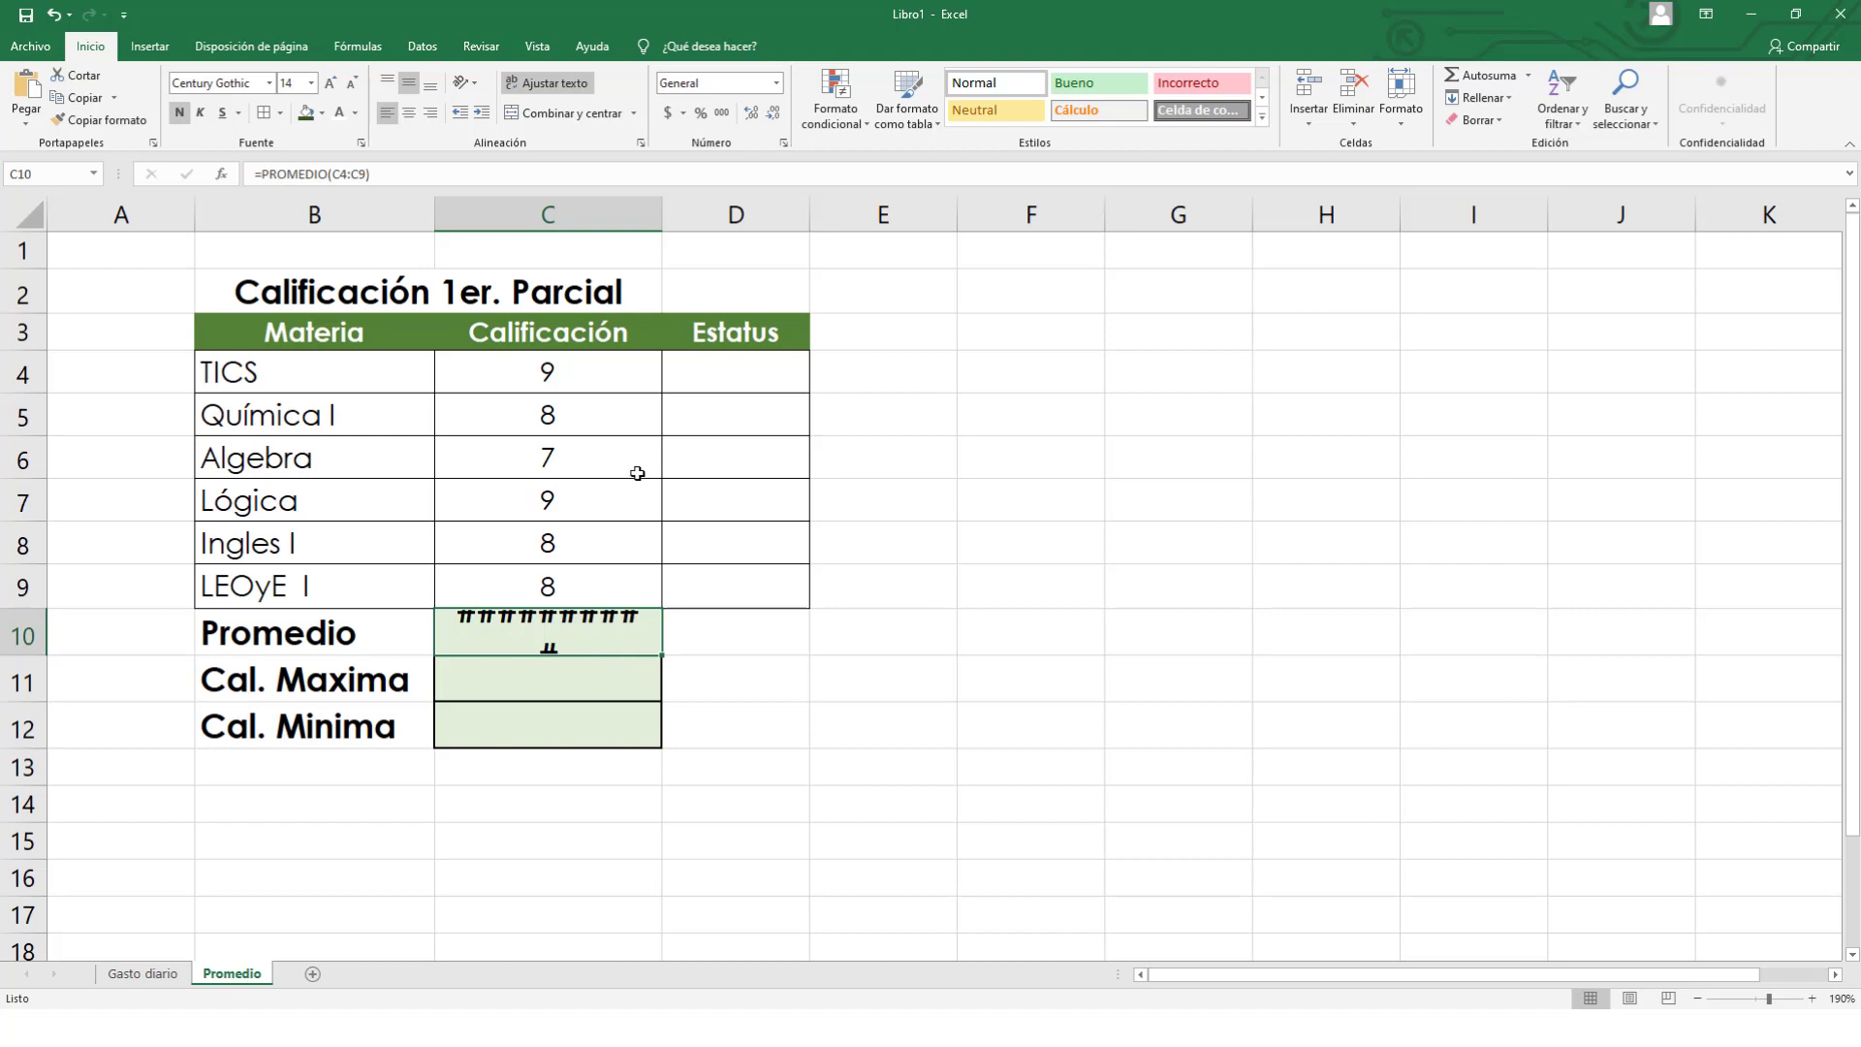
{"action": "left_click_drag", "start_coordinate": [664, 210], "coordinate": [714, 206]}
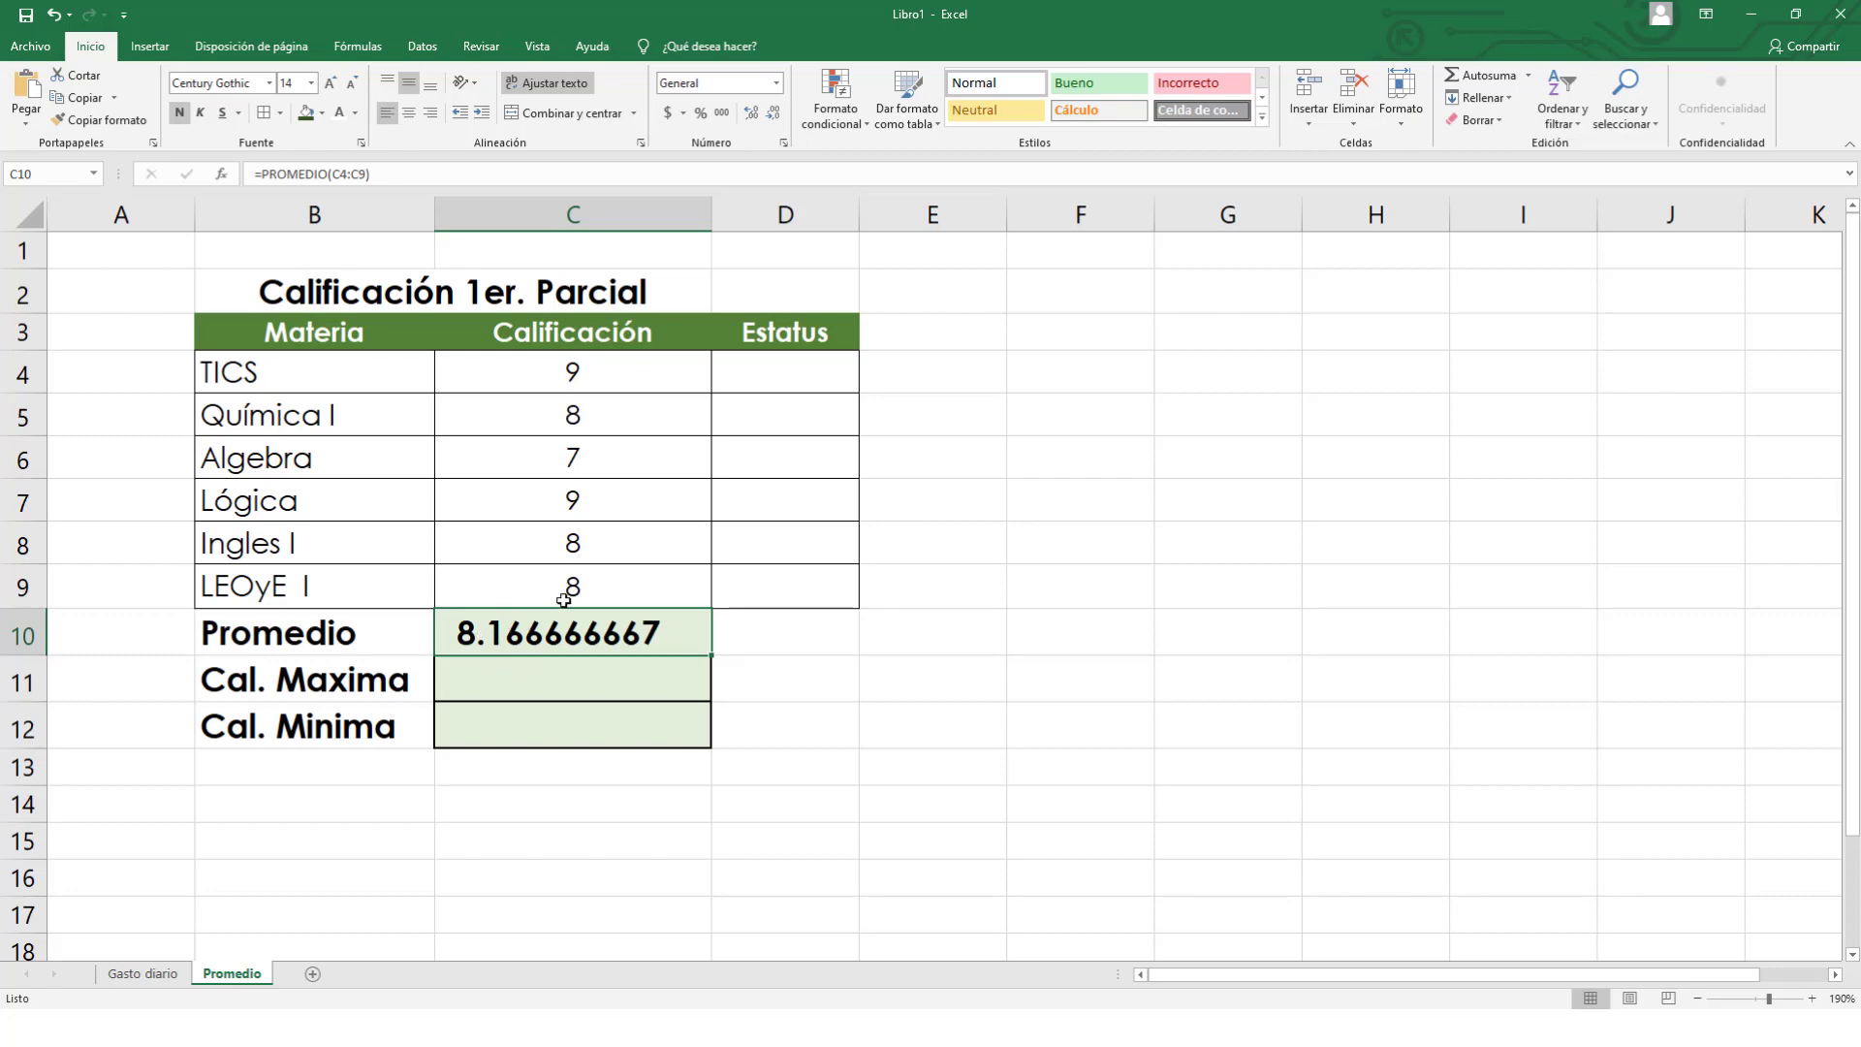
{"action": "left_click", "coordinate": [771, 115]}
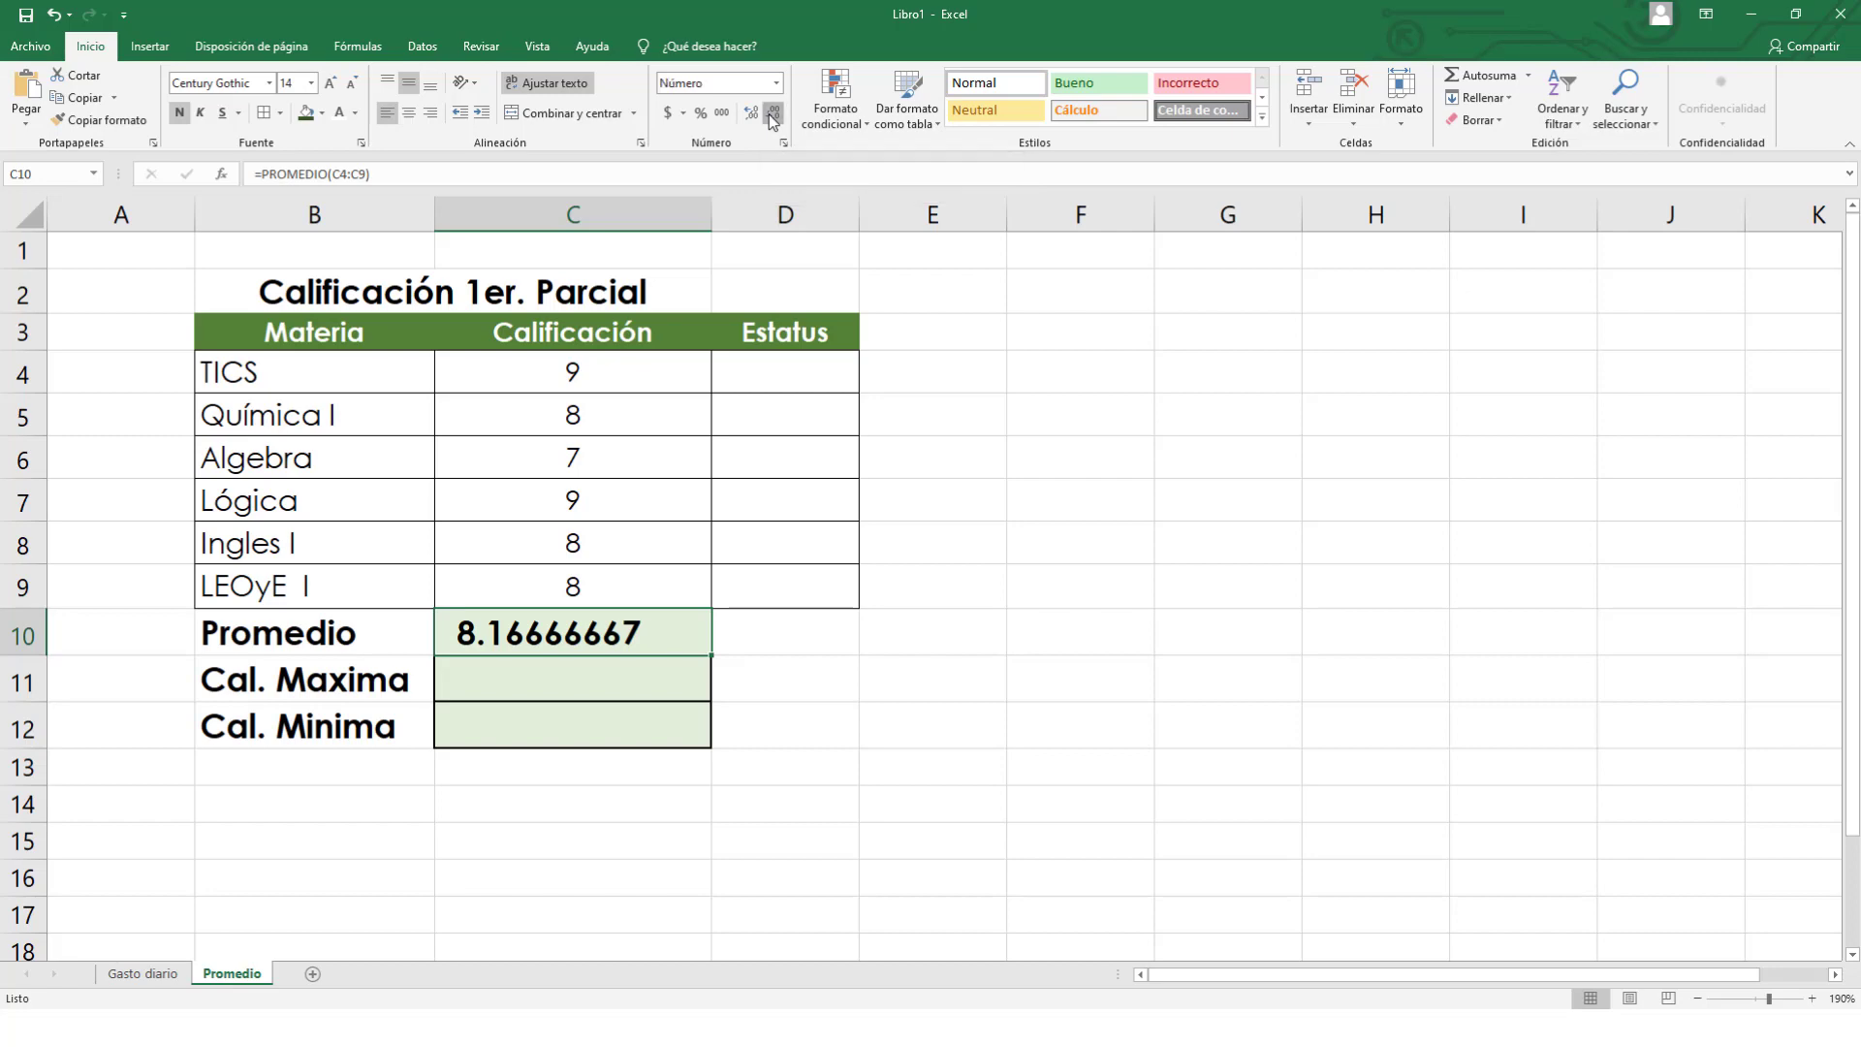
{"action": "left_click", "coordinate": [771, 115]}
{"action": "left_click", "coordinate": [771, 115]}
{"action": "left_click", "coordinate": [773, 118]}
{"action": "left_click", "coordinate": [773, 118]}
{"action": "left_click", "coordinate": [773, 118]}
{"action": "left_click", "coordinate": [772, 118]}
{"action": "left_click", "coordinate": [773, 118]}
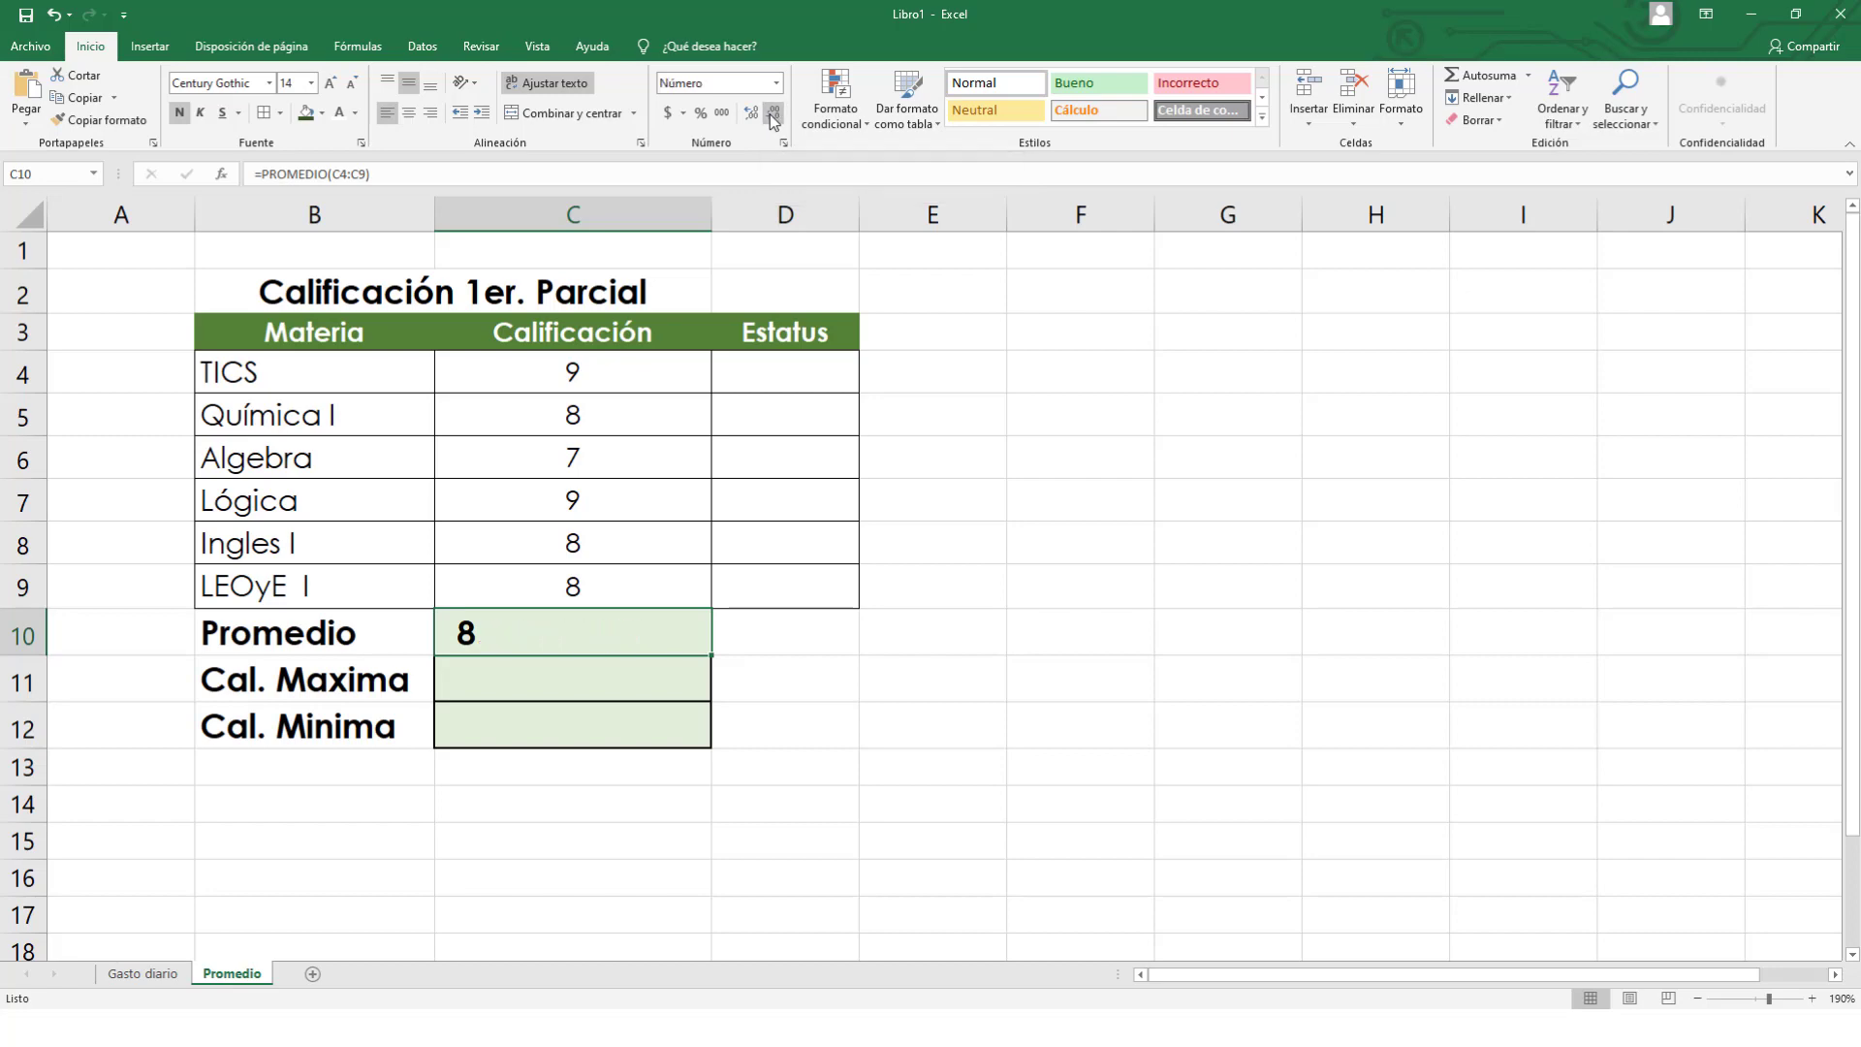
{"action": "left_click", "coordinate": [753, 116]}
{"action": "left_click", "coordinate": [752, 117]}
Enter =max(C4:C9) in the Cal. Maxima cell C11 to get the highest grade.
{"action": "left_click", "coordinate": [553, 687]}
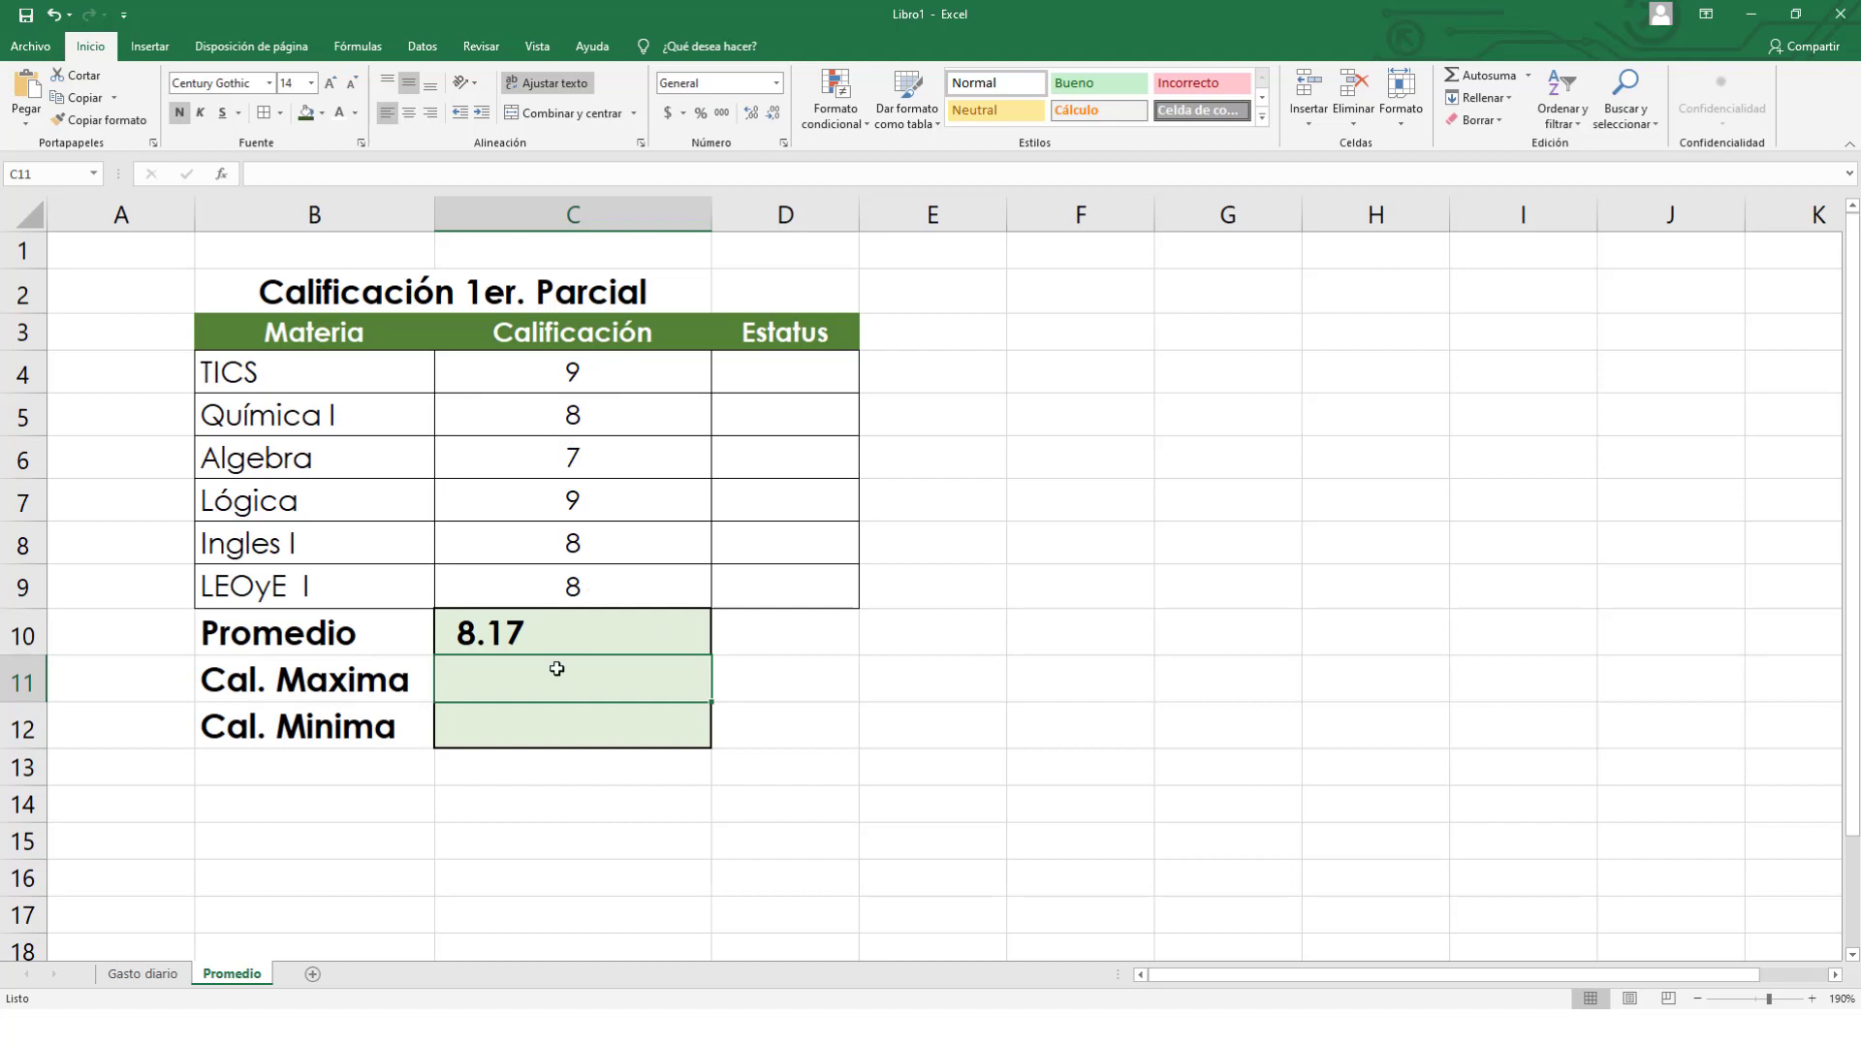
{"action": "type", "text": "="}
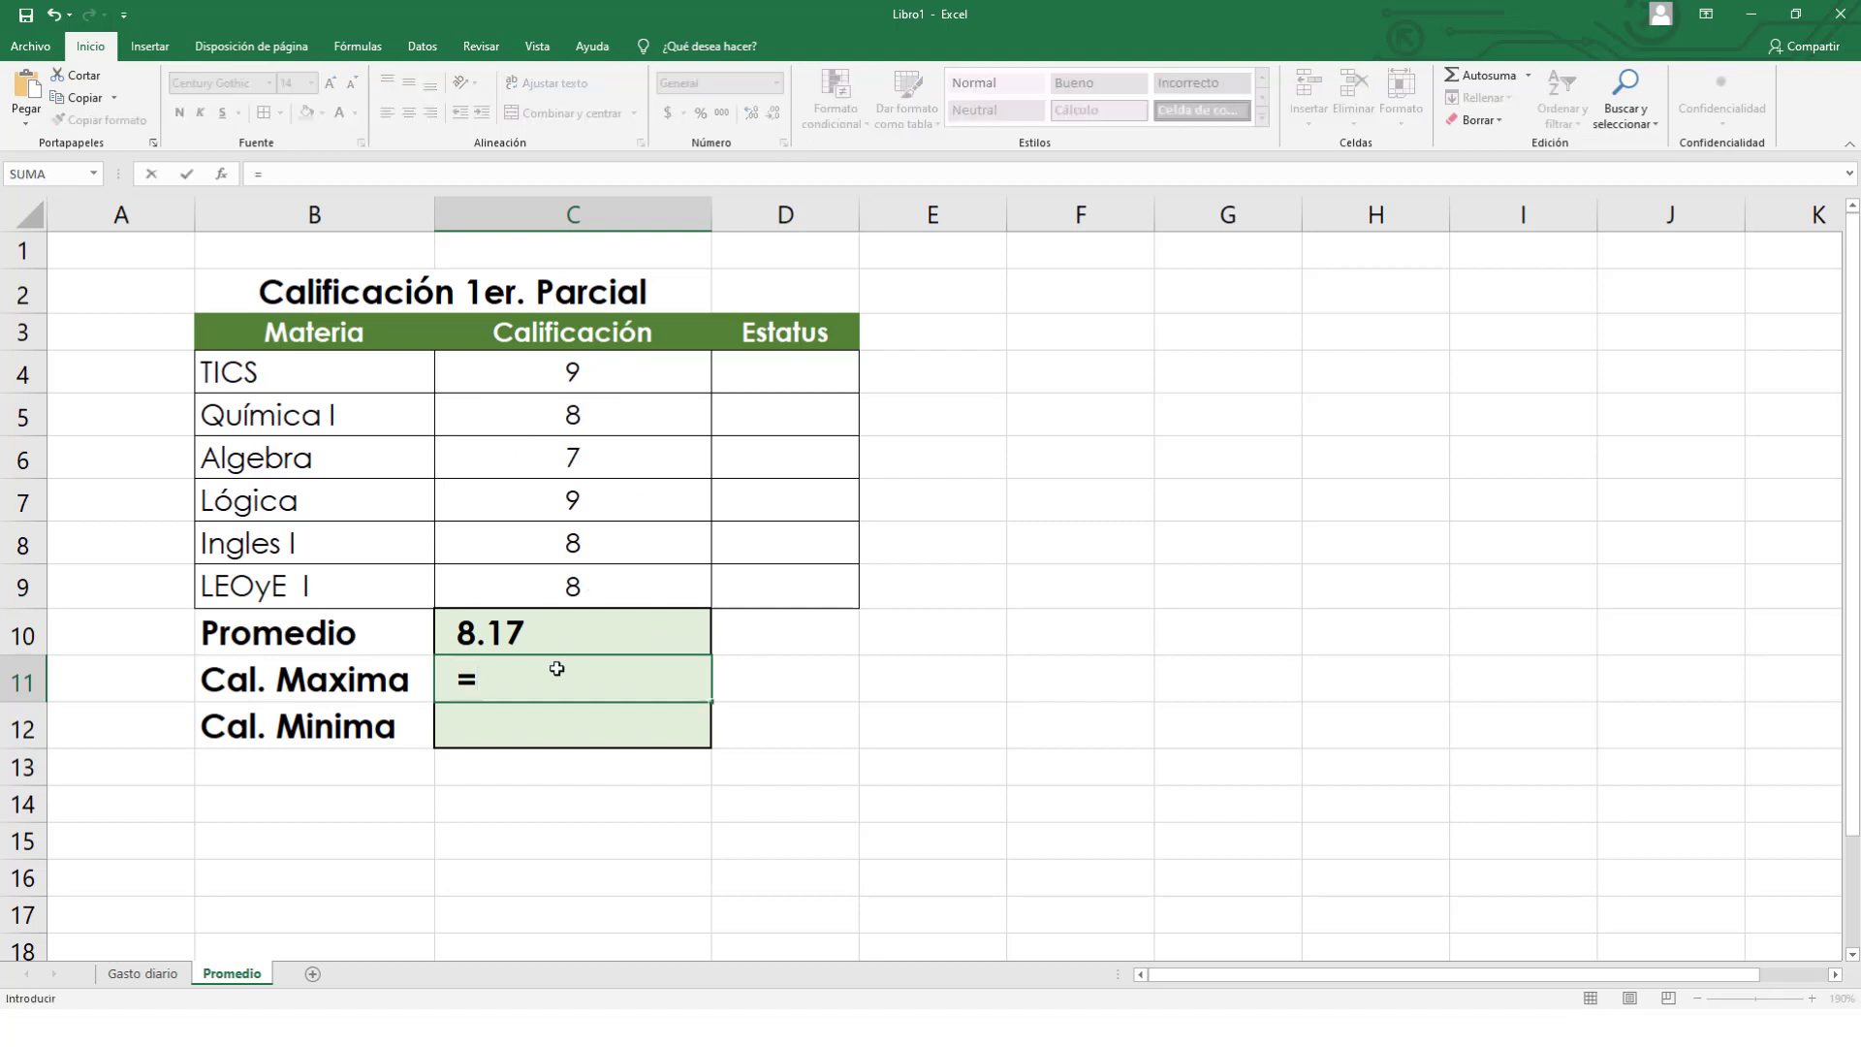
{"action": "type", "text": "max"}
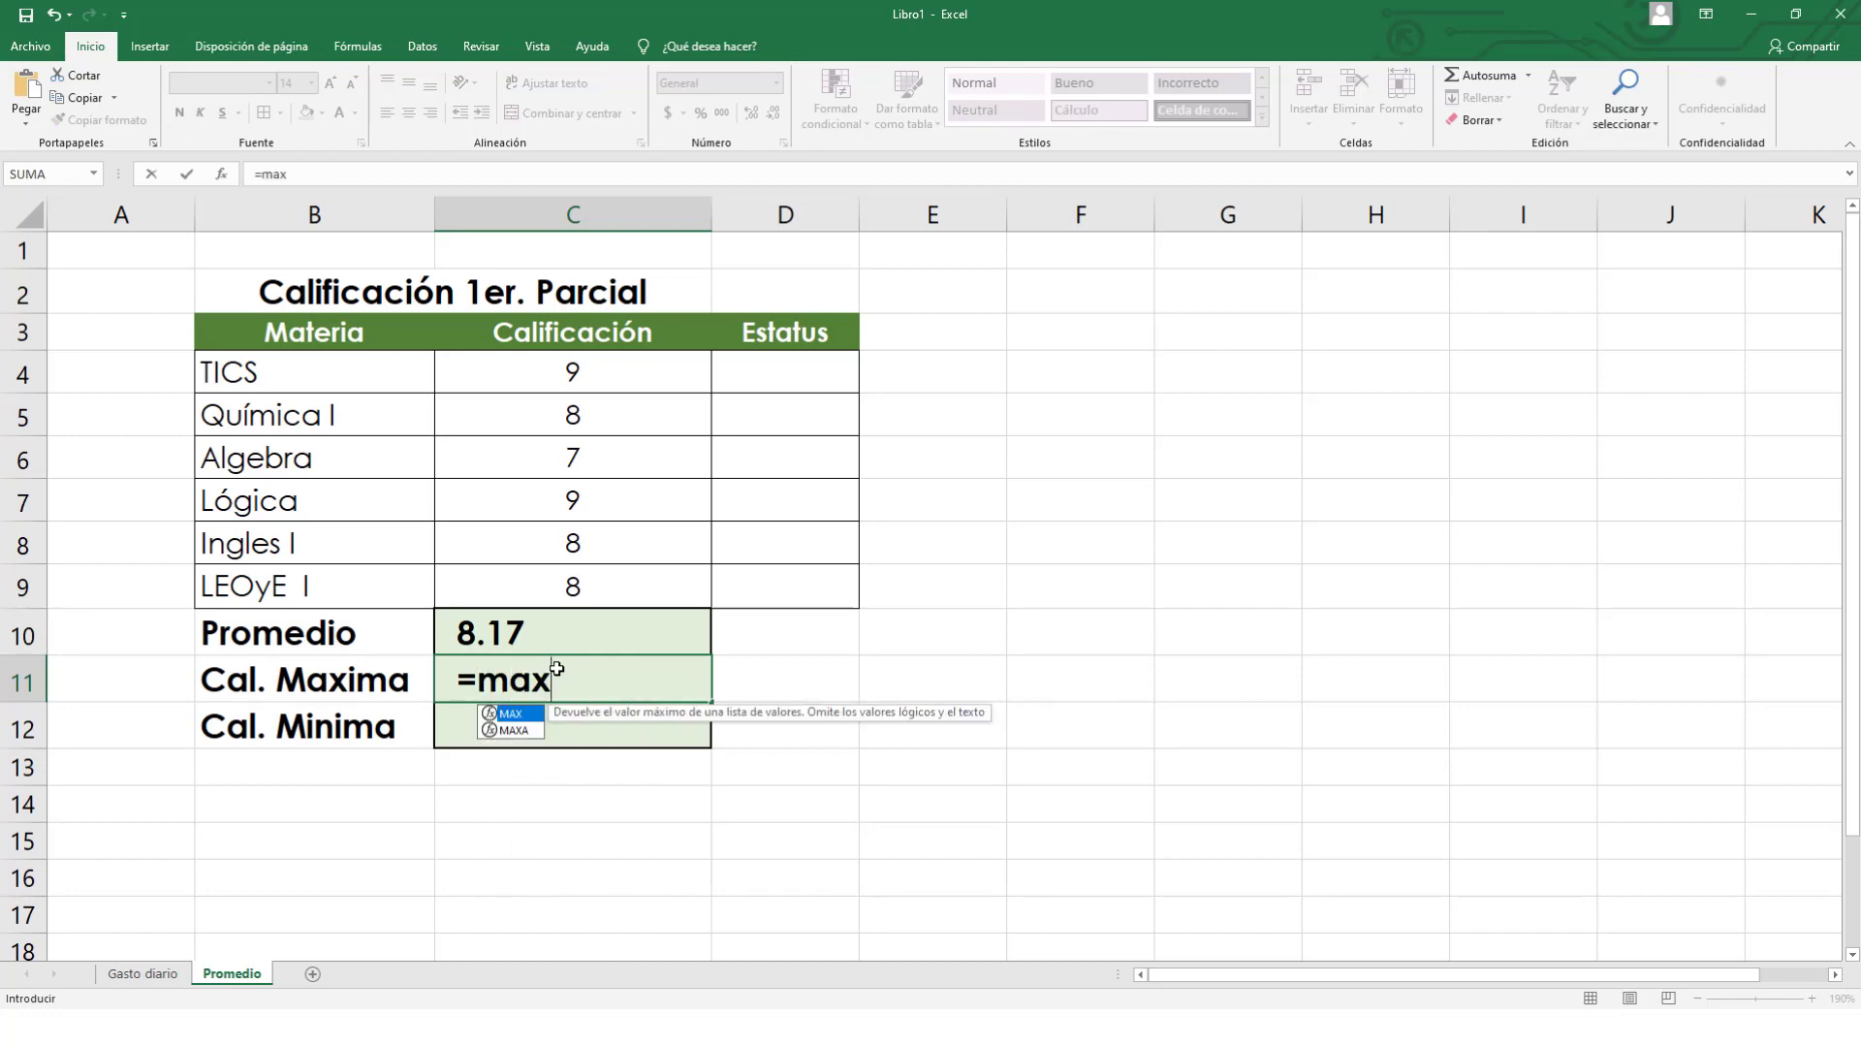
{"action": "type", "text": "("}
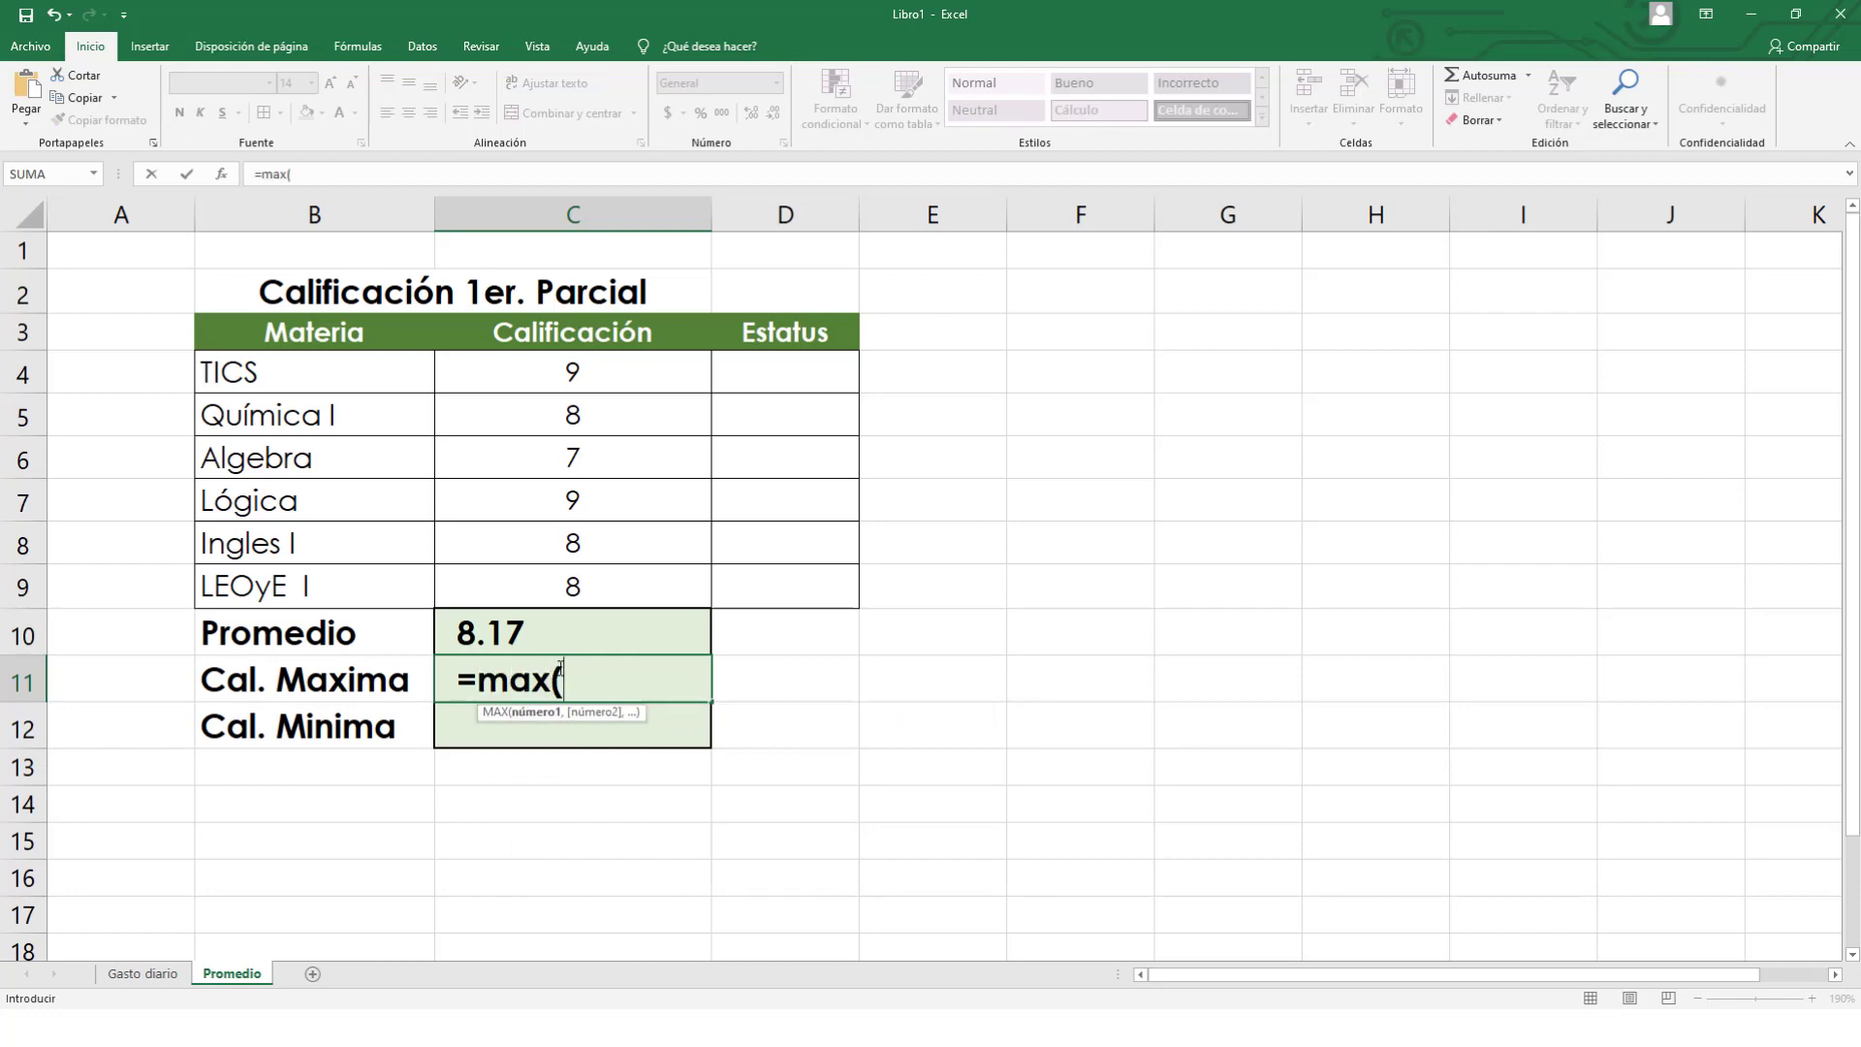
{"action": "left_click", "coordinate": [593, 370]}
{"action": "left_click_drag", "start_coordinate": [597, 425], "coordinate": [607, 578]}
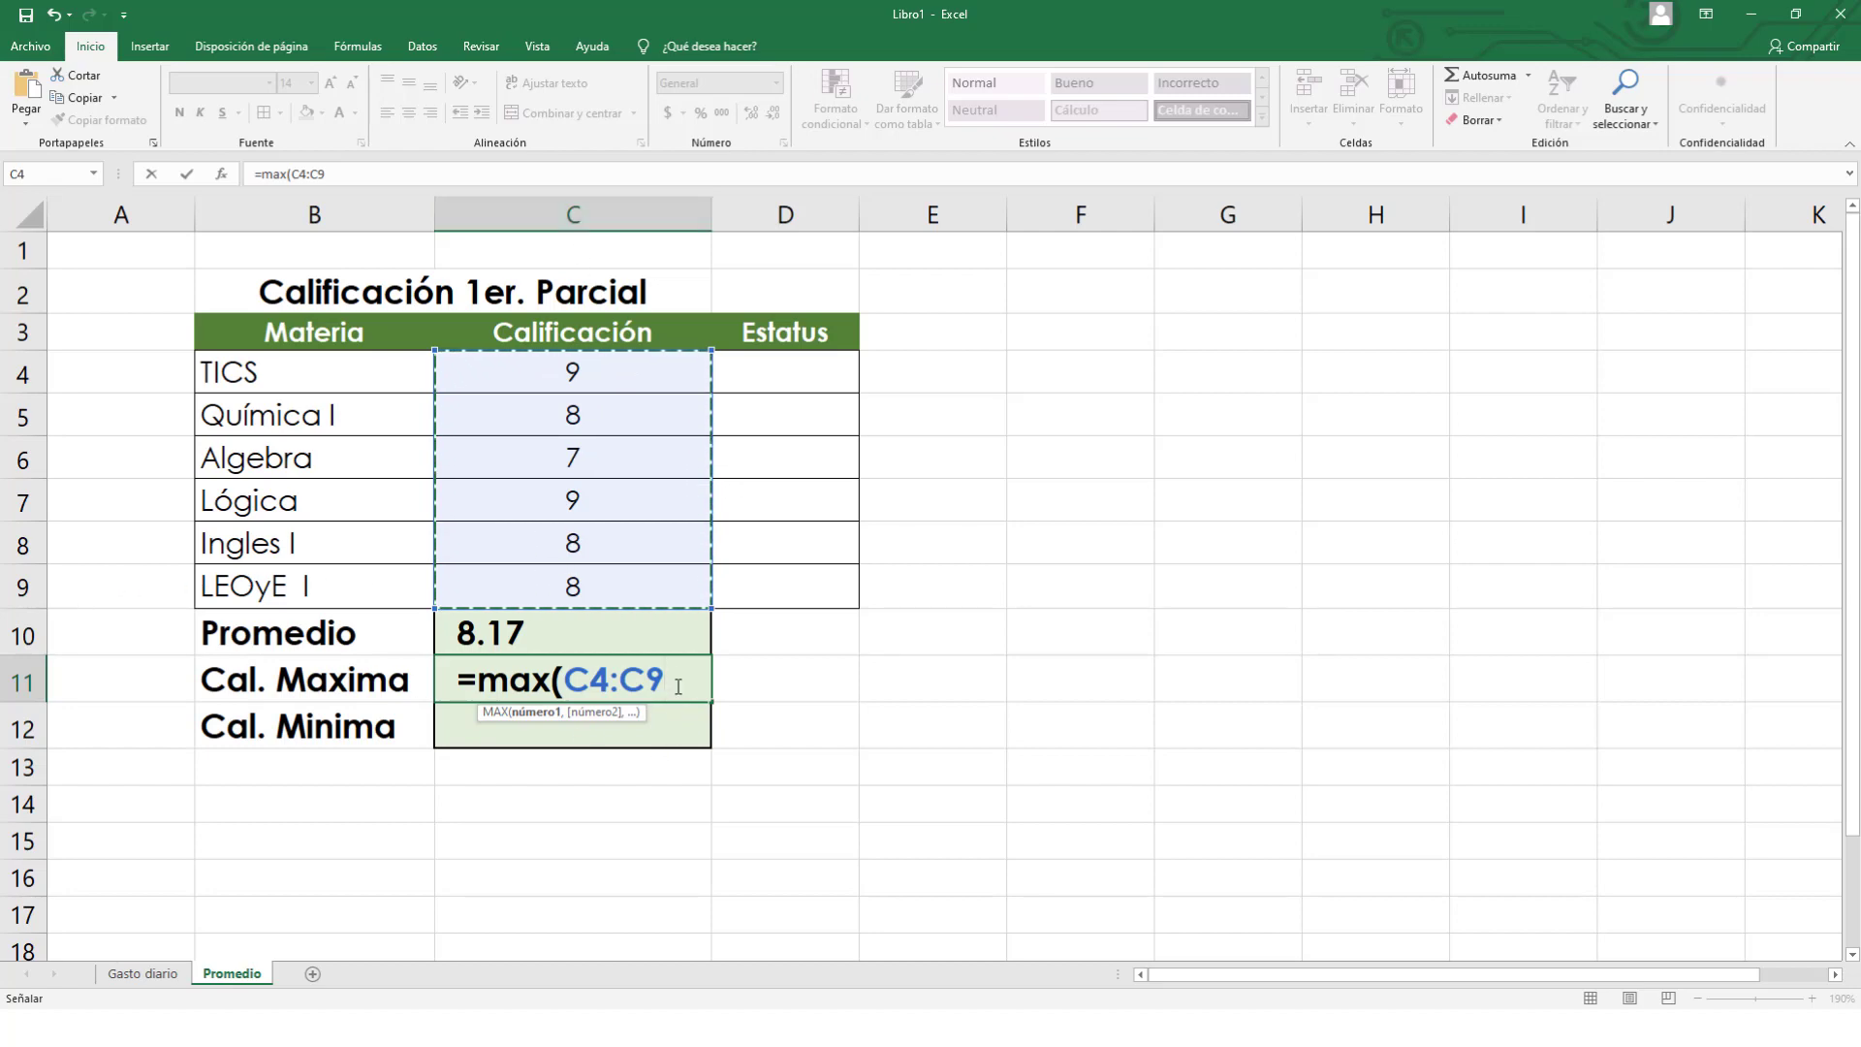
{"action": "type", "text": ")"}
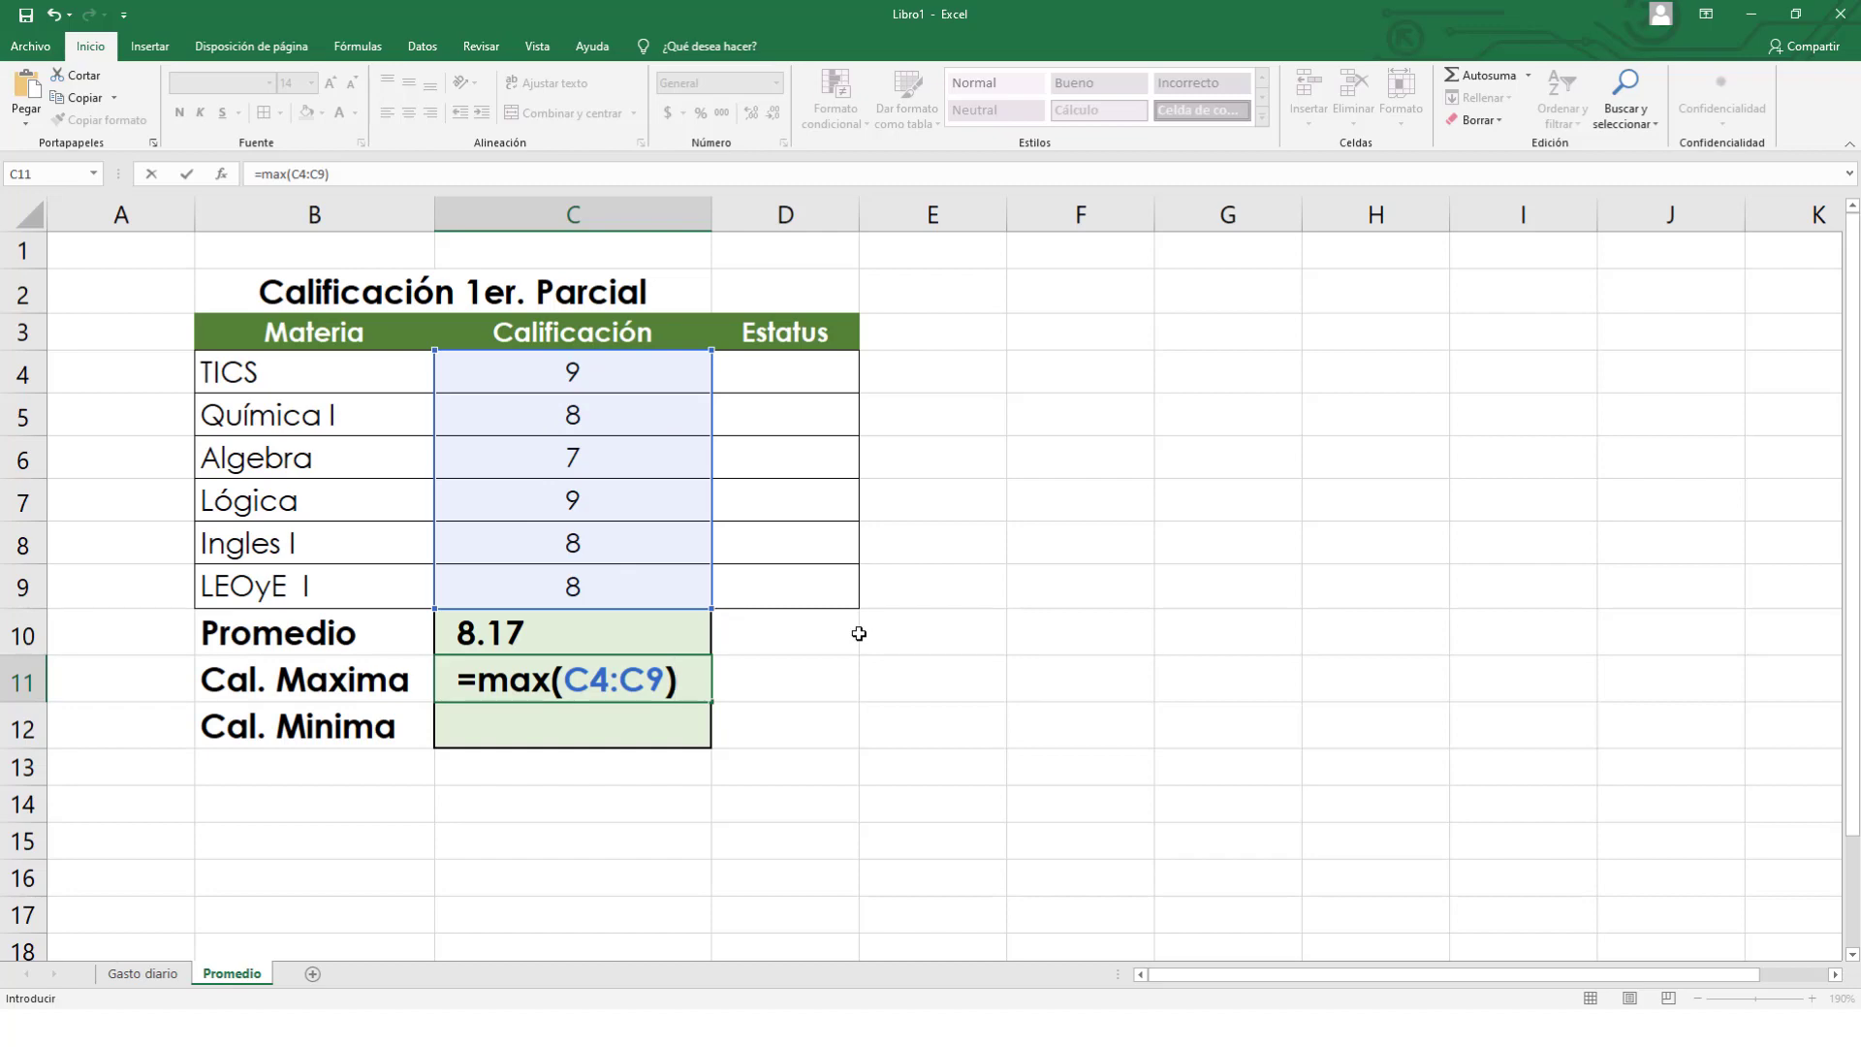
{"action": "key", "text": "Return"}
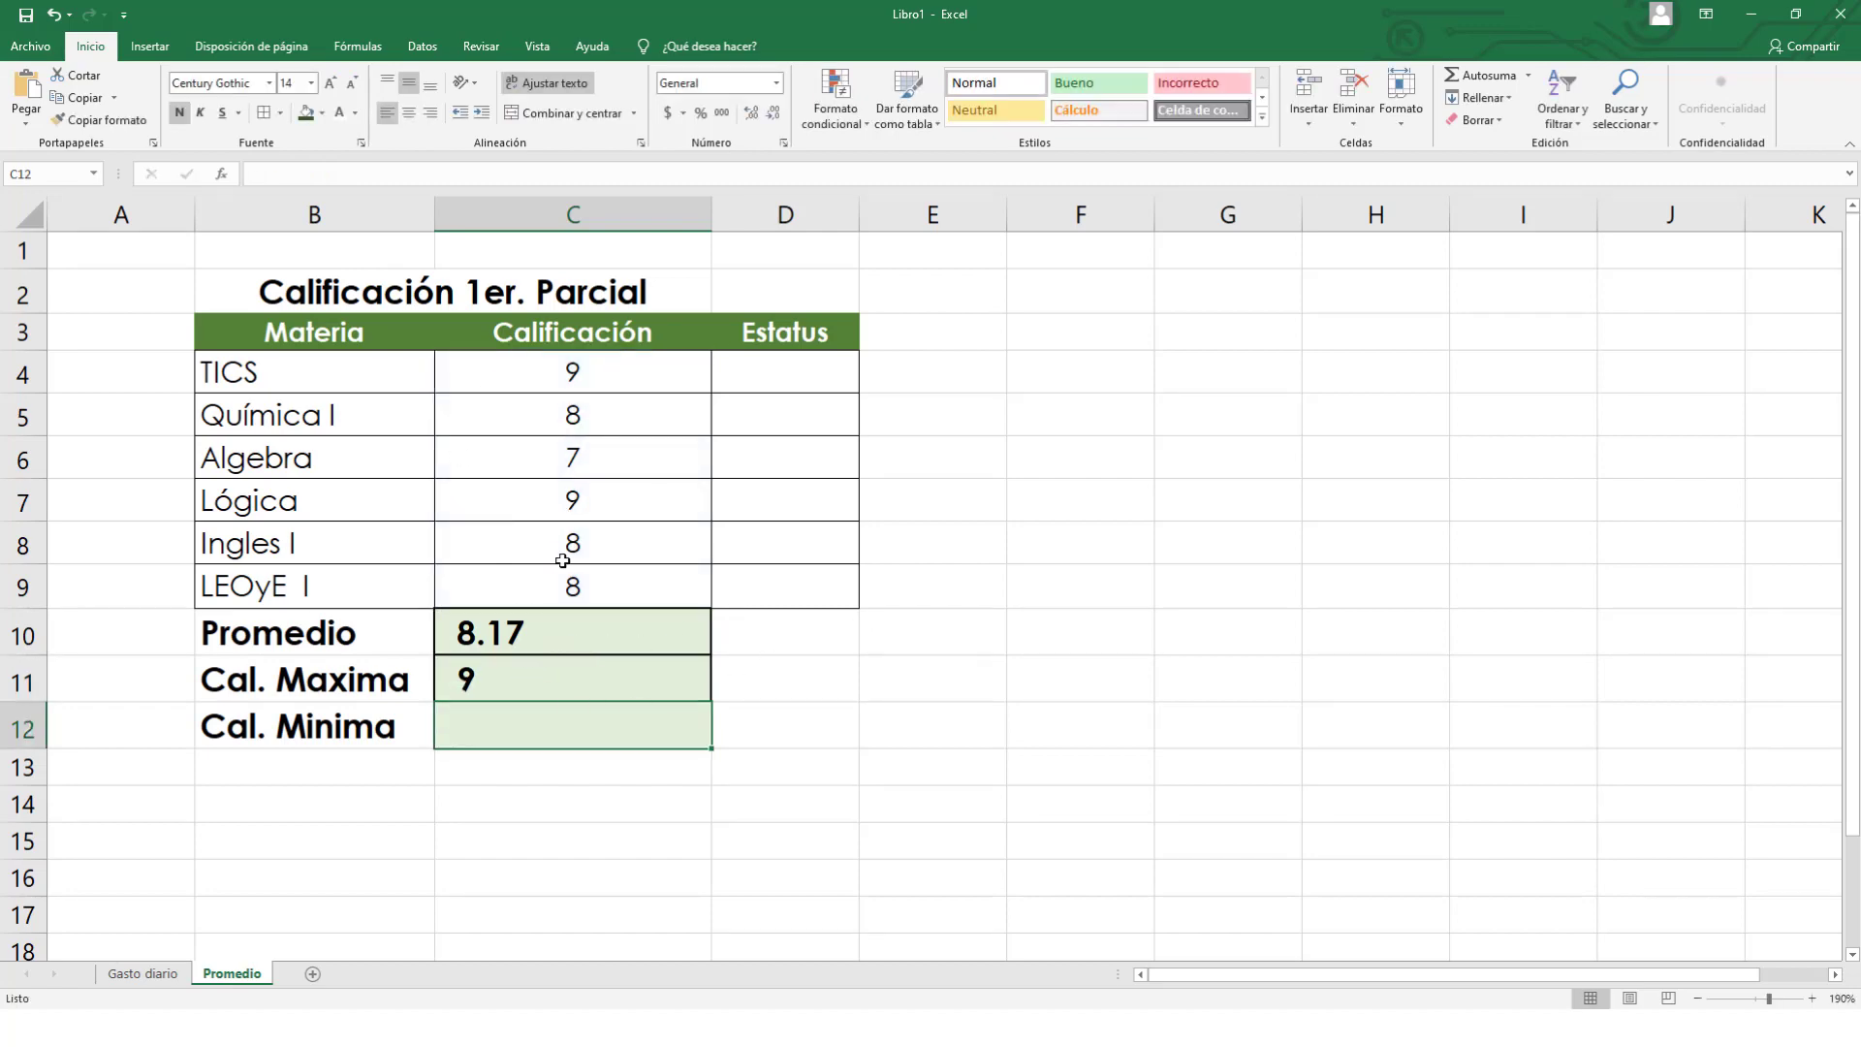
Change the Ingles I grade in C8 to 10.
{"action": "left_click", "coordinate": [580, 536]}
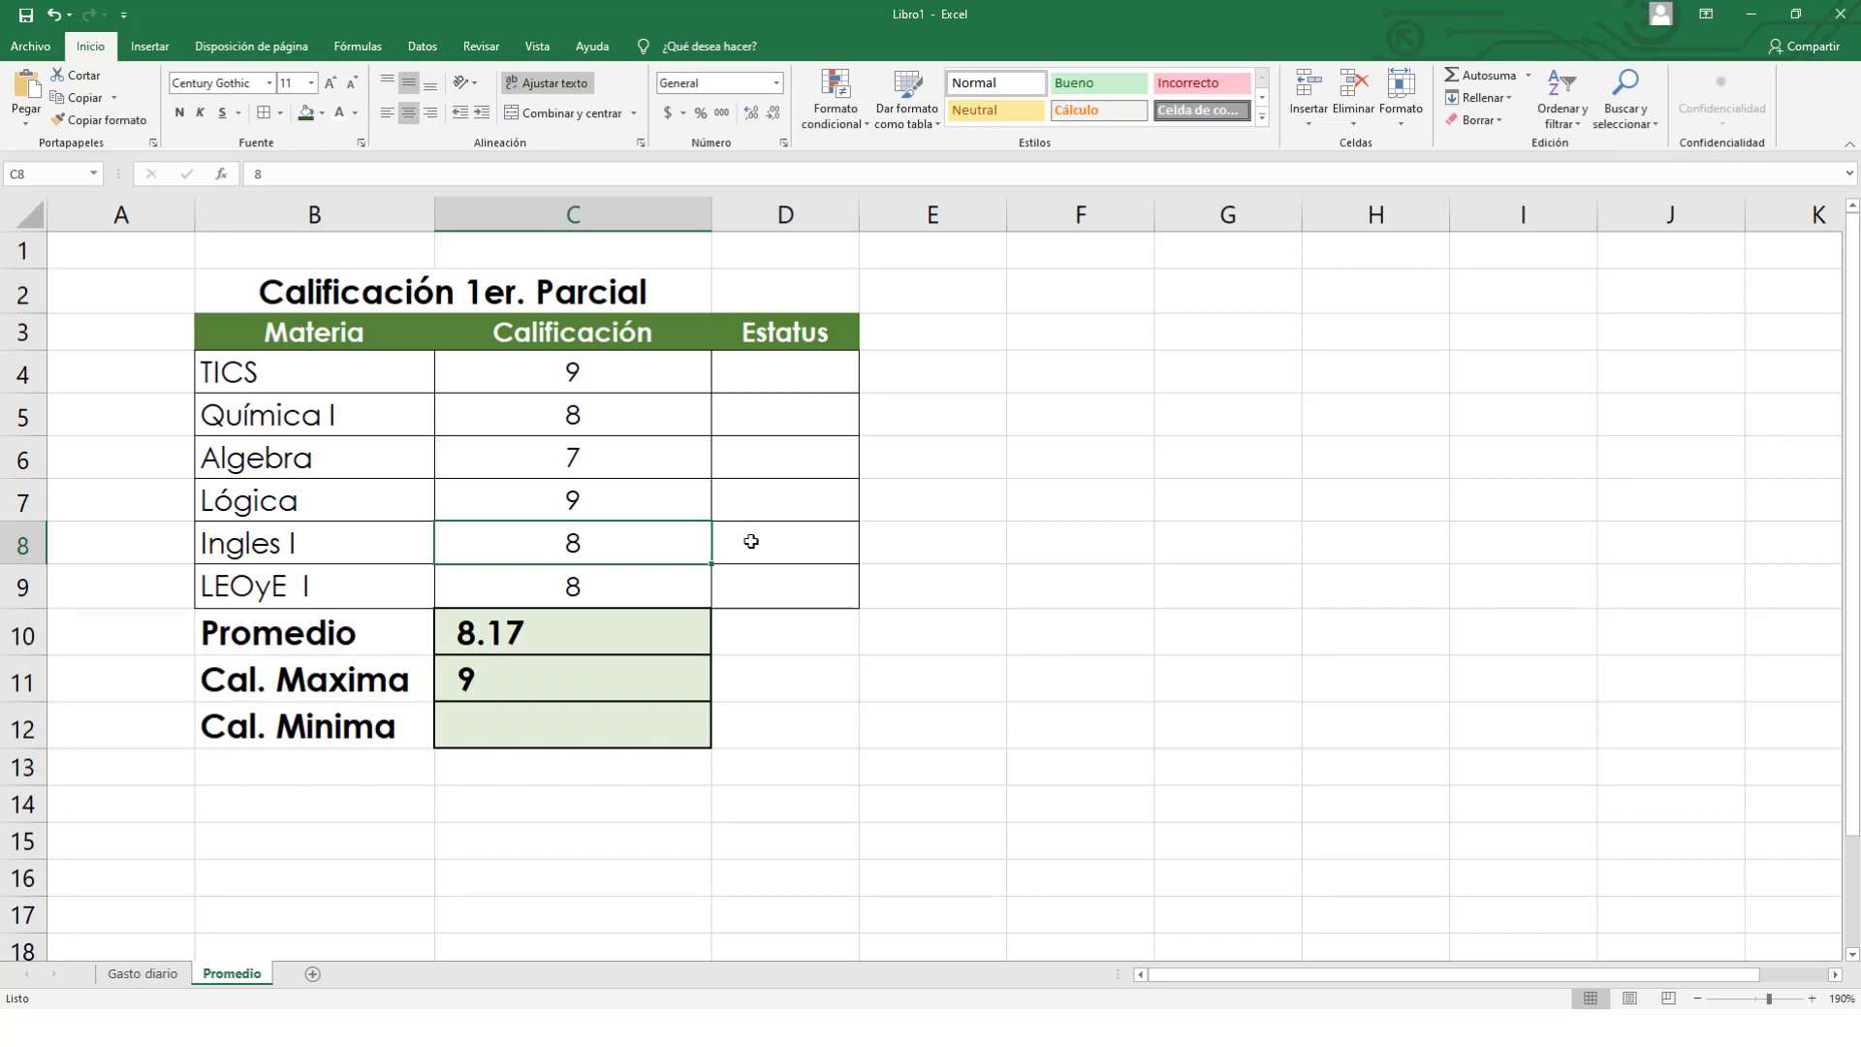
{"action": "type", "text": "10"}
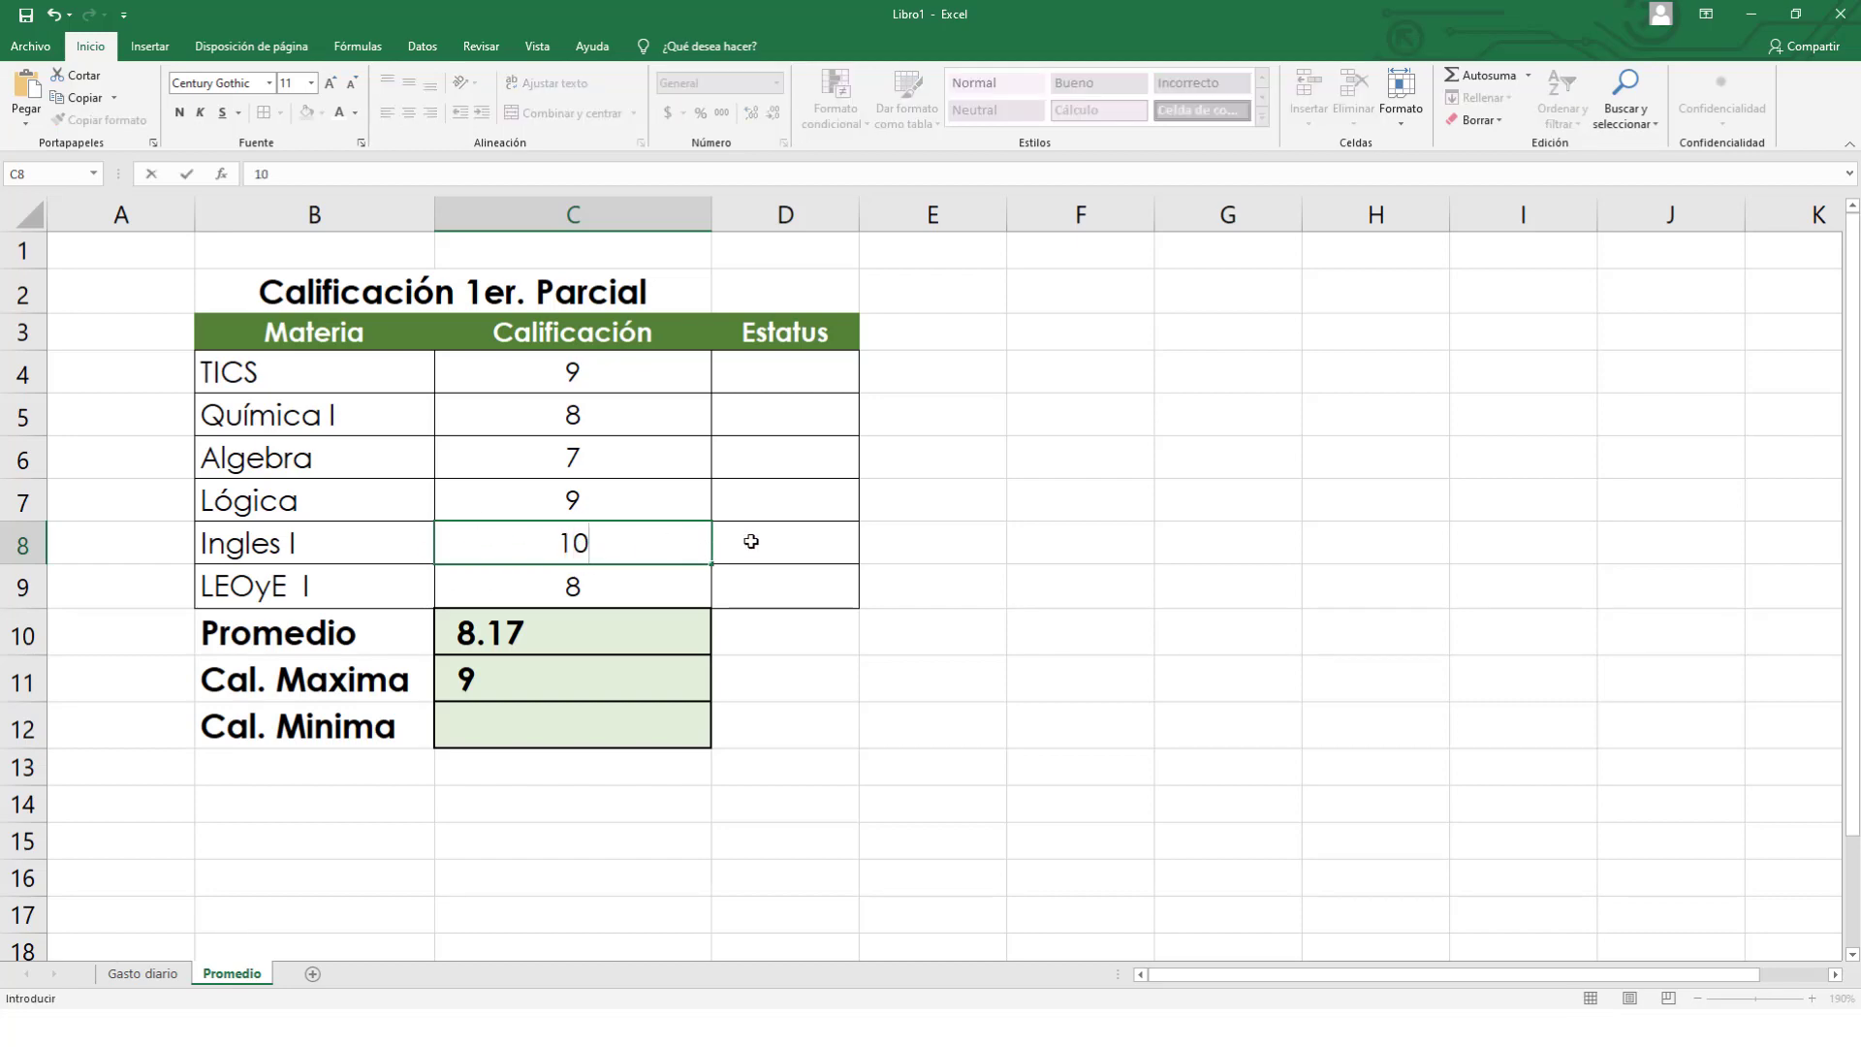
{"action": "key", "text": "Return"}
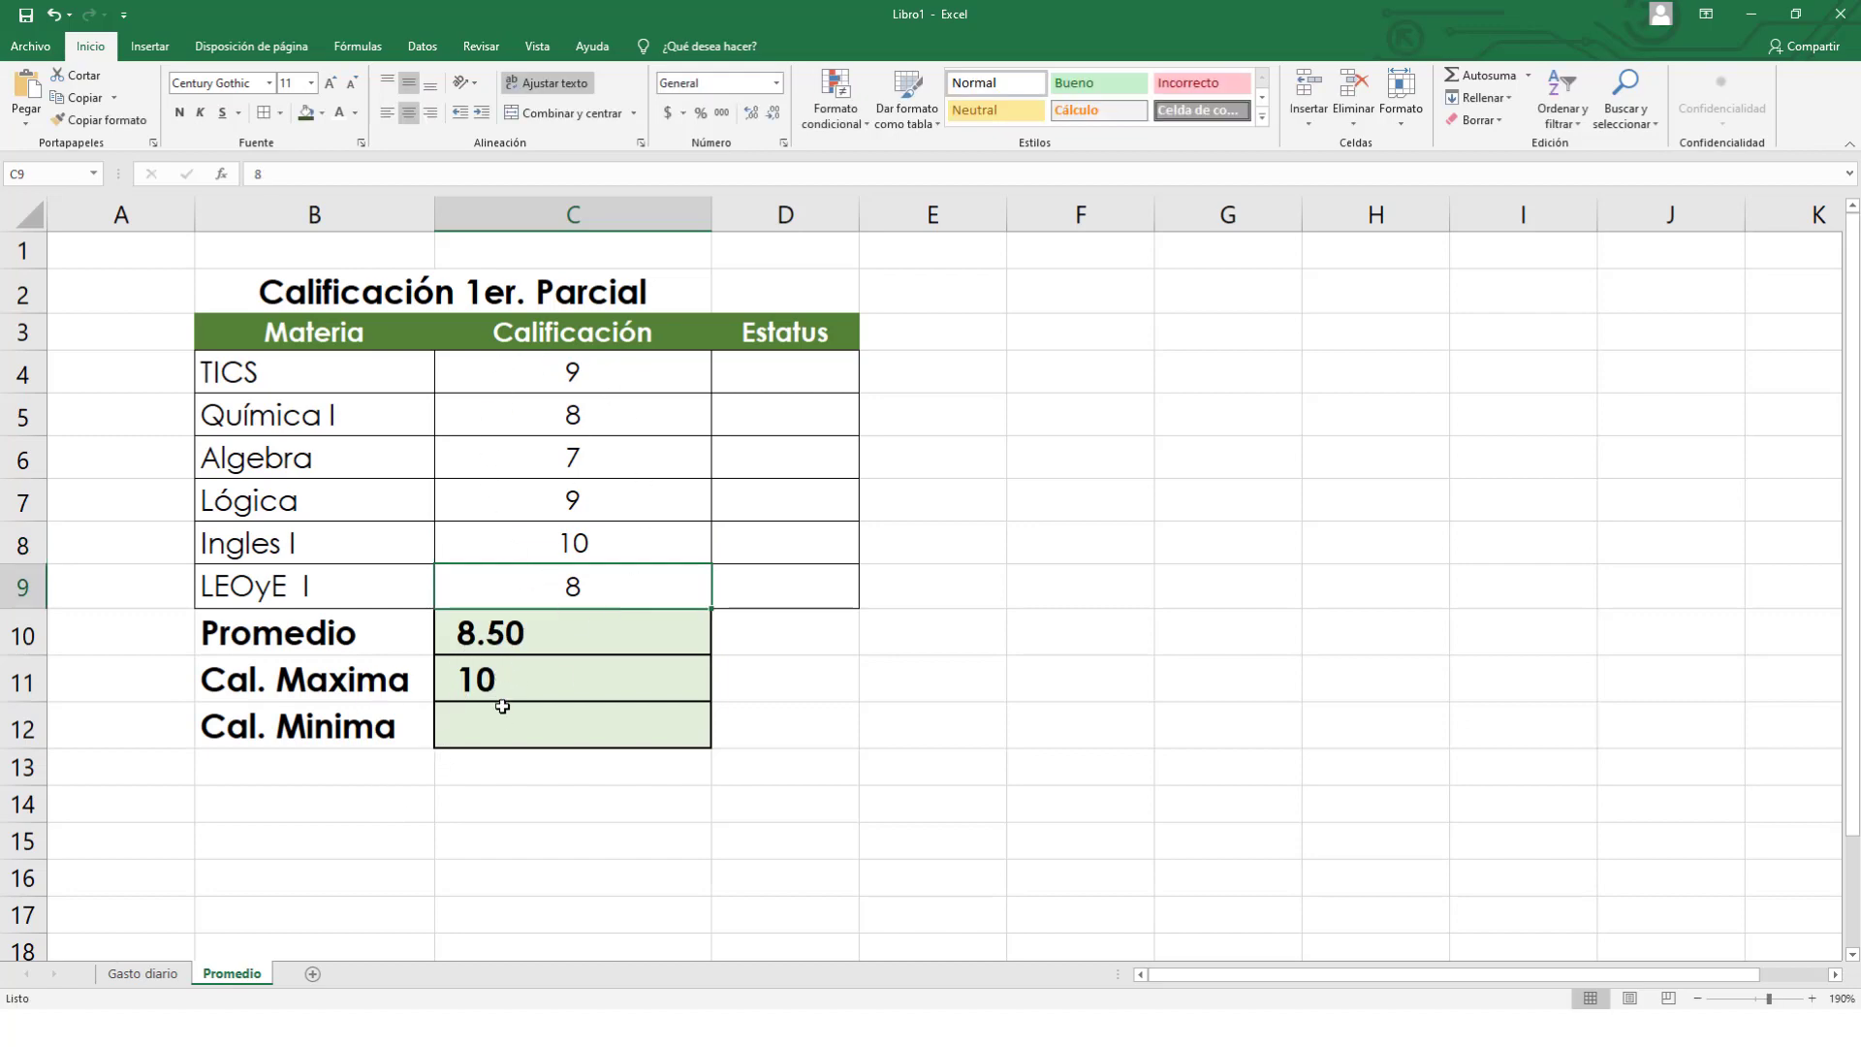
Enter =min(C4:C9) in the Cal. Minima cell C12 to get the lowest grade.
{"action": "left_click", "coordinate": [475, 729]}
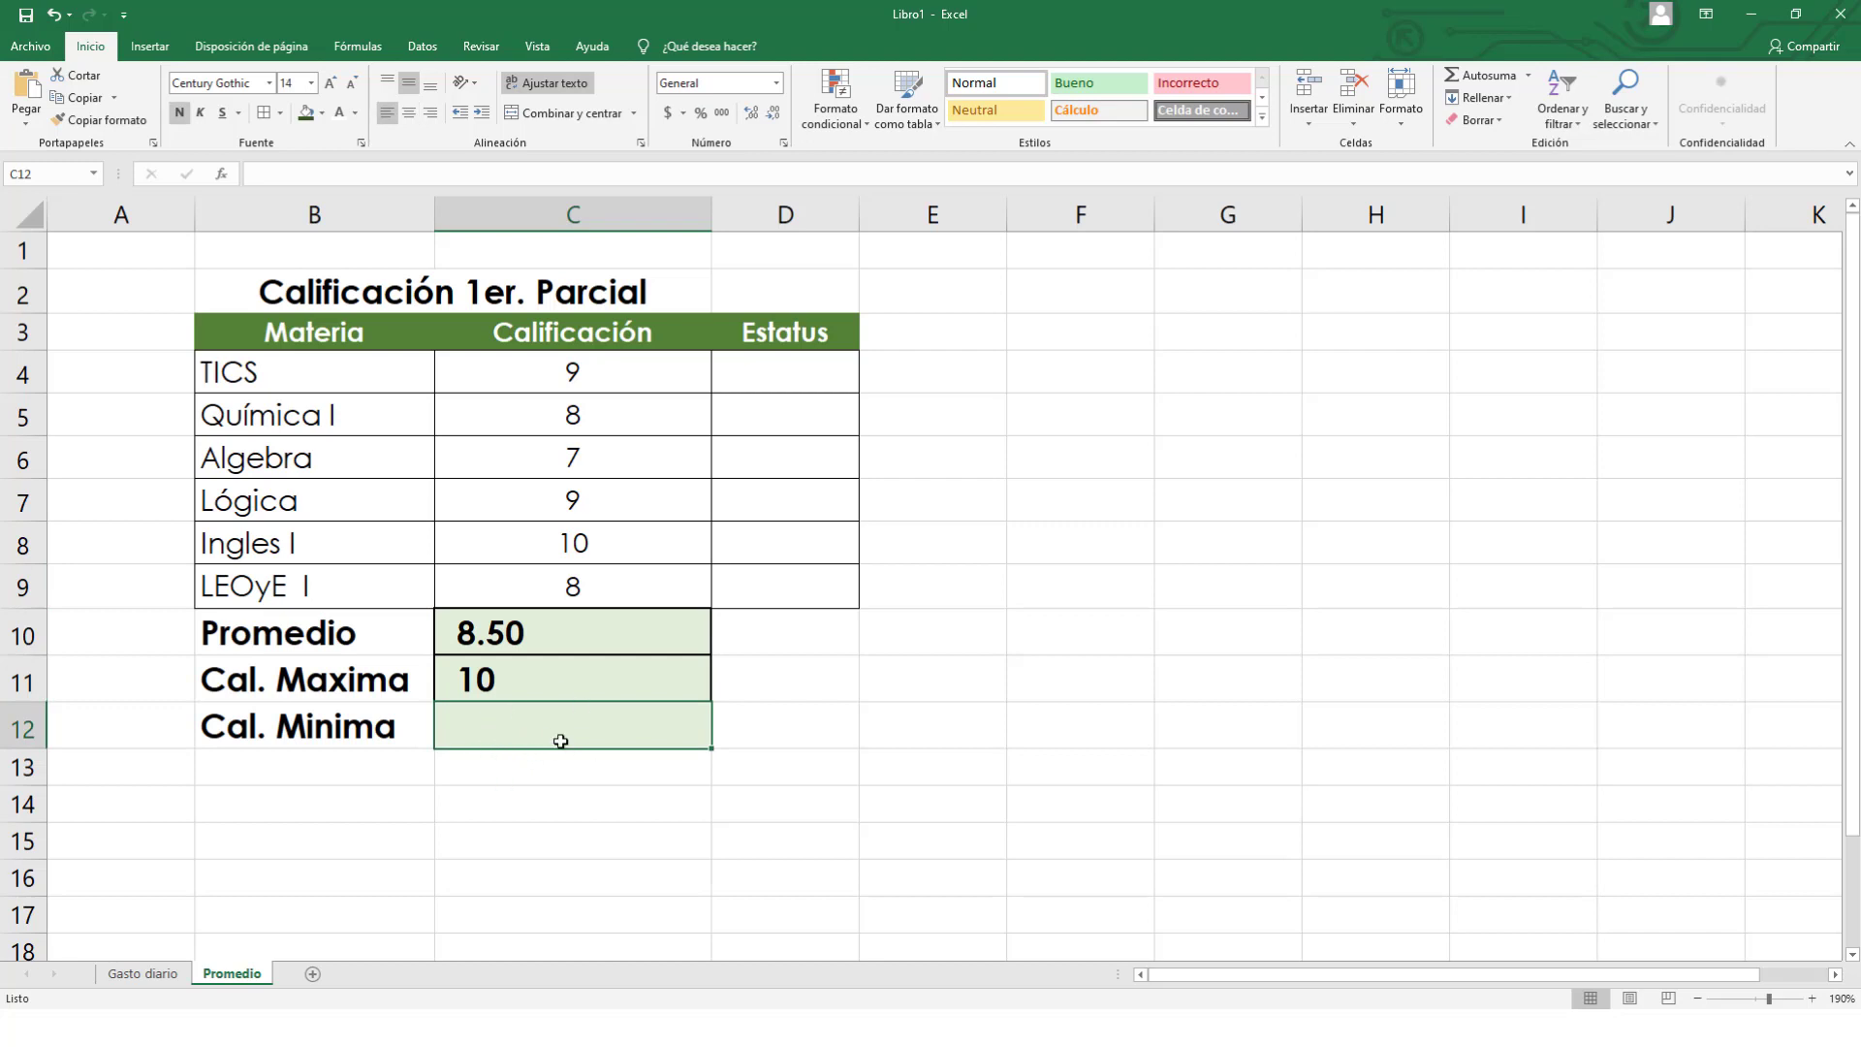
{"action": "type", "text": "="}
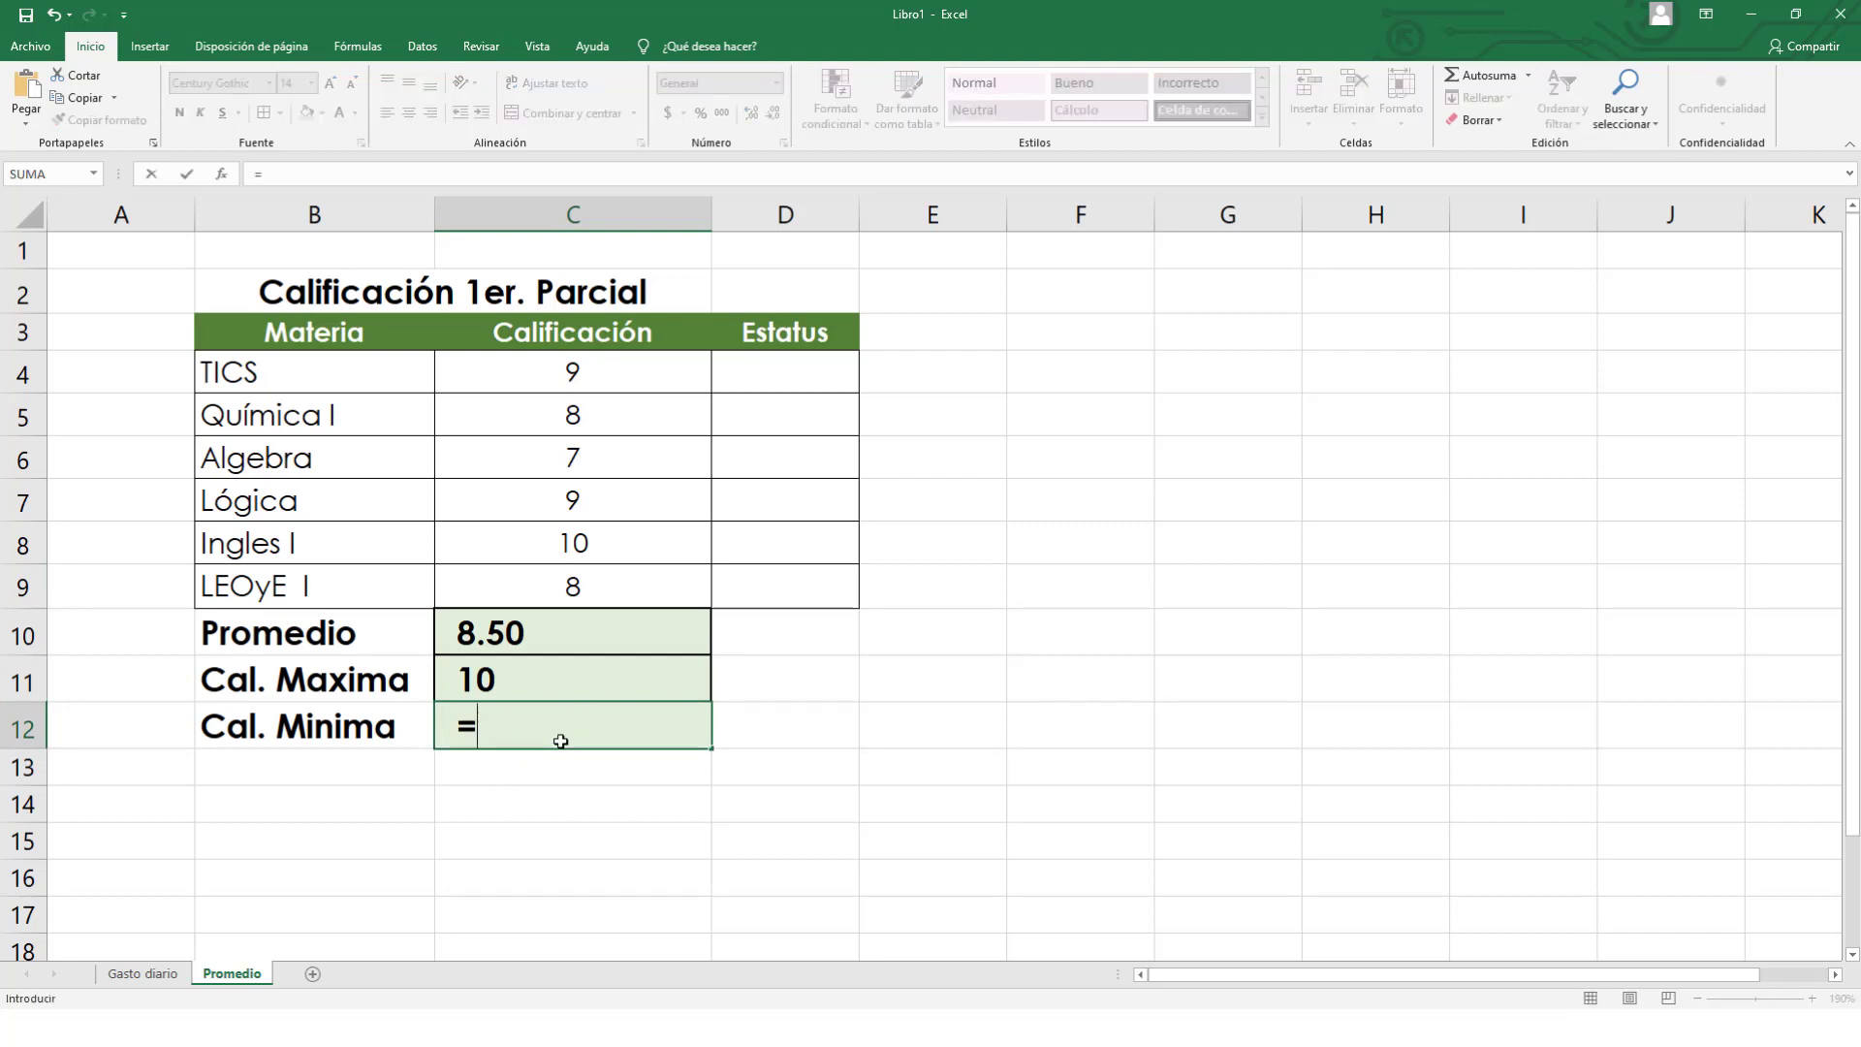
{"action": "type", "text": "min"}
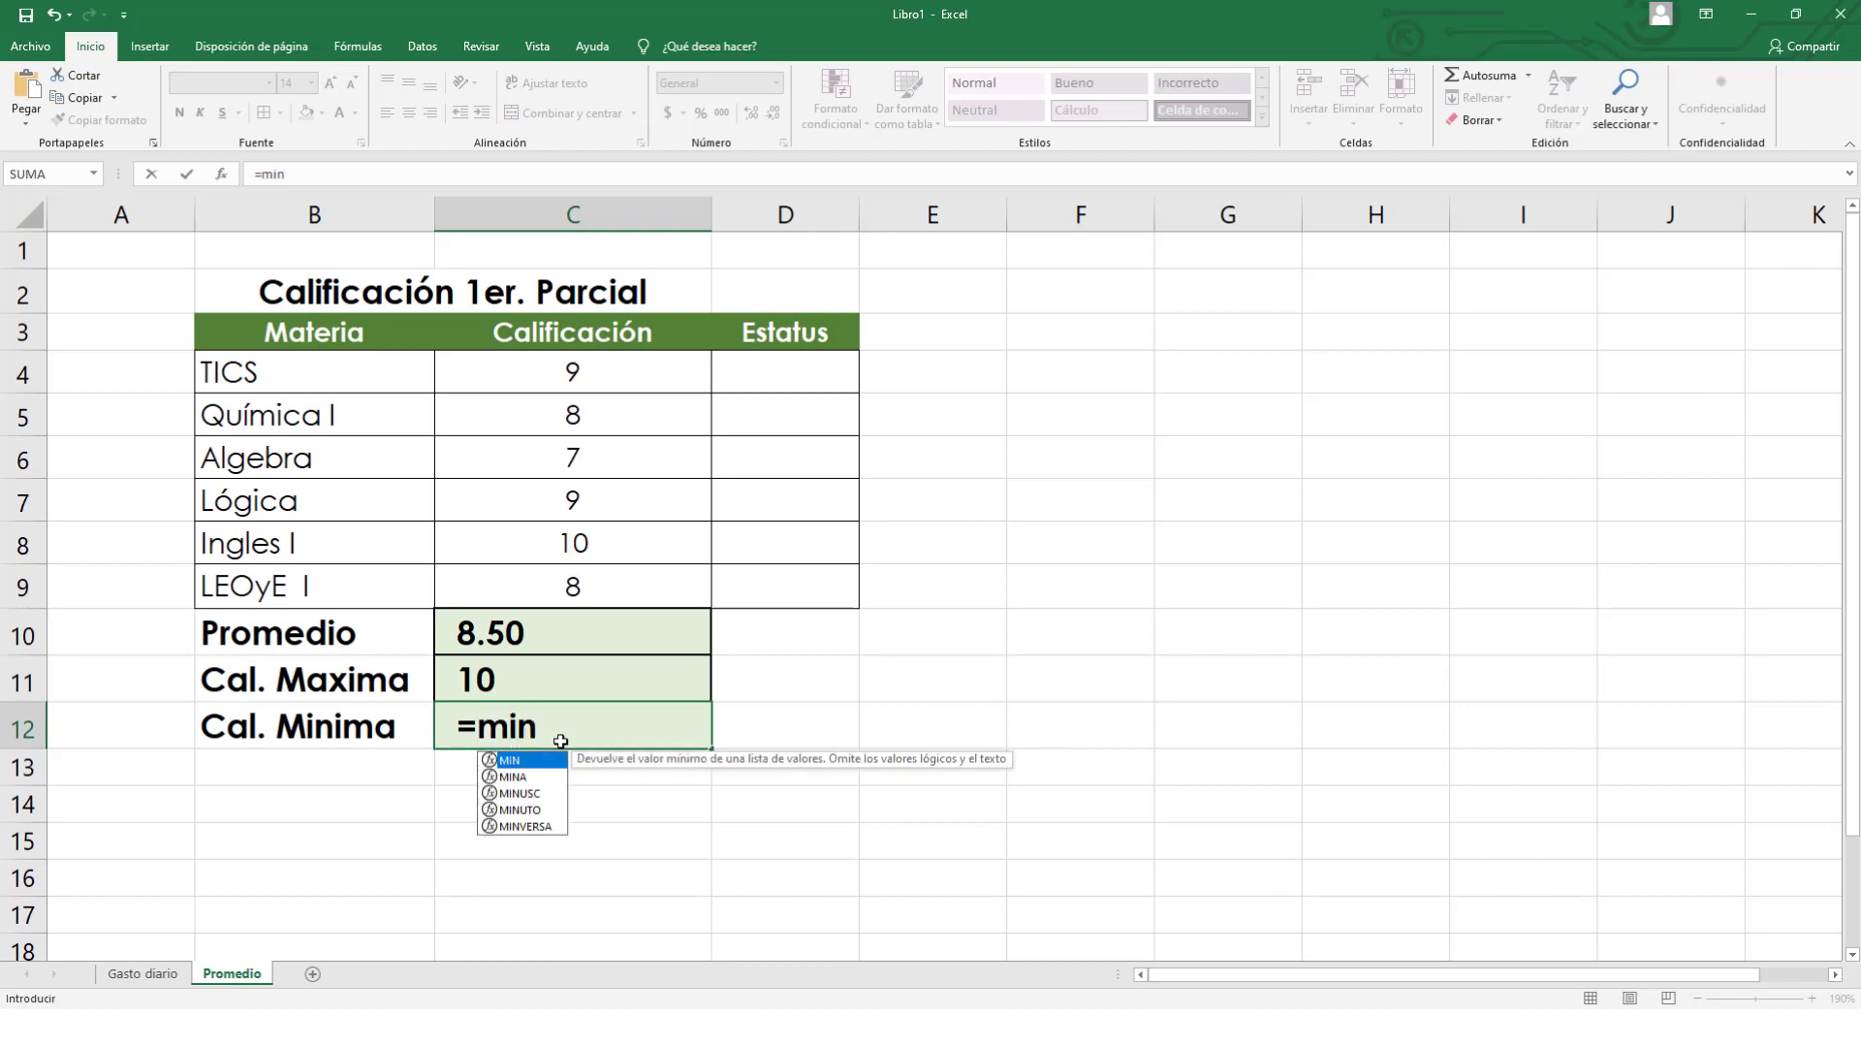
{"action": "type", "text": "("}
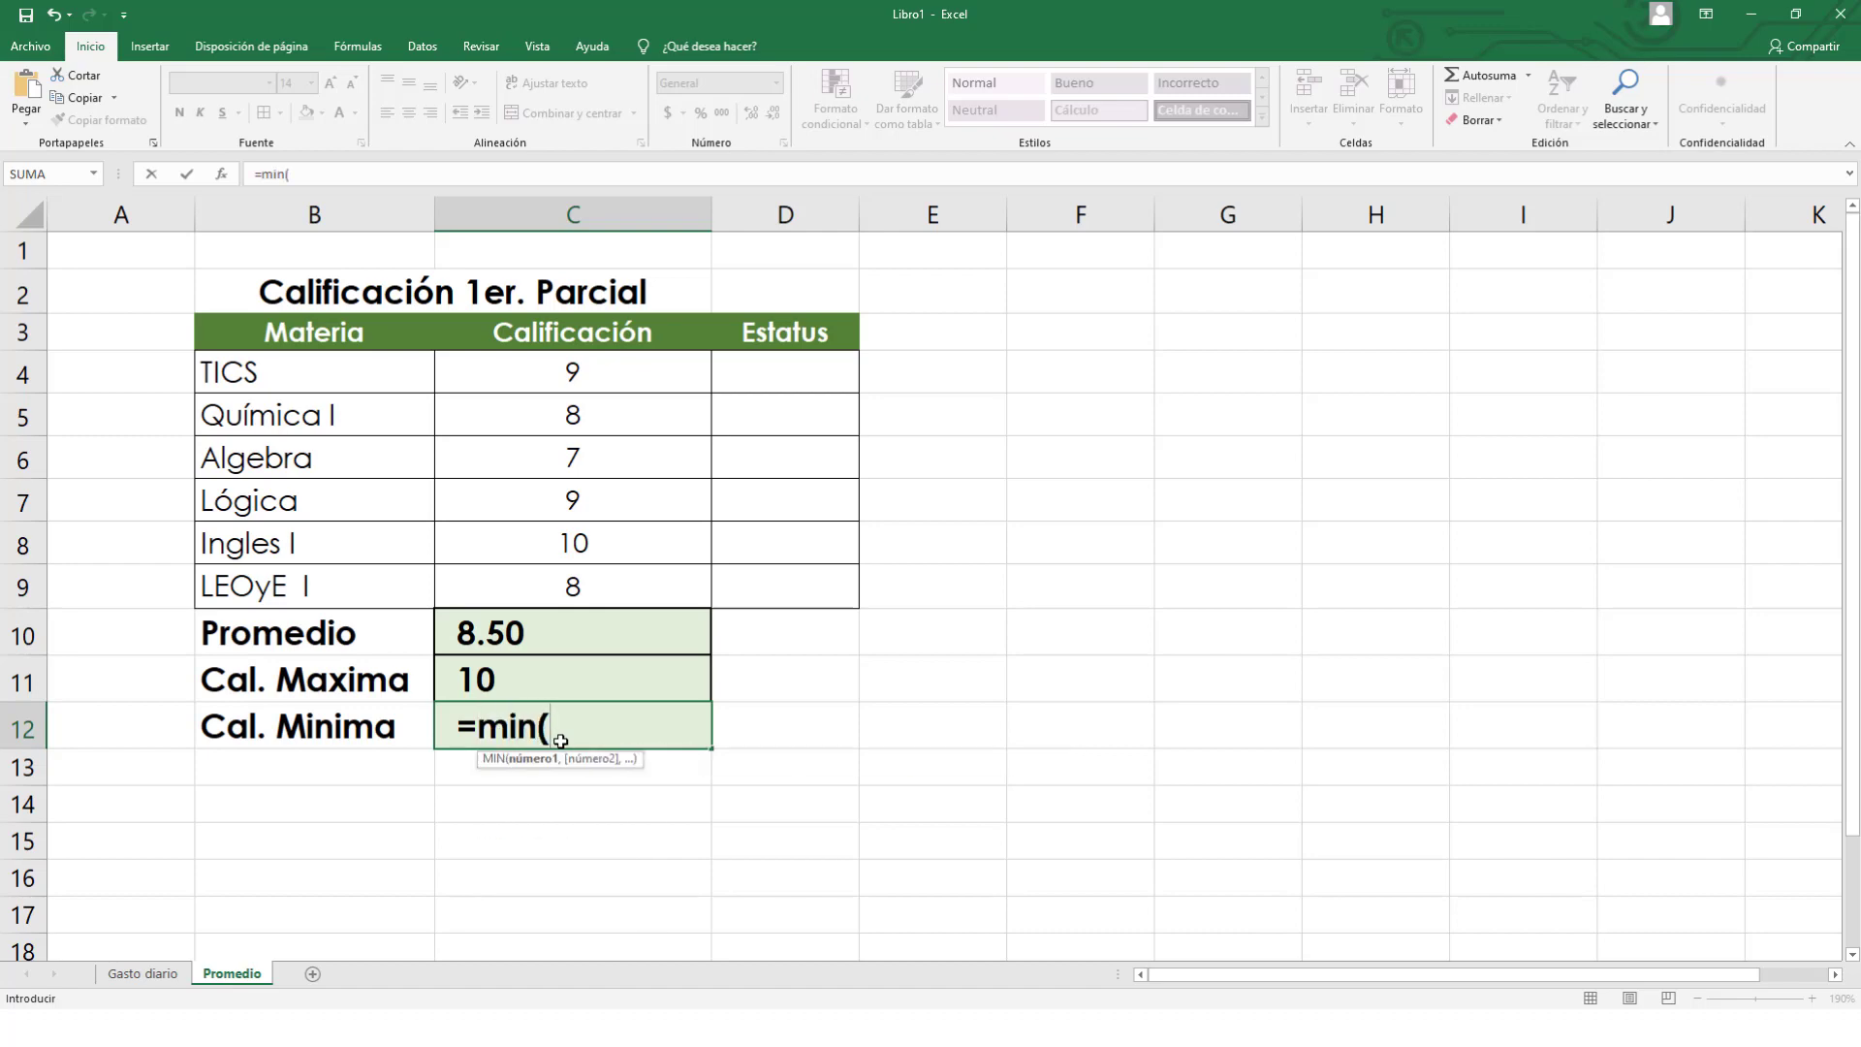
{"action": "left_click", "coordinate": [589, 368]}
{"action": "left_click_drag", "start_coordinate": [588, 368], "coordinate": [586, 577]}
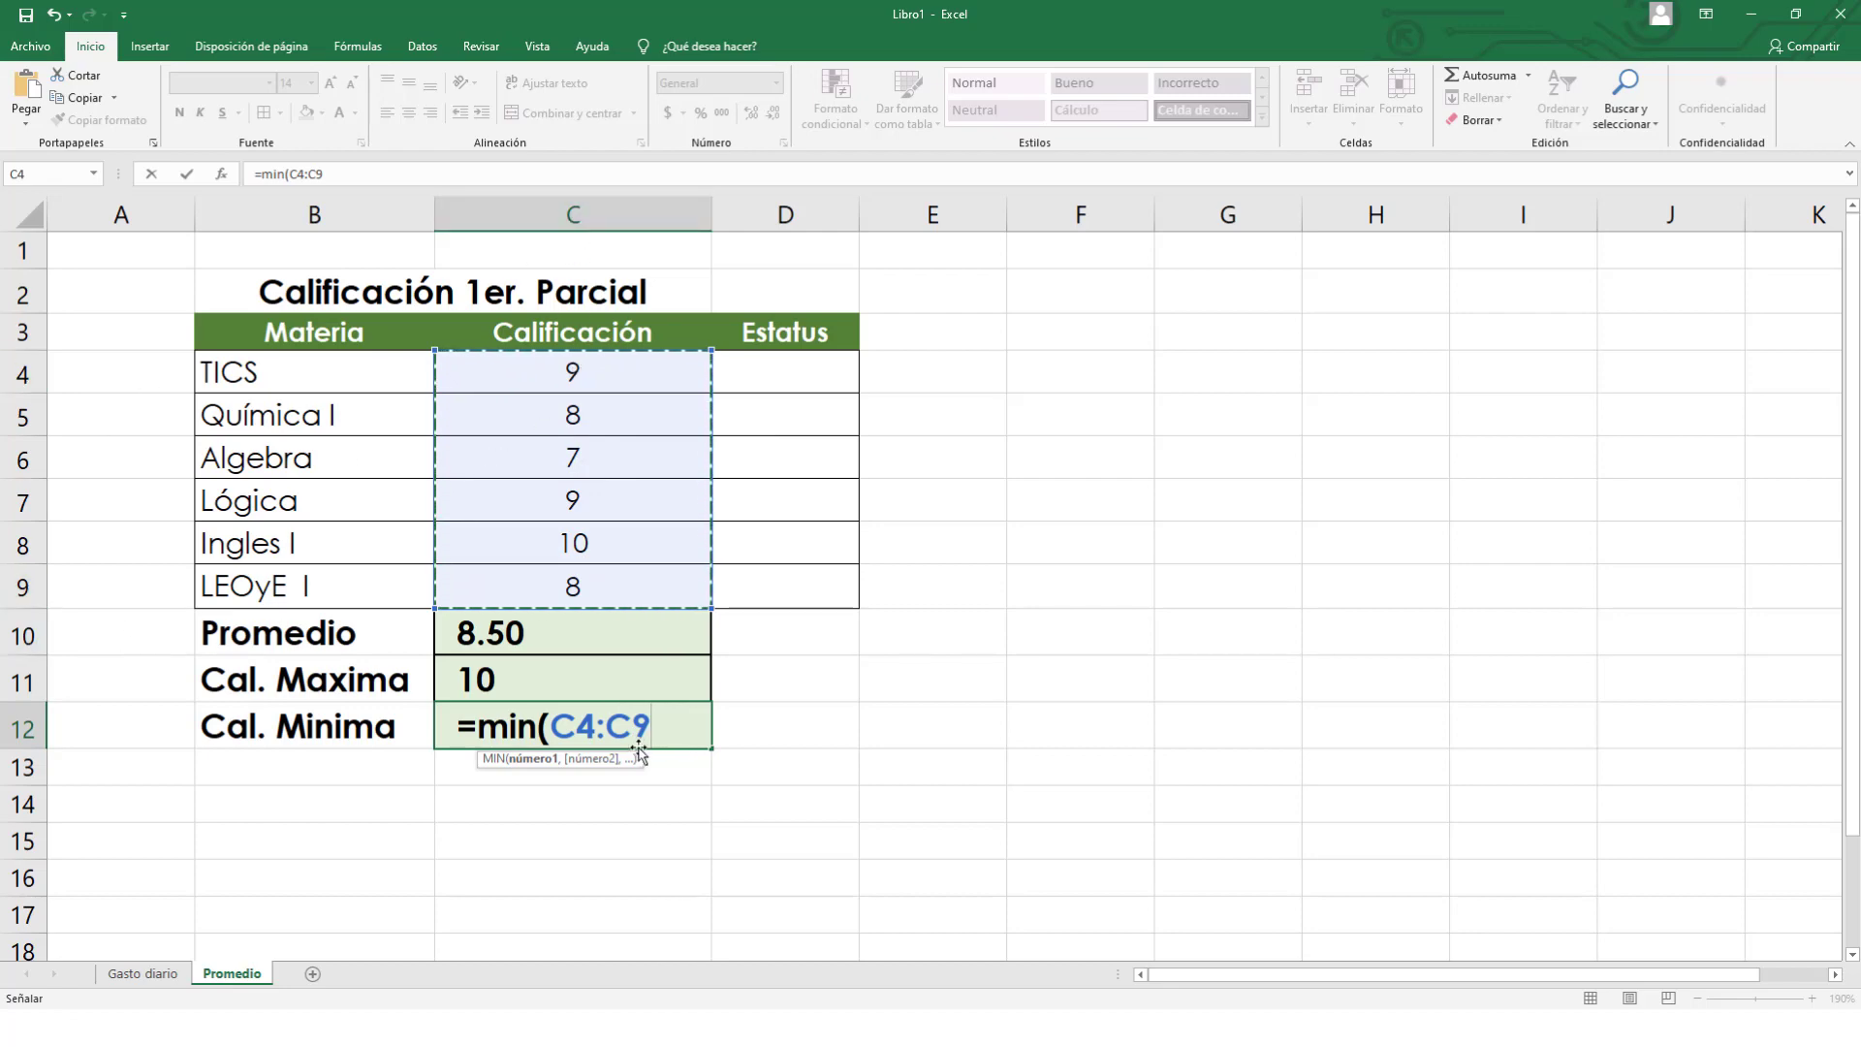
{"action": "type", "text": ")"}
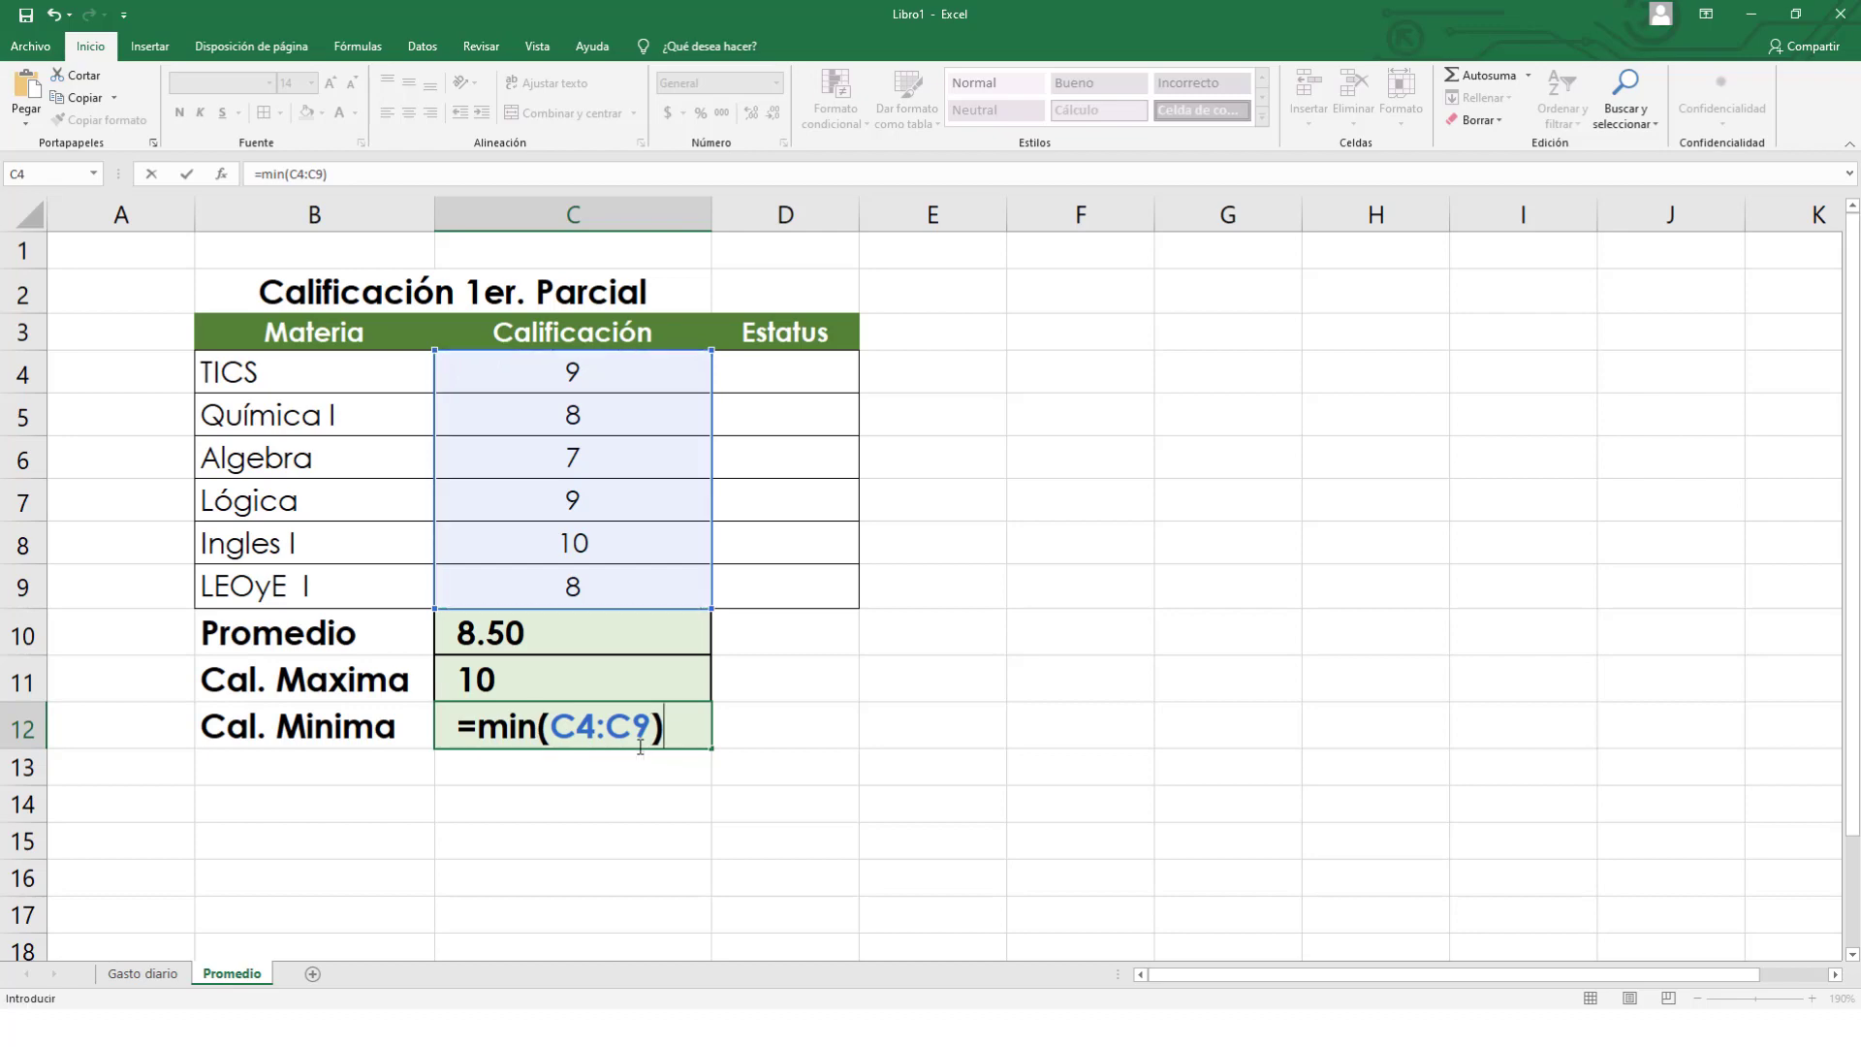
{"action": "key", "text": "Return"}
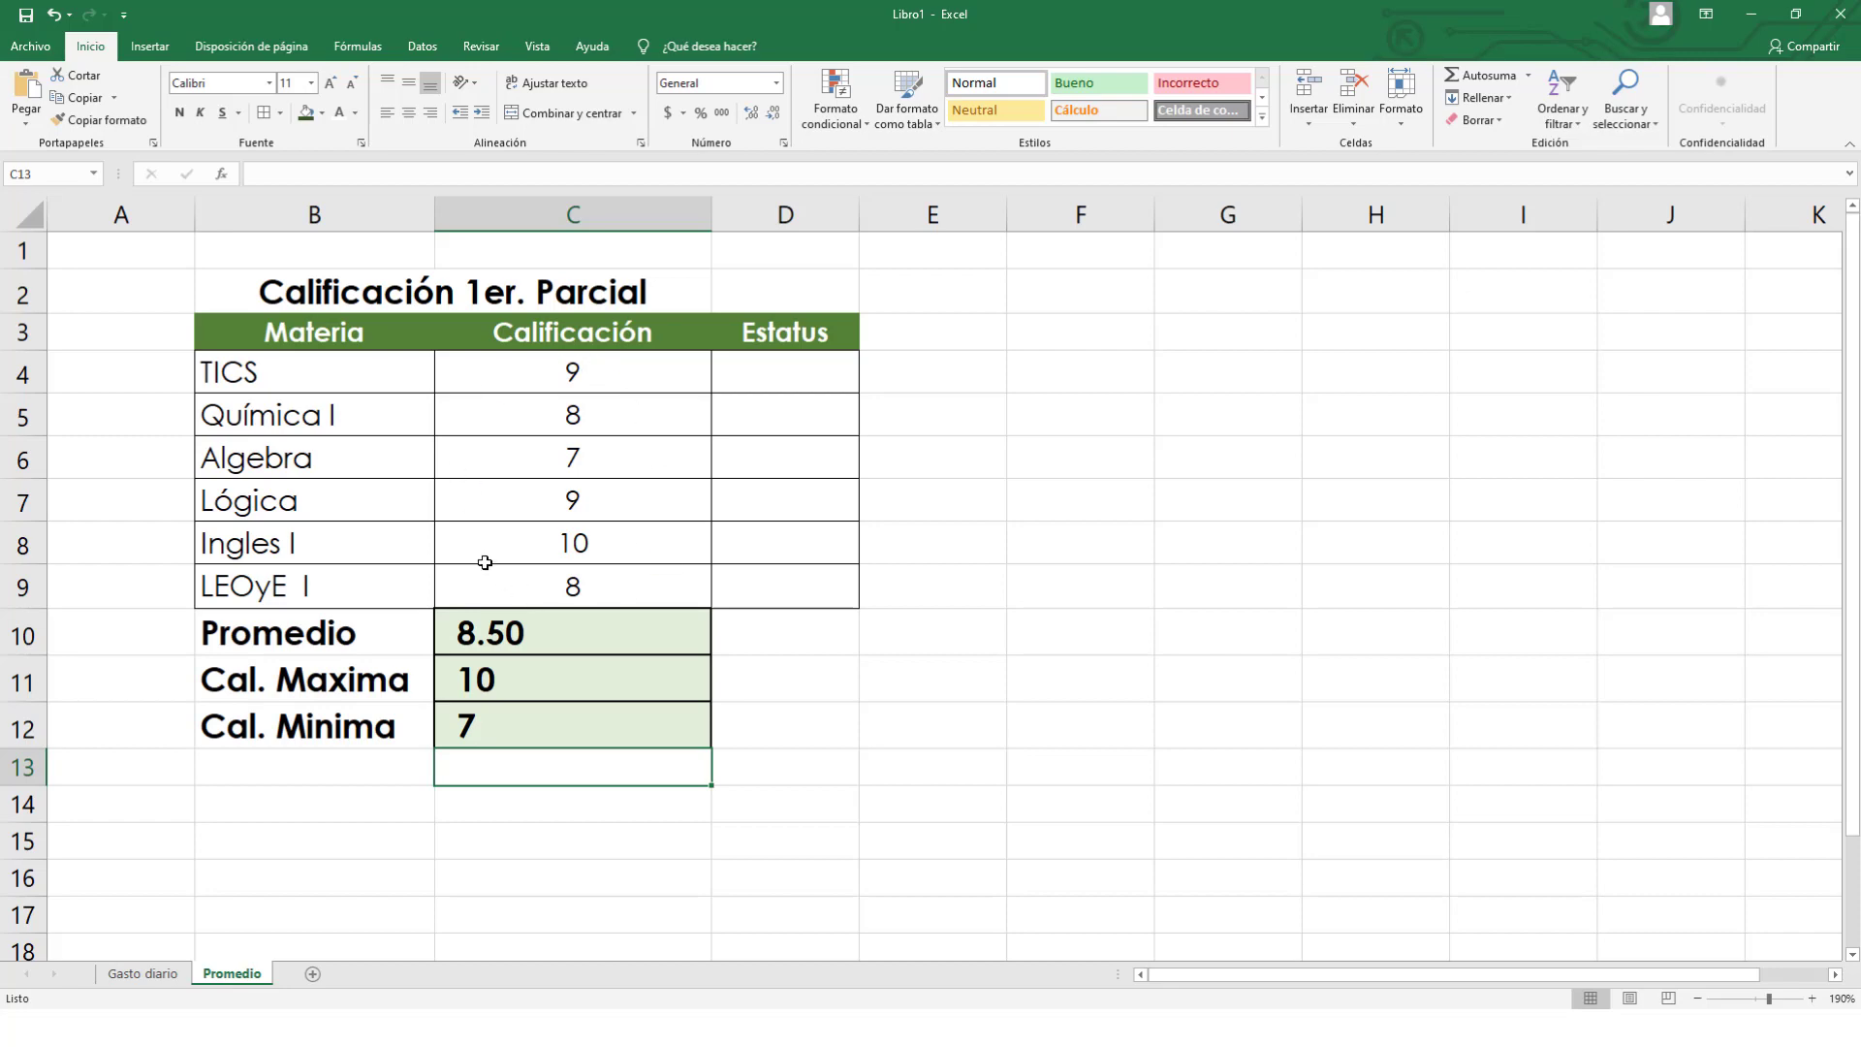
Change the Ingles I grade in C8 to 5.
{"action": "left_click", "coordinate": [592, 458]}
{"action": "left_click", "coordinate": [548, 546]}
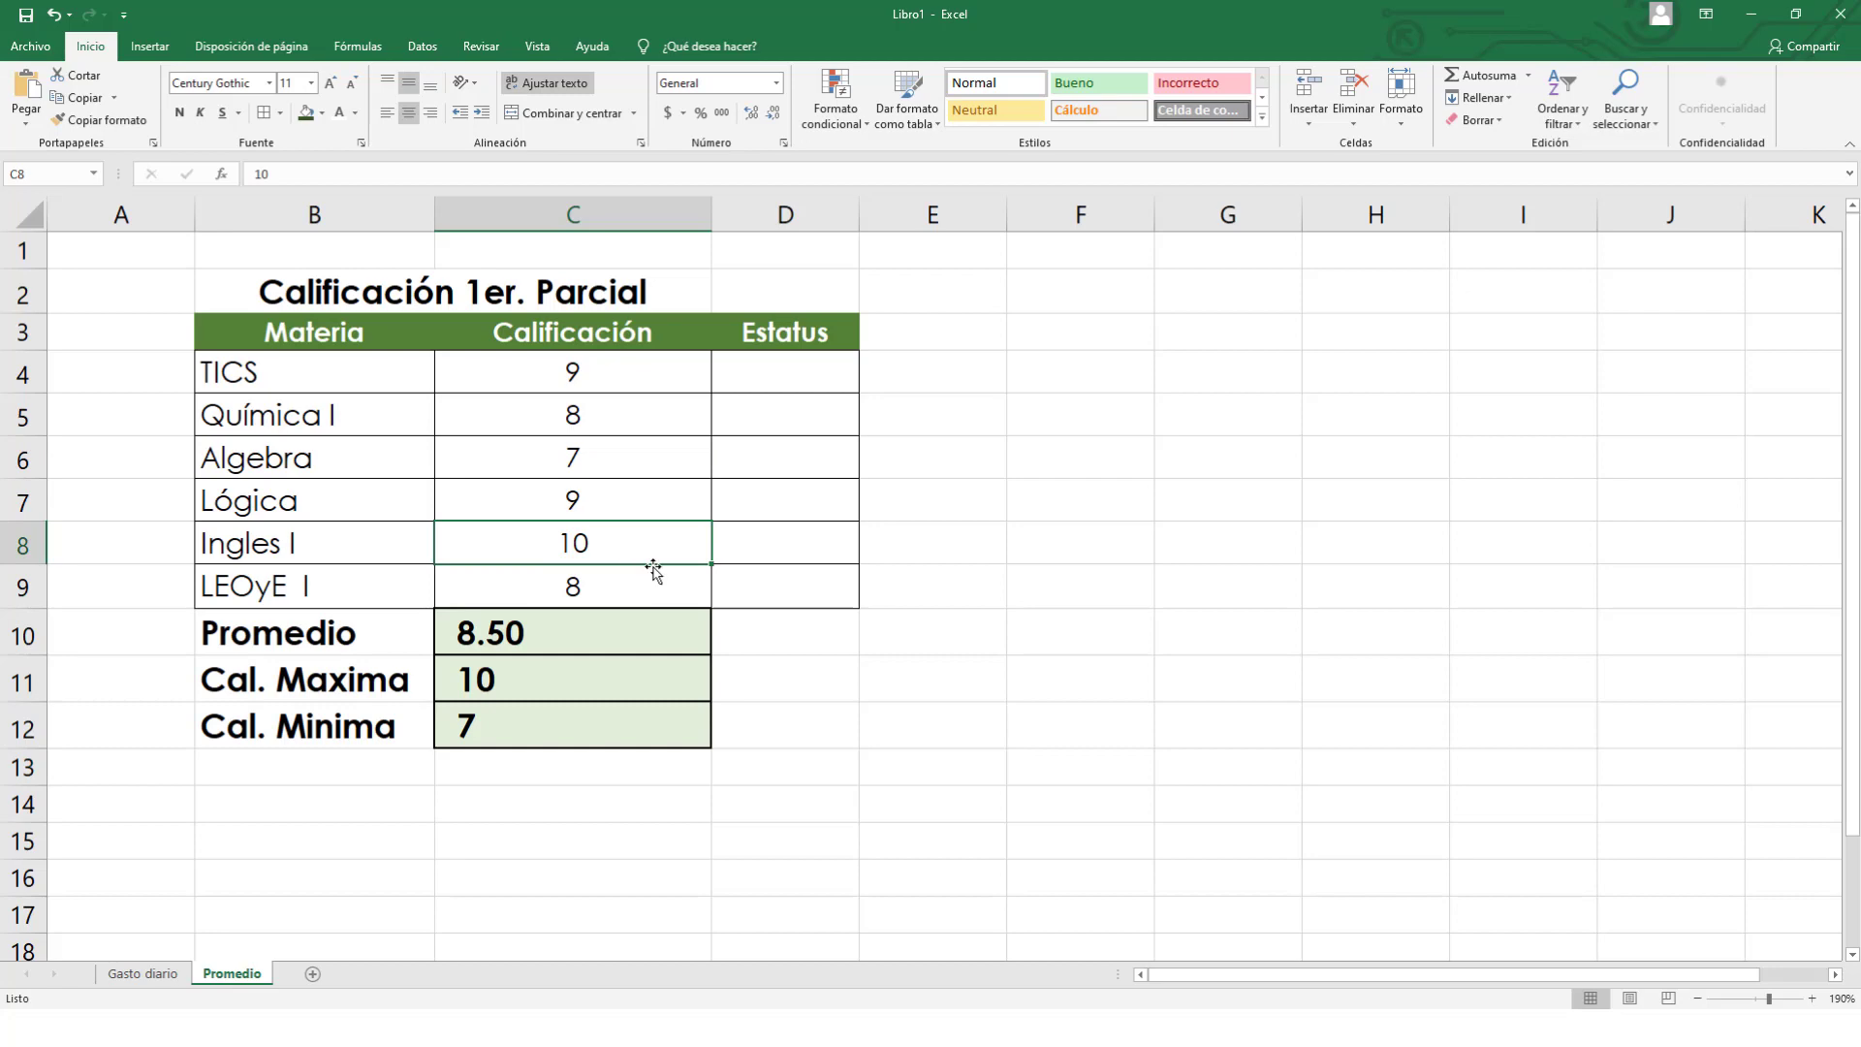
{"action": "type", "text": "5"}
{"action": "key", "text": "Return"}
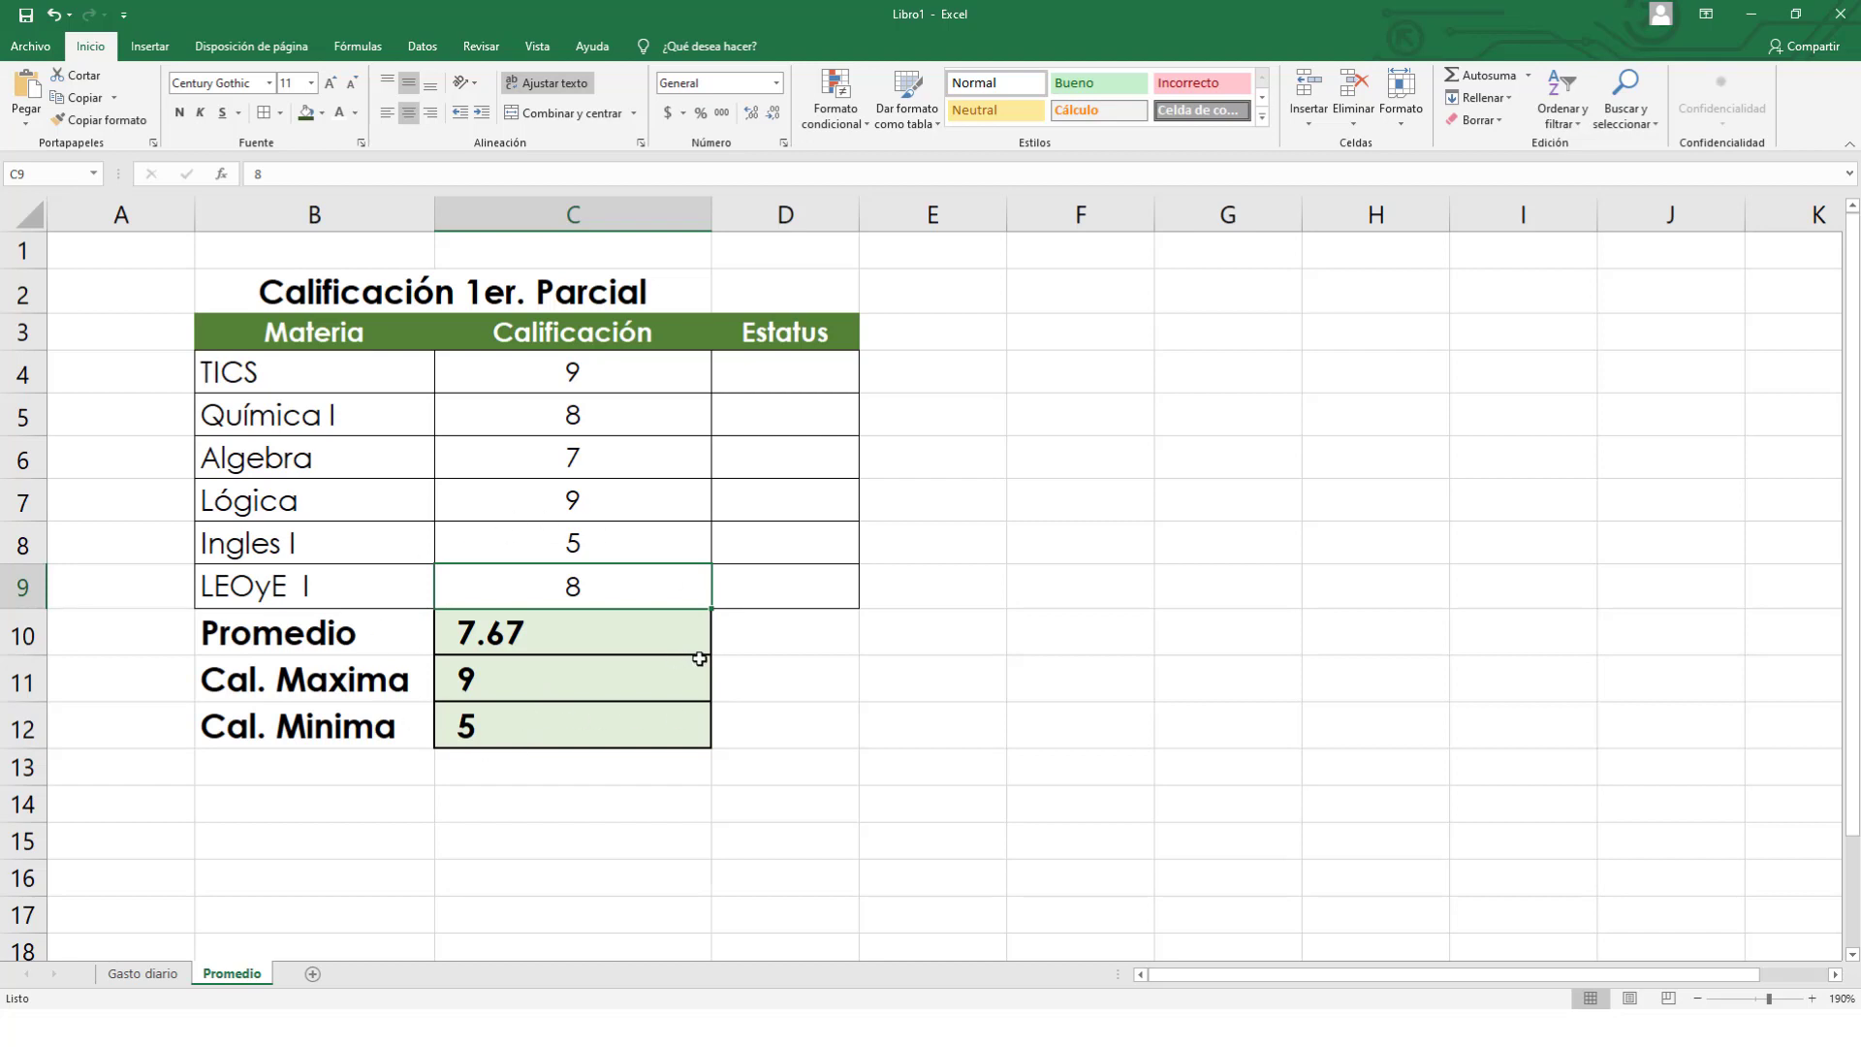
Enter =si(C4>=6,"Aprobatoria","Reprobatoria") in the Estatus cell D4 for TICS.
{"action": "left_click", "coordinate": [751, 381]}
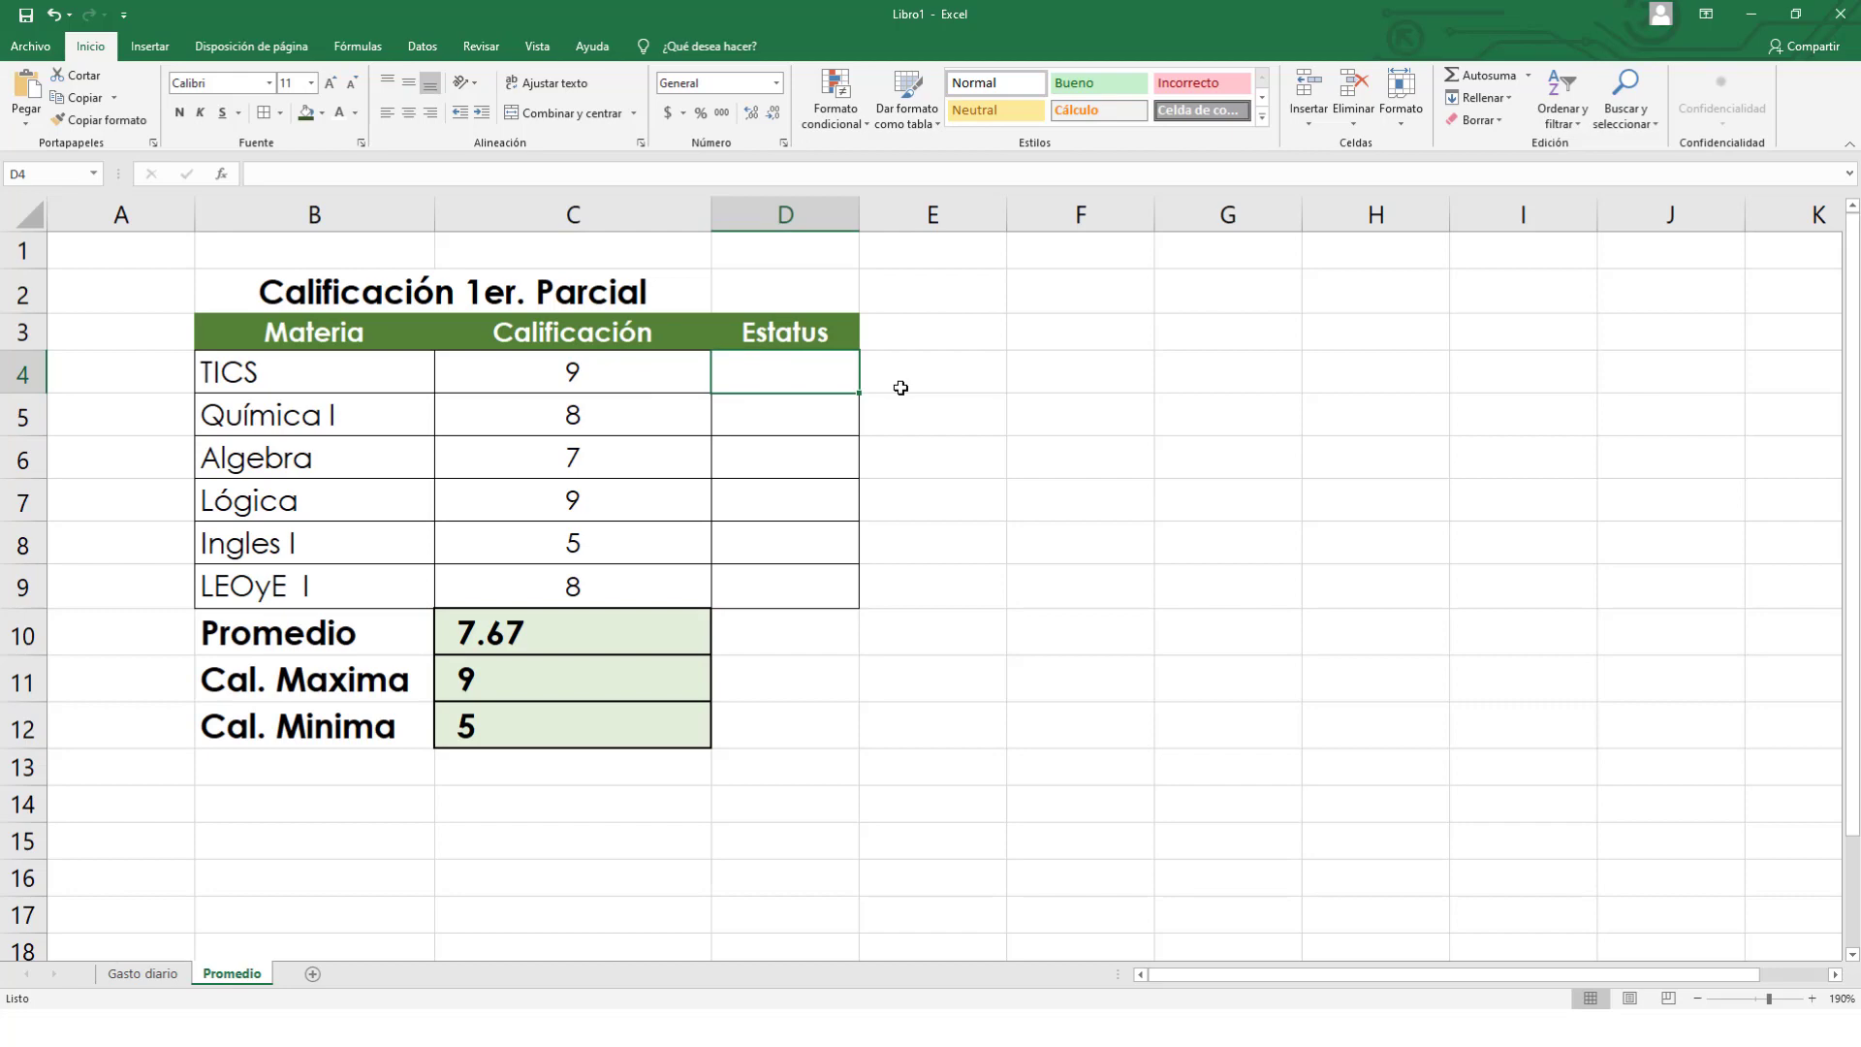
{"action": "type", "text": "="}
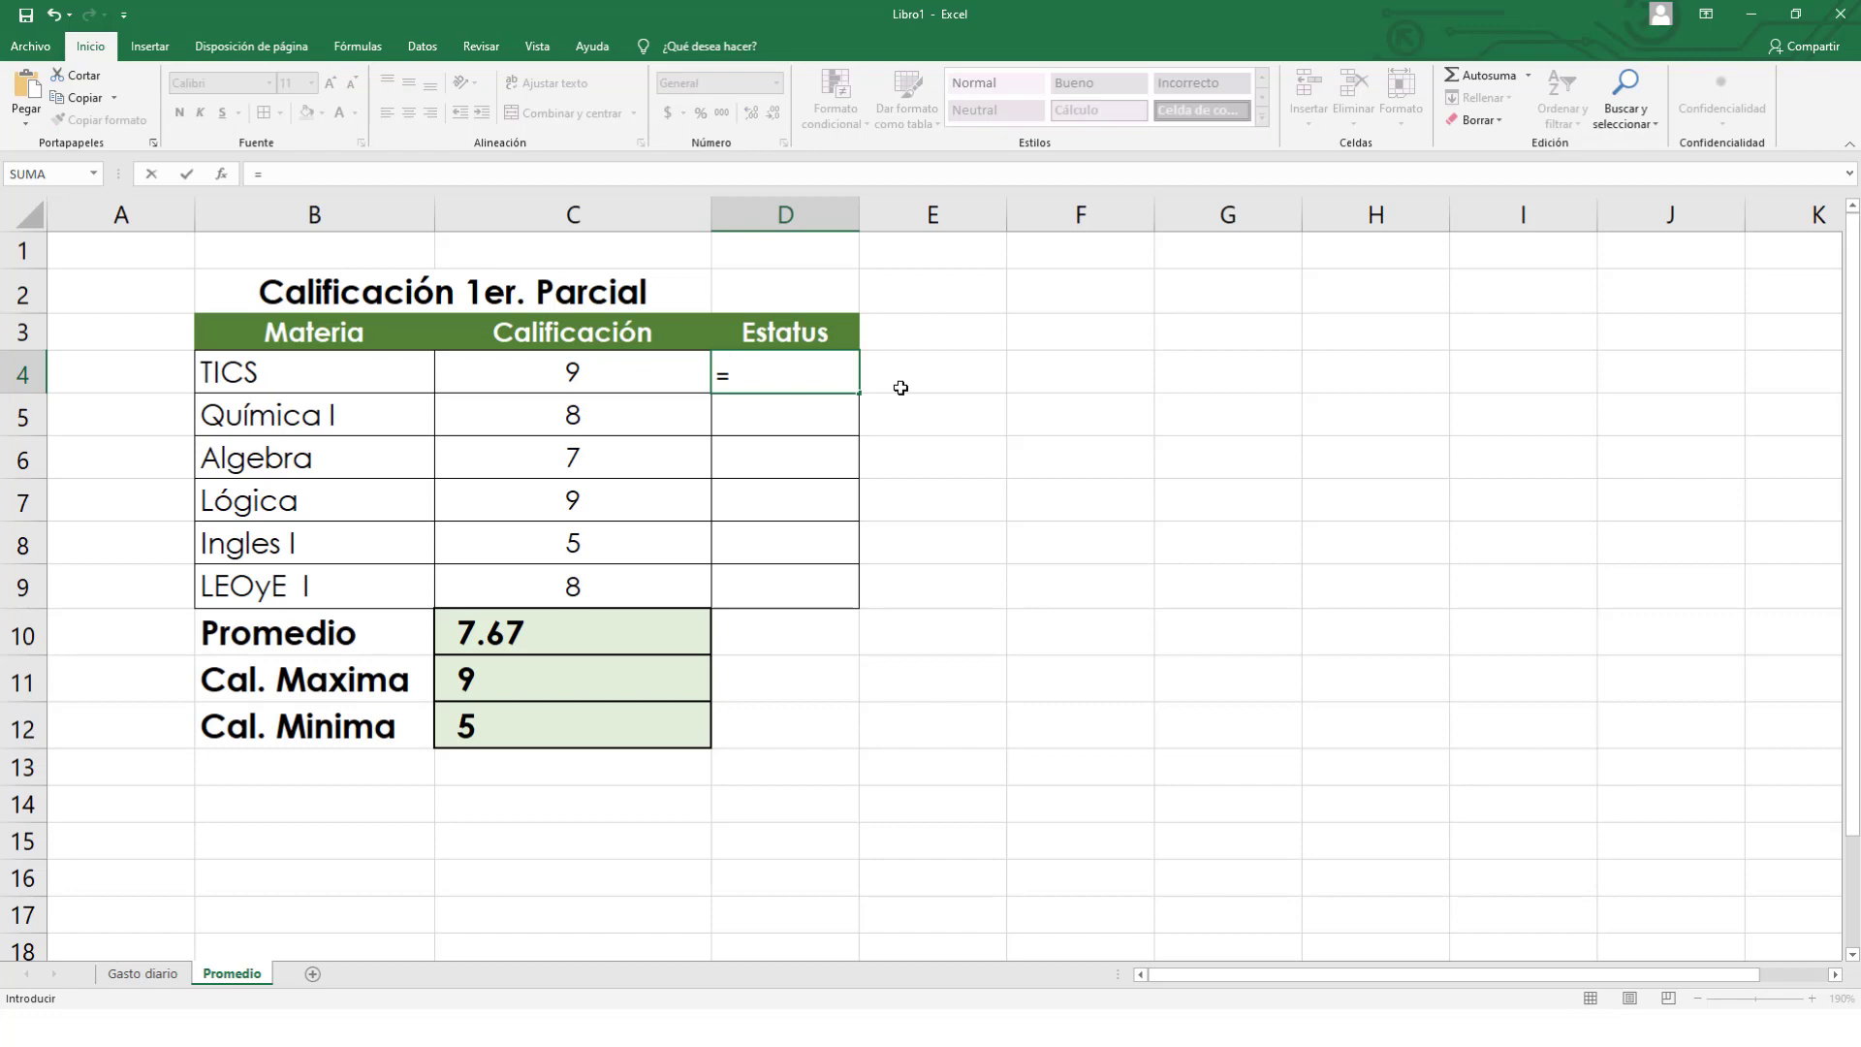
{"action": "type", "text": "si"}
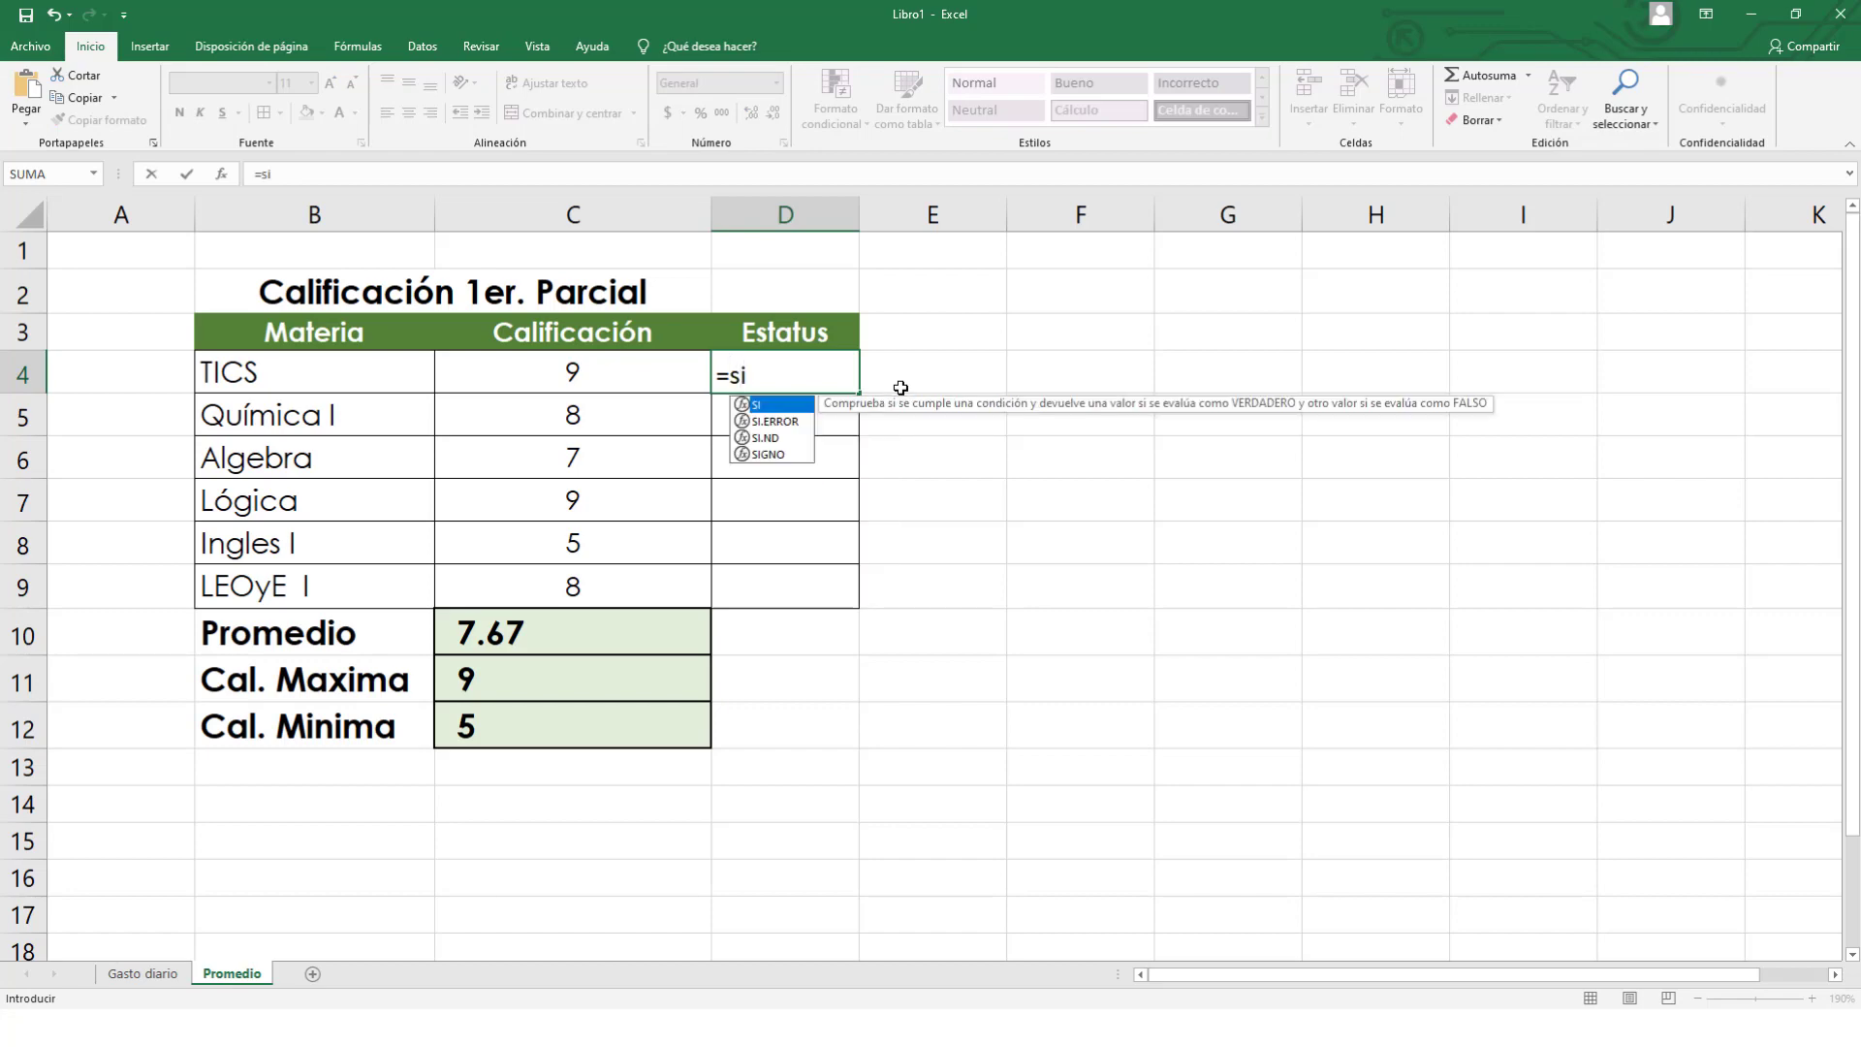
{"action": "type", "text": "("}
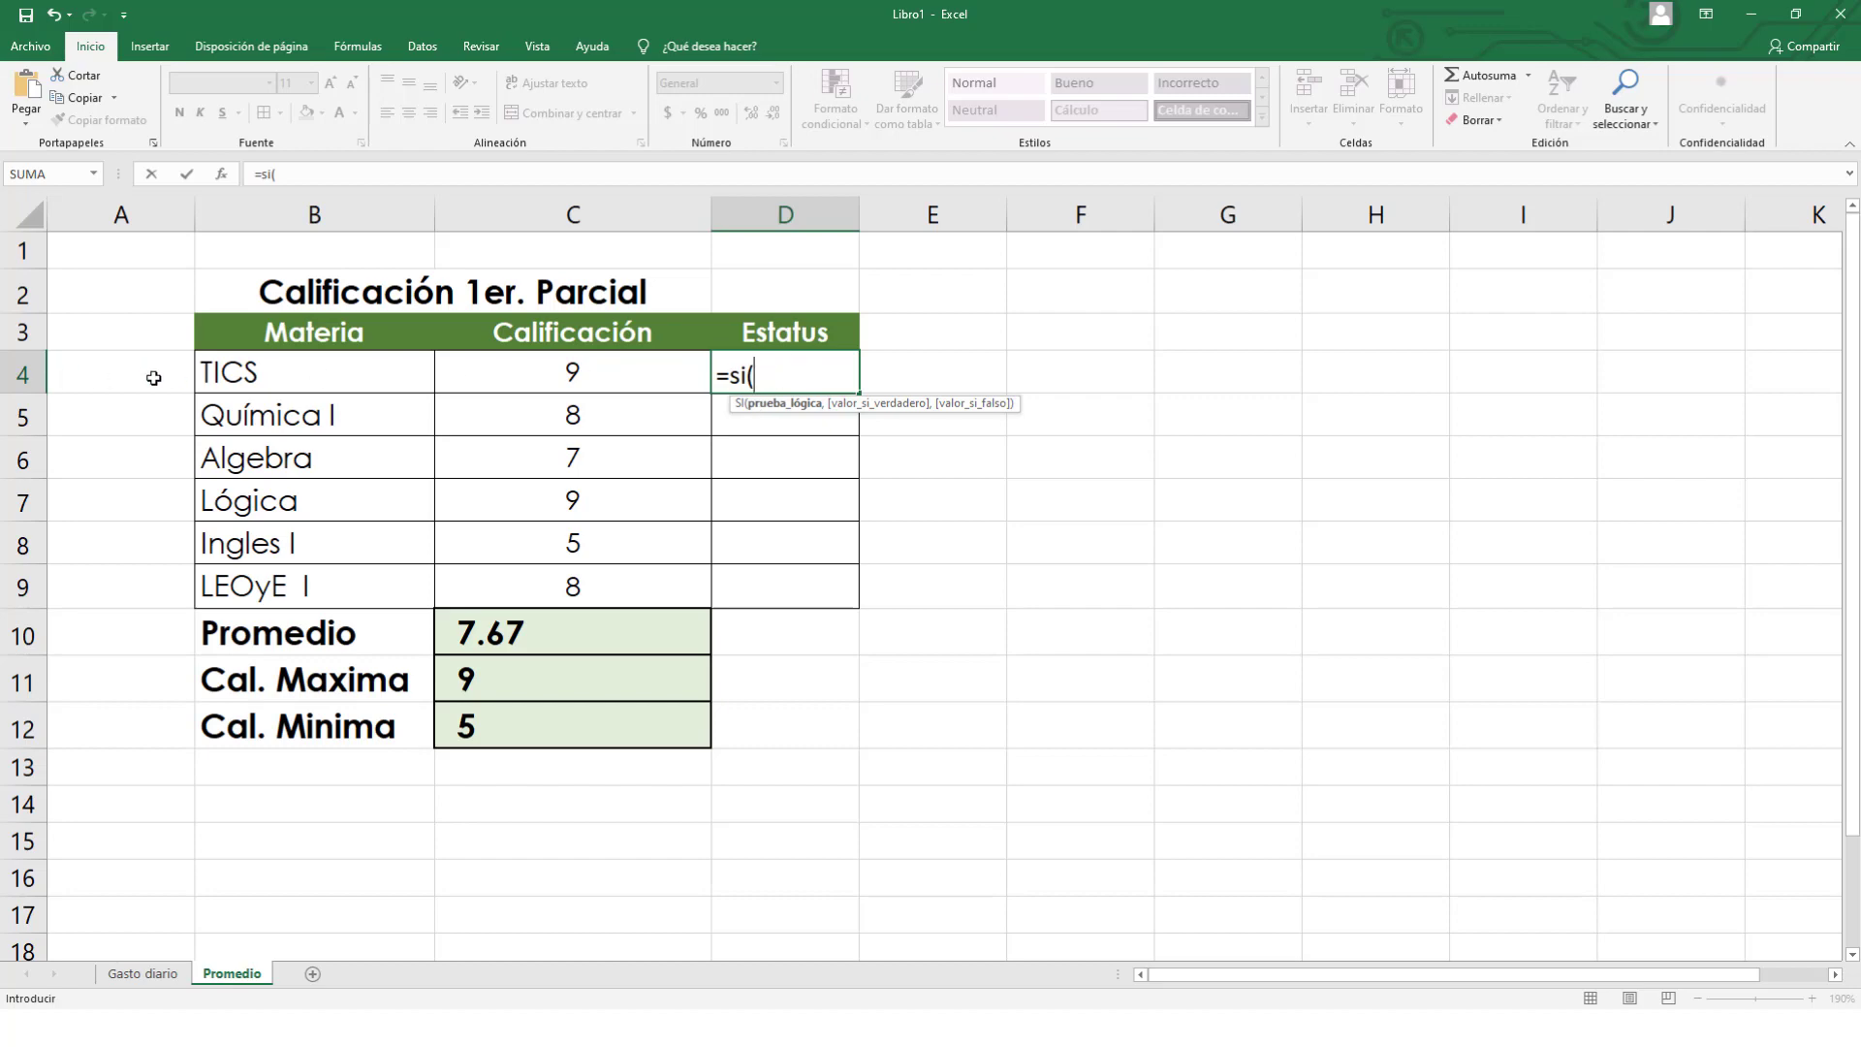
{"action": "left_click", "coordinate": [575, 372]}
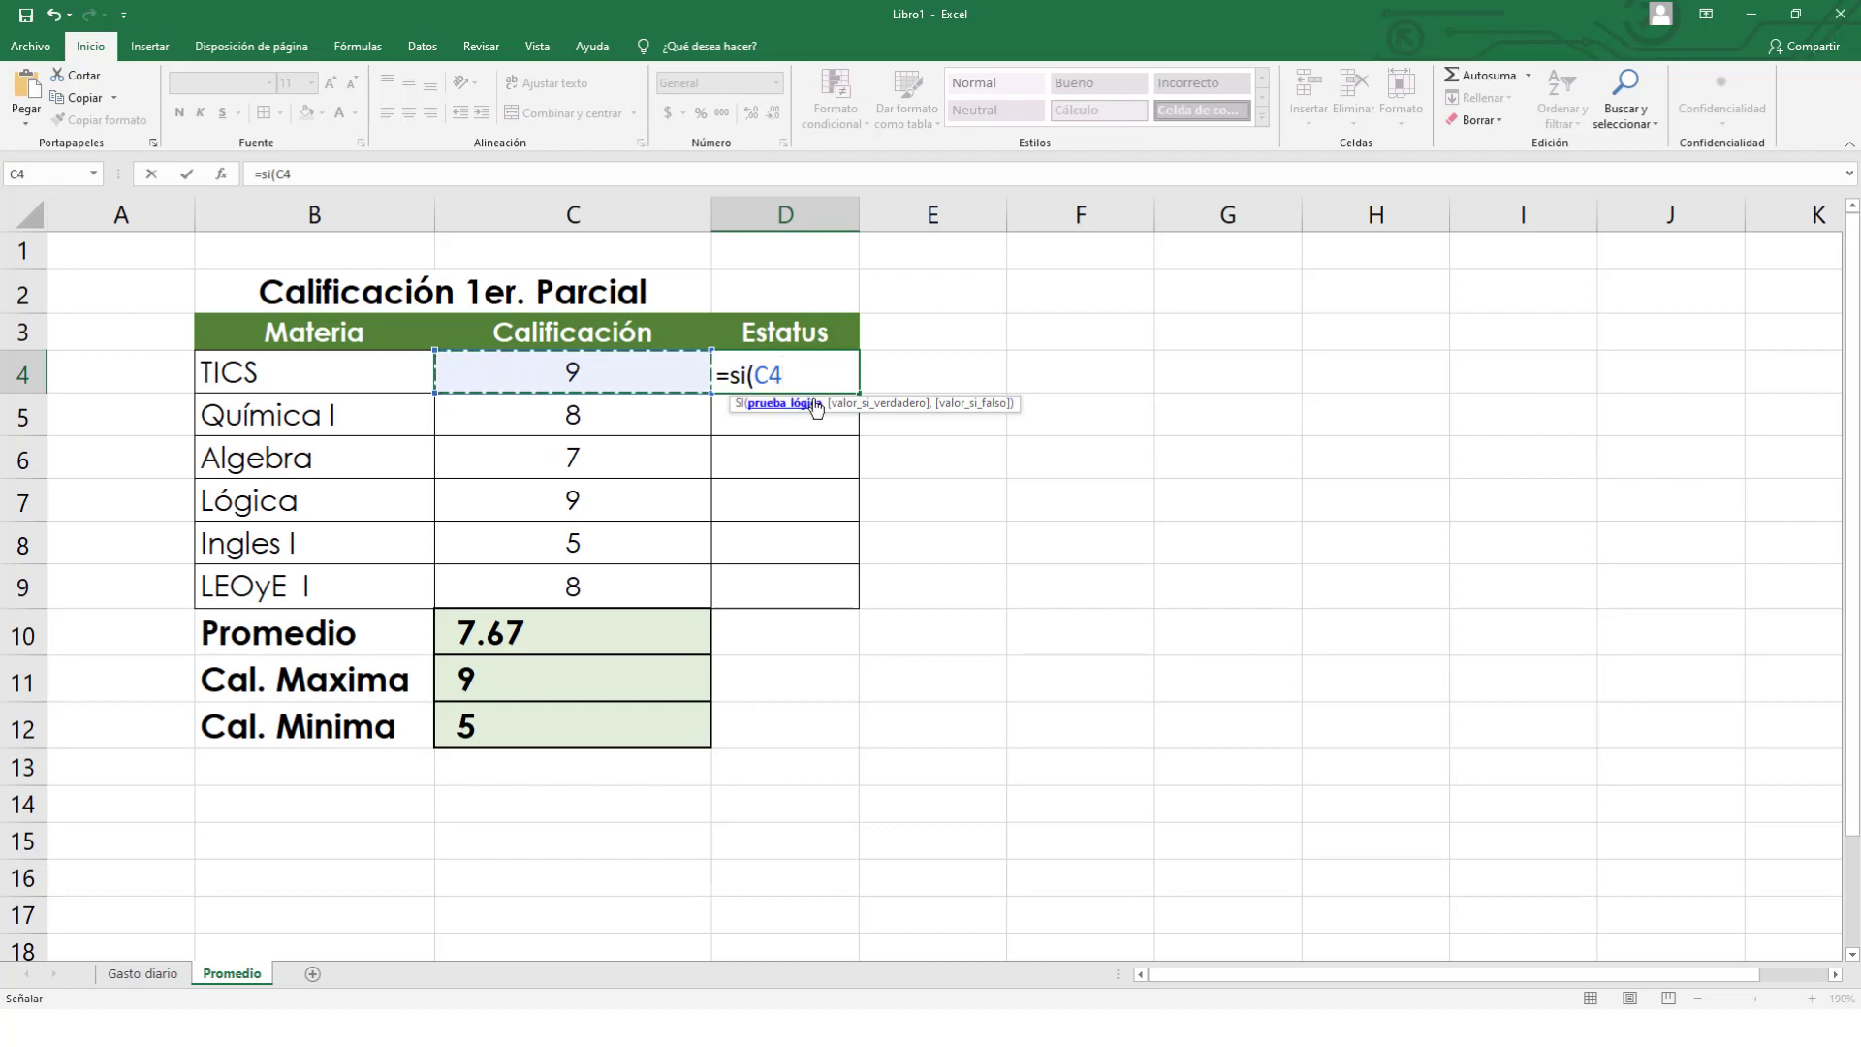
{"action": "type", "text": ">=6"}
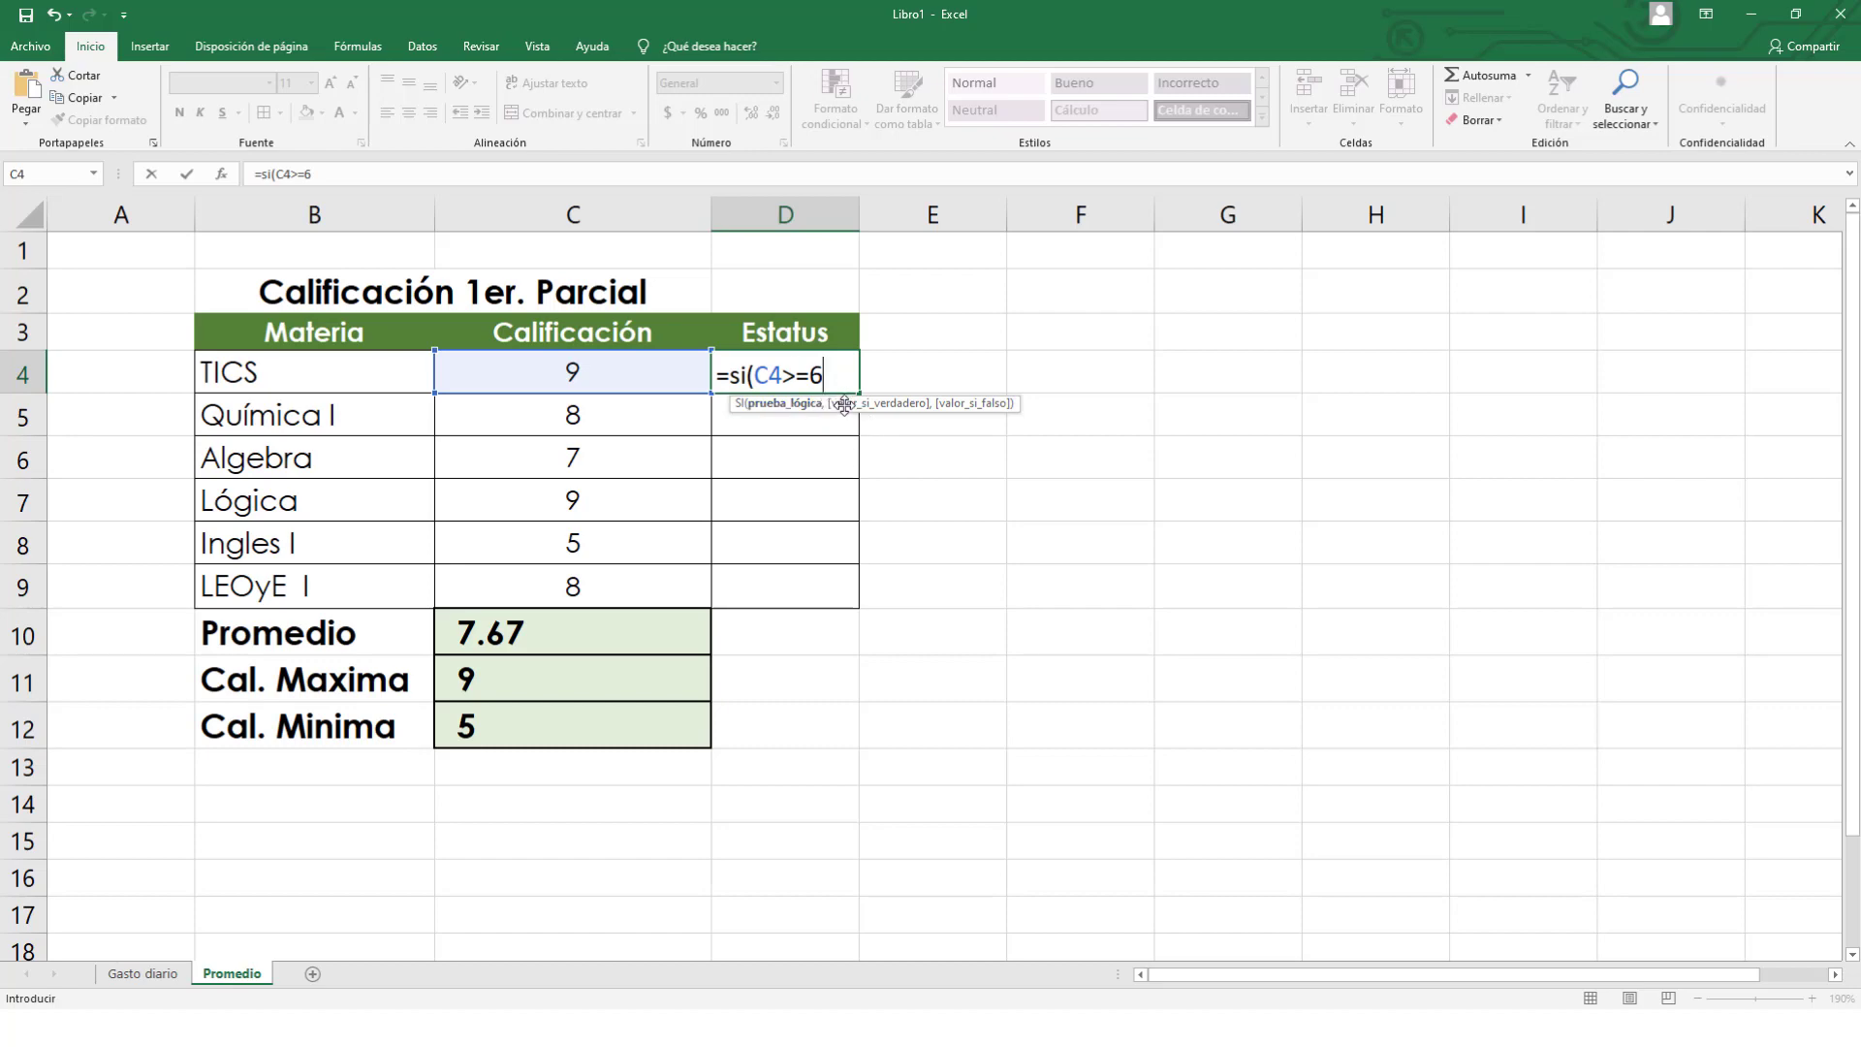
{"action": "type", "text": ","}
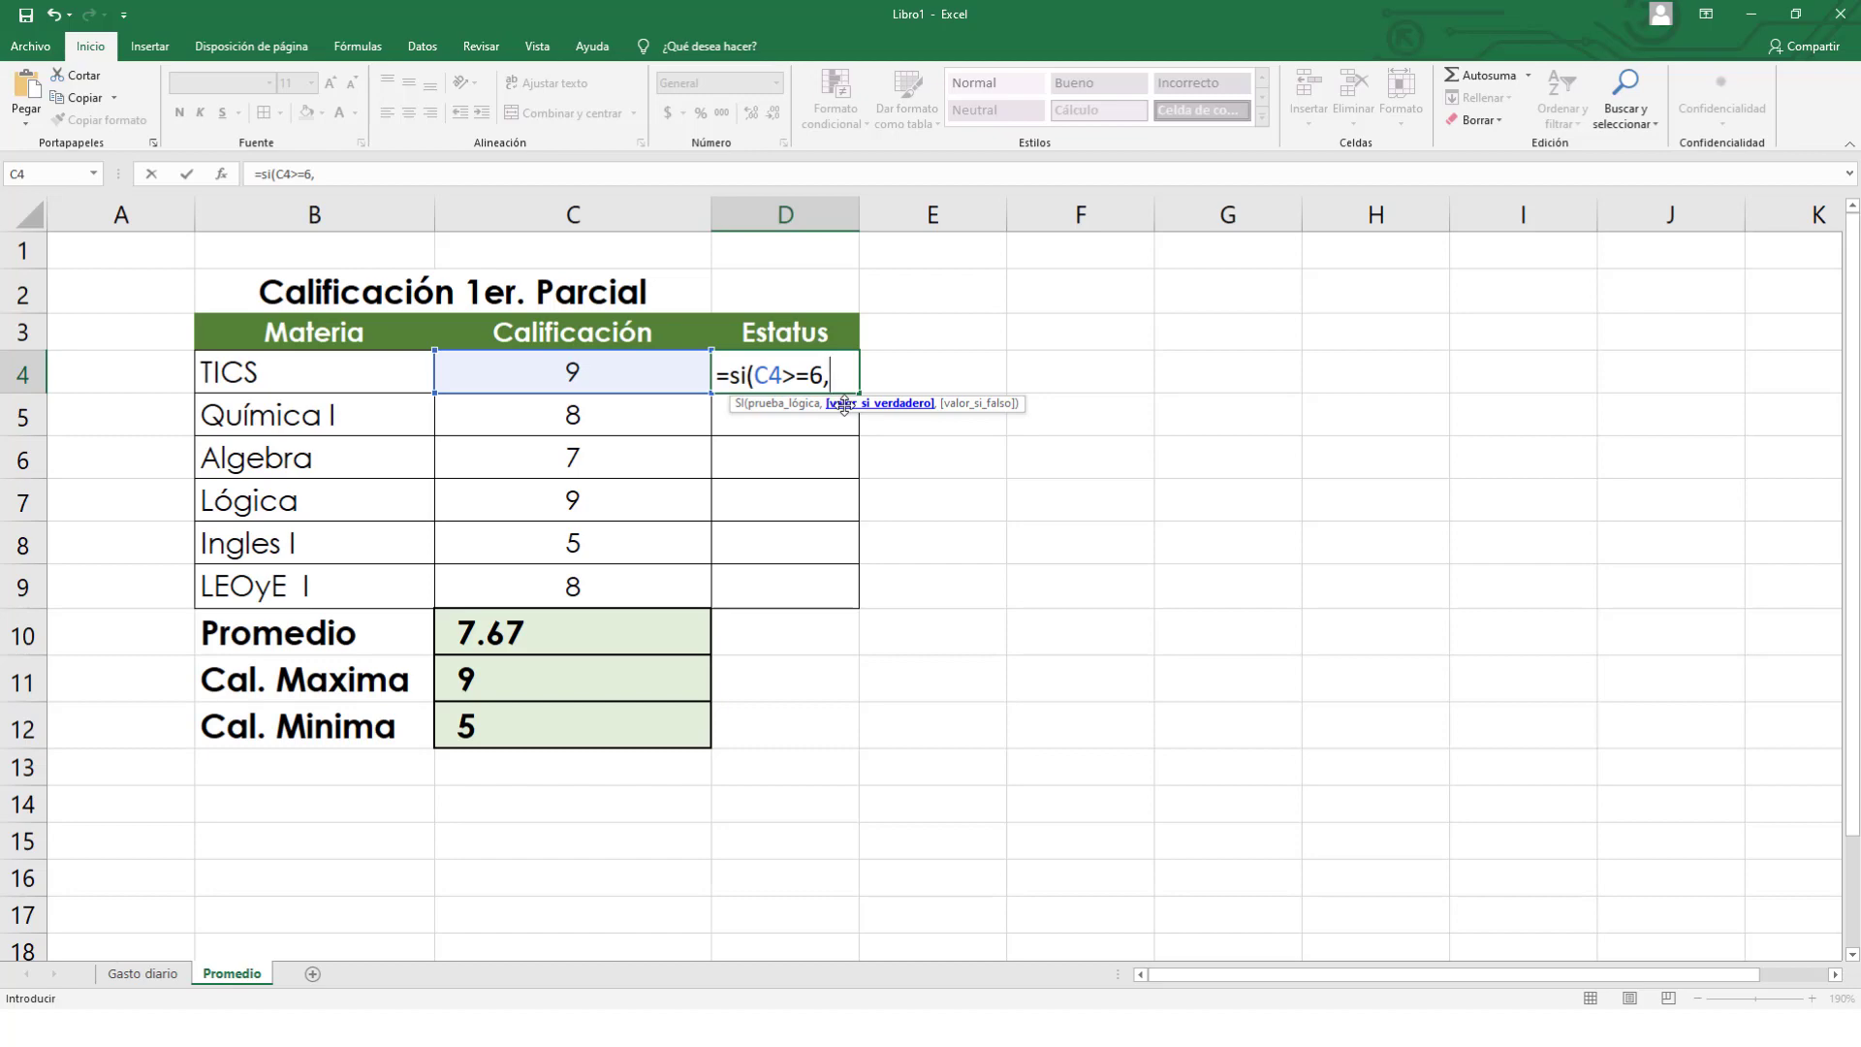
{"action": "type", "text": "\"Aprobator"}
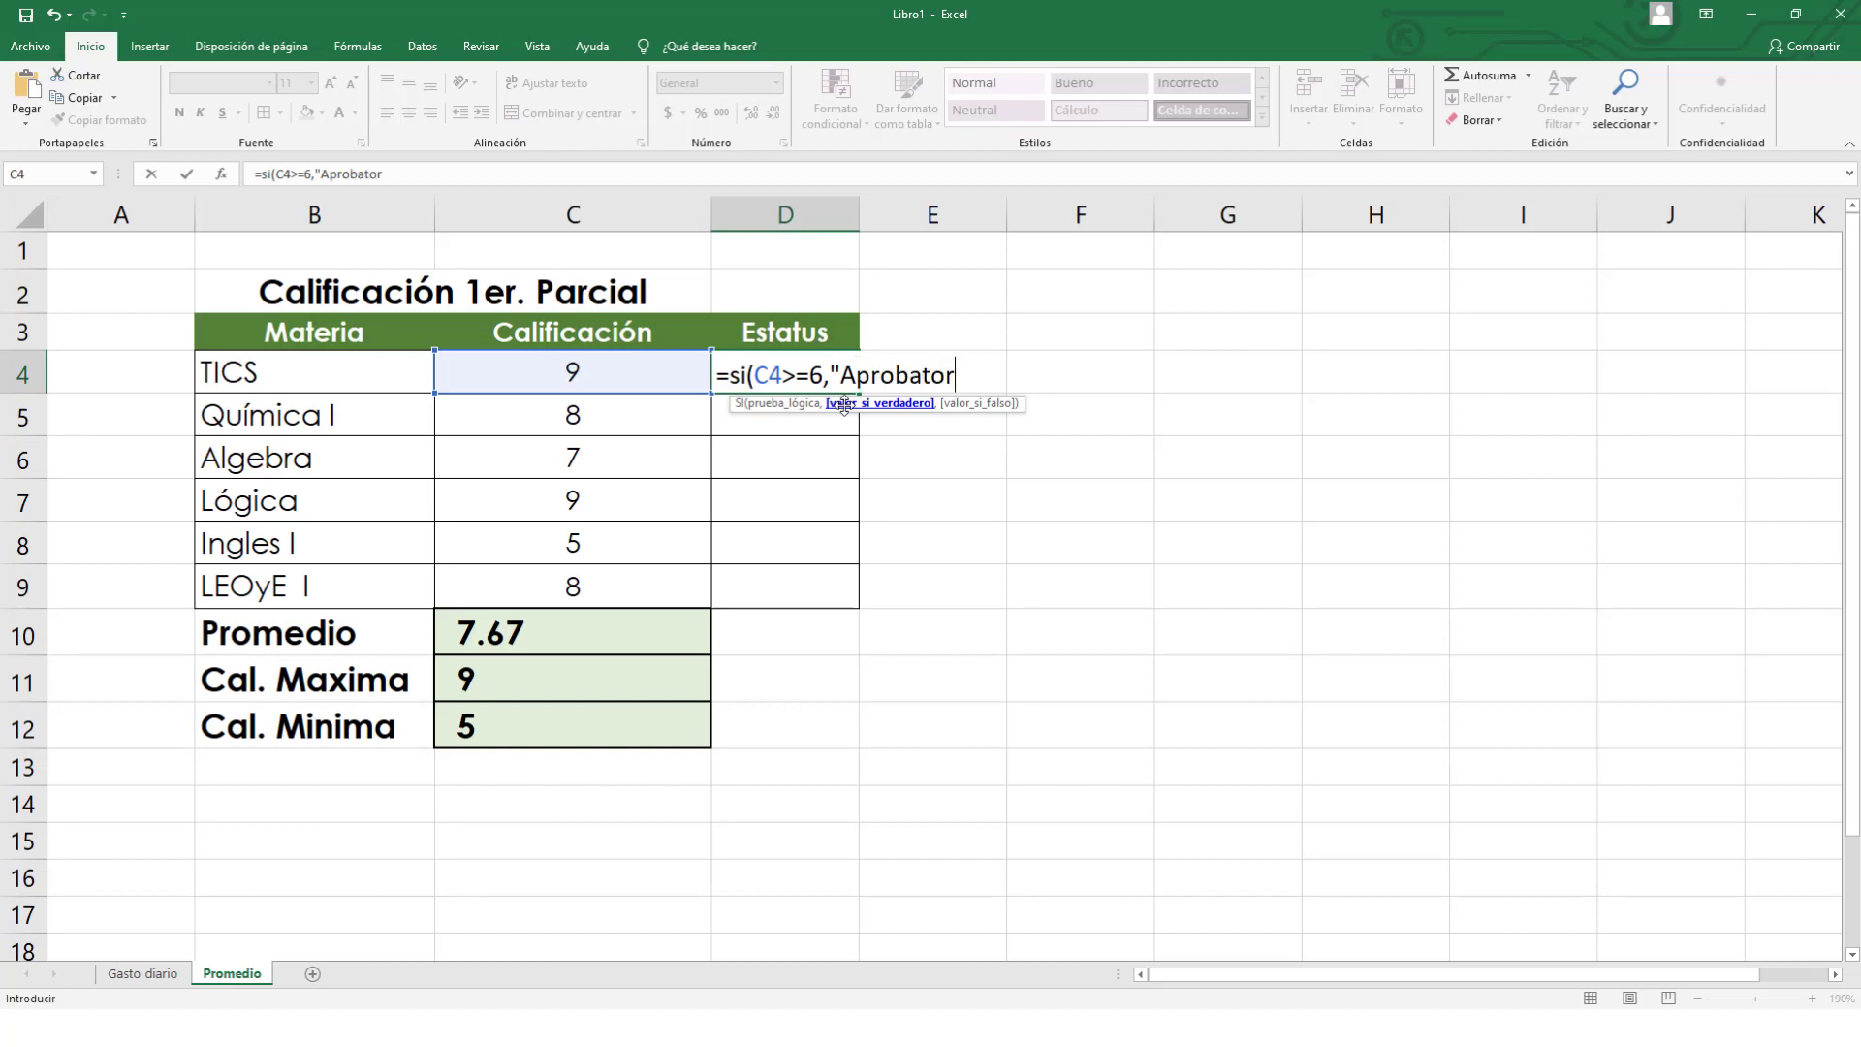
{"action": "type", "text": "ia"}
{"action": "type", "text": ","}
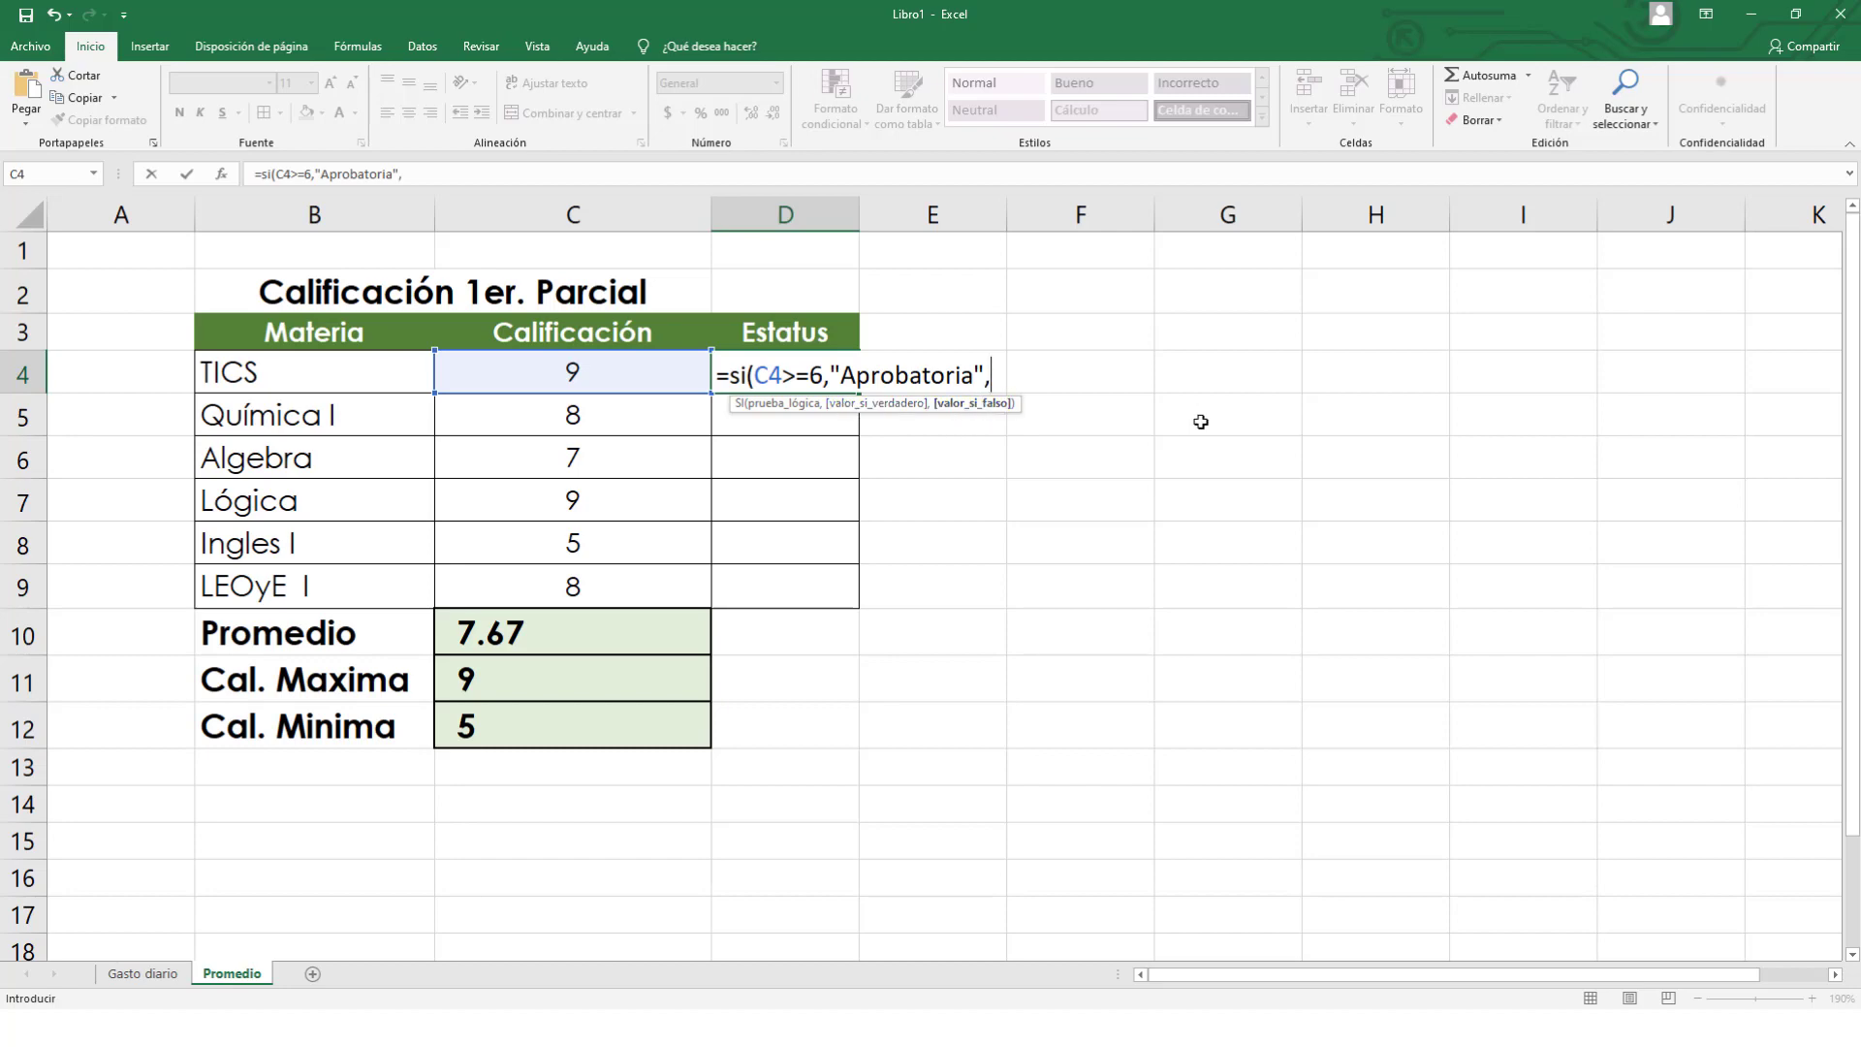
{"action": "type", "text": "\"Reproba"}
{"action": "type", "text": "toria"}
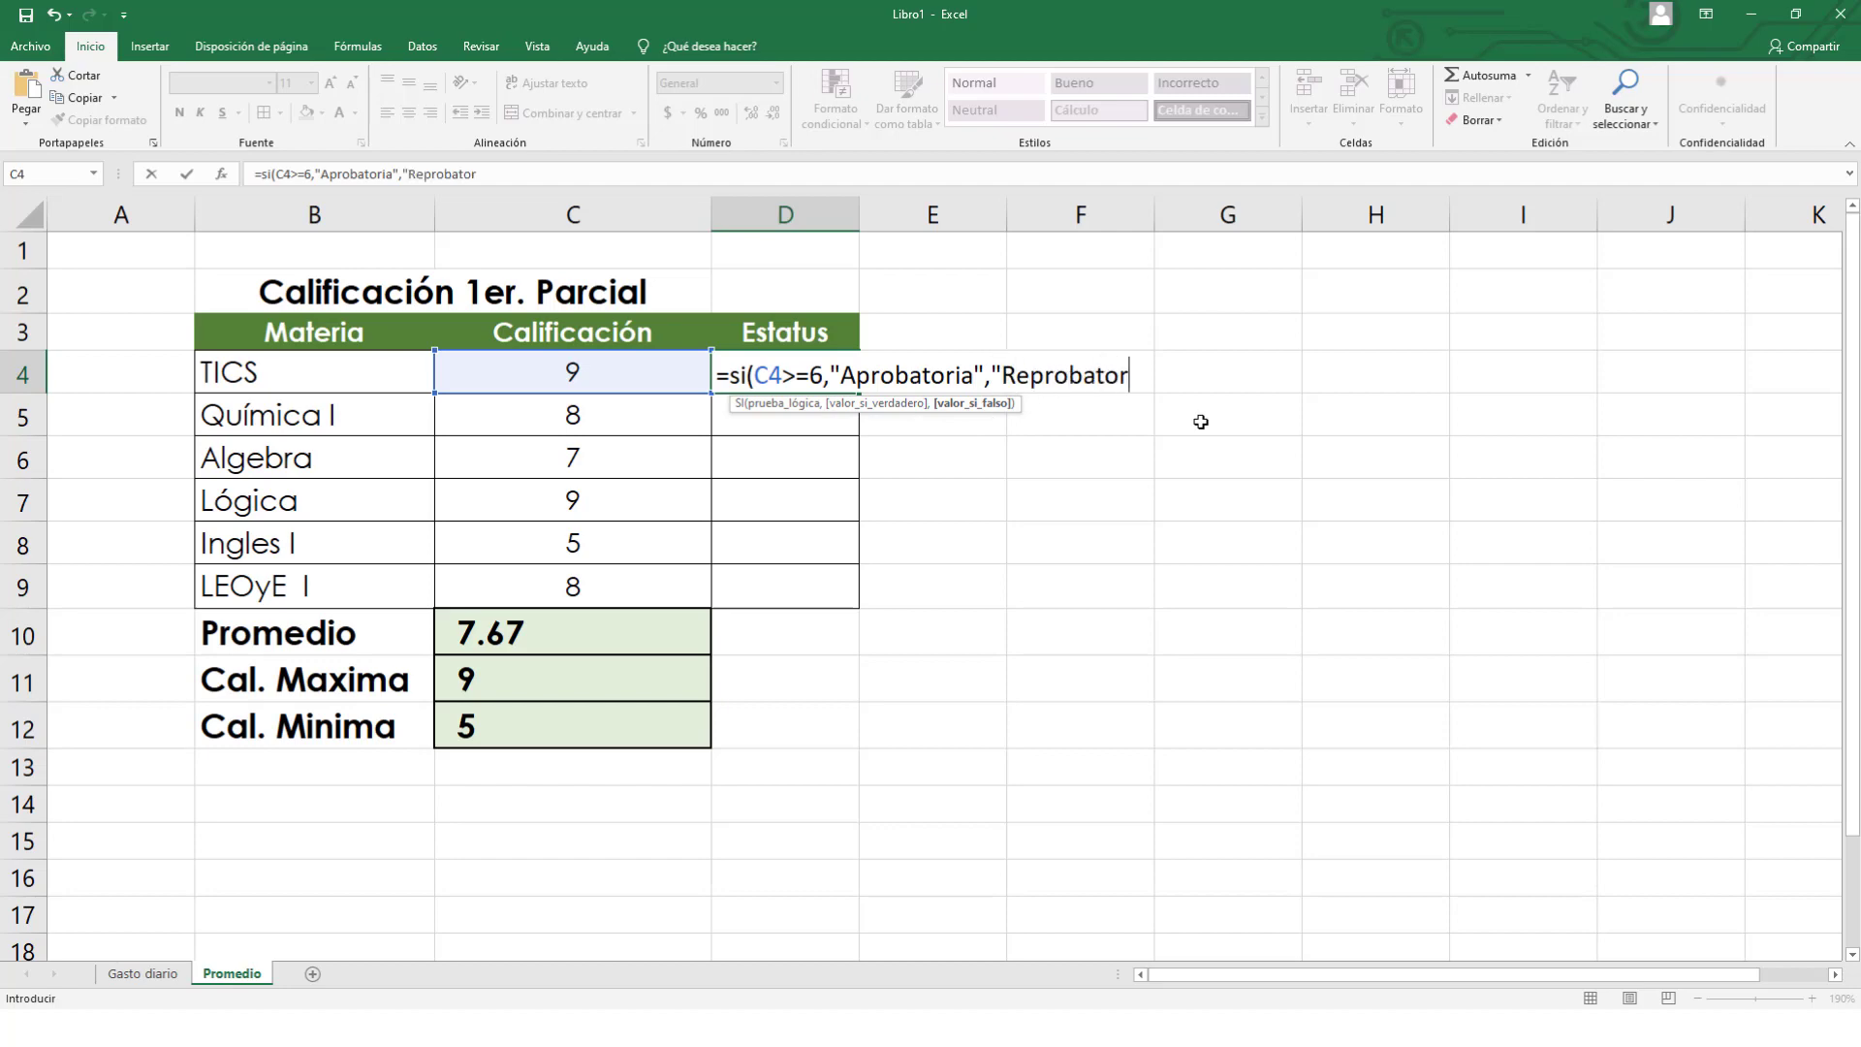
{"action": "type", "text": "\")"}
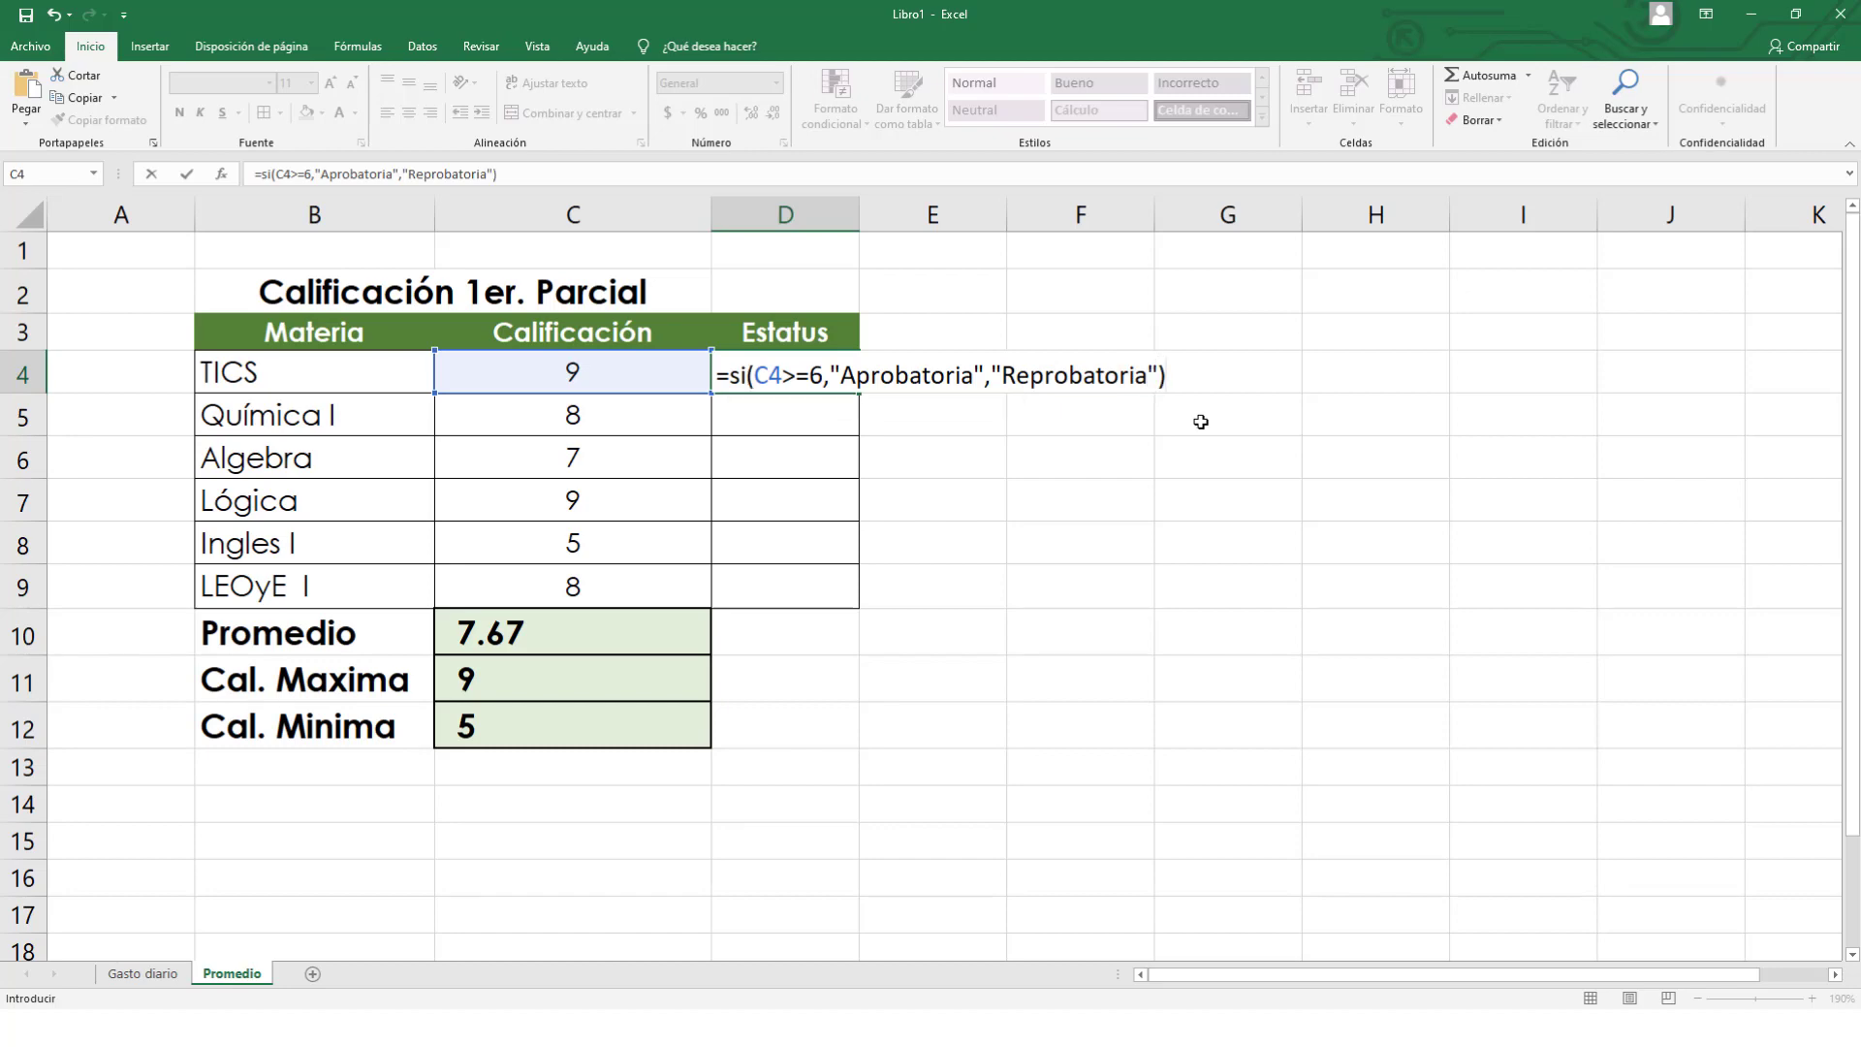
{"action": "key", "text": "Return"}
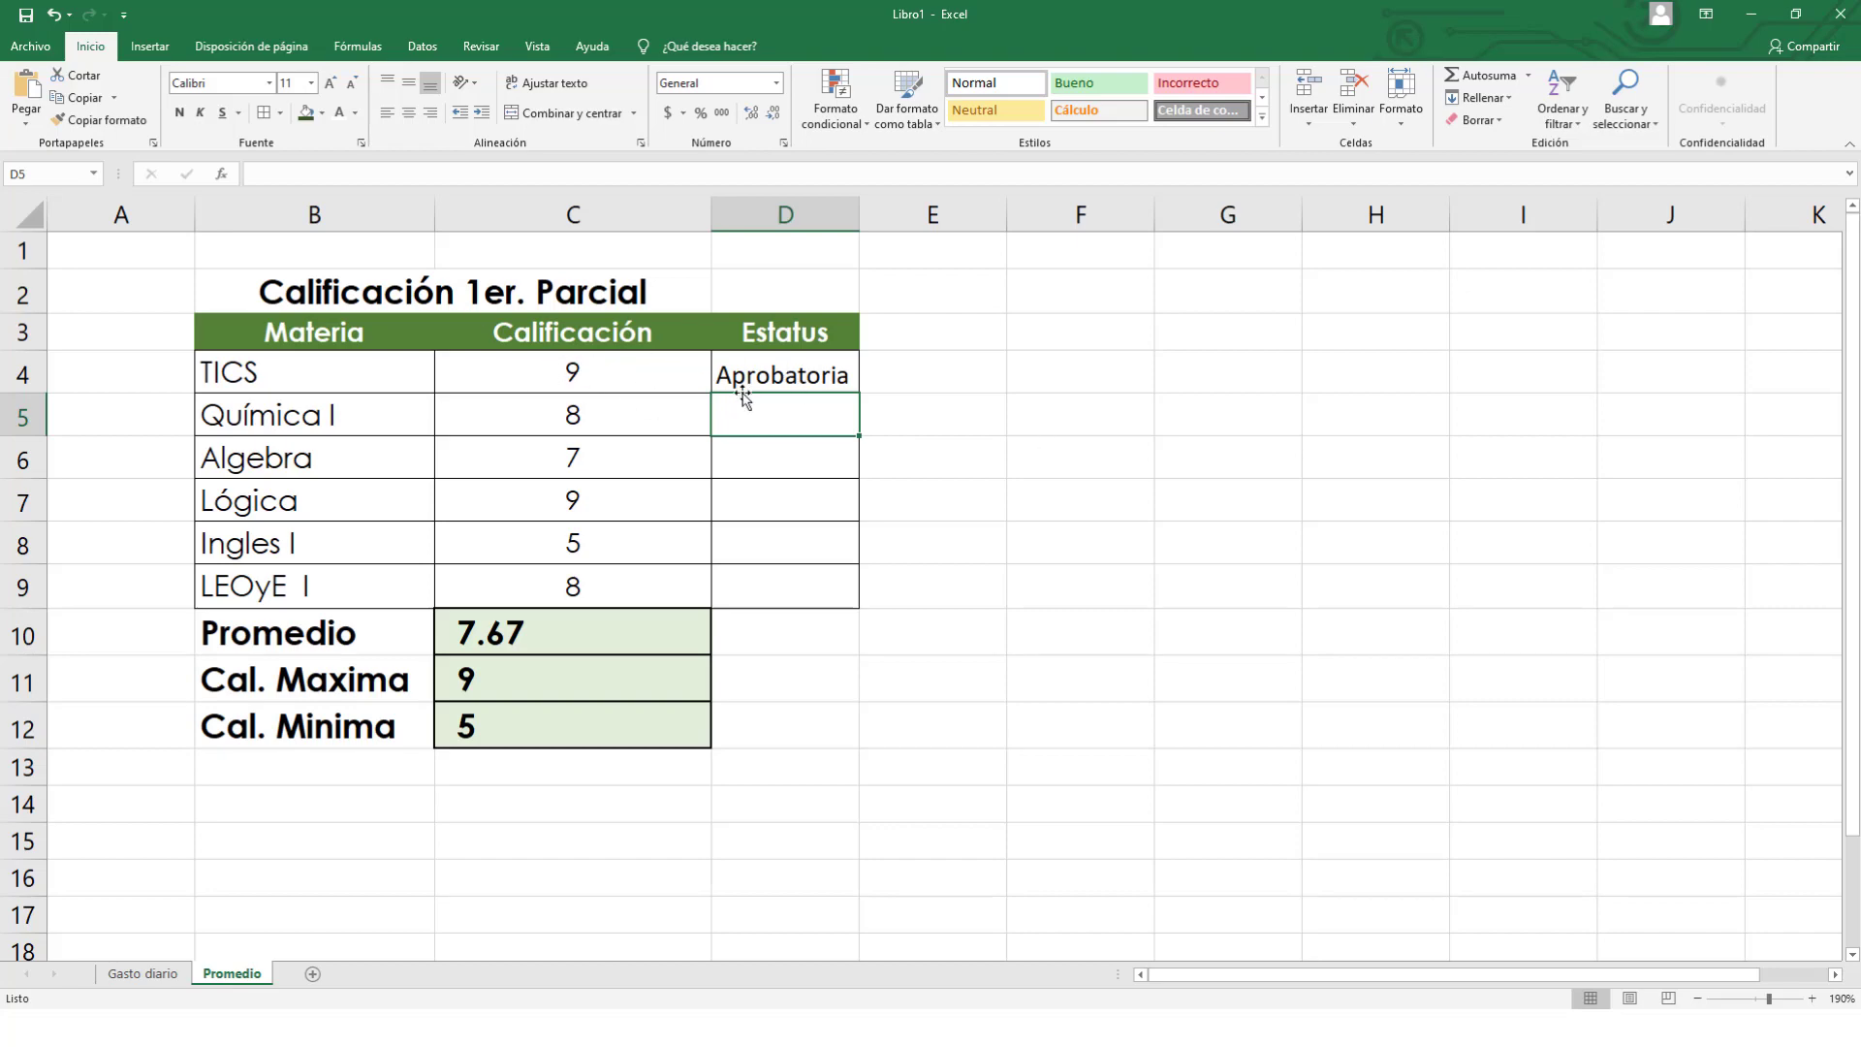
Copy the SI formula from D4 down the Estatus column through D9.
{"action": "left_click", "coordinate": [770, 365]}
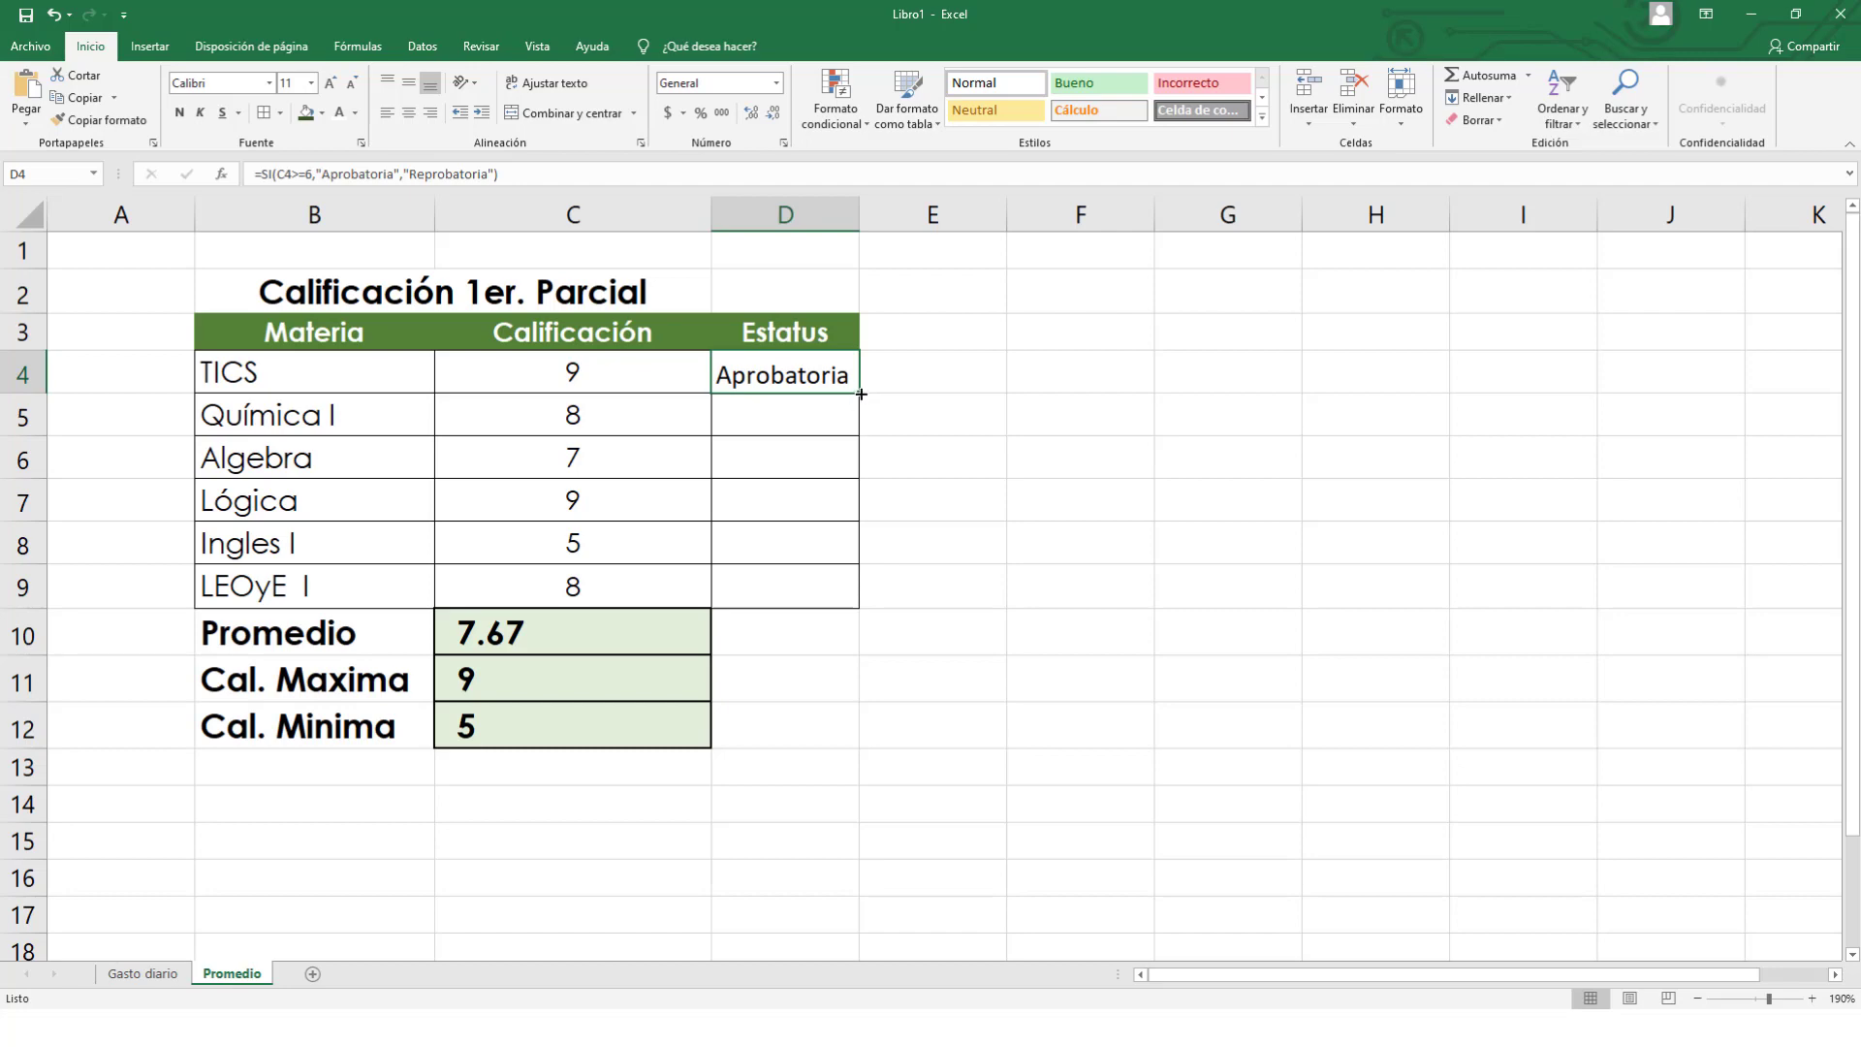
{"action": "left_click_drag", "start_coordinate": [861, 395], "coordinate": [859, 606]}
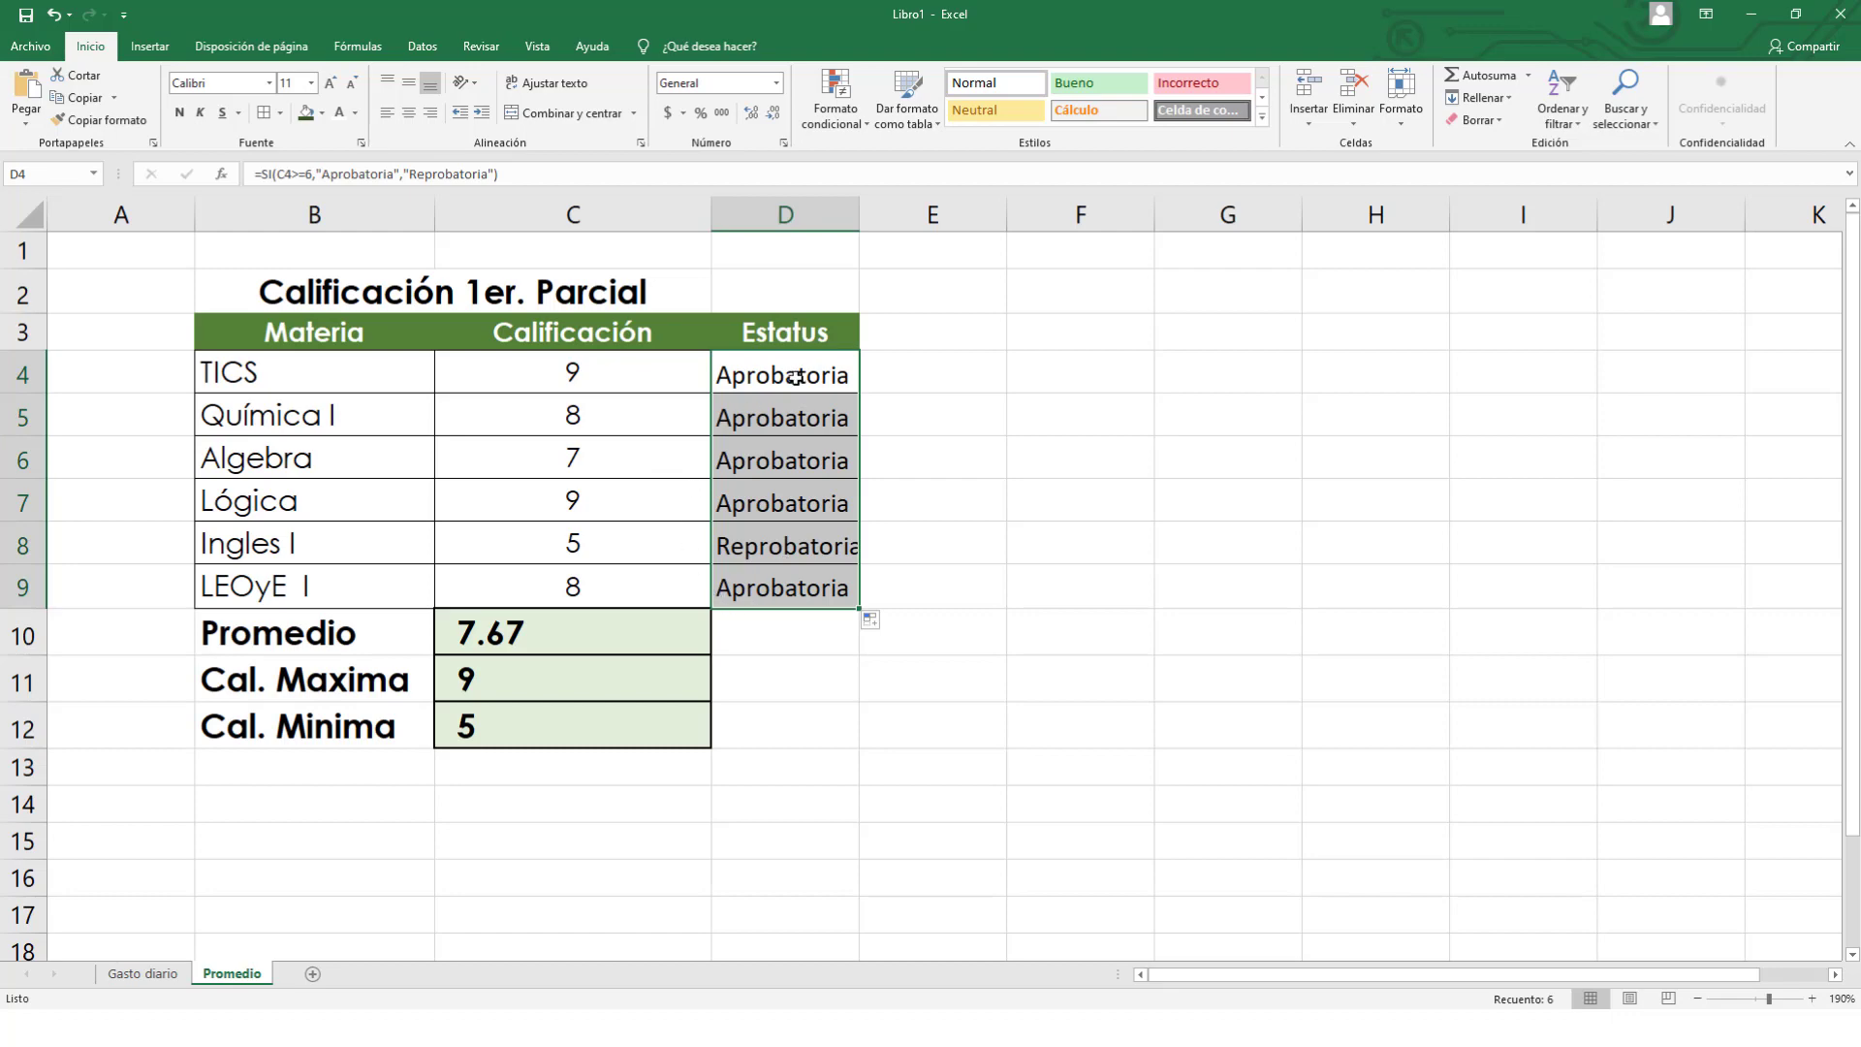
{"action": "left_click", "coordinate": [943, 508]}
Set the Ingles I grade in C8 to 5.9 to test the Estatus formula.
{"action": "left_click", "coordinate": [550, 556]}
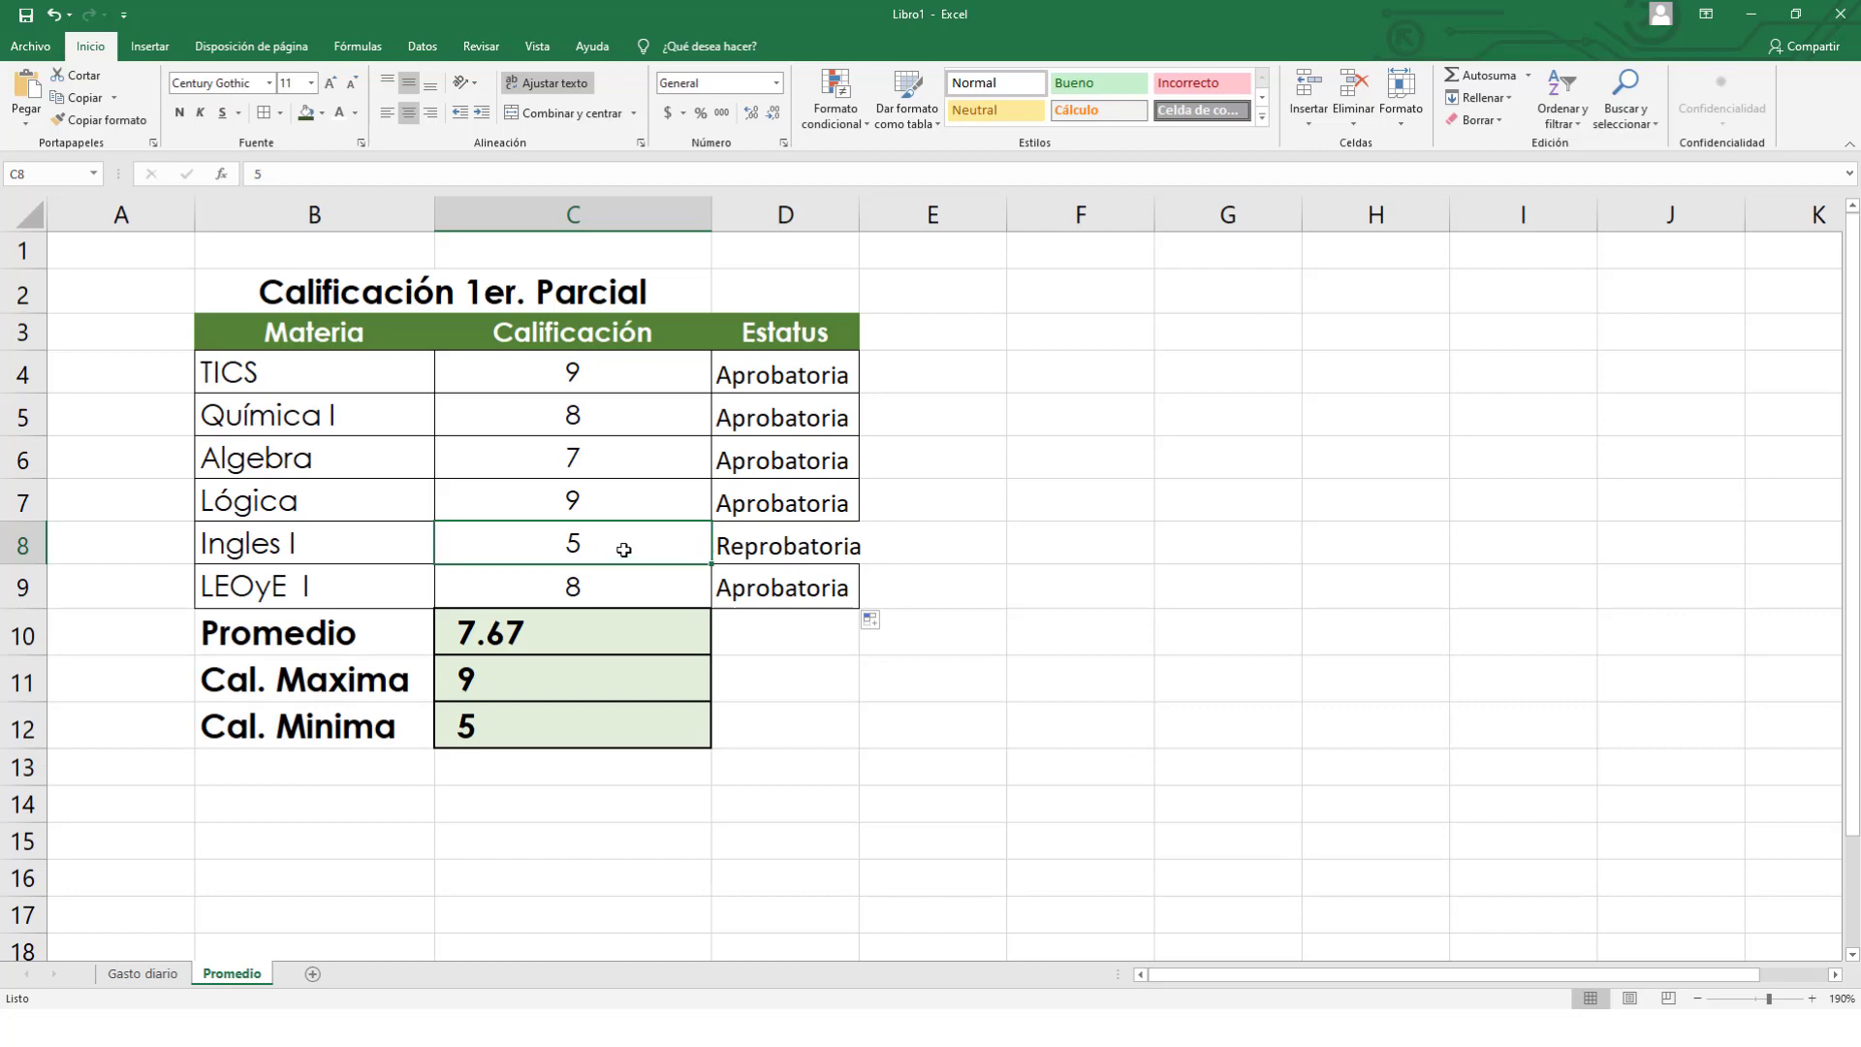
{"action": "type", "text": "5.9"}
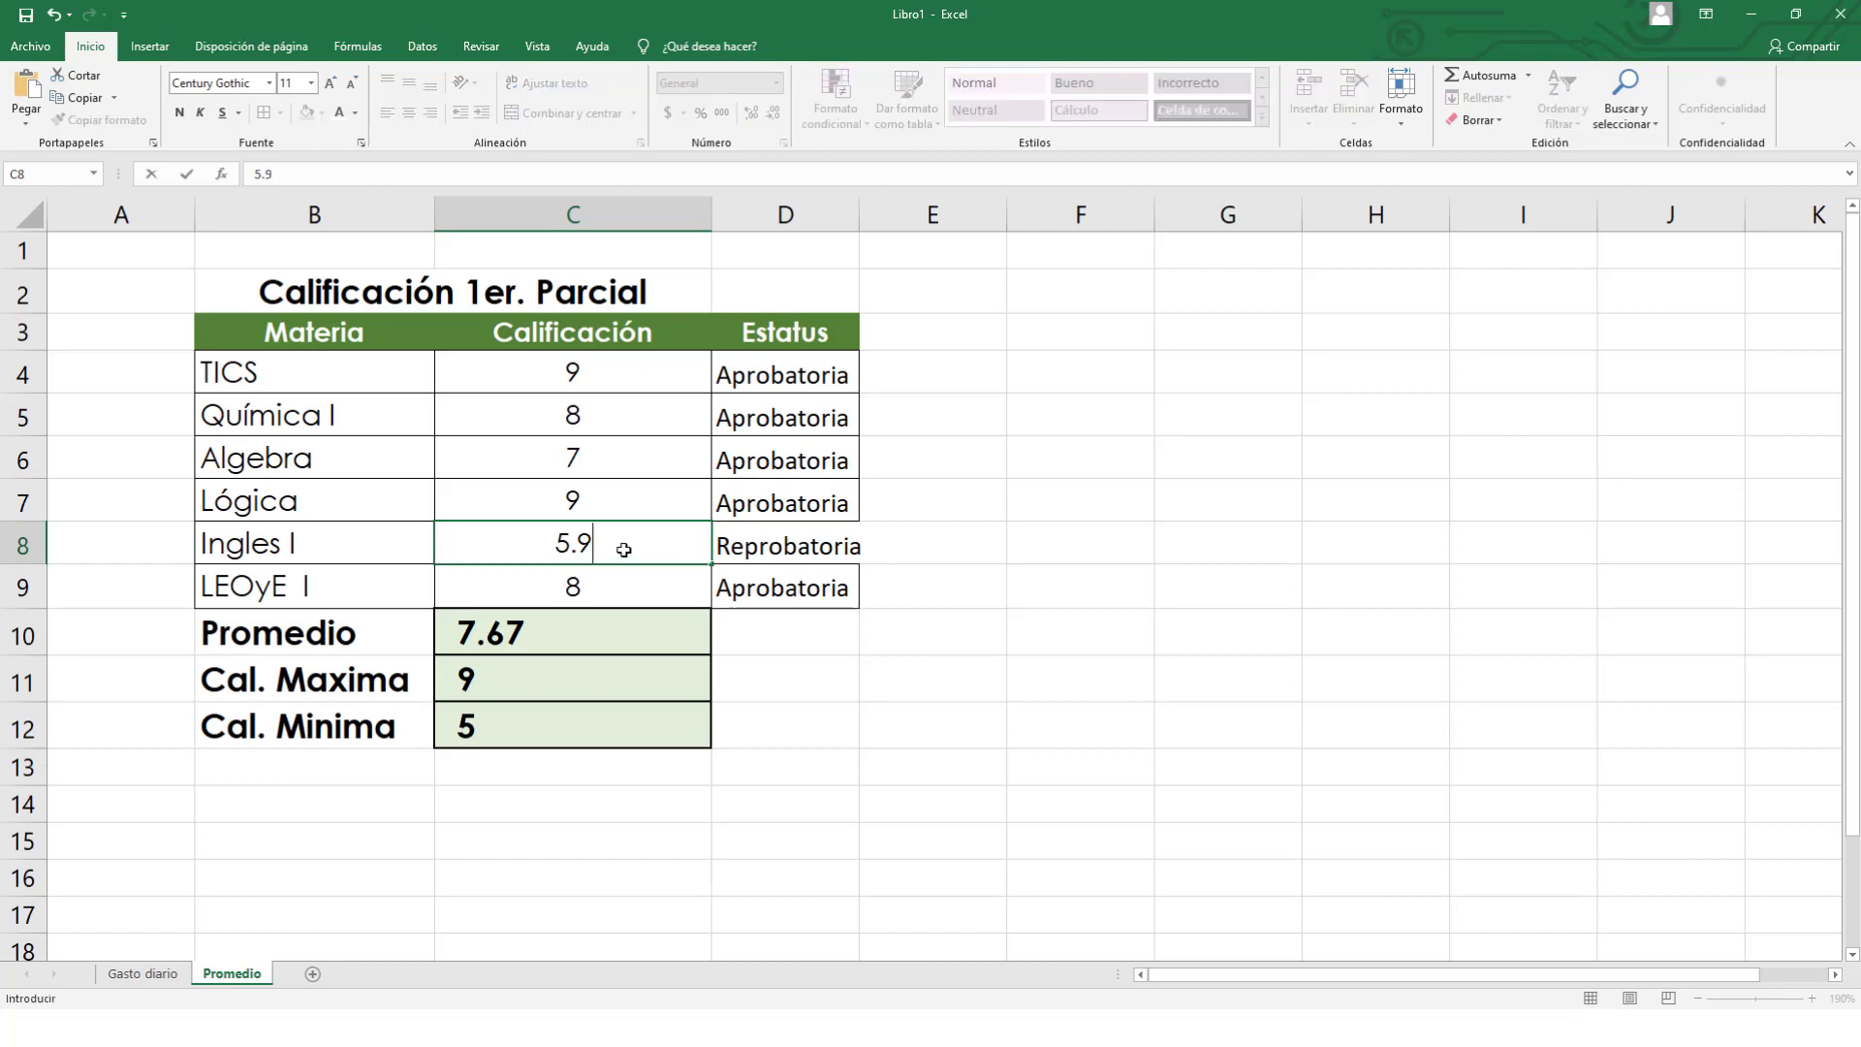
{"action": "key", "text": "Return"}
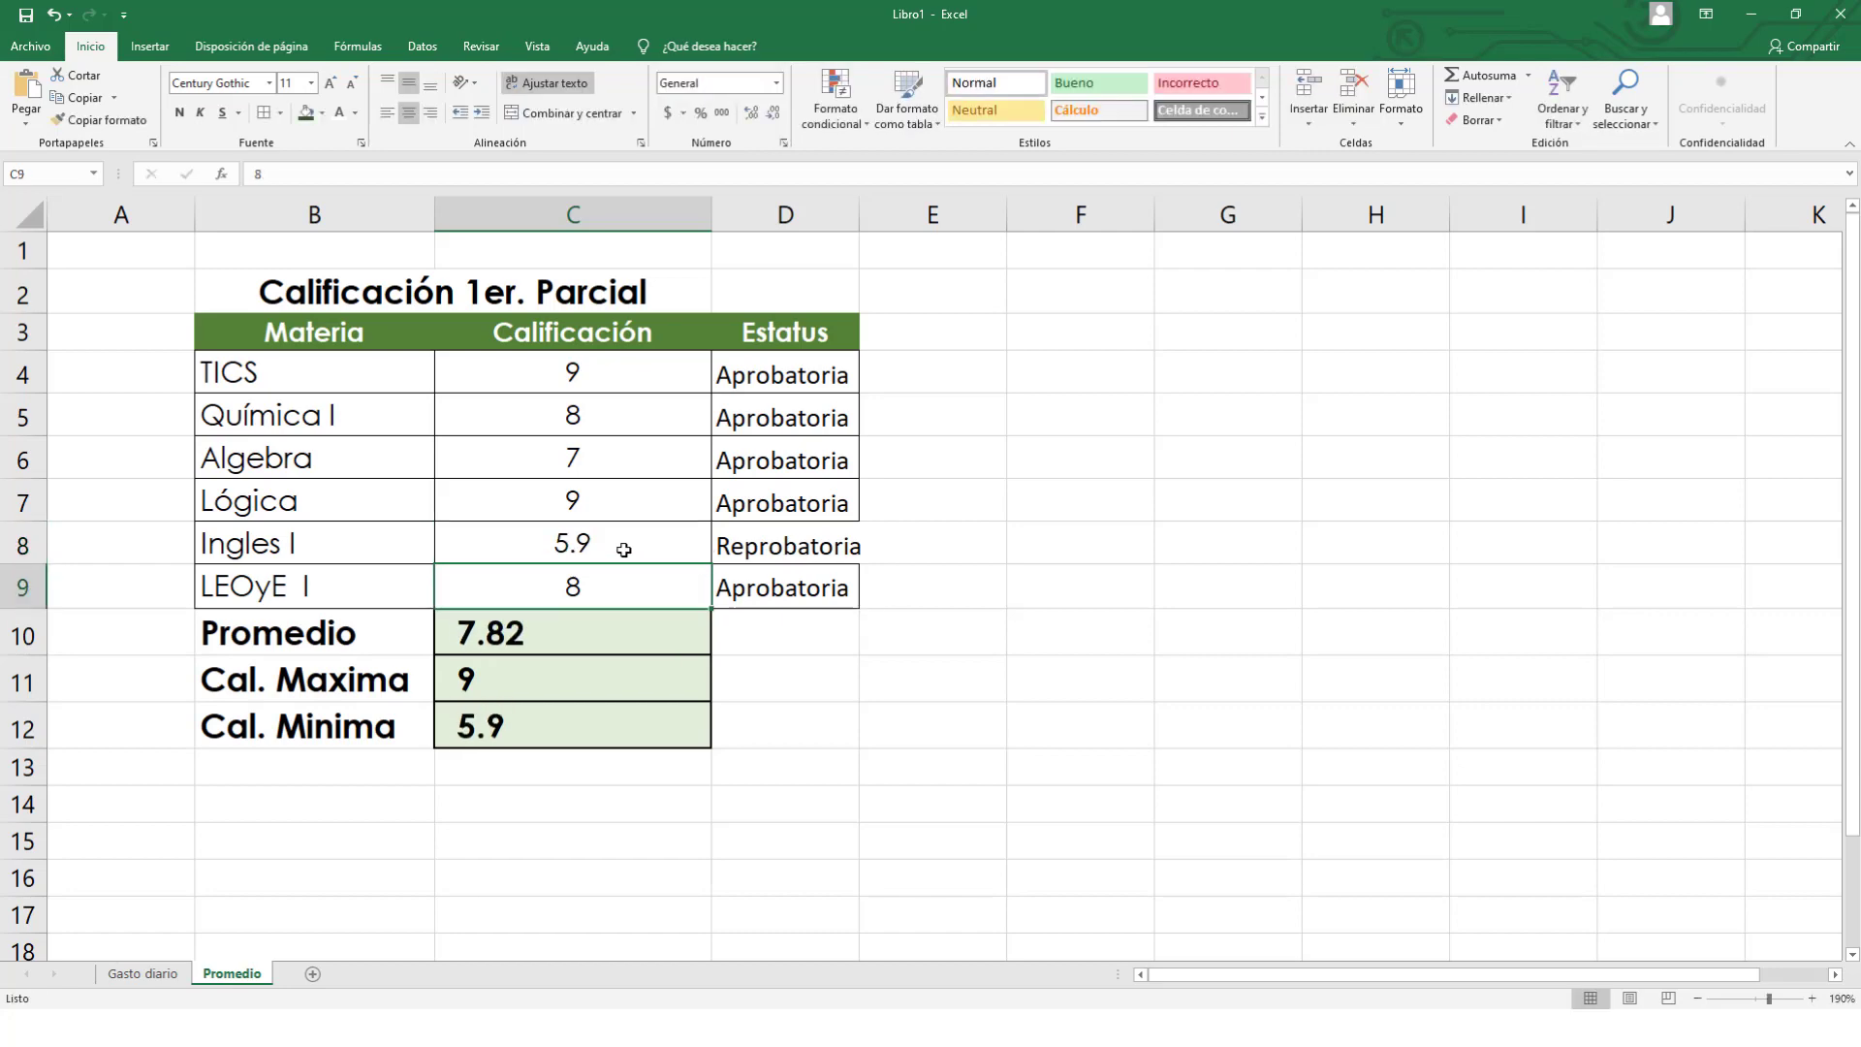
Set the Ingles I grade in C8 to 6.
{"action": "left_click", "coordinate": [624, 549]}
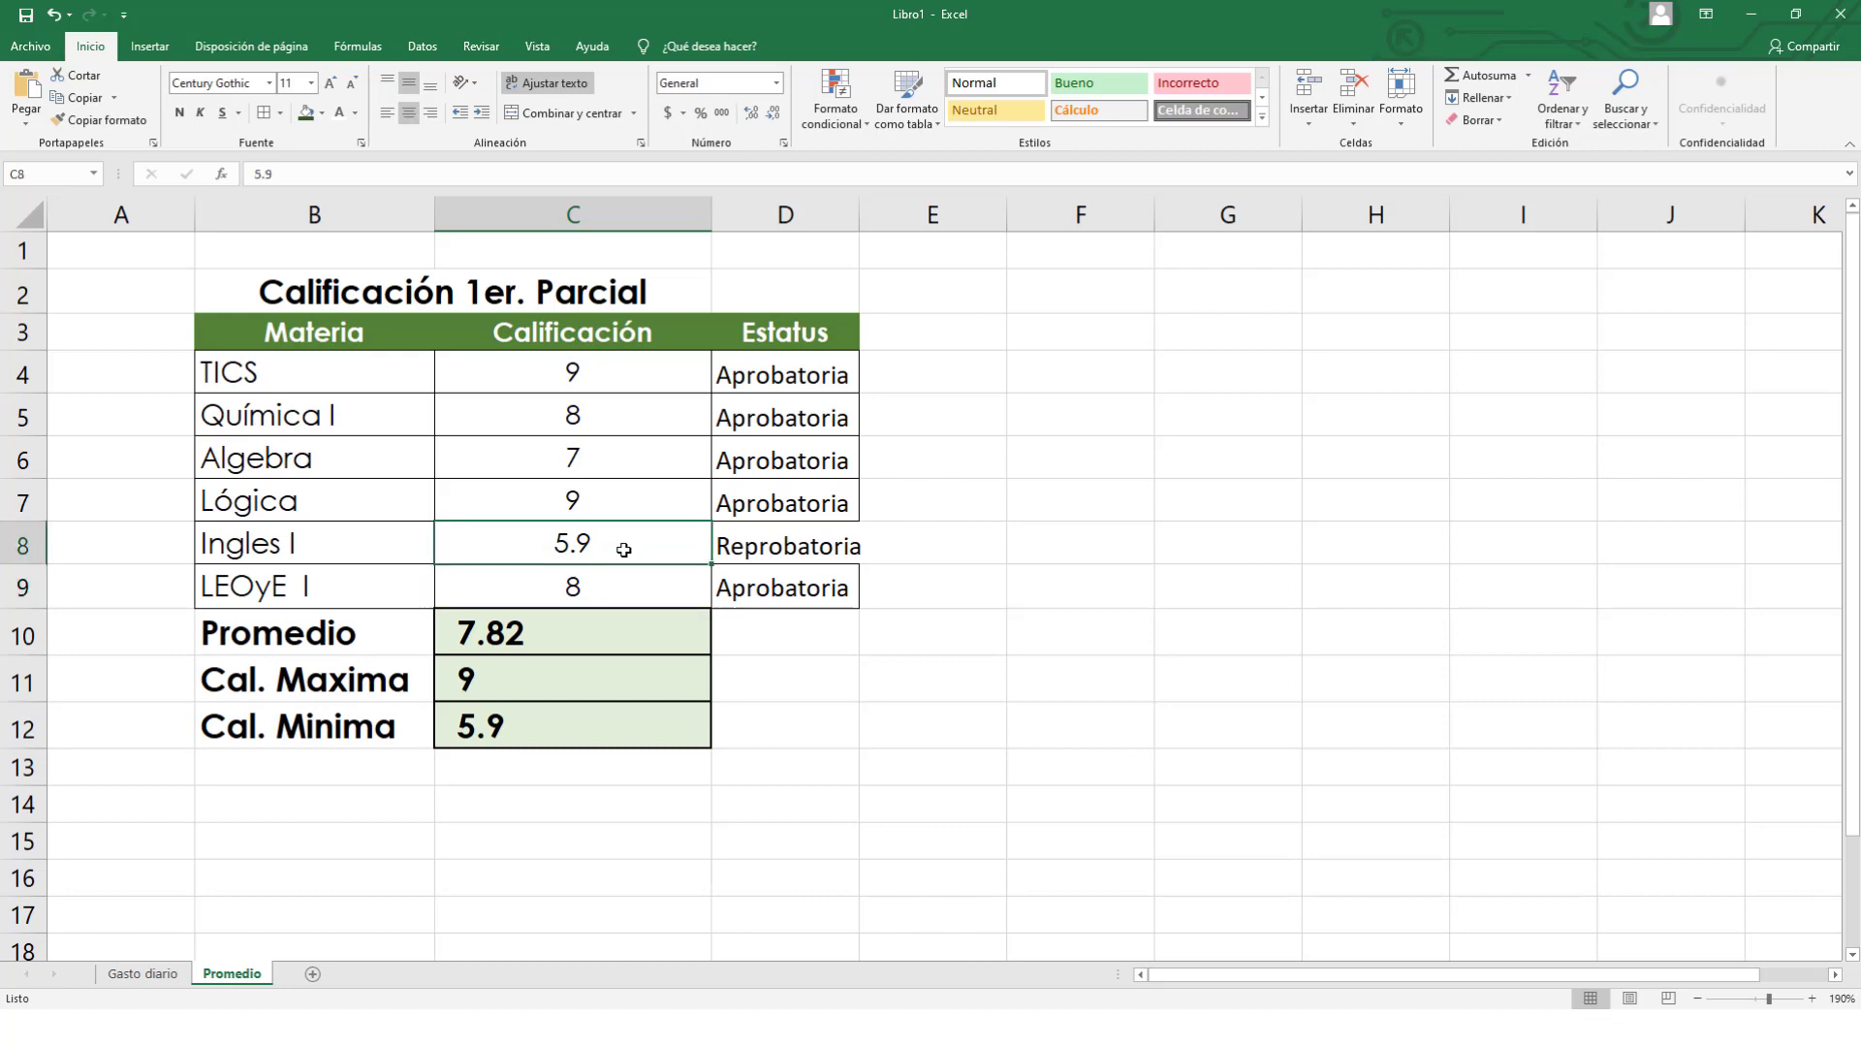
{"action": "type", "text": "6"}
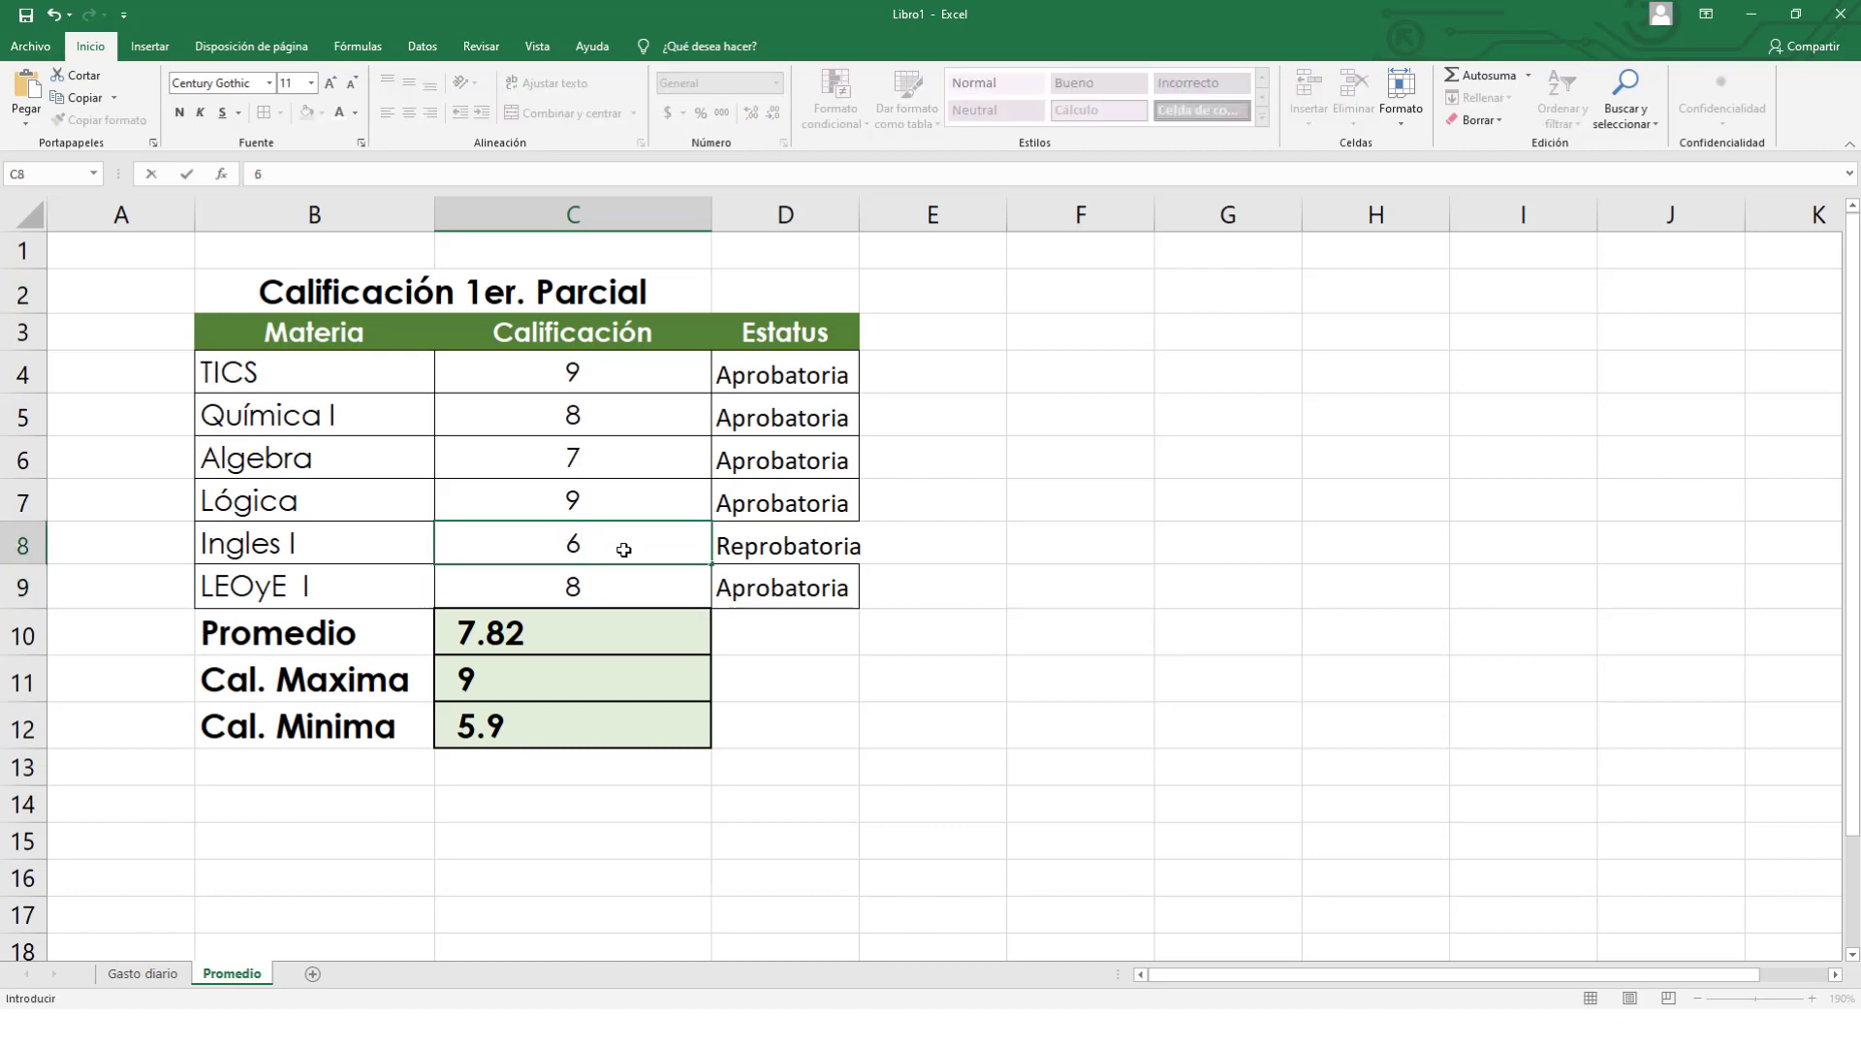
{"action": "key", "text": "Return"}
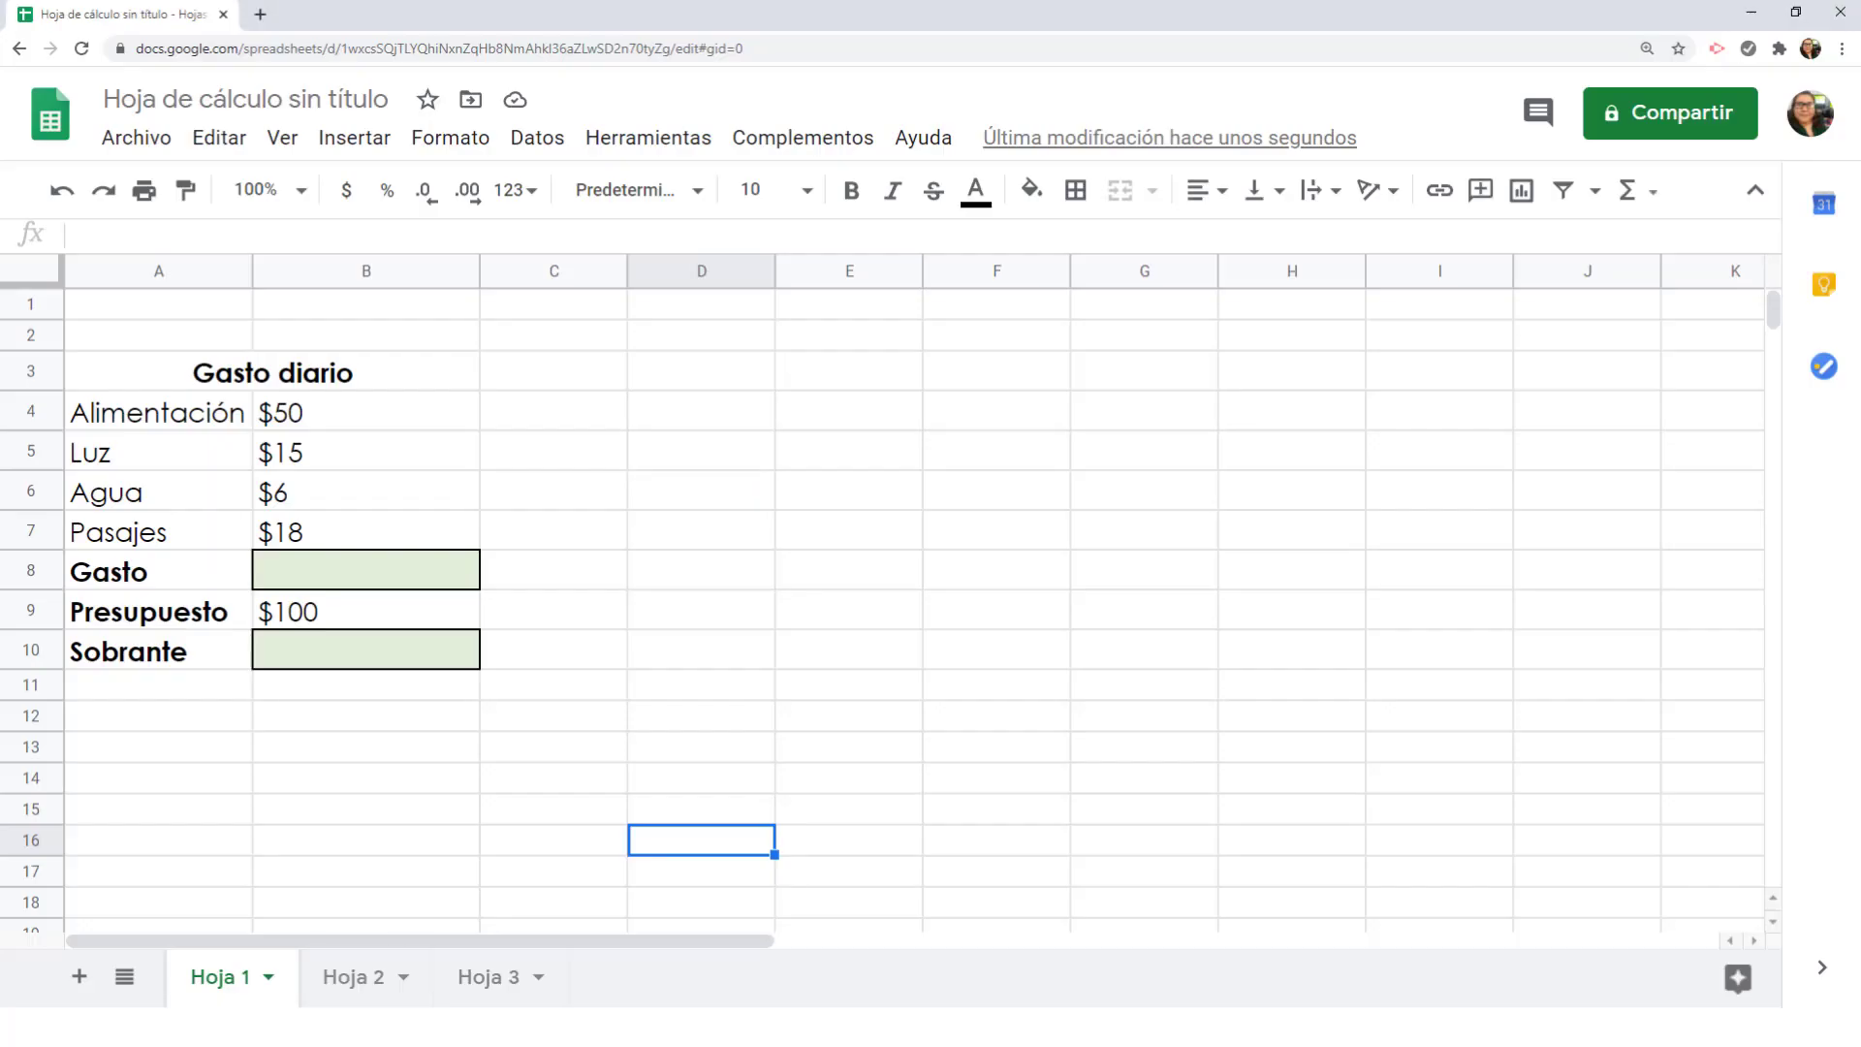
In Google Sheets, enter =sum(B4:B7) in the Gasto cell B8 of the Gasto diario table.
{"action": "left_click", "coordinate": [272, 771]}
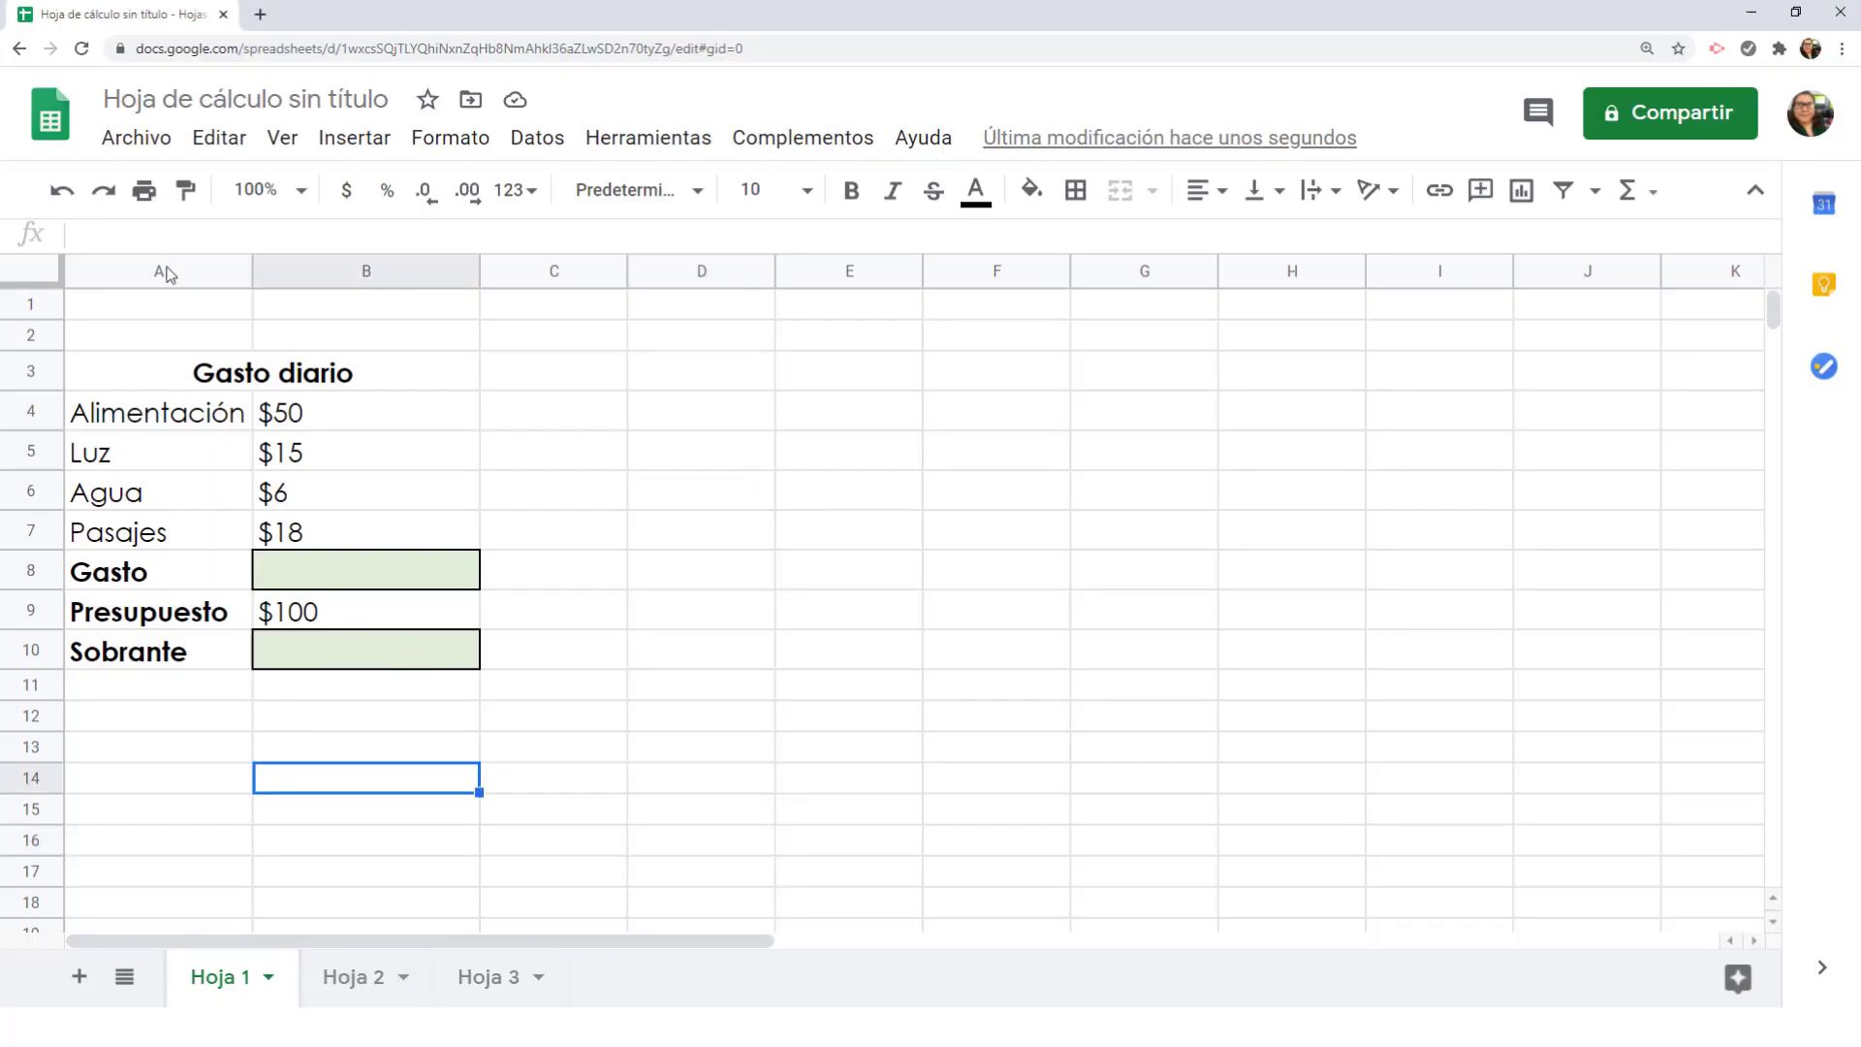
{"action": "left_click", "coordinate": [328, 582]}
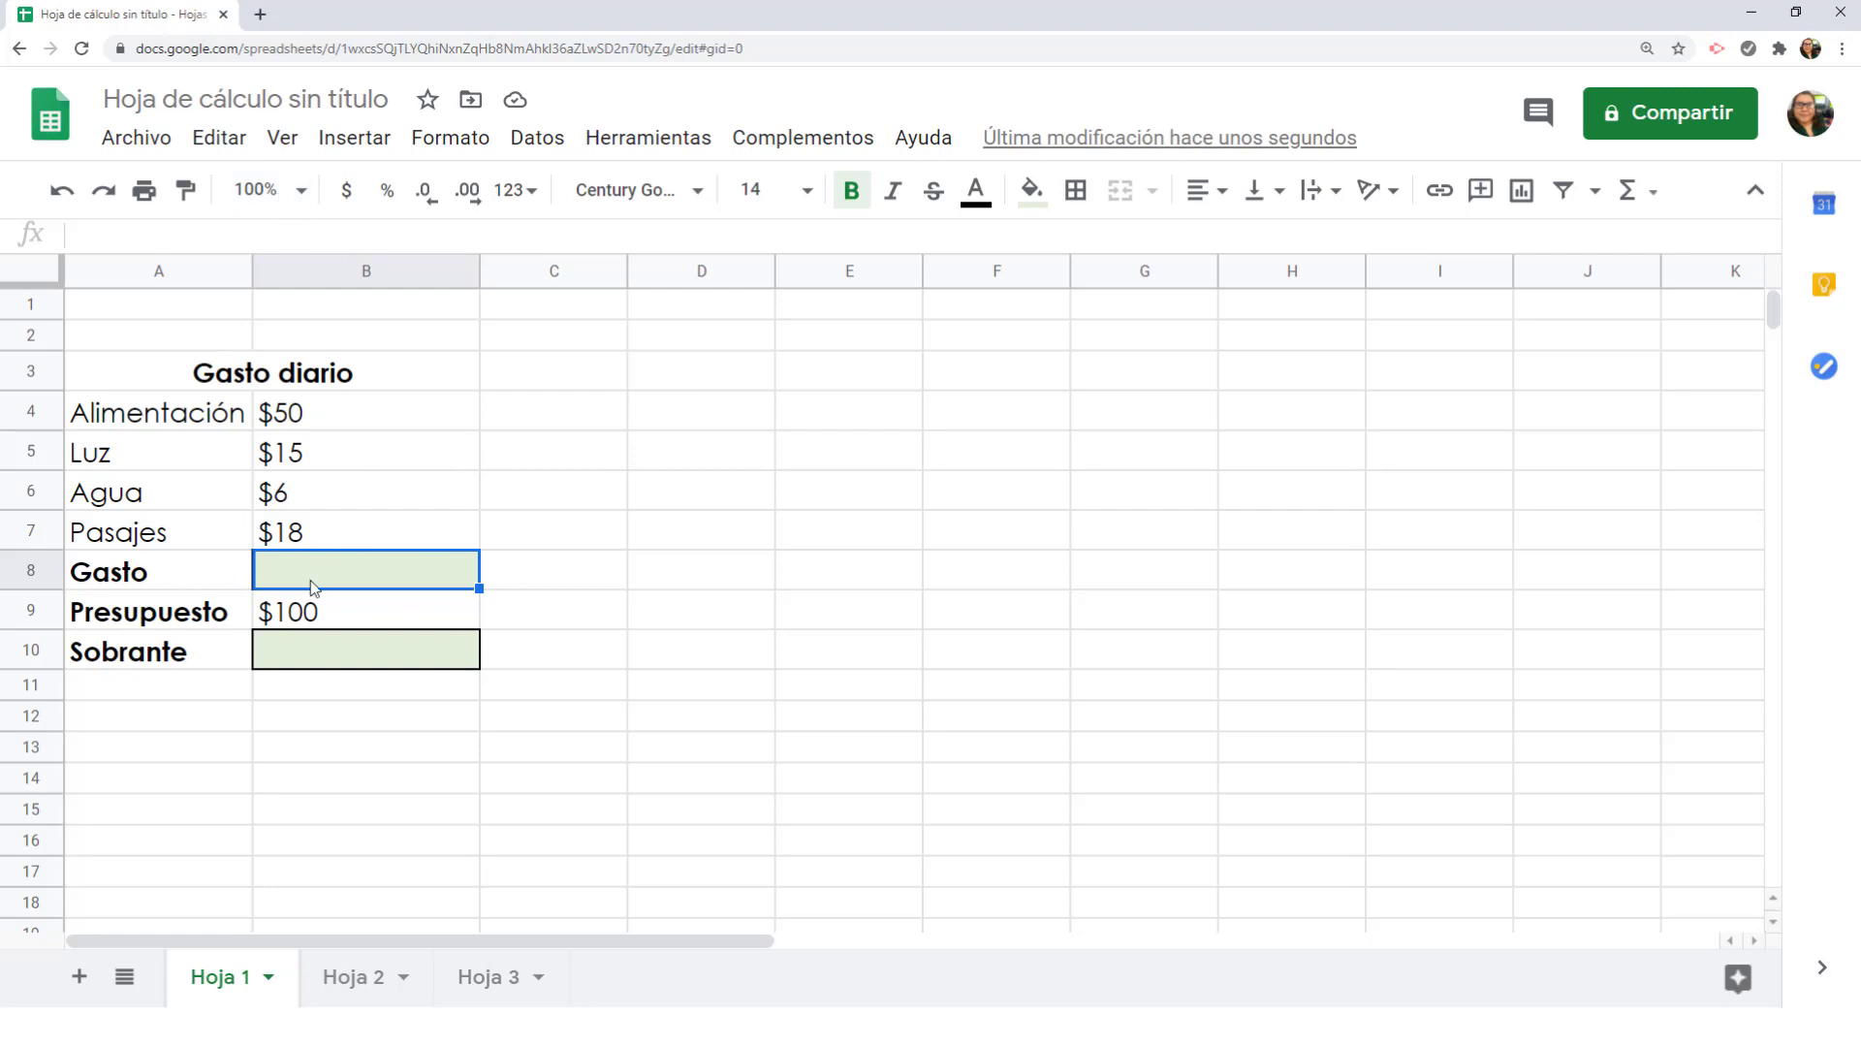
{"action": "type", "text": "="}
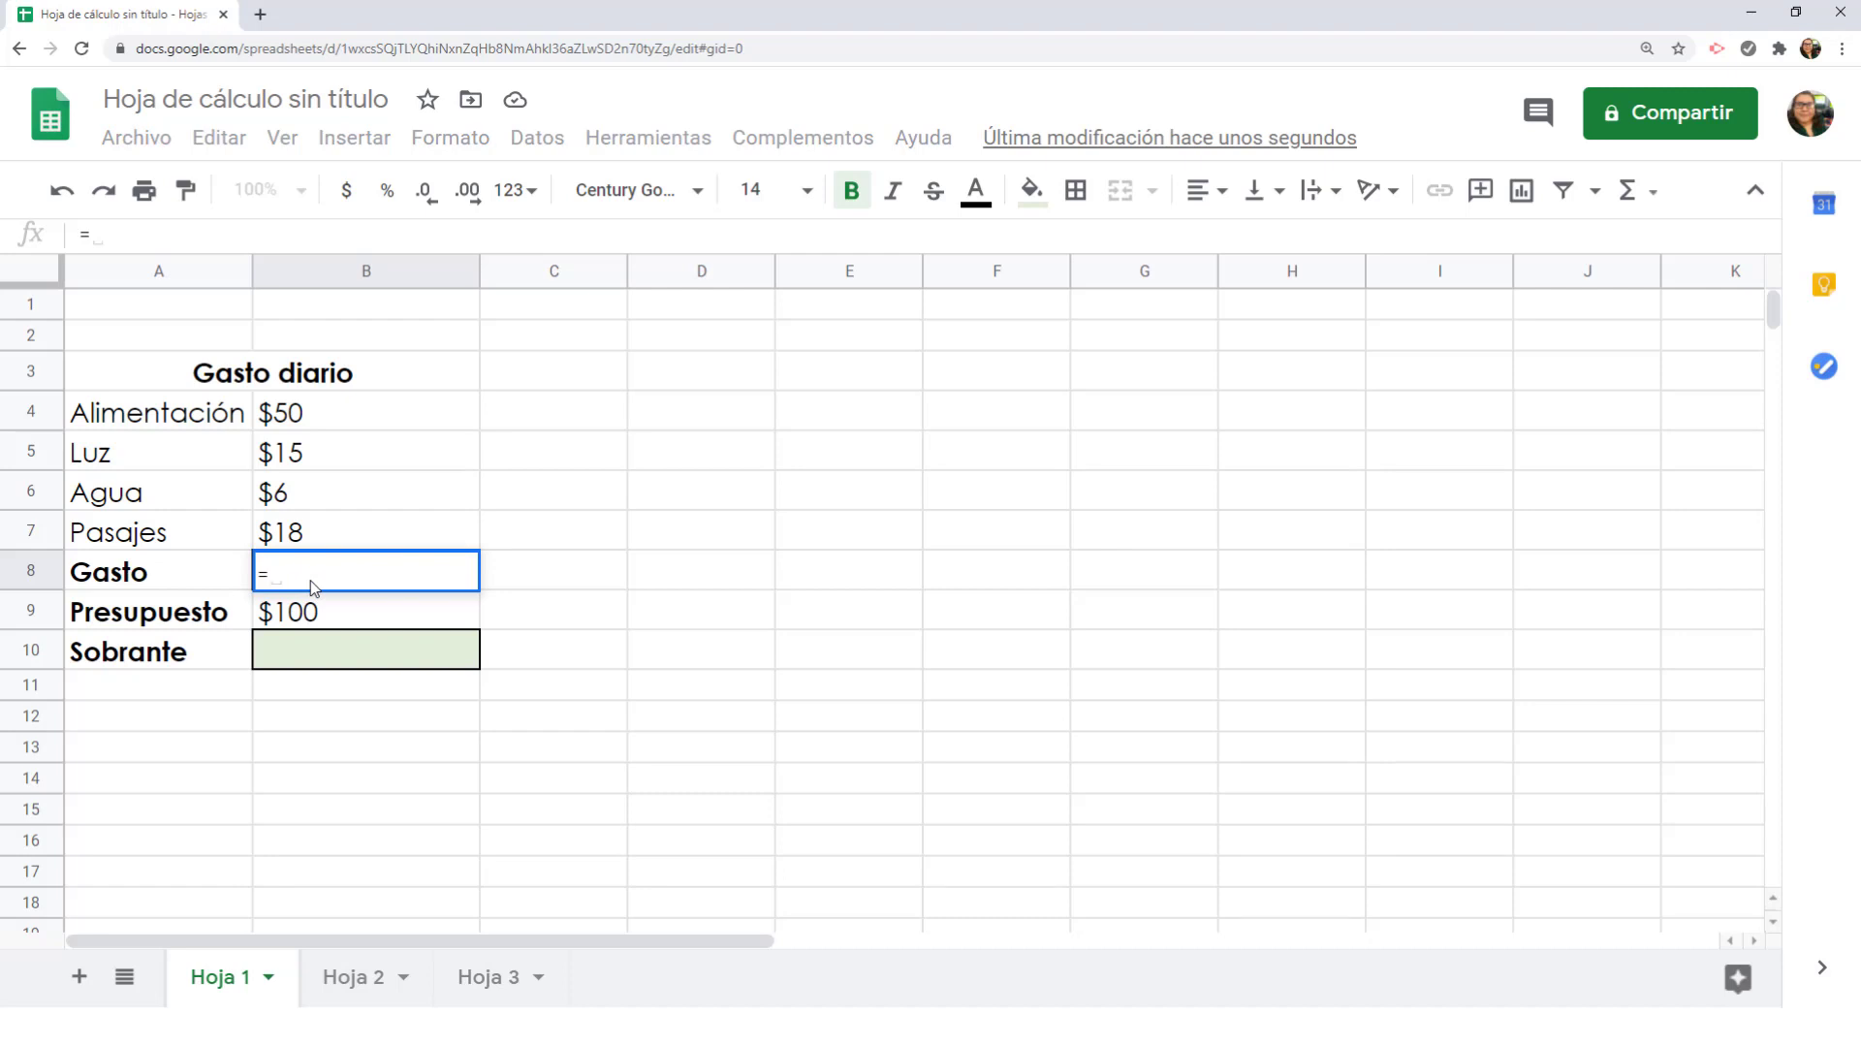
{"action": "type", "text": "suma"}
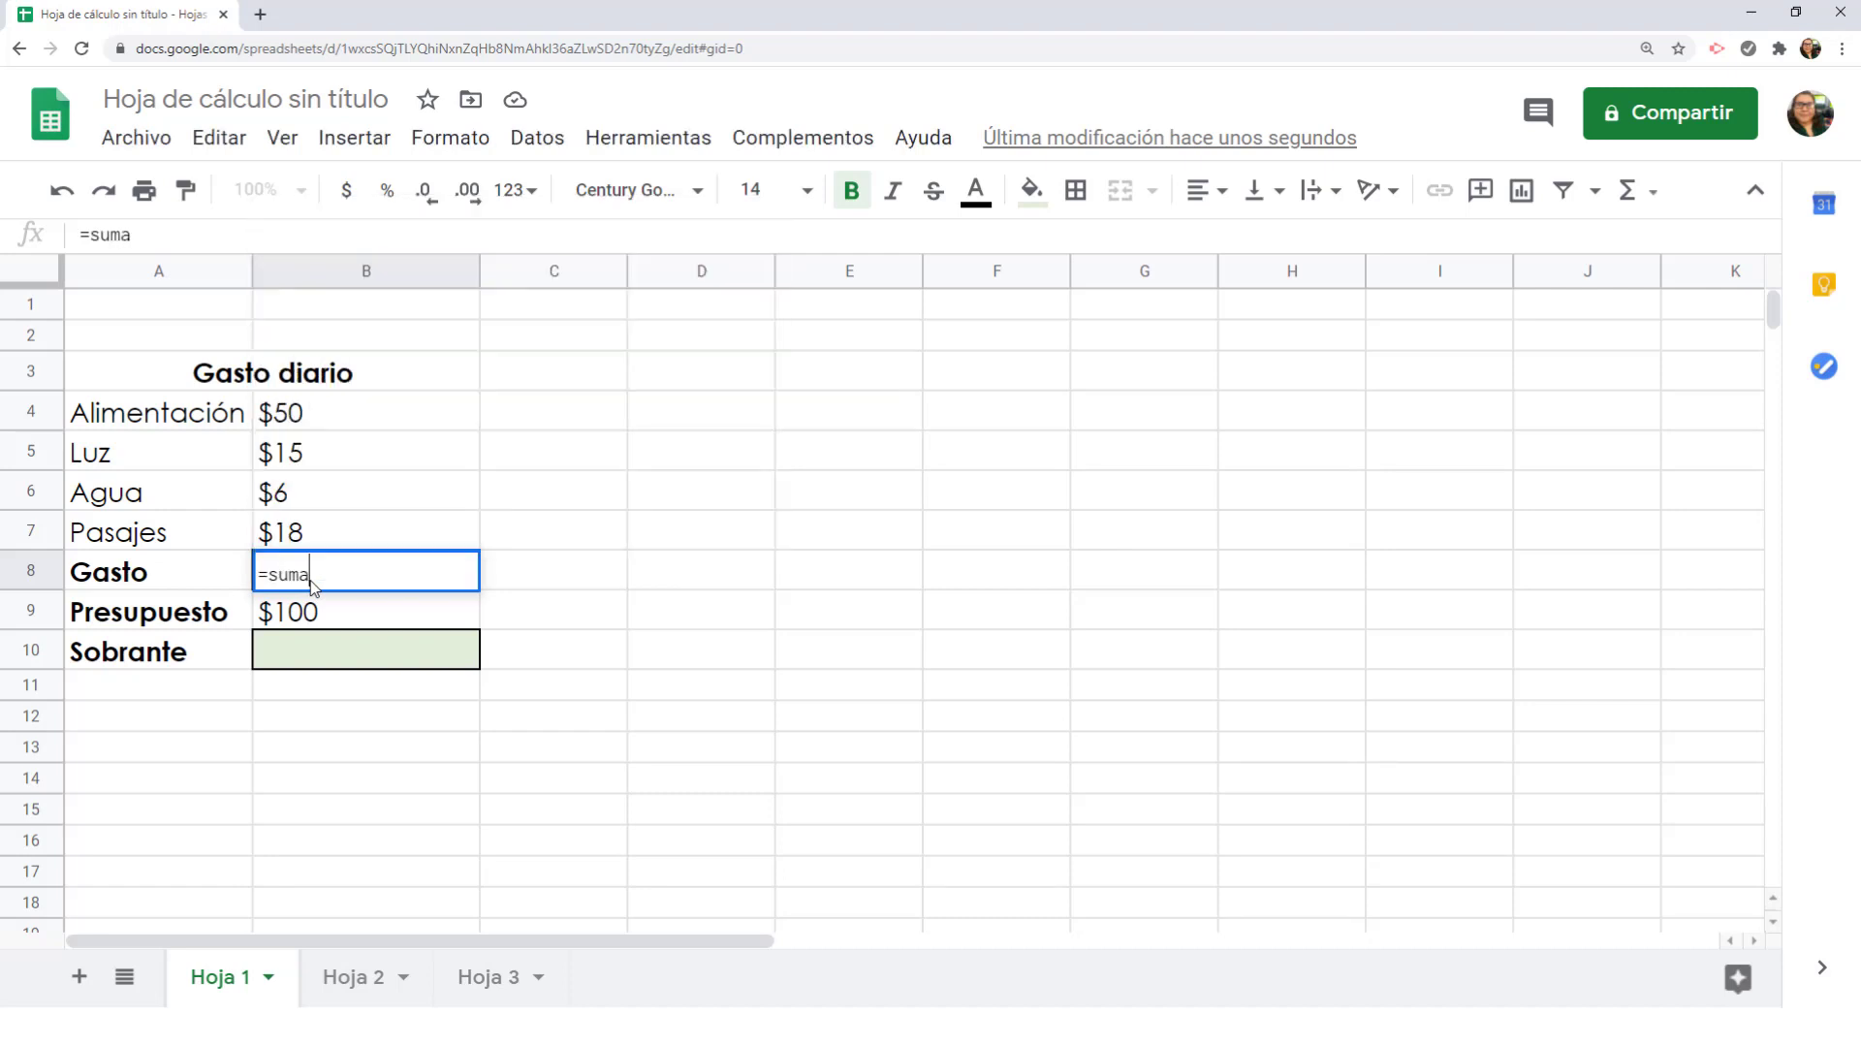
{"action": "key", "text": "BackSpace"}
{"action": "type", "text": "("}
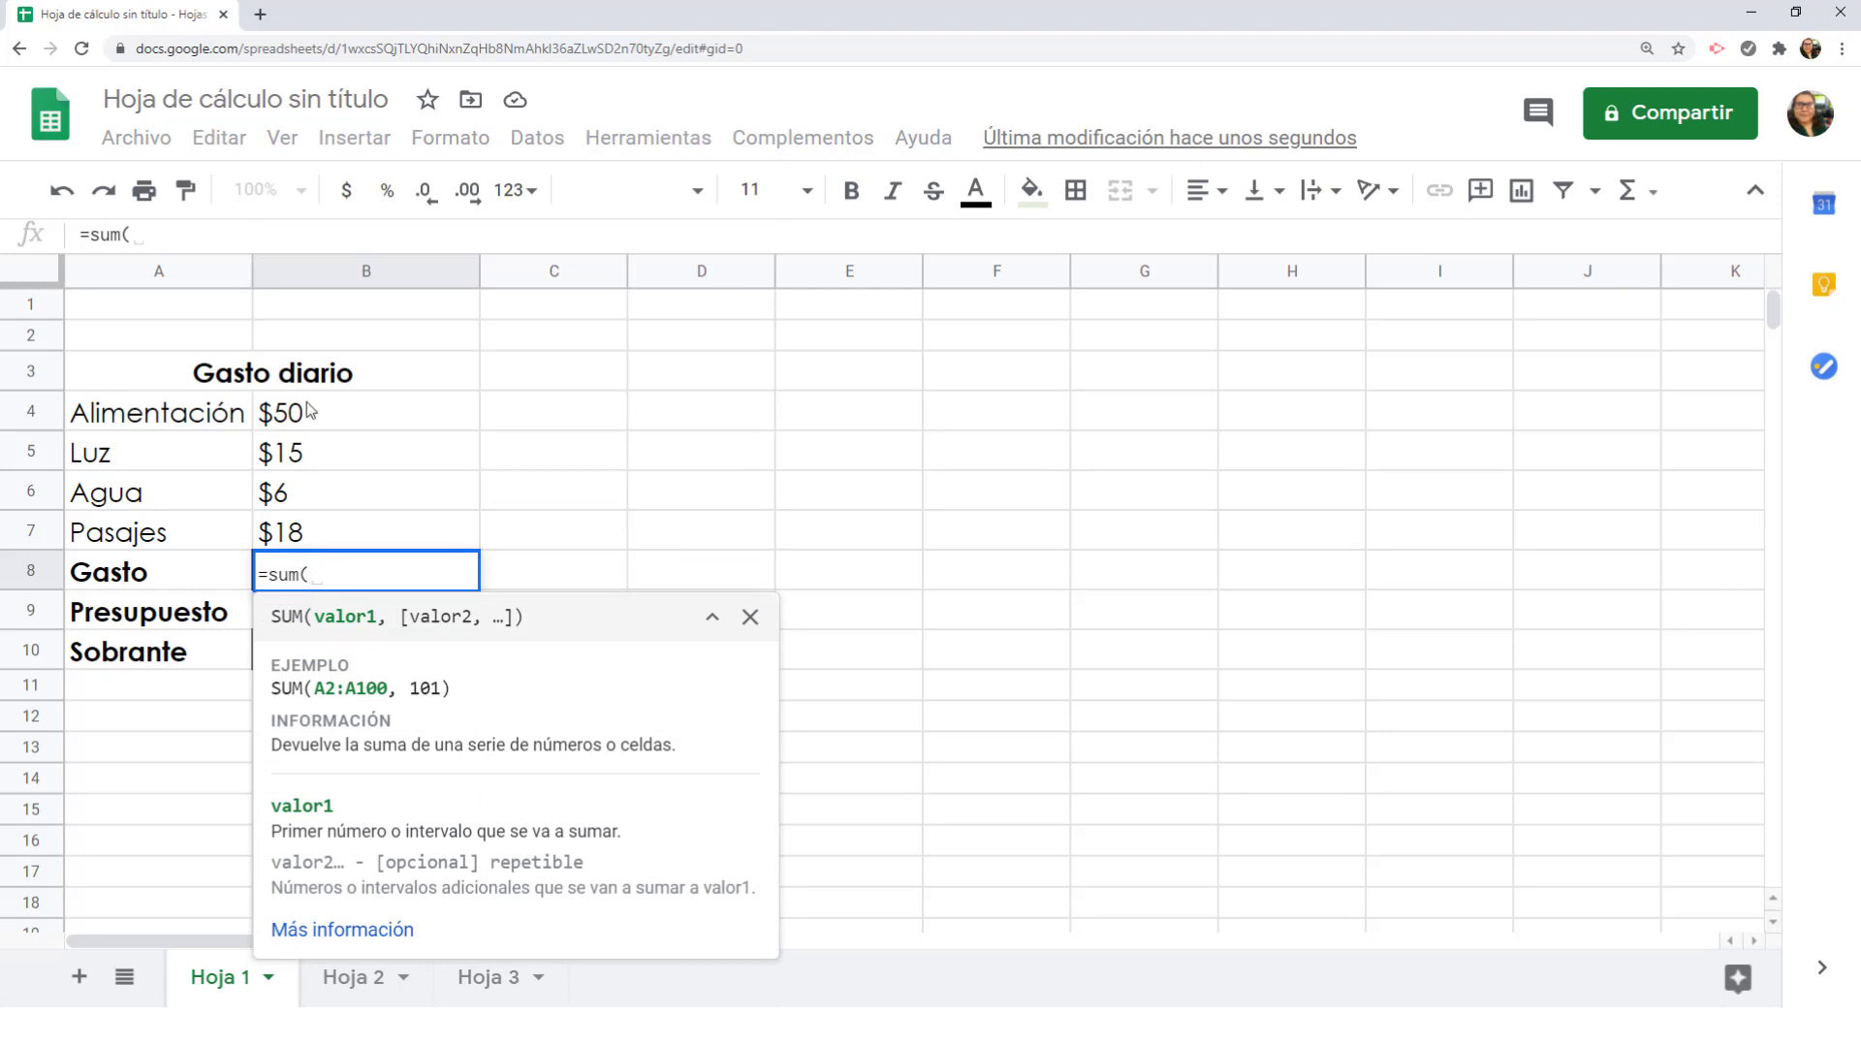
{"action": "left_click_drag", "start_coordinate": [309, 408], "coordinate": [302, 535]}
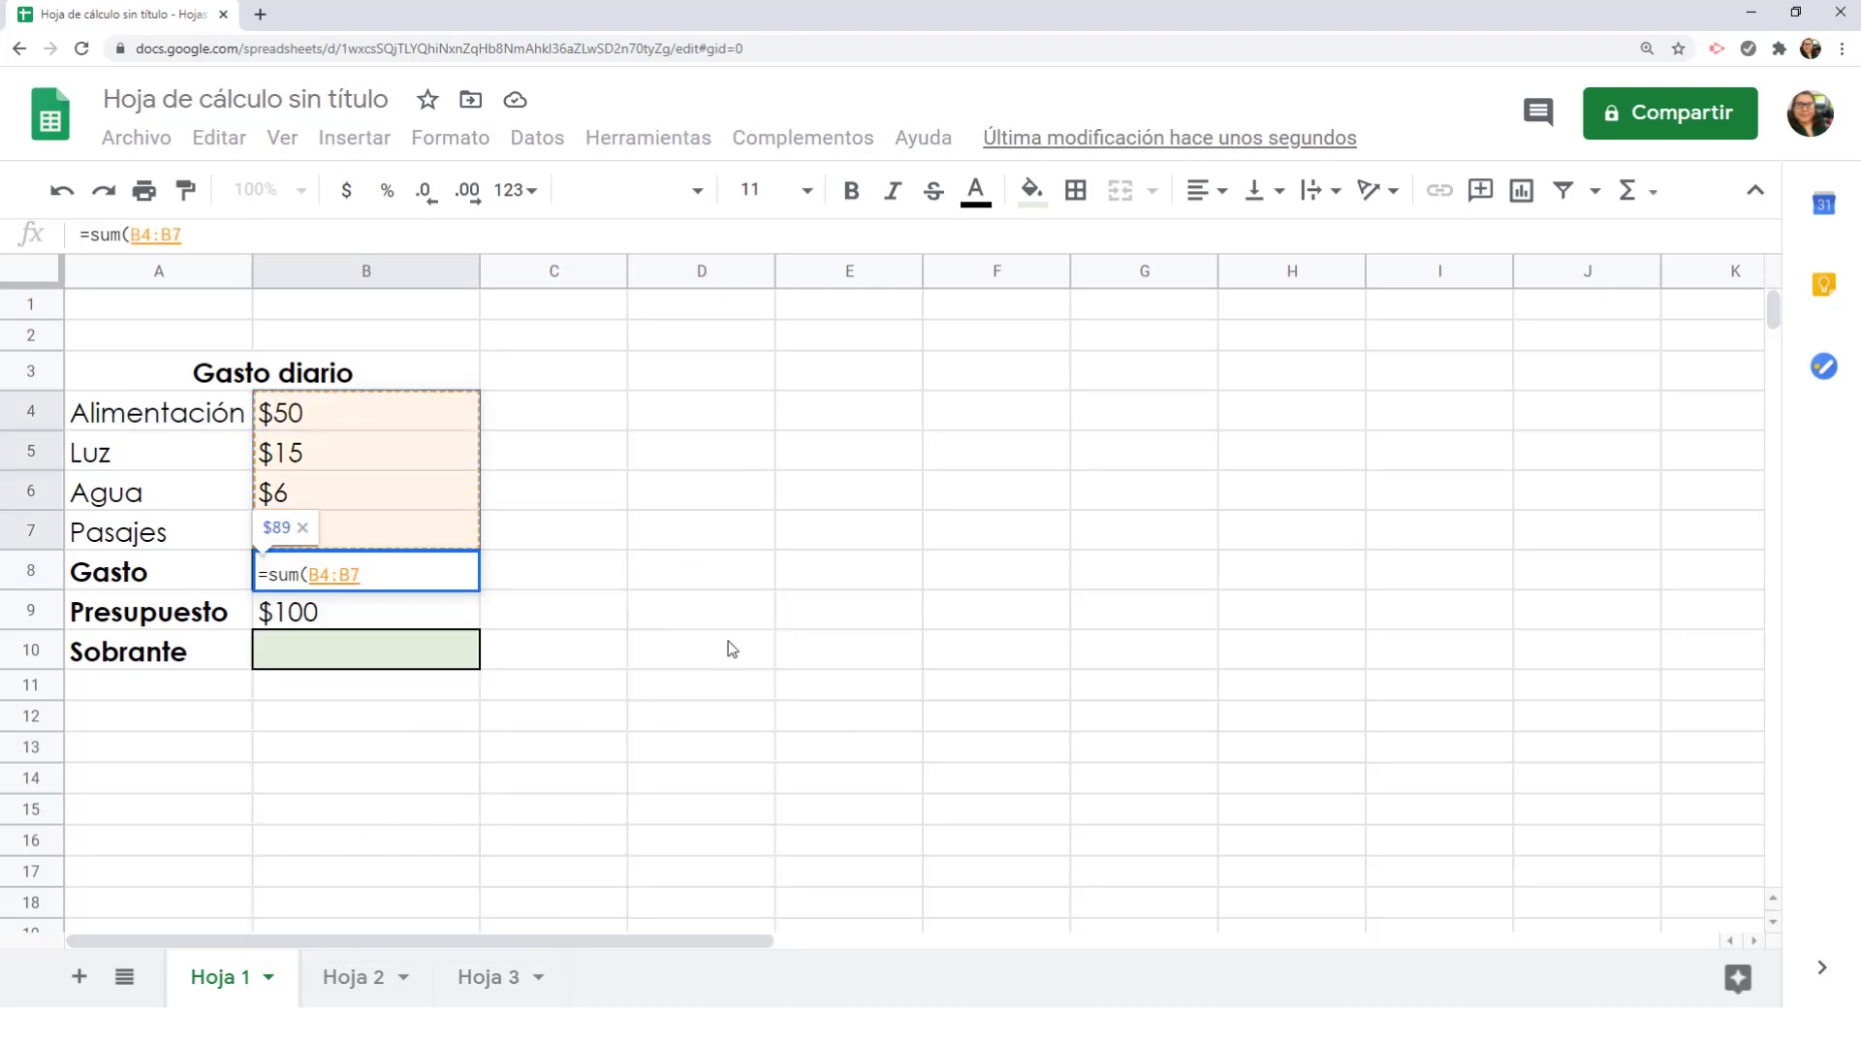
{"action": "type", "text": ")"}
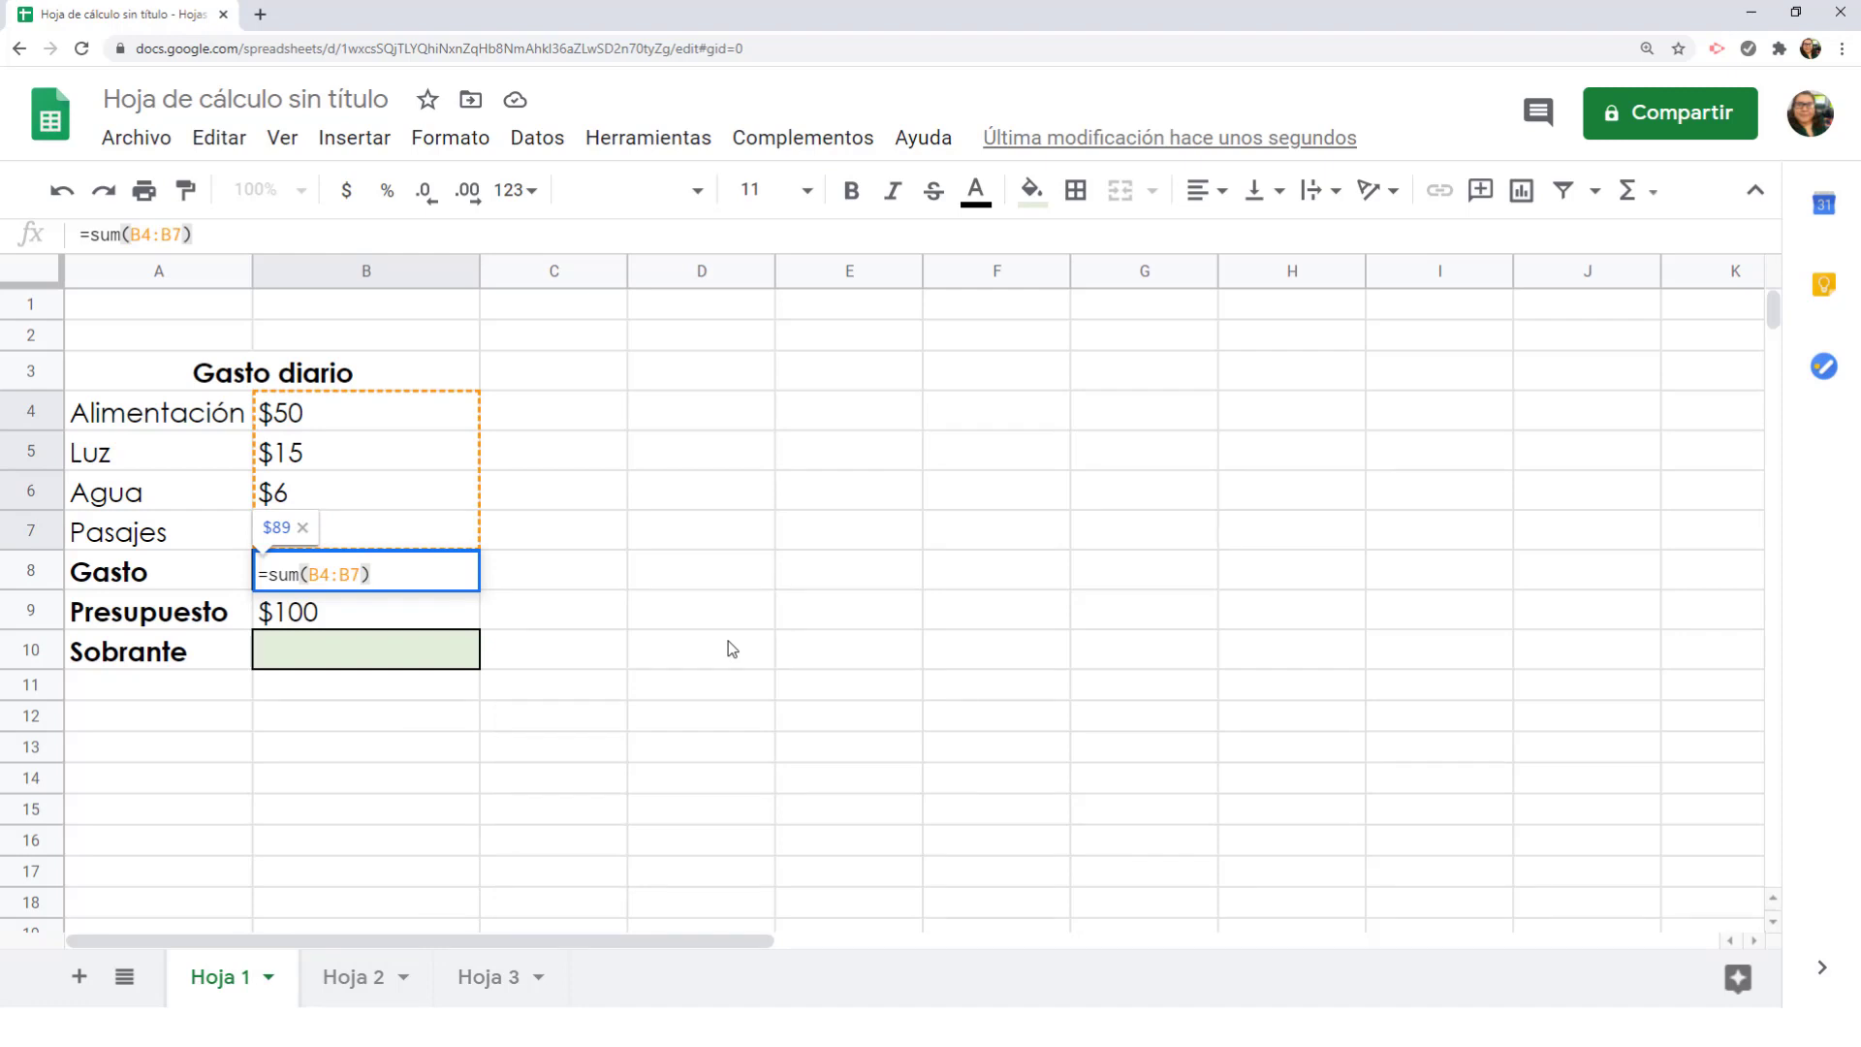
{"action": "key", "text": "Return"}
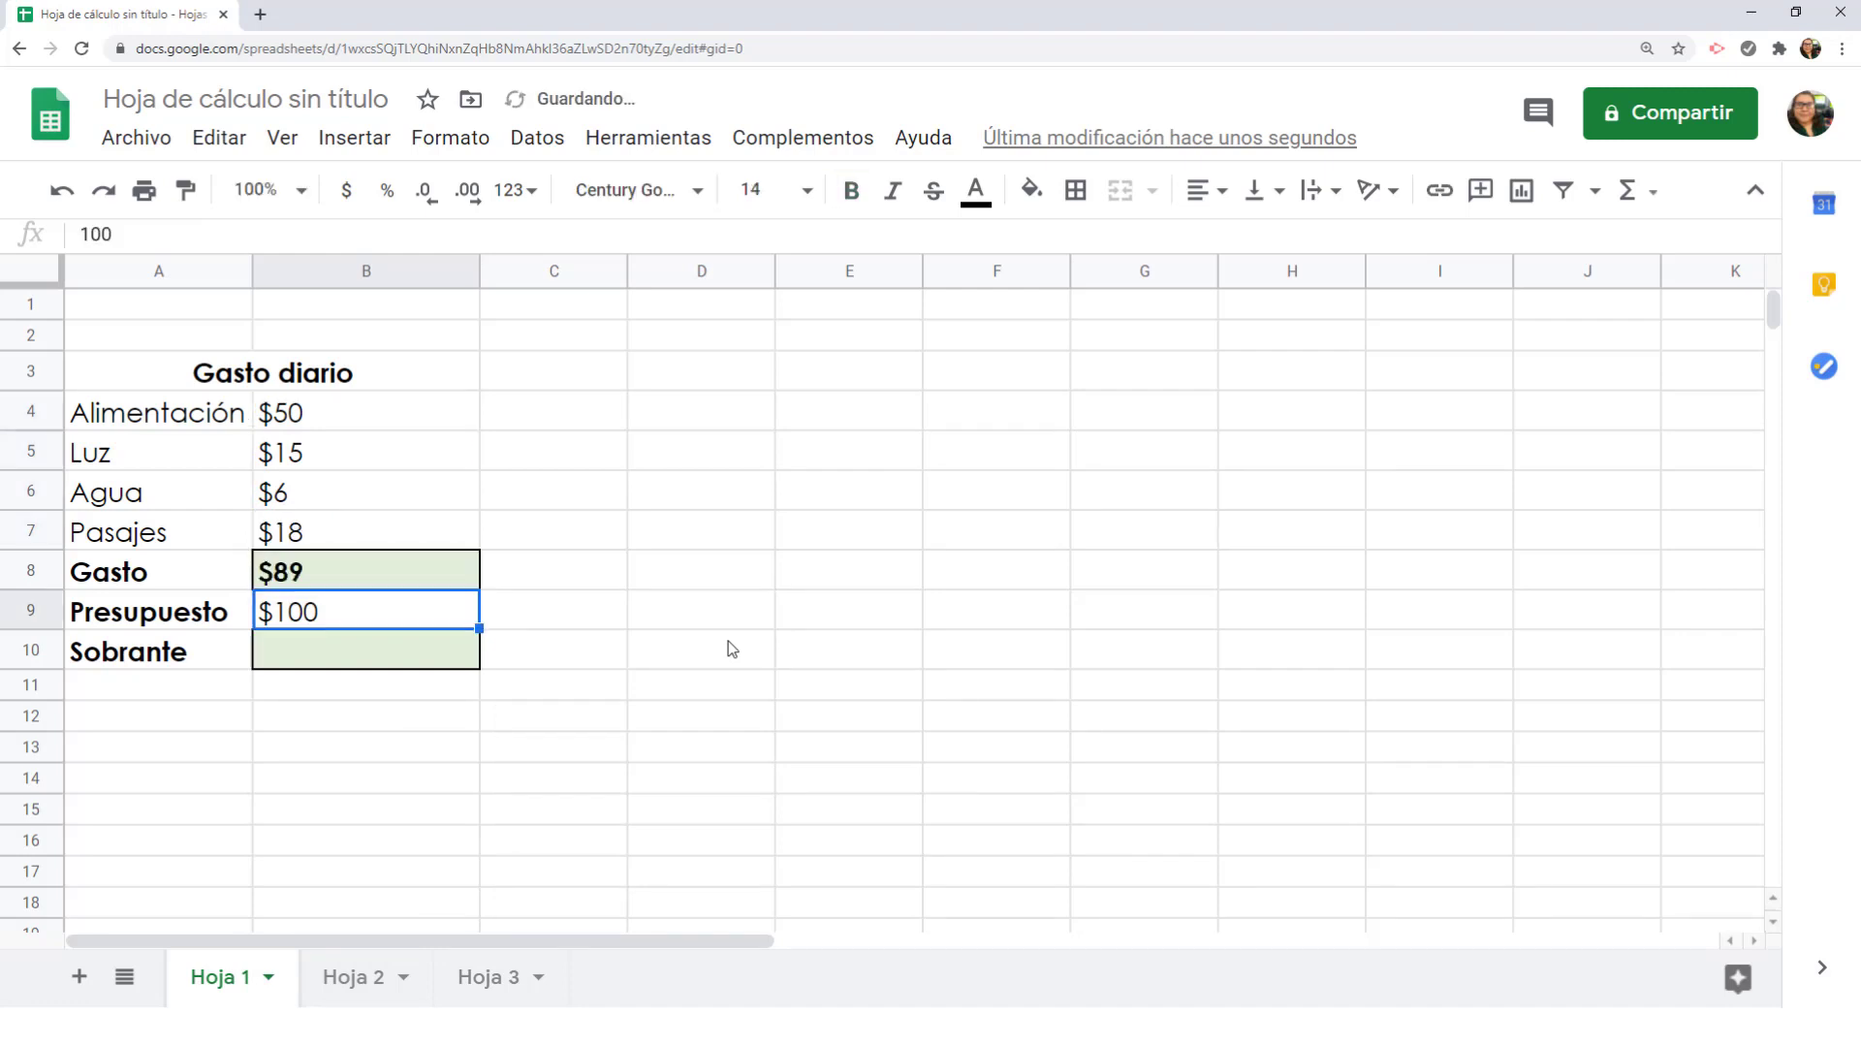
Enter =B9-B8 in the Sobrante cell B10 to subtract the Gasto from the Presupuesto.
{"action": "left_click", "coordinate": [340, 644]}
{"action": "type", "text": "="}
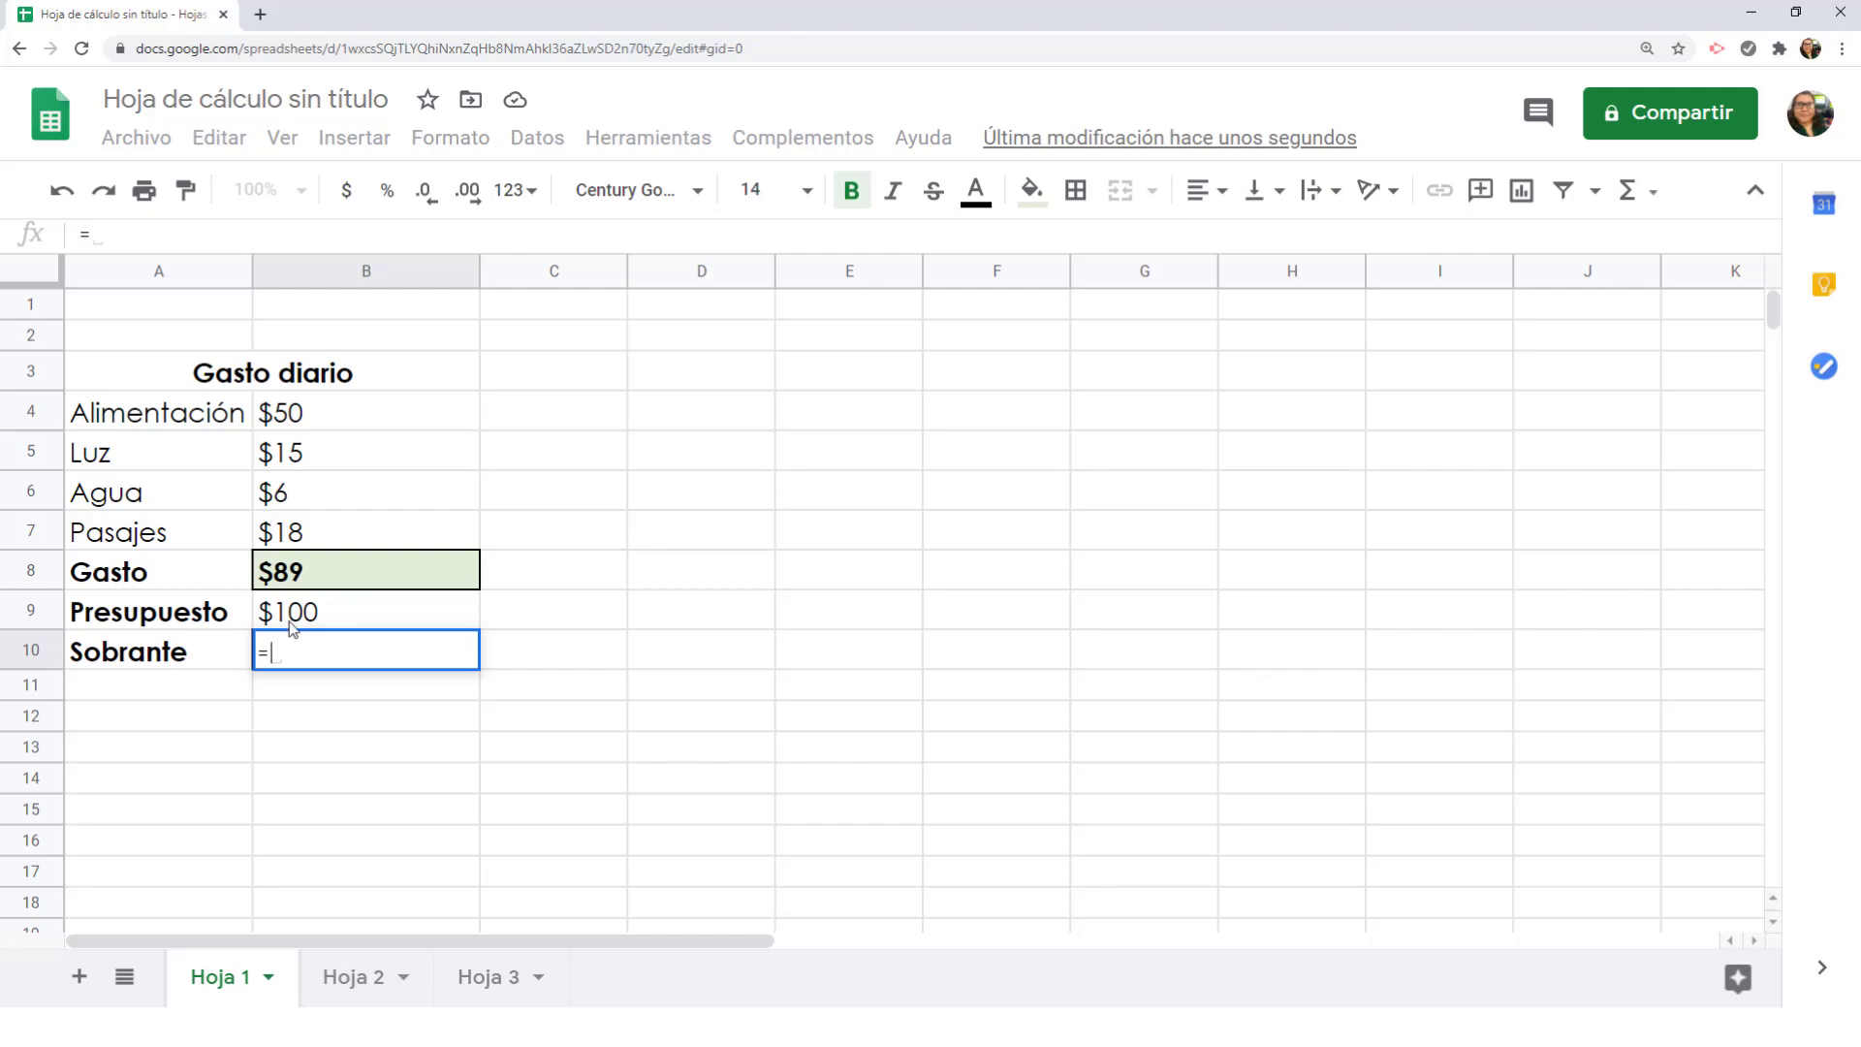
{"action": "left_click", "coordinate": [304, 619]}
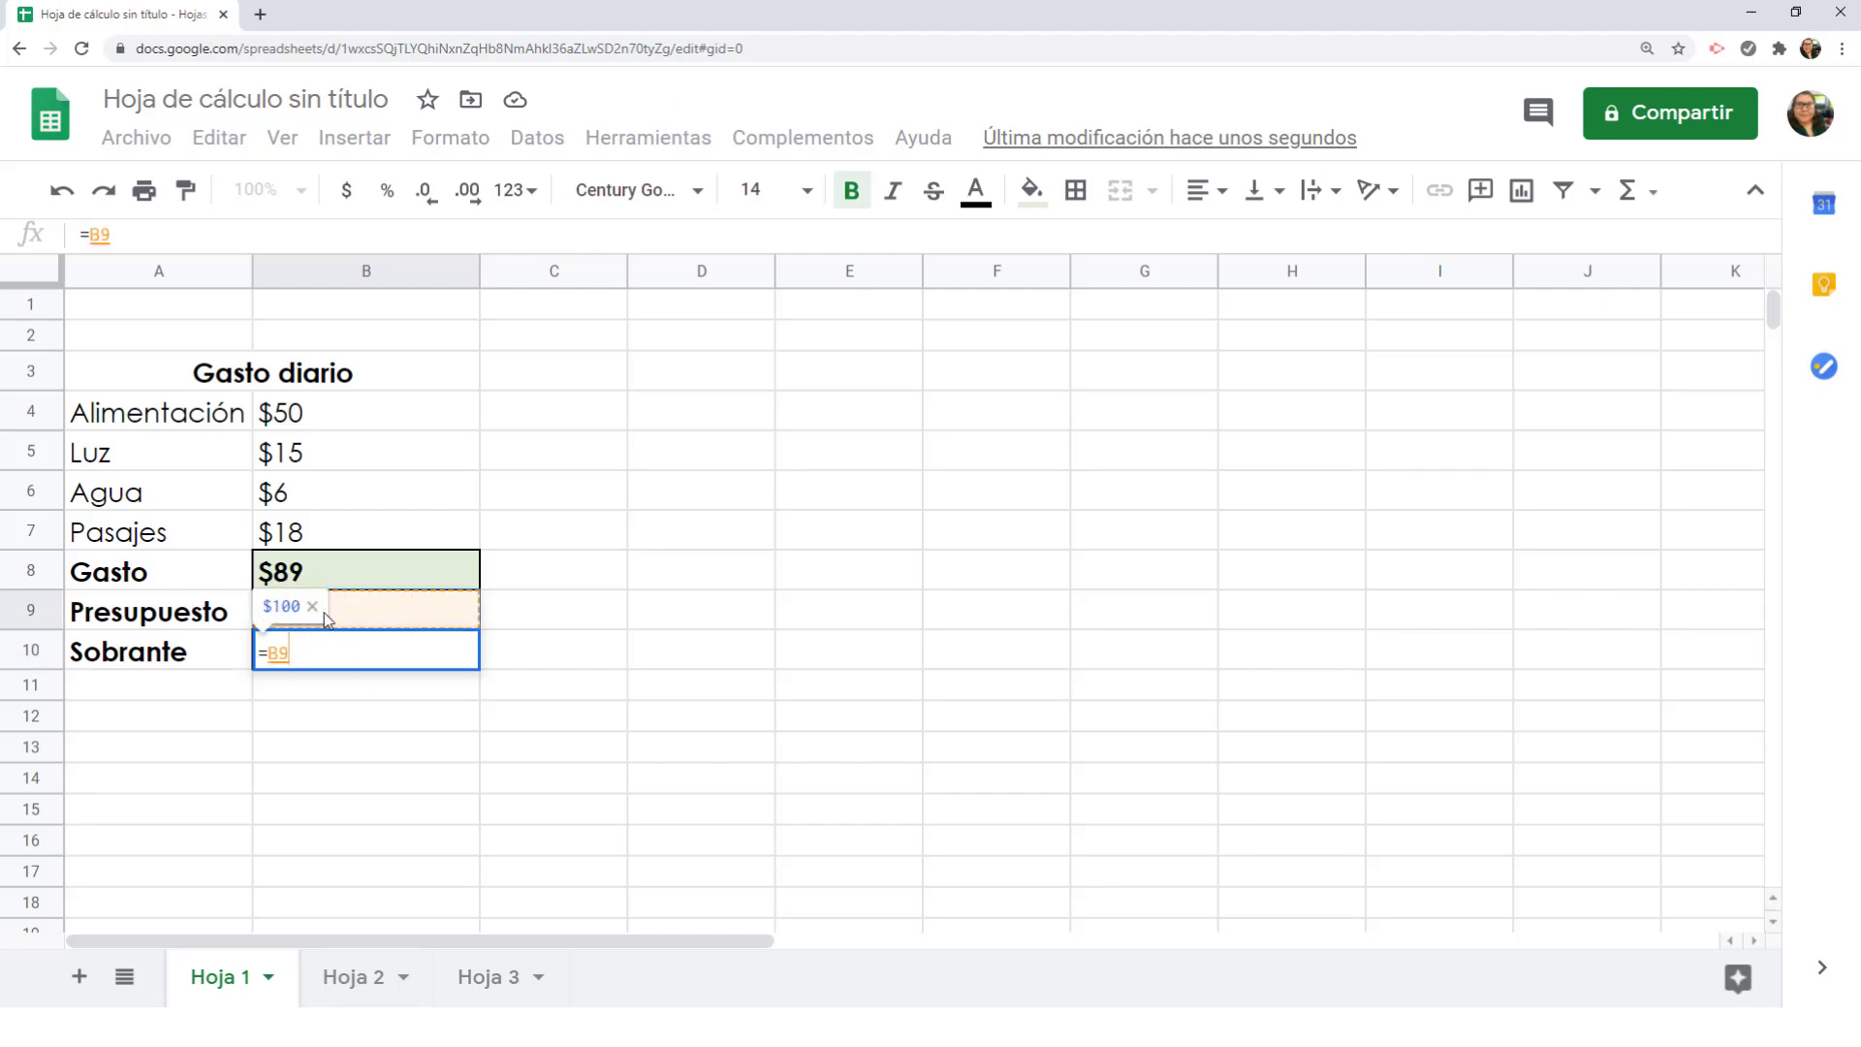
{"action": "type", "text": "-"}
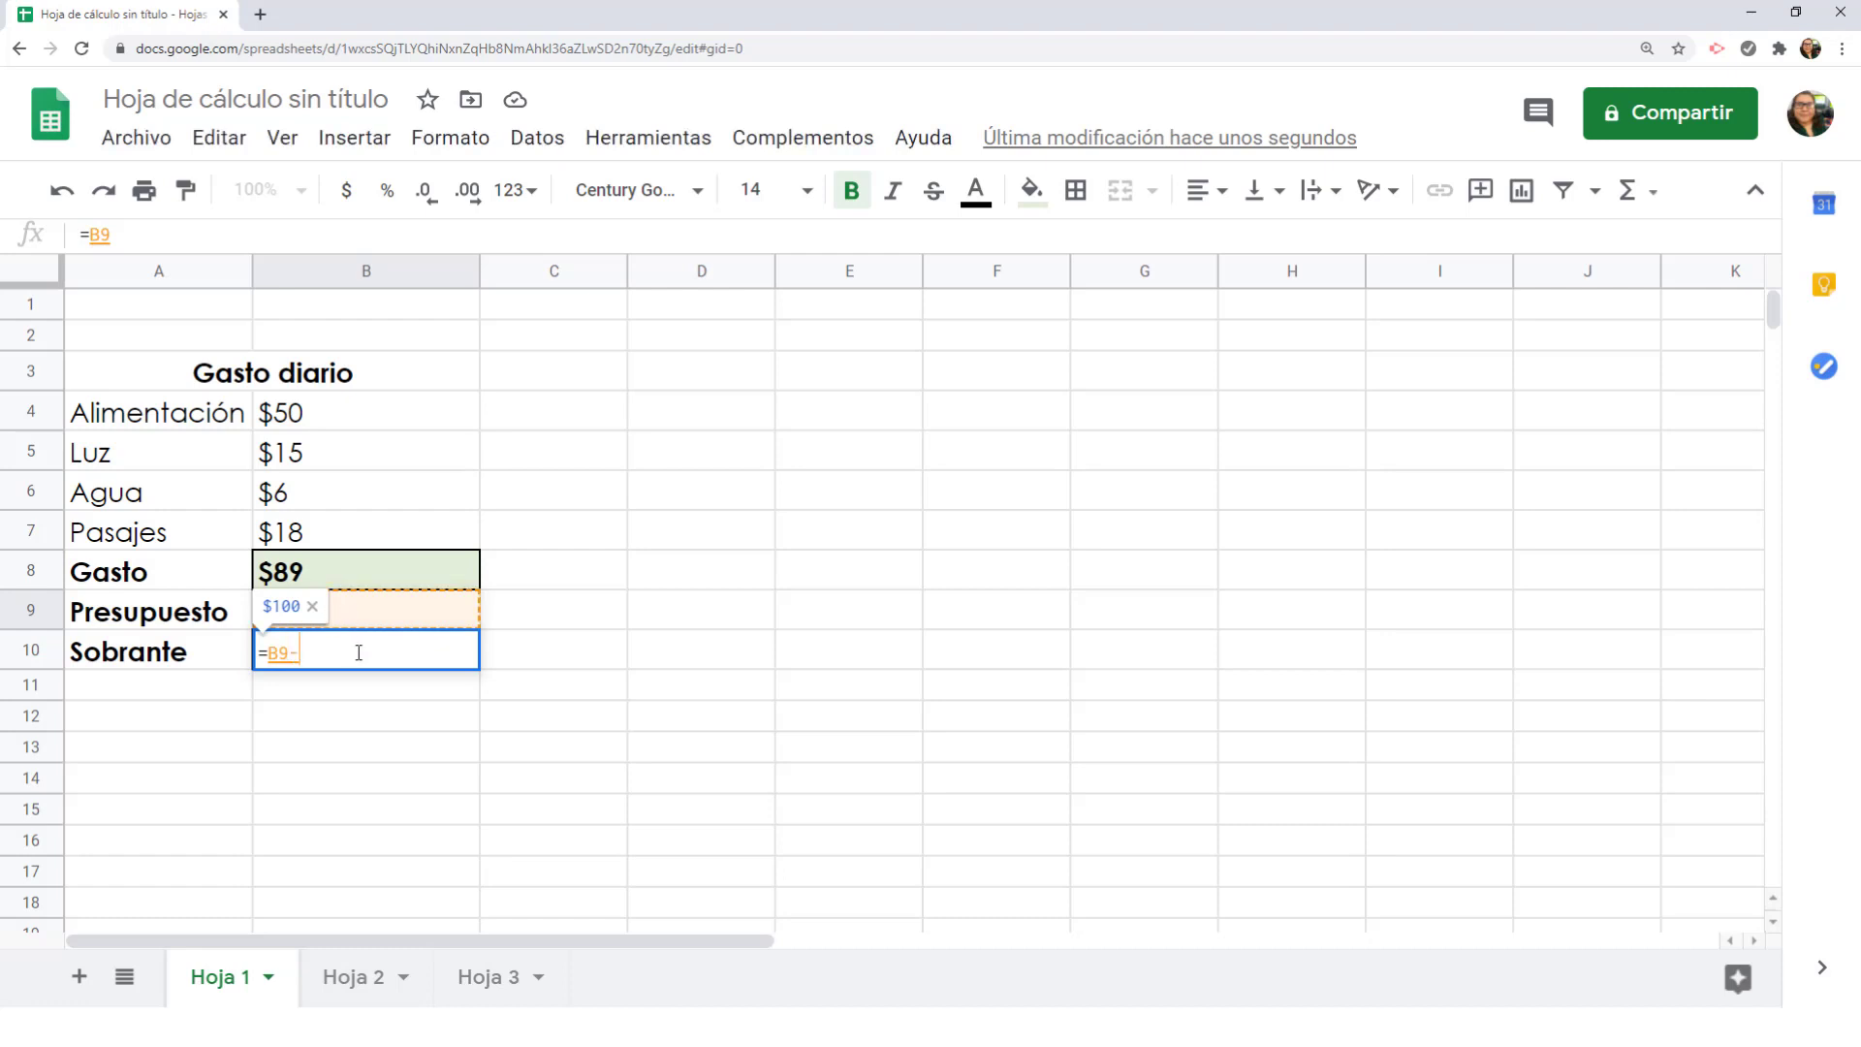
{"action": "left_click", "coordinate": [396, 571]}
{"action": "key", "text": "Return"}
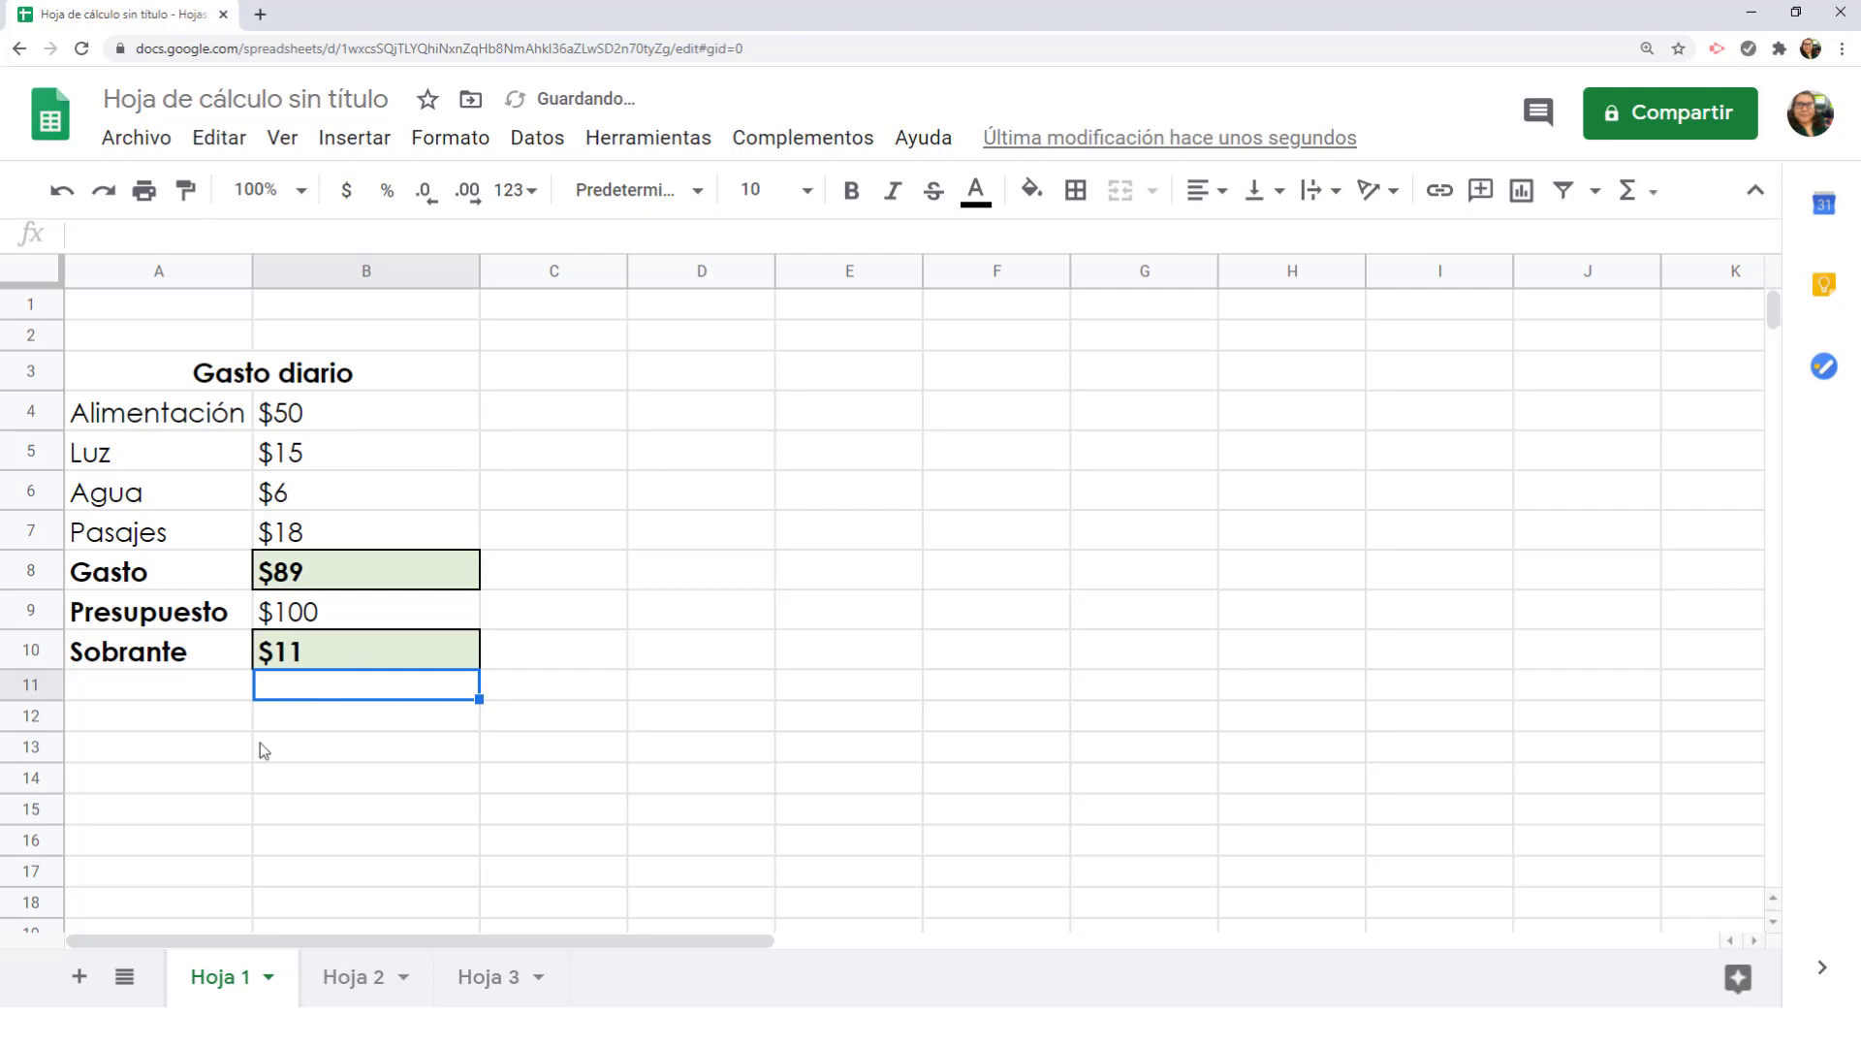
On sheet Hoja 2, fill the Promedio cell C11 with the suggested formula =AVERAGE(C5:C10).
{"action": "left_click", "coordinate": [361, 977]}
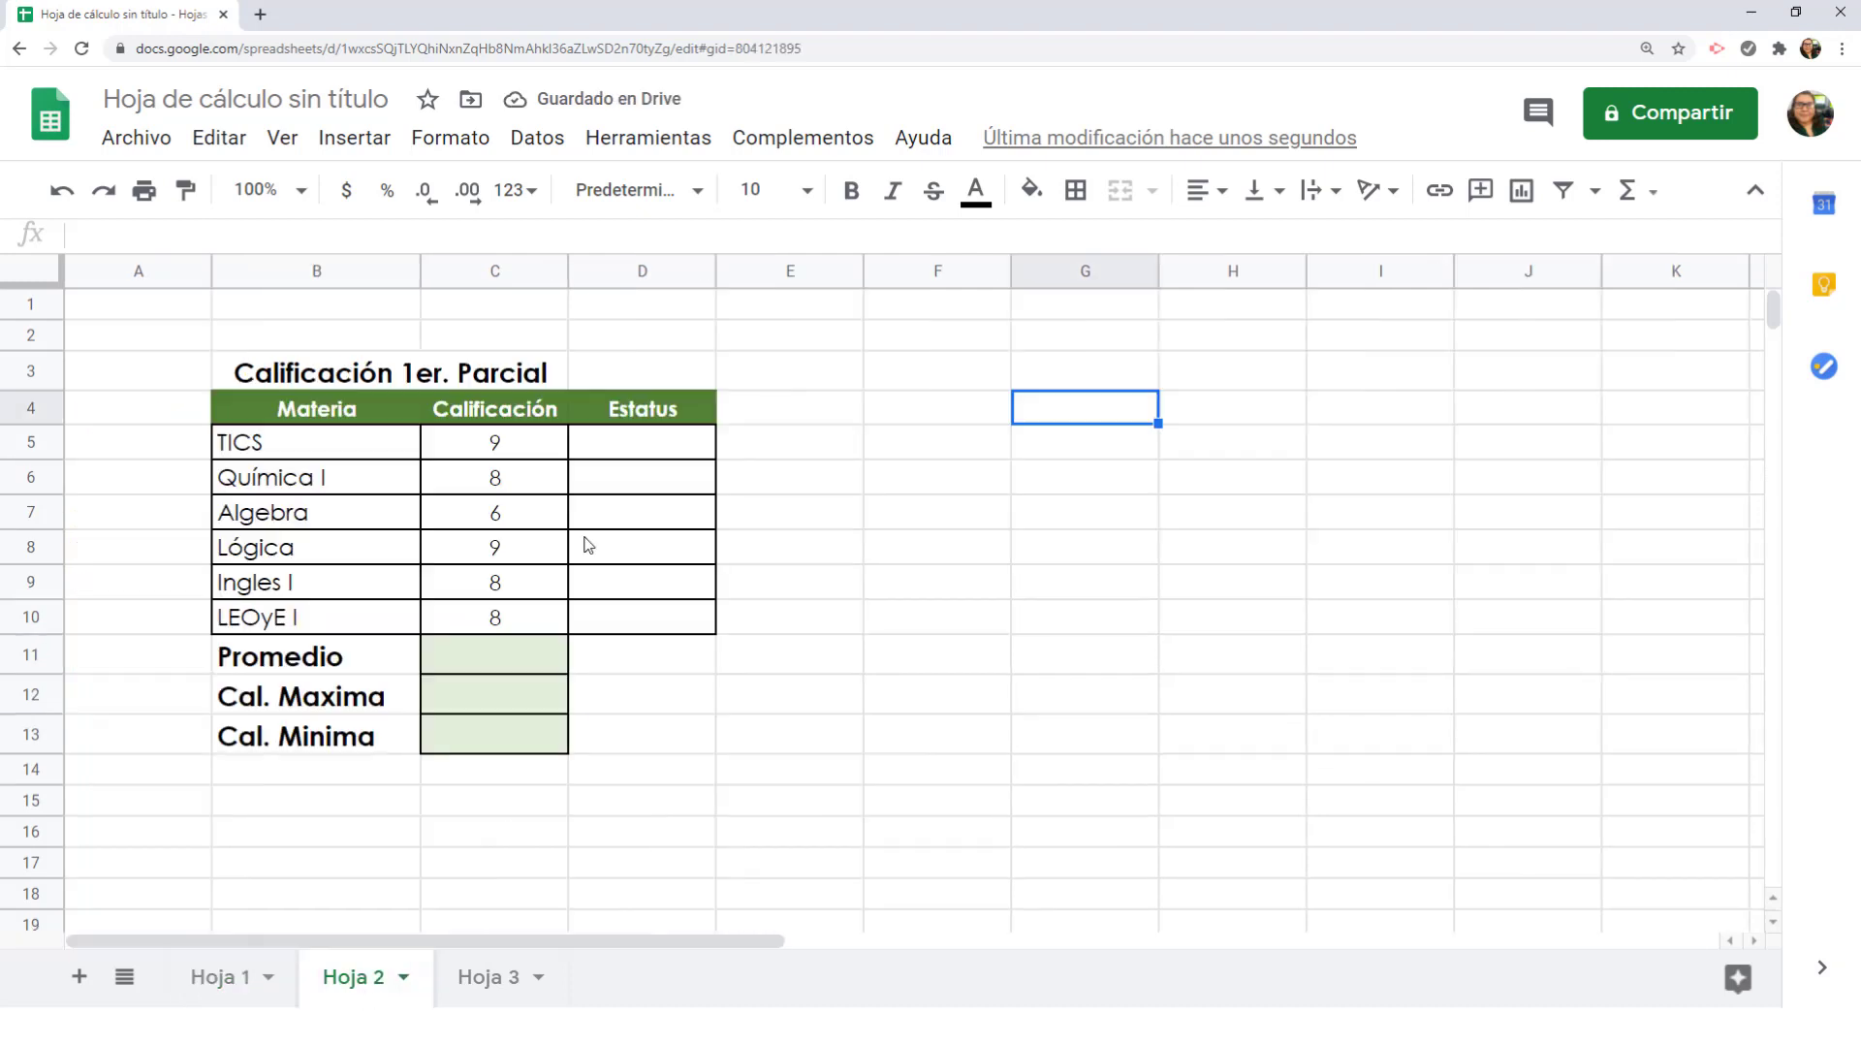
{"action": "left_click", "coordinate": [488, 669]}
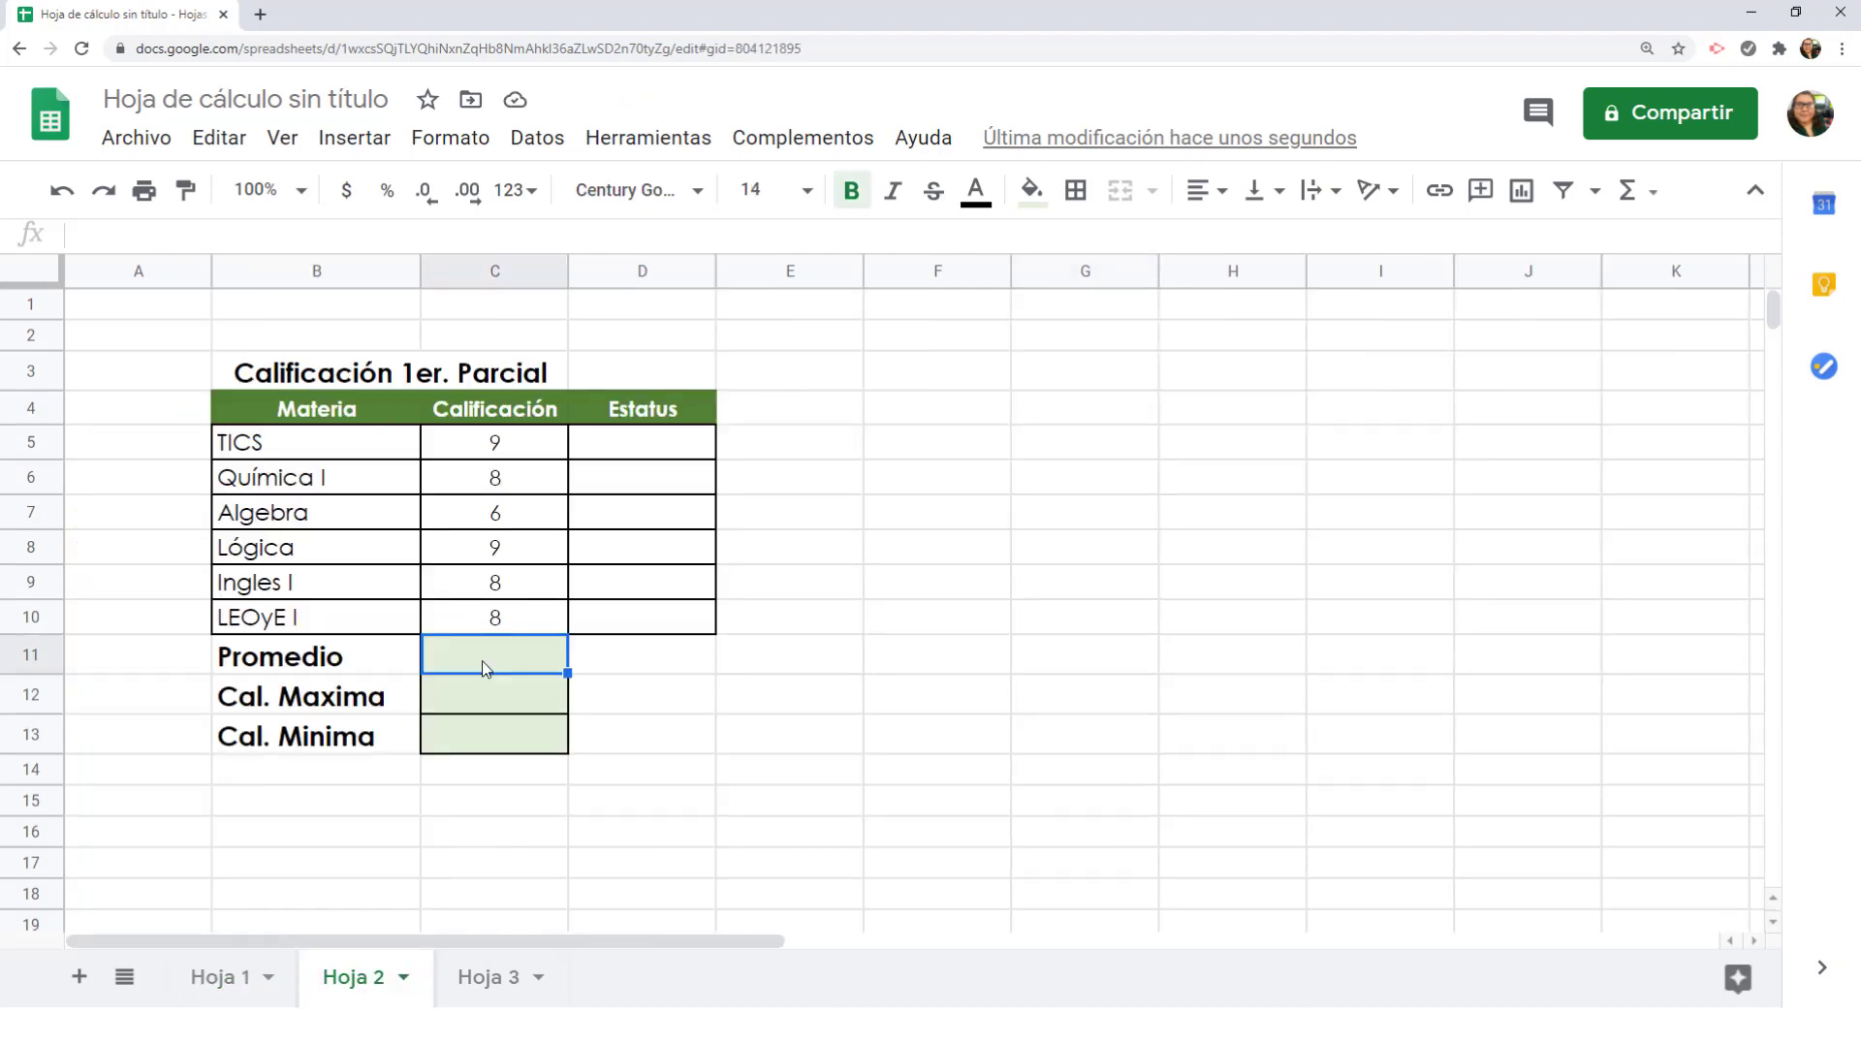
{"action": "type", "text": "="}
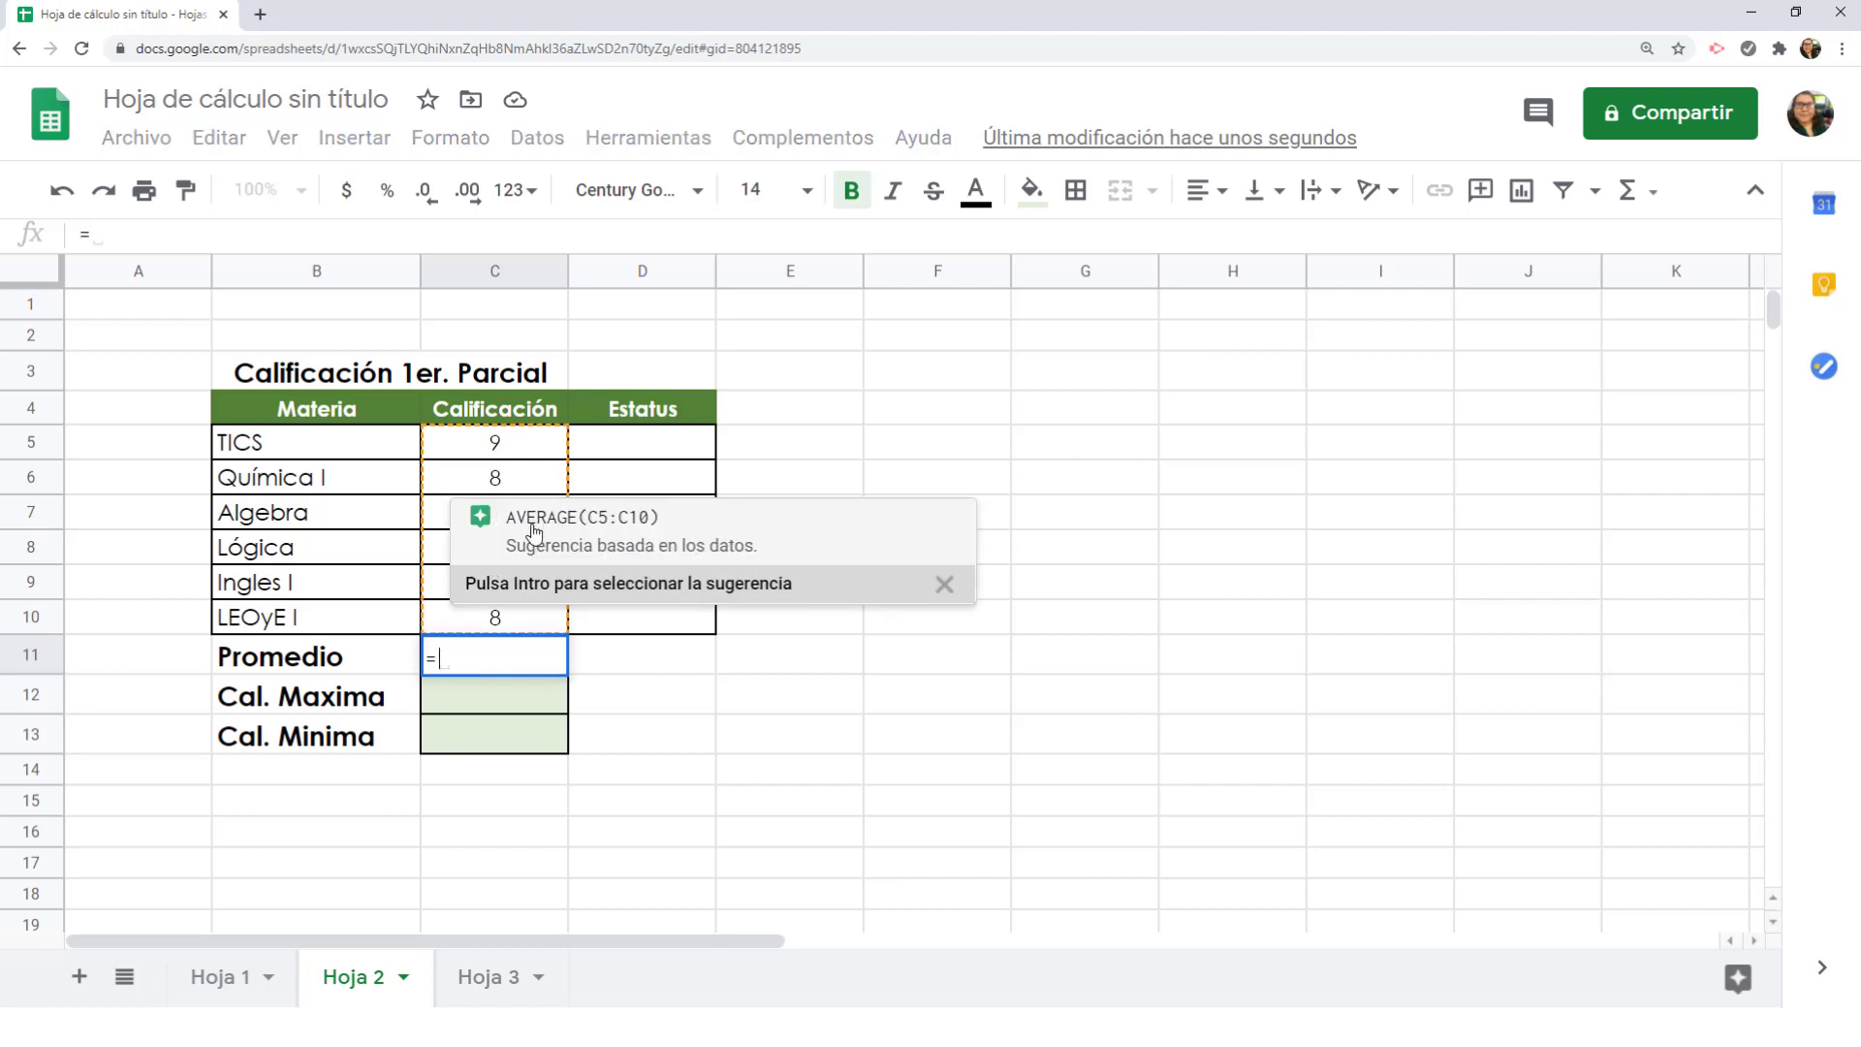
{"action": "left_click", "coordinate": [545, 522]}
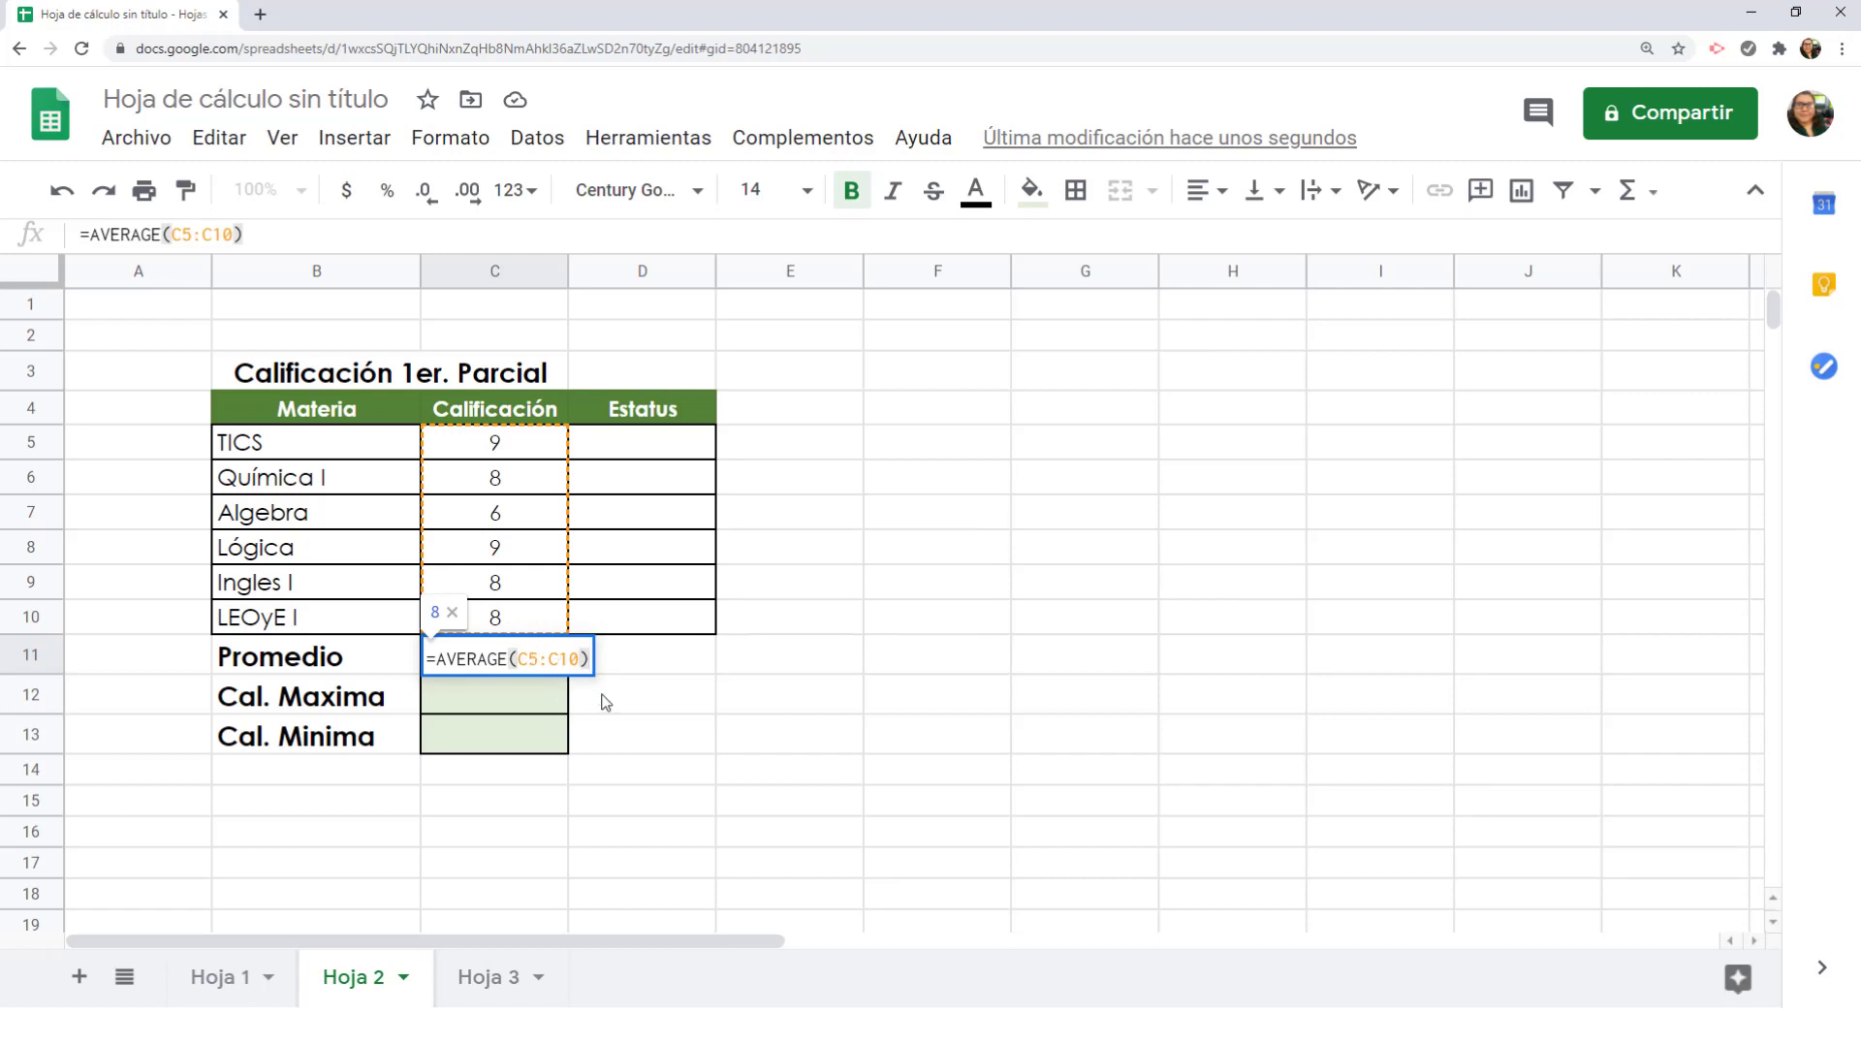
{"action": "key", "text": "Return"}
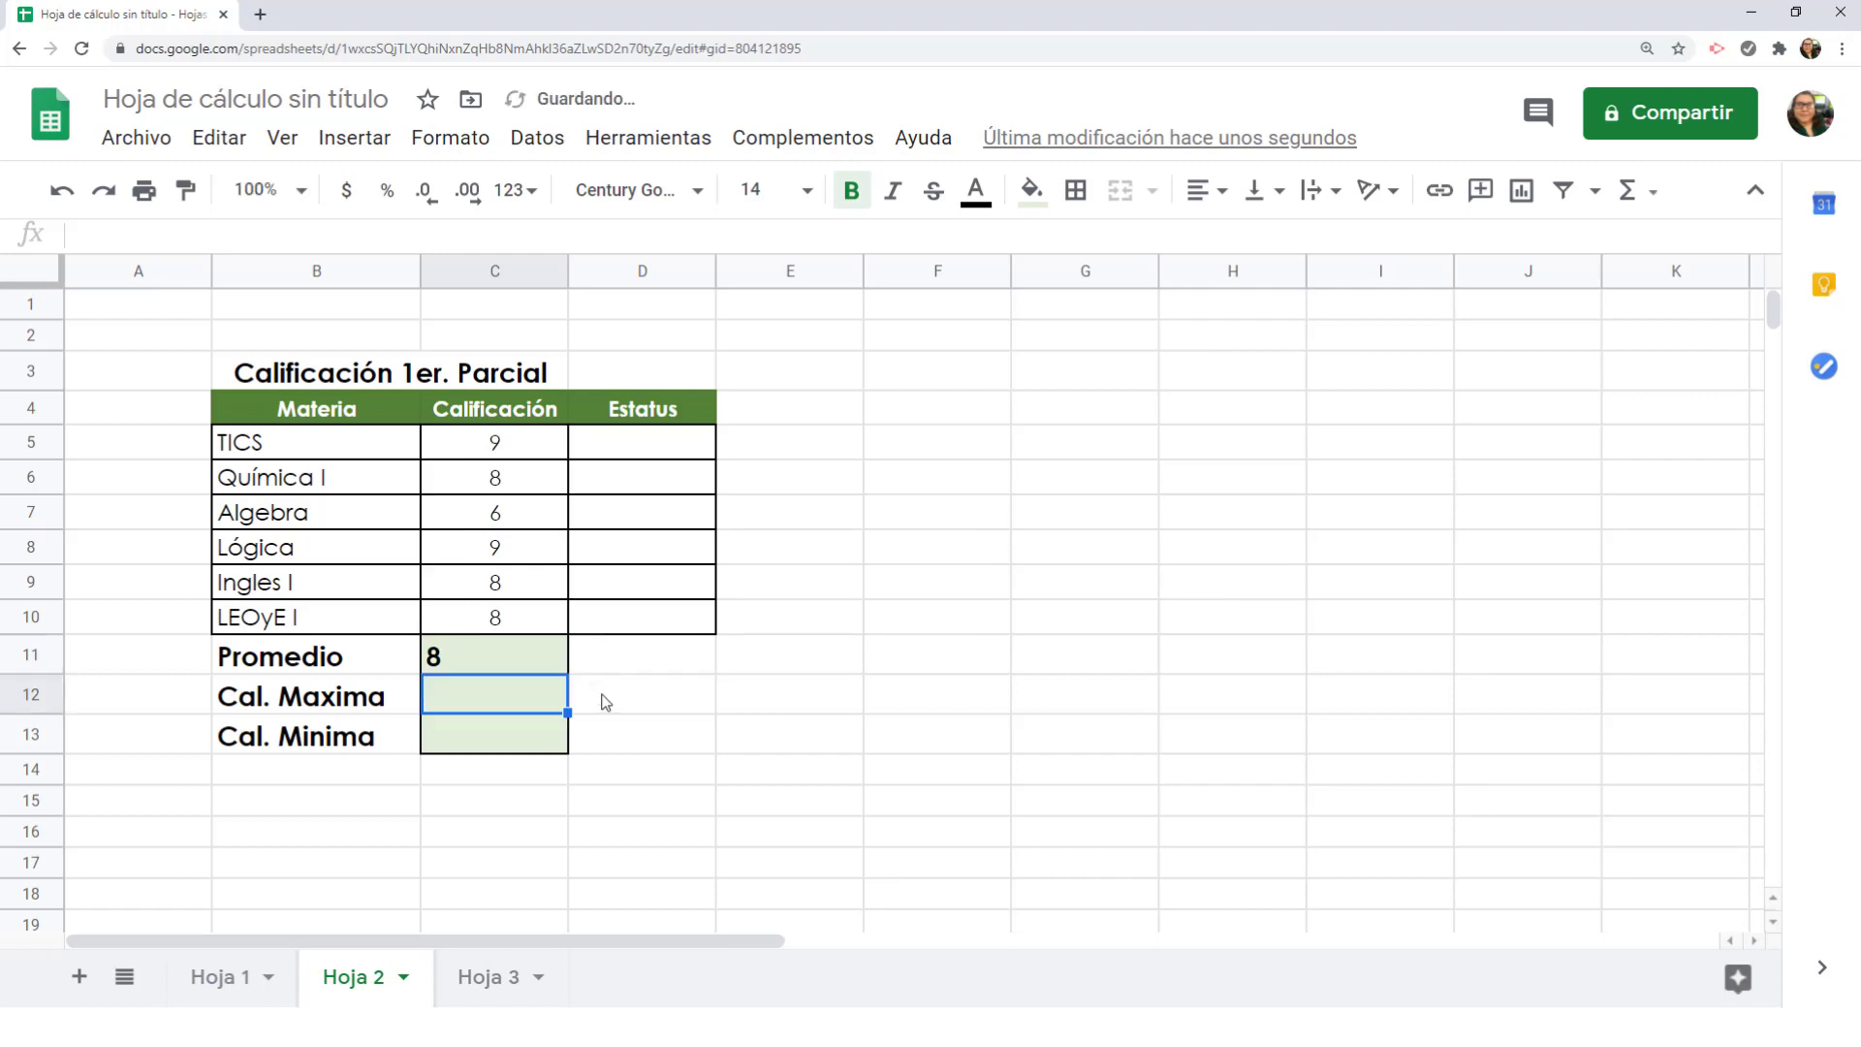
Format the Promedio value in C11 to show two decimal places.
{"action": "left_click", "coordinate": [465, 659]}
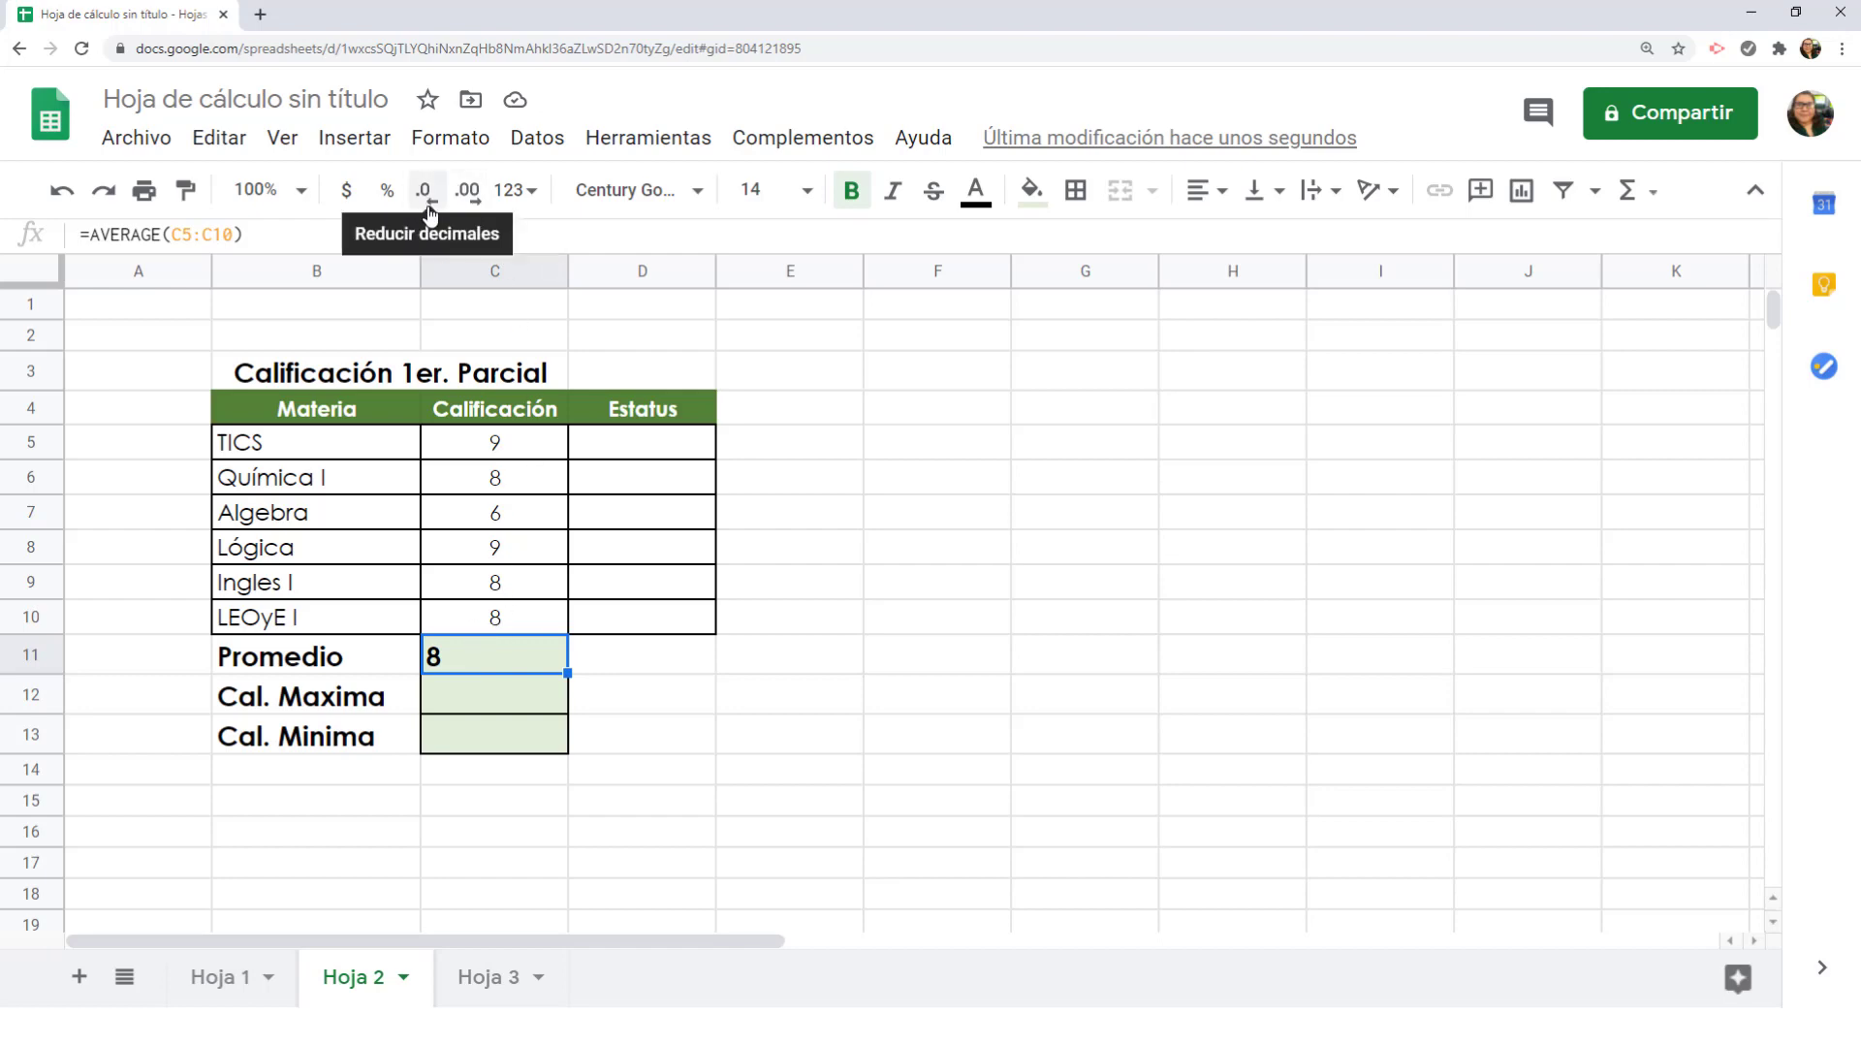
{"action": "left_click", "coordinate": [468, 201]}
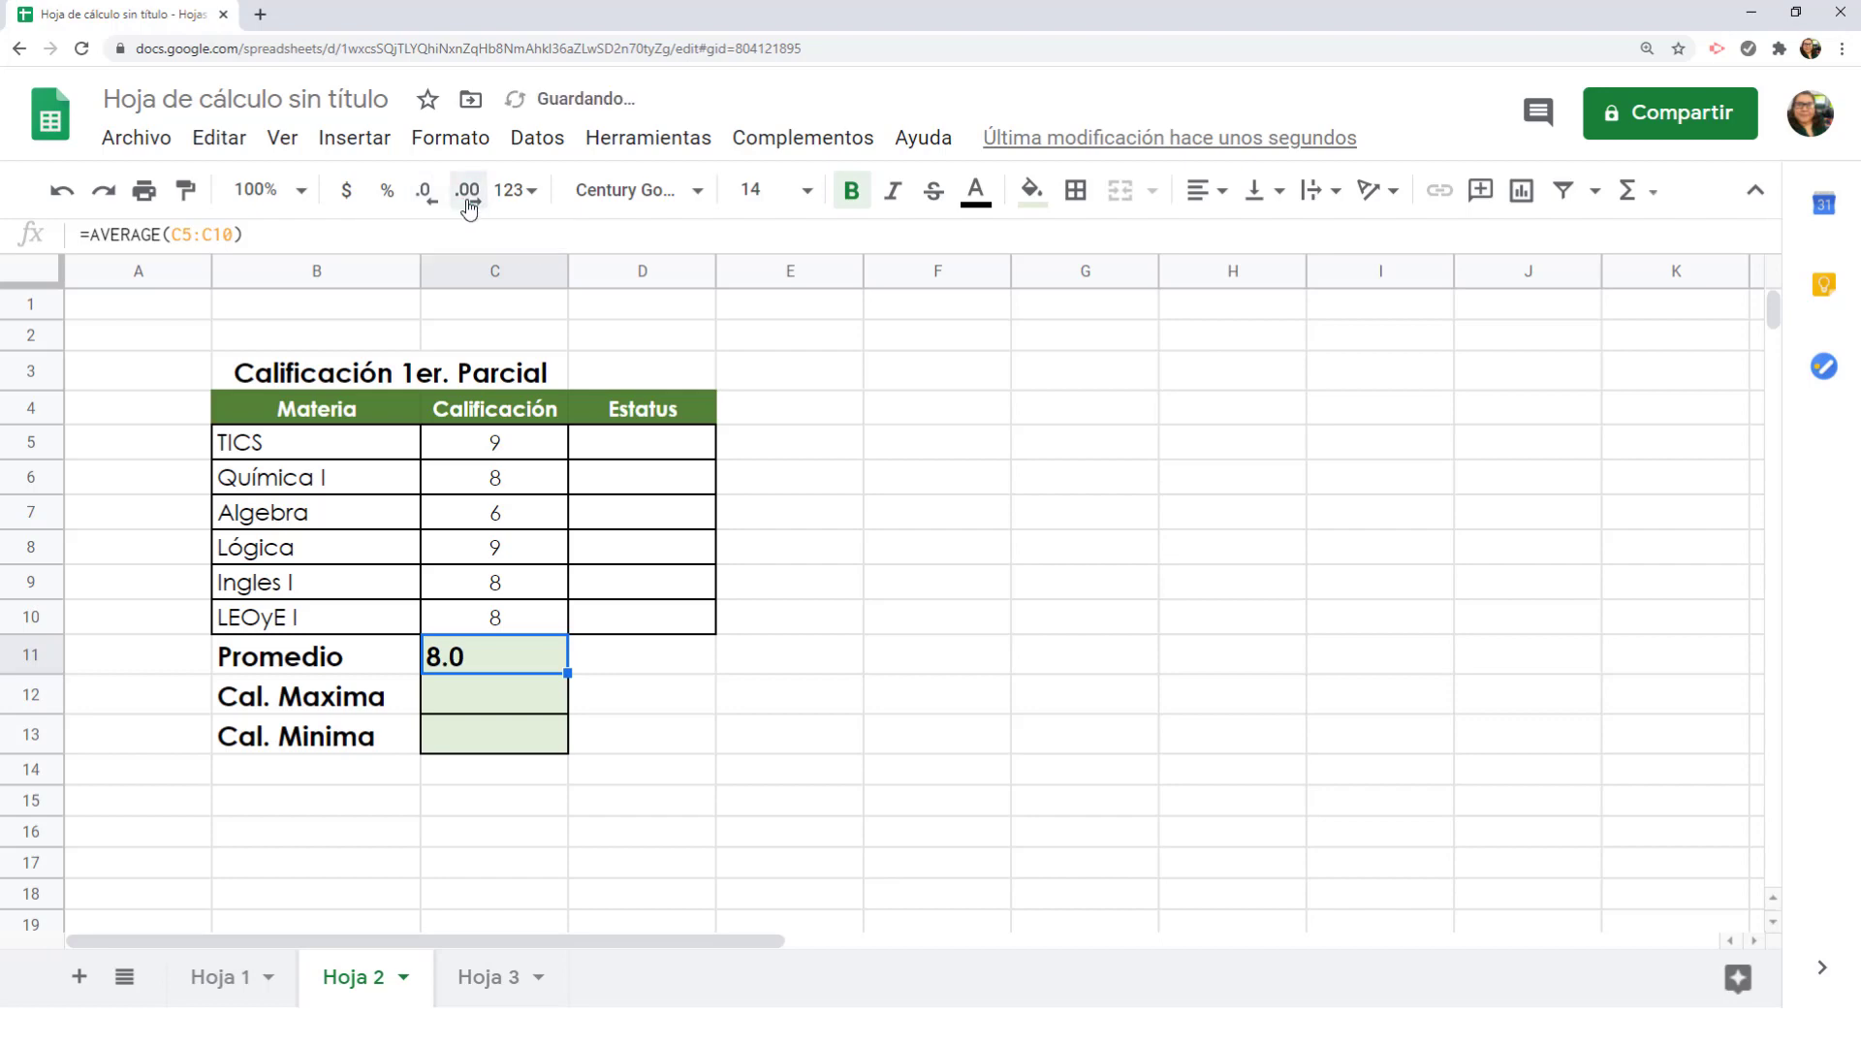
{"action": "left_click", "coordinate": [468, 201]}
Enter =max(C5:C10) in the Cal. Maxima cell C12 to get the highest grade.
{"action": "left_click", "coordinate": [458, 702]}
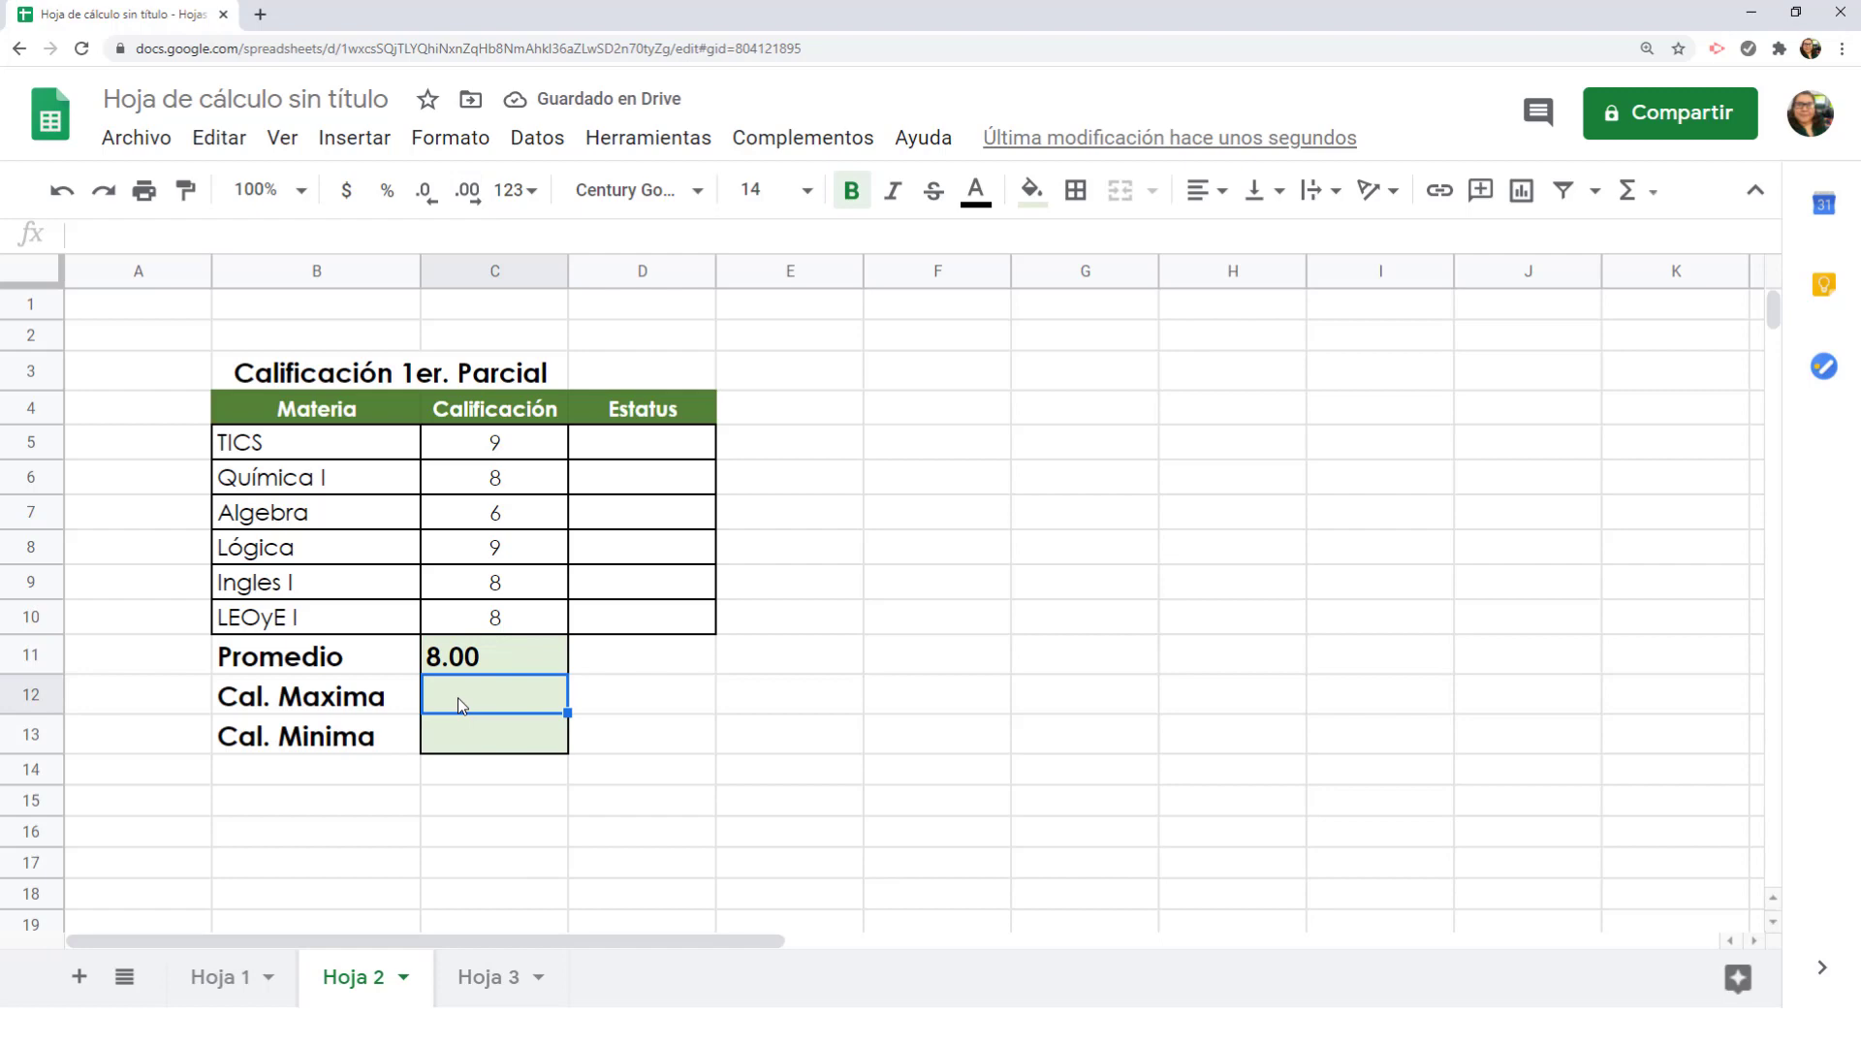
{"action": "type", "text": "="}
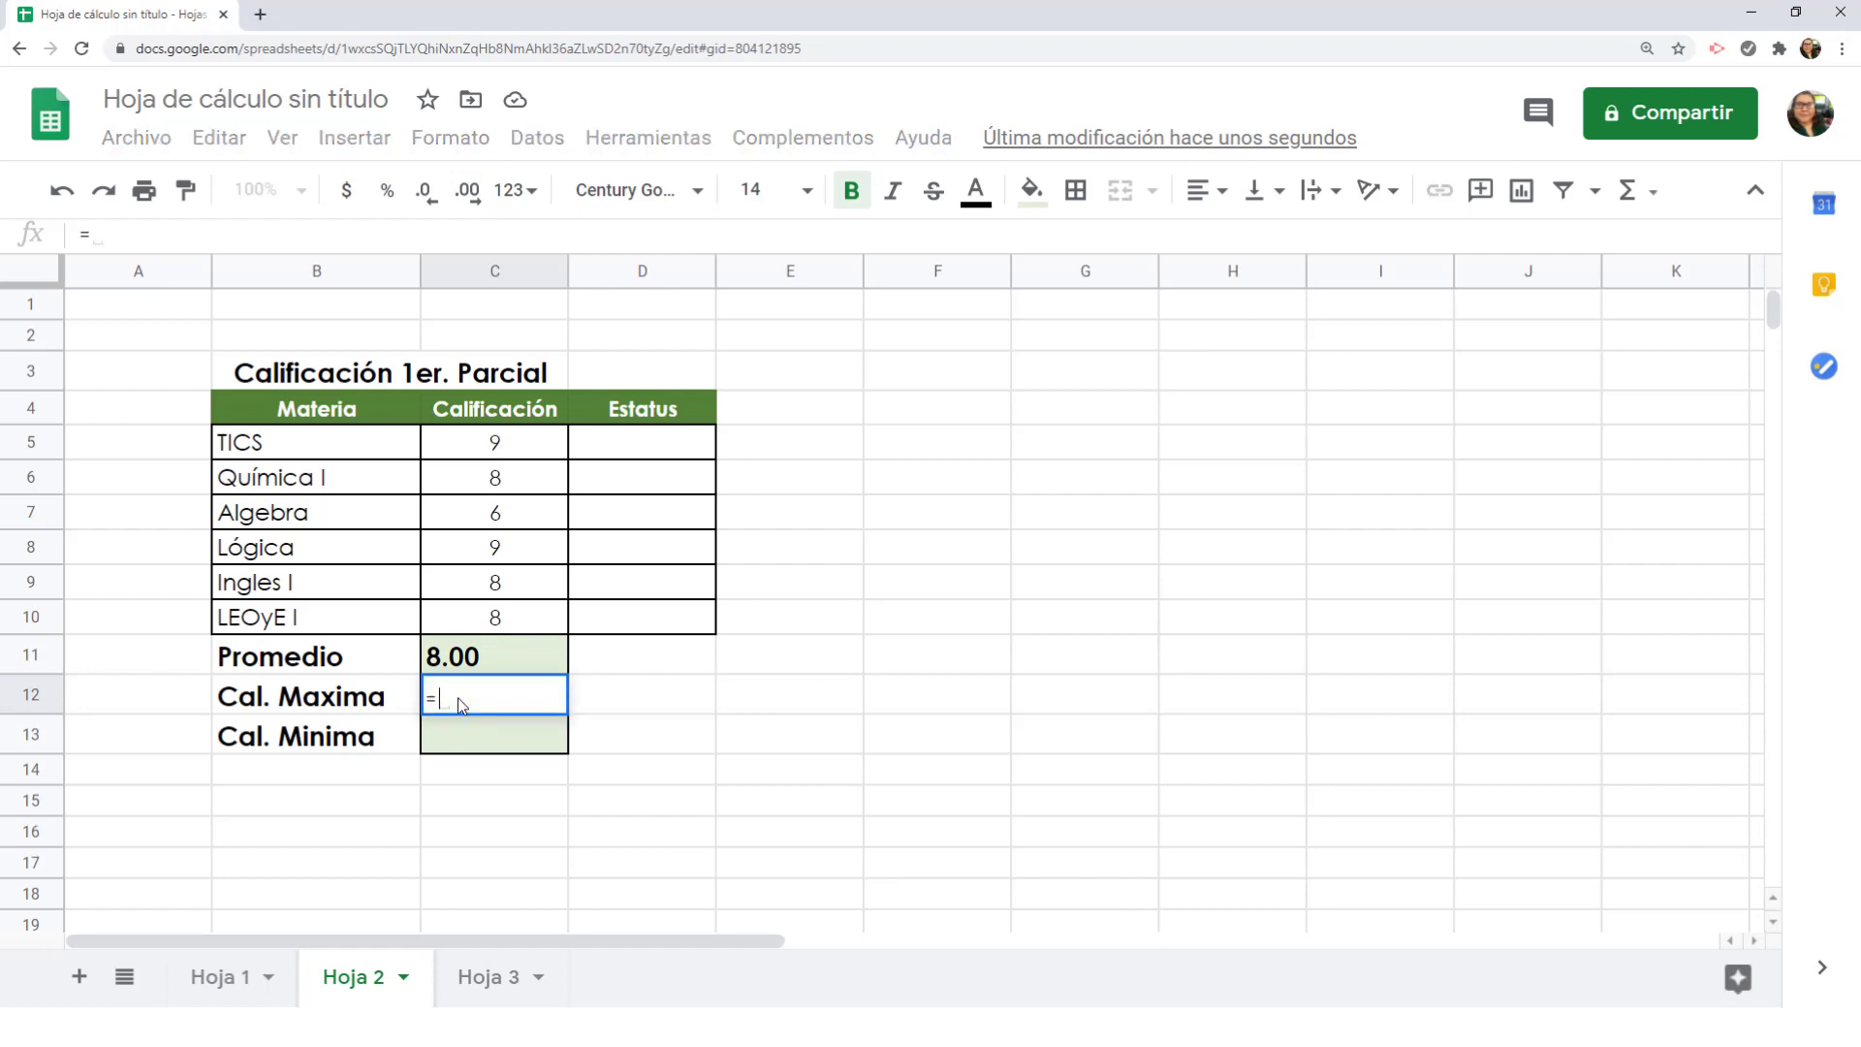
{"action": "type", "text": "max"}
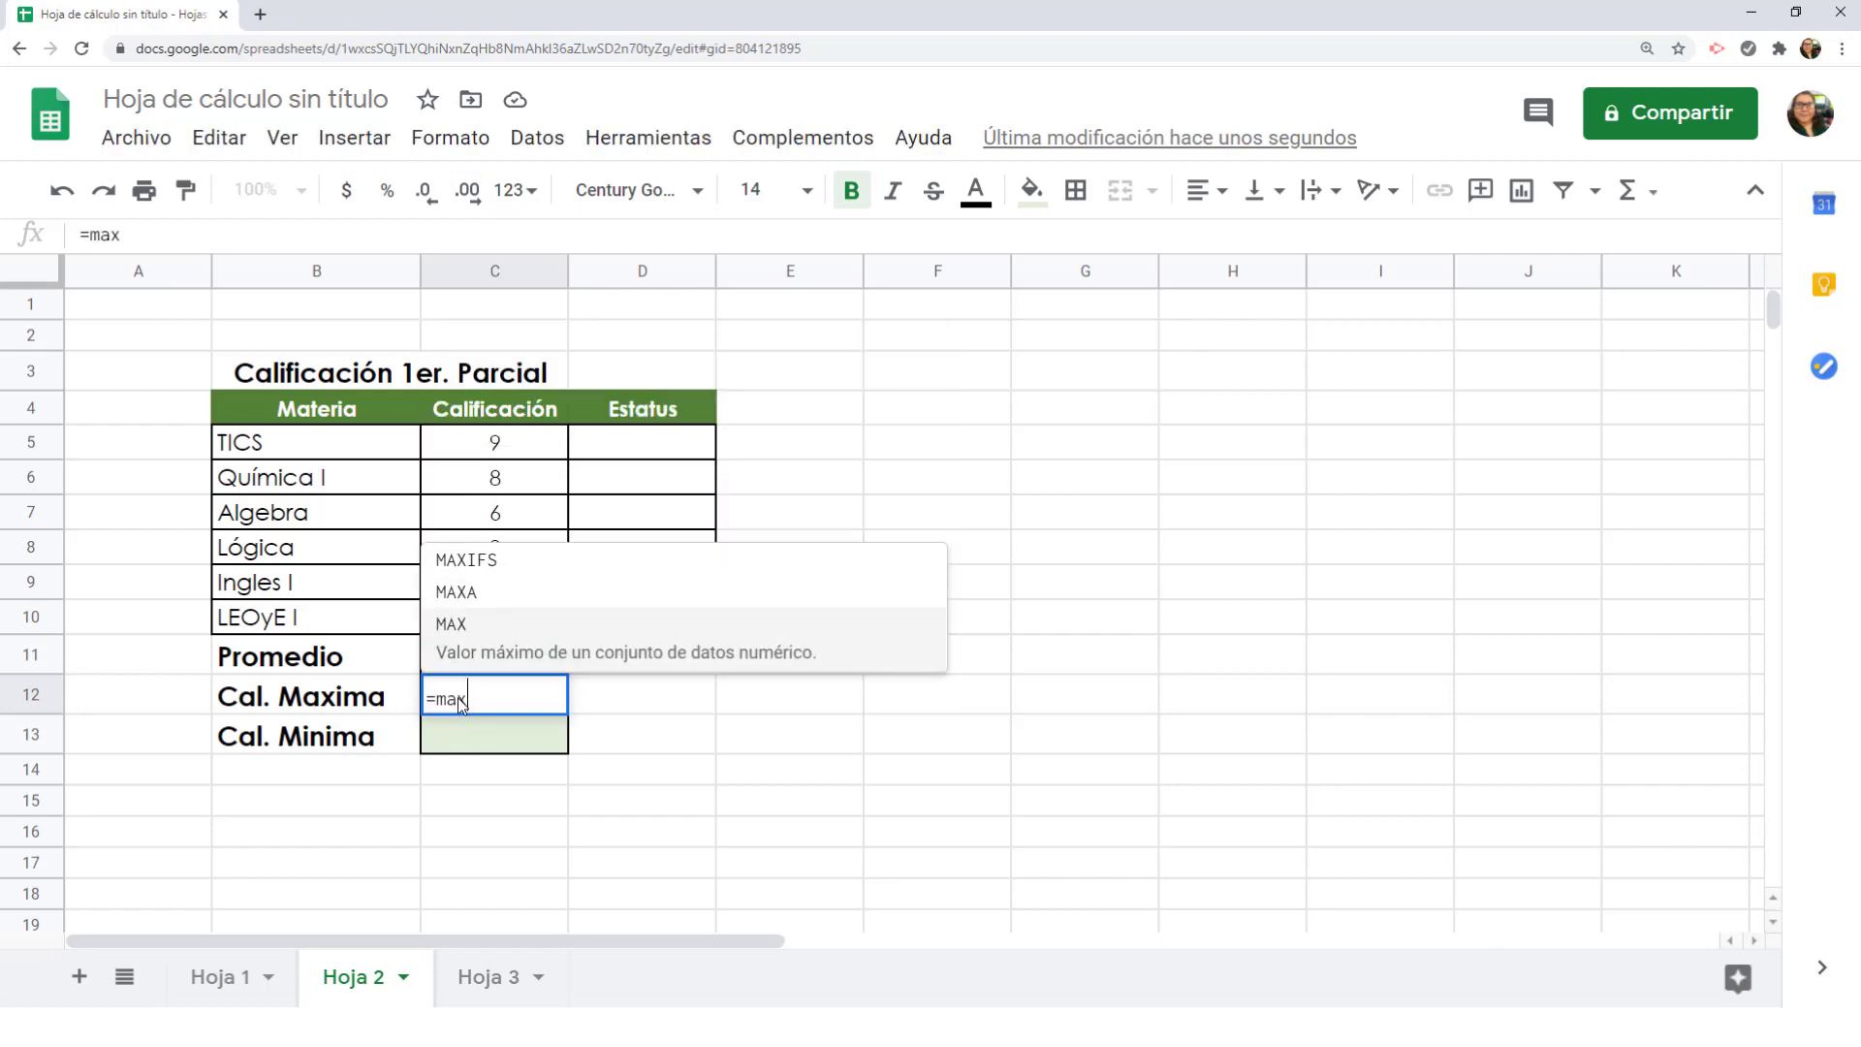
{"action": "type", "text": "("}
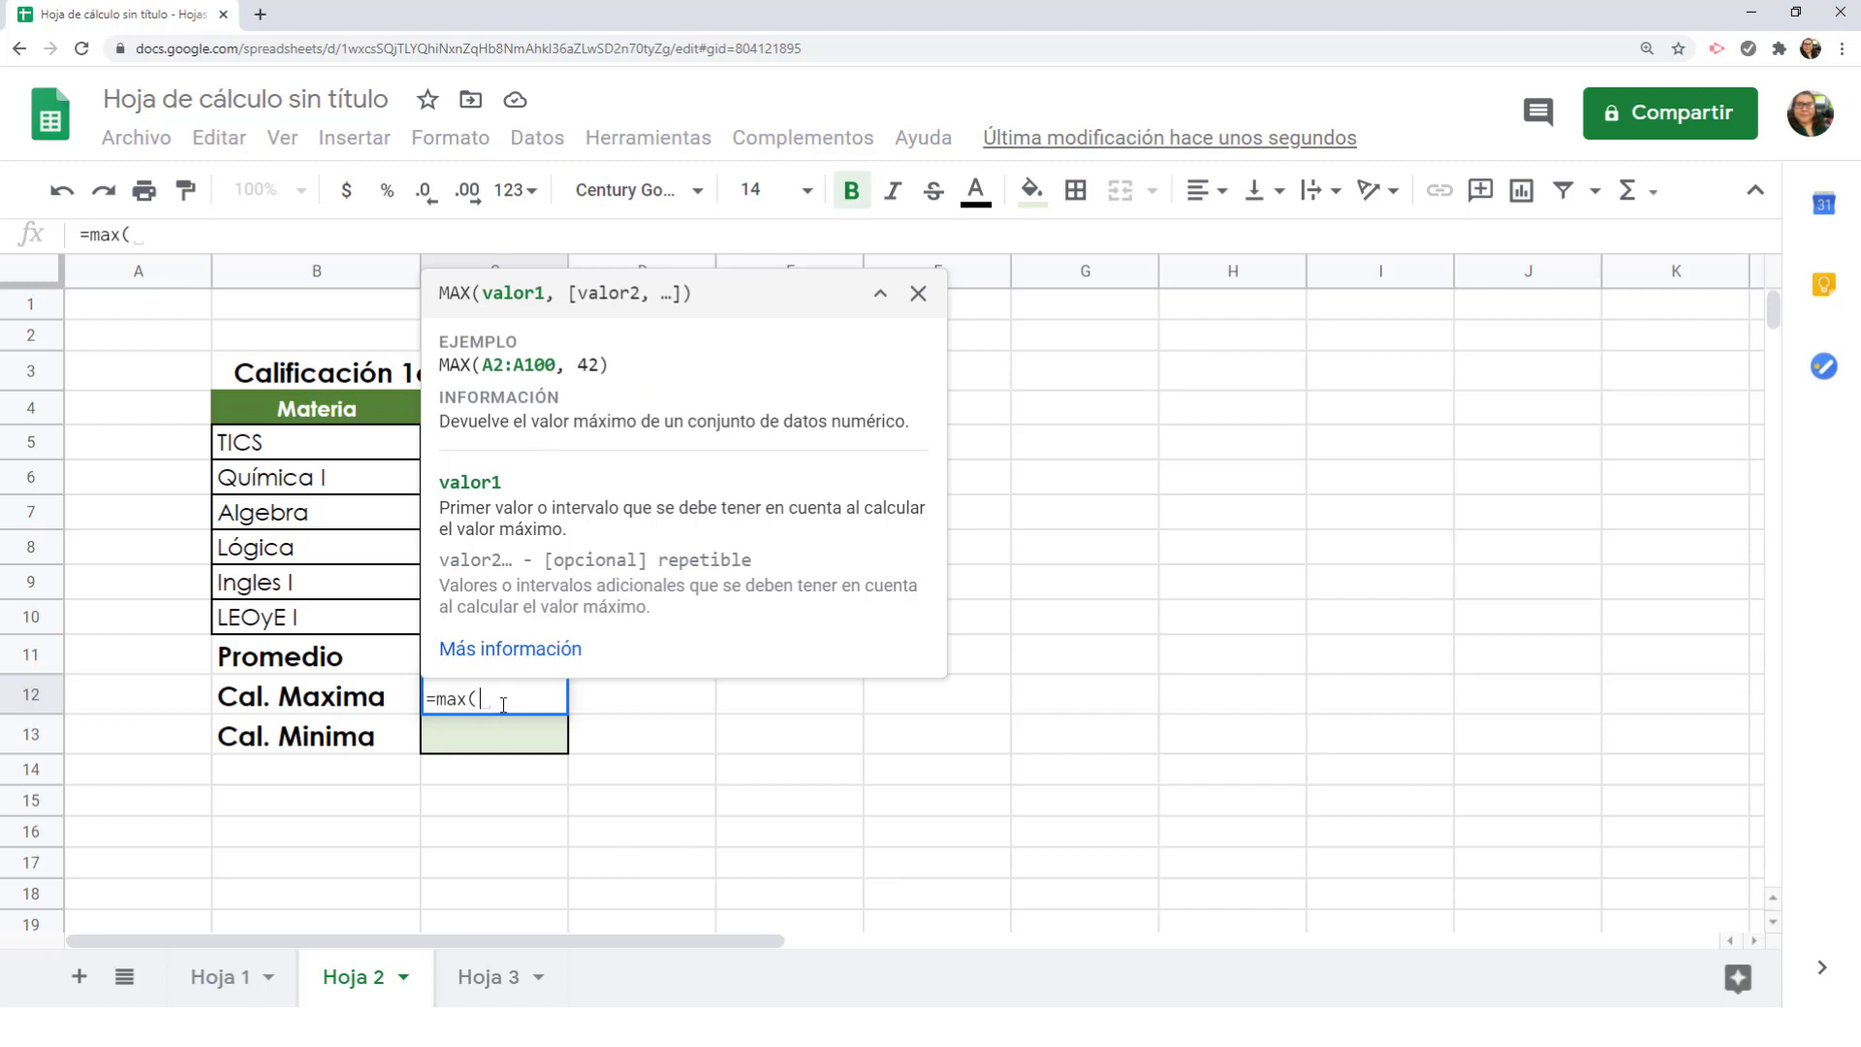
{"action": "left_click", "coordinate": [398, 442]}
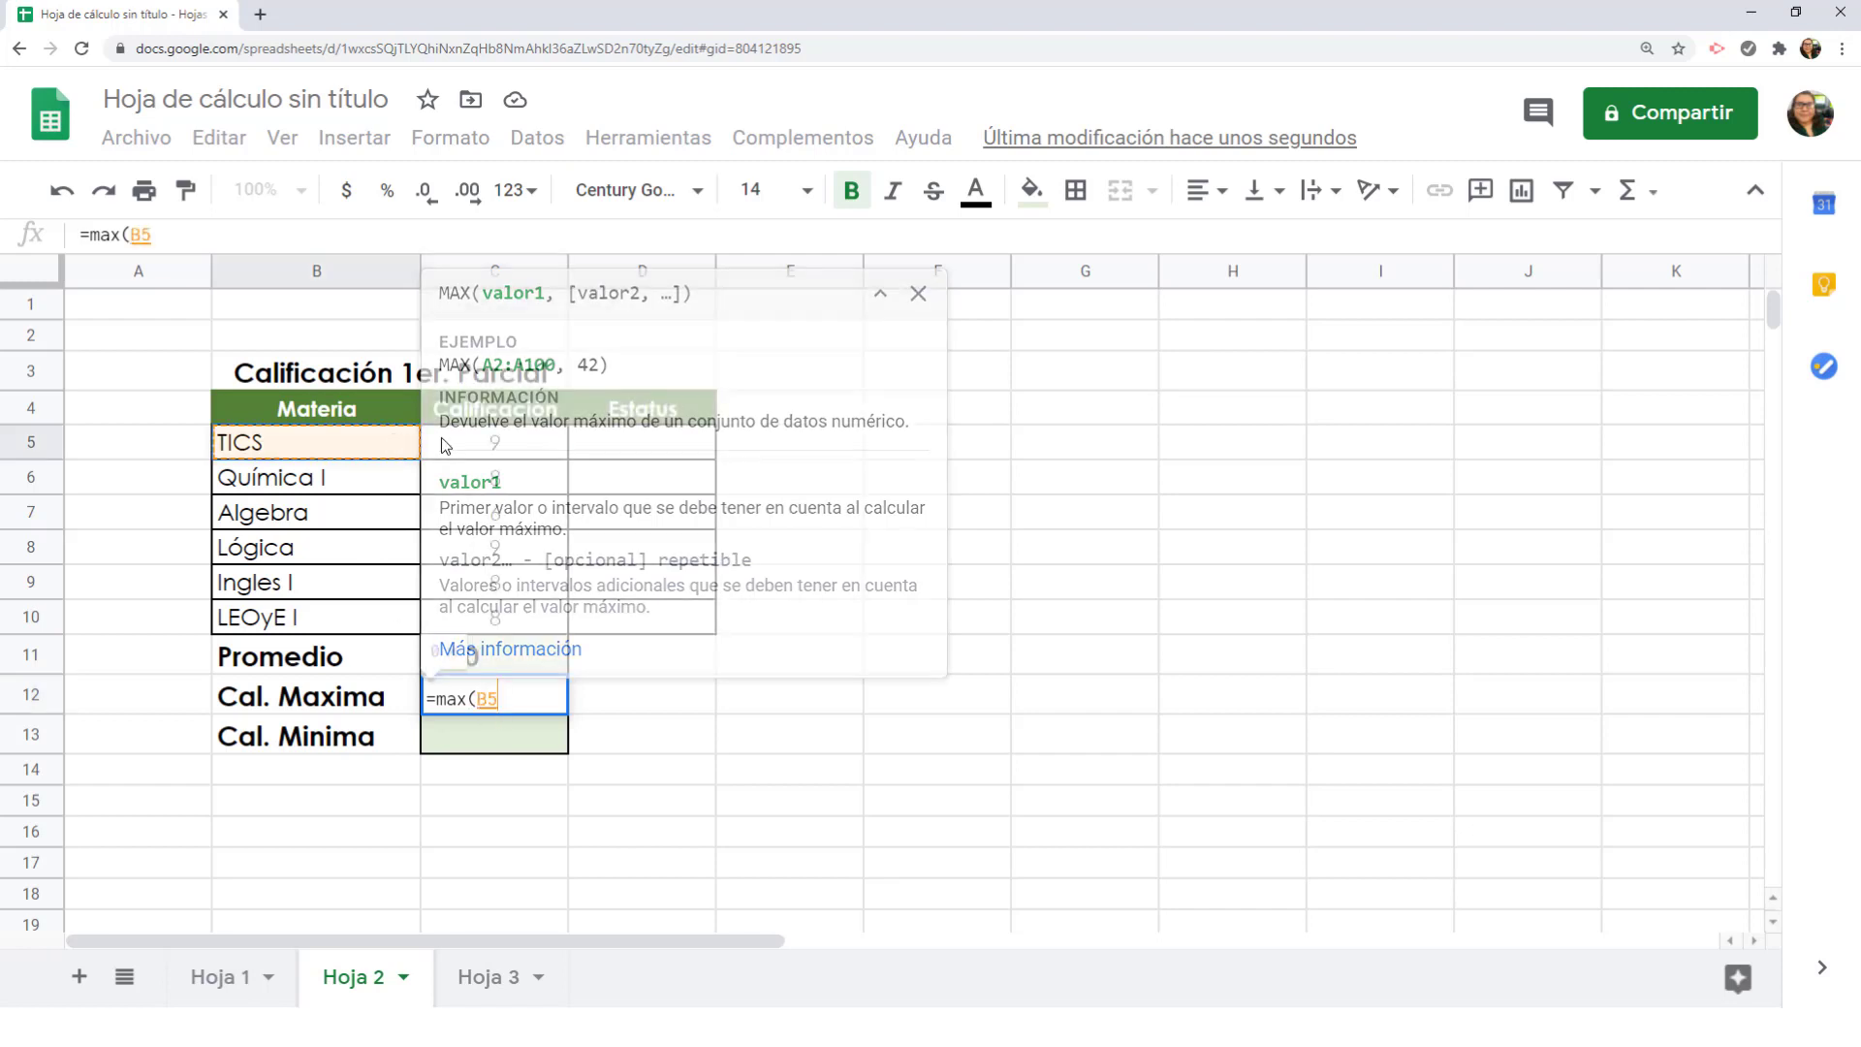
{"action": "left_click_drag", "start_coordinate": [471, 446], "coordinate": [491, 616]}
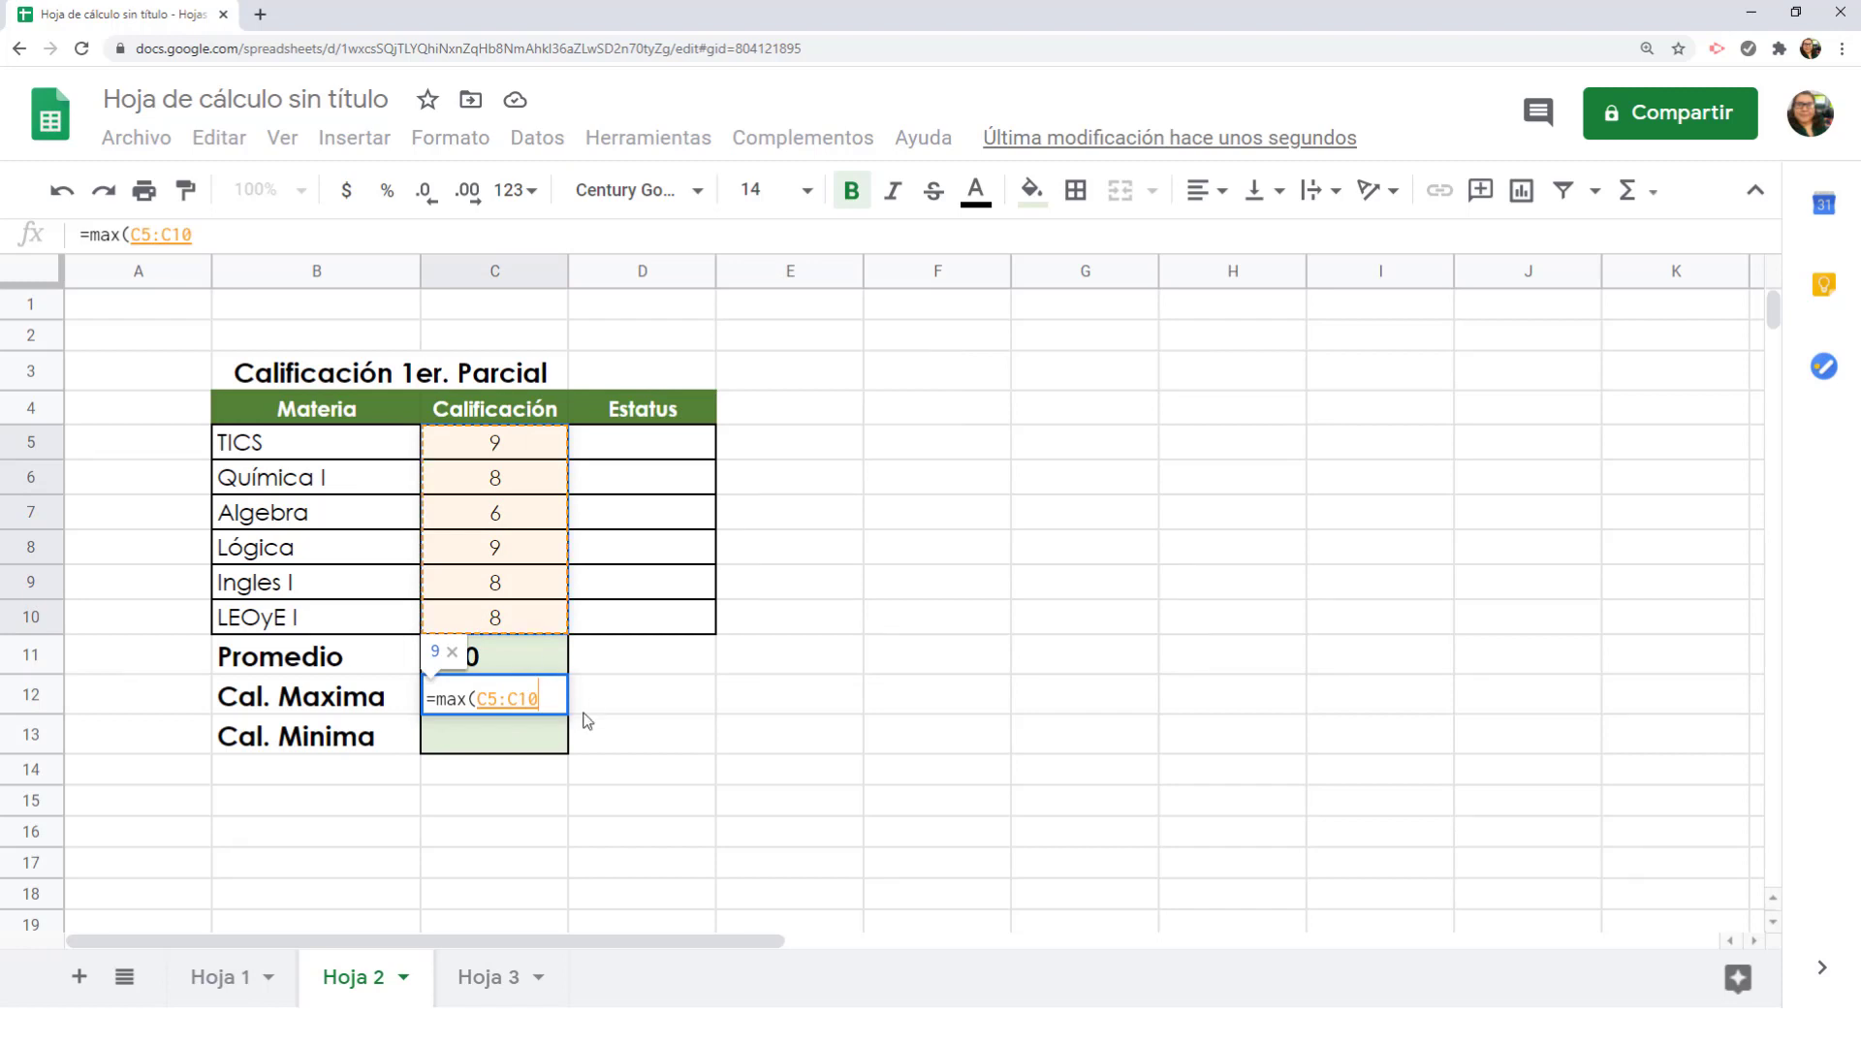
{"action": "type", "text": ")"}
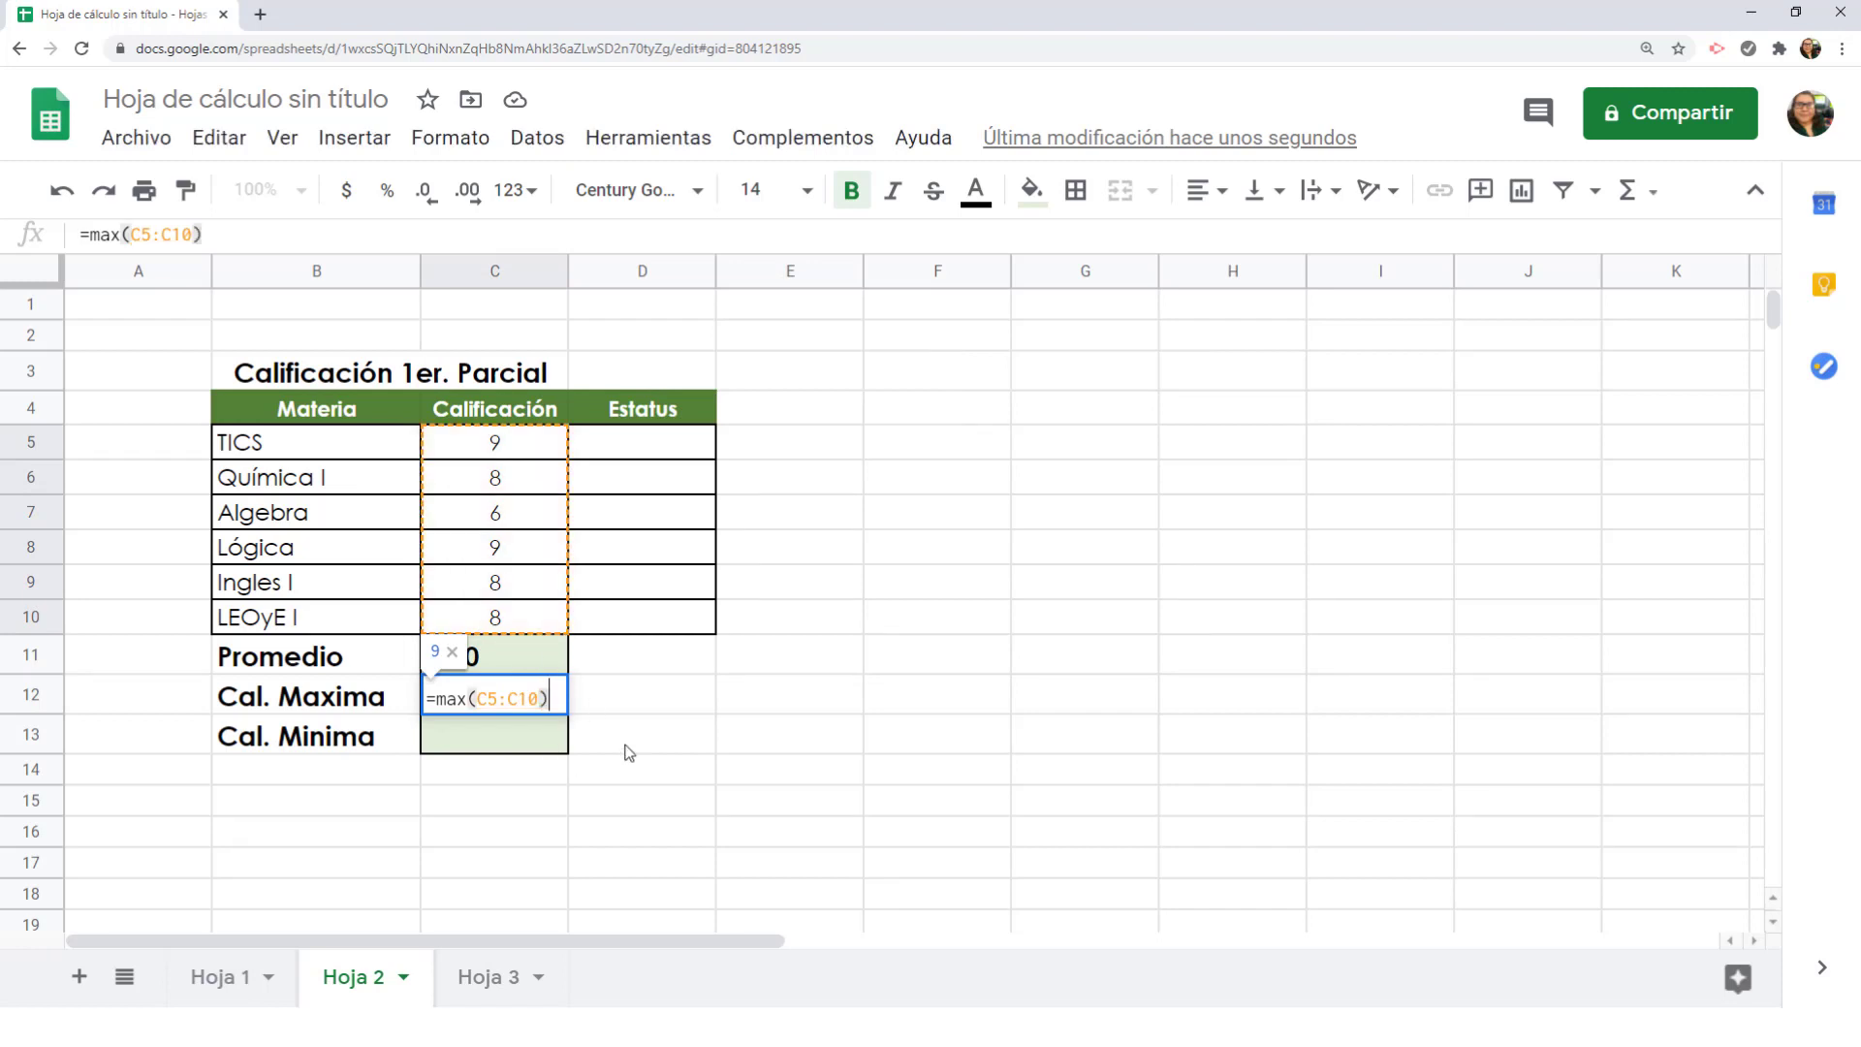
{"action": "key", "text": "Return"}
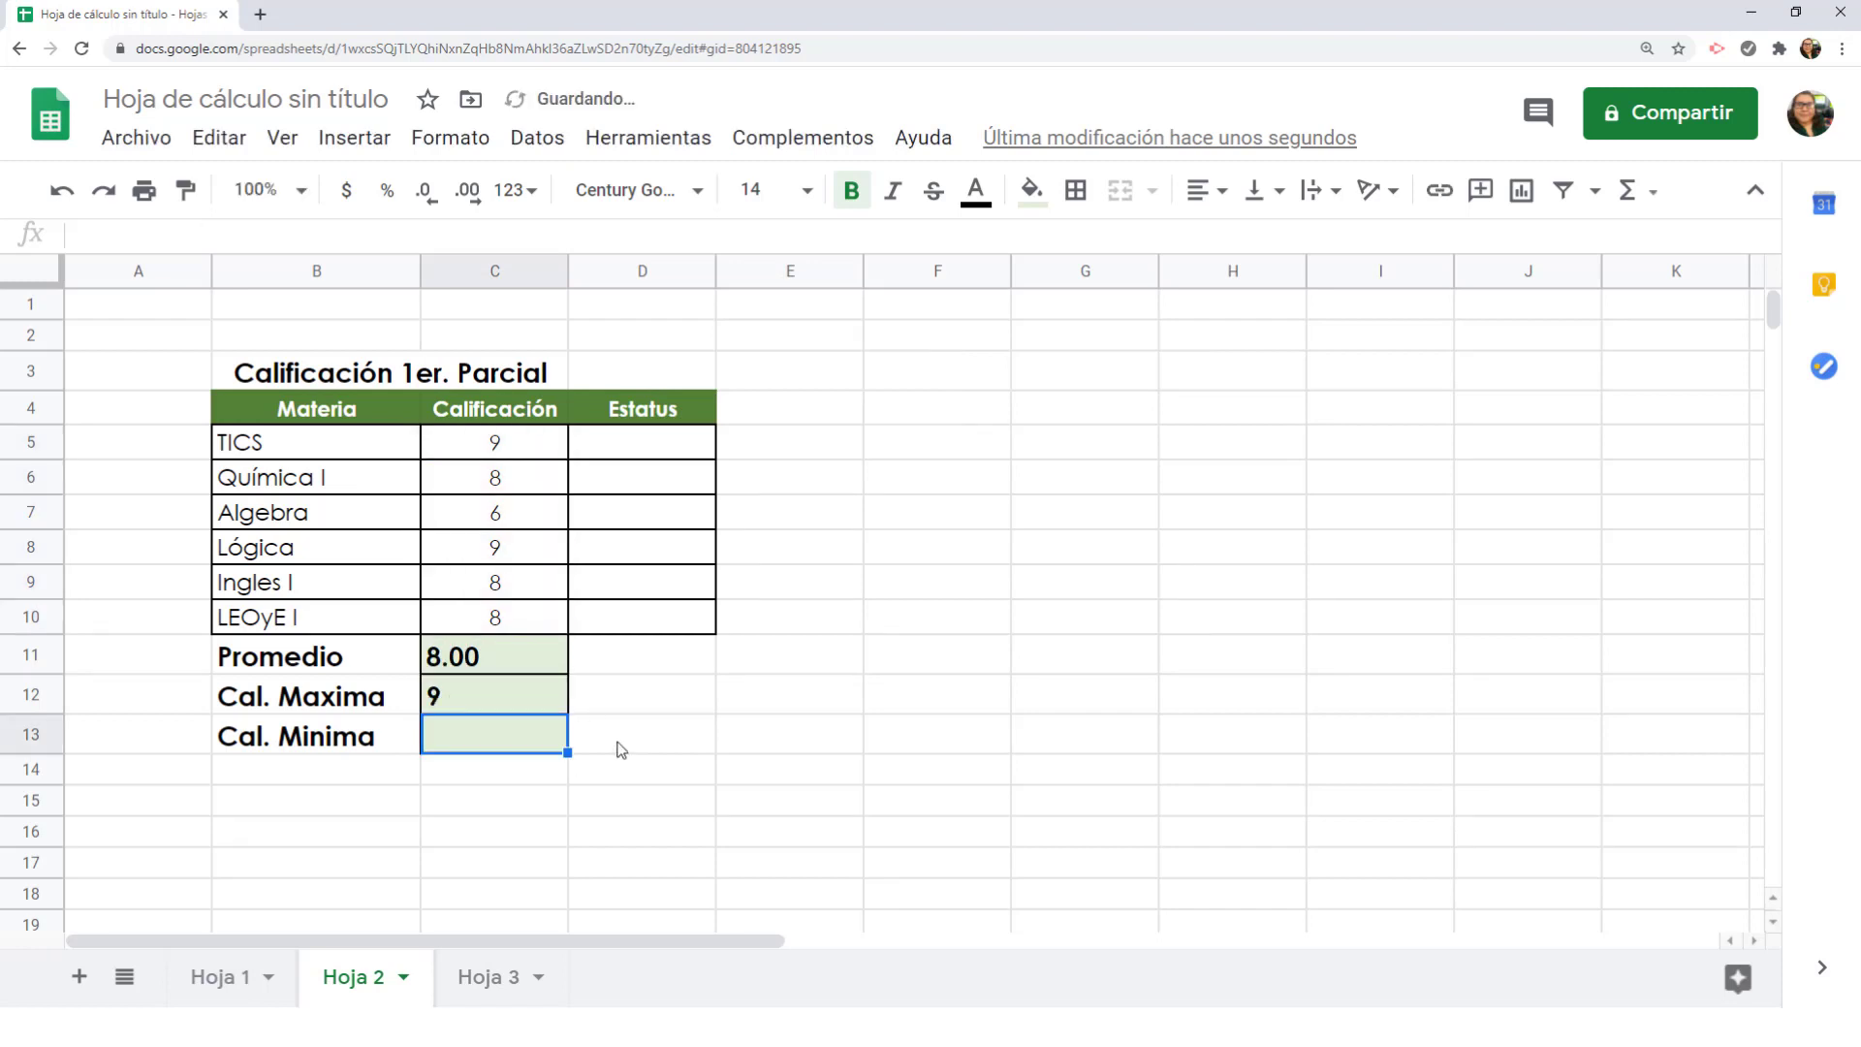
Enter =min(C5:C10) in the Cal. Minima cell C13 to get the lowest grade.
{"action": "type", "text": "=min("}
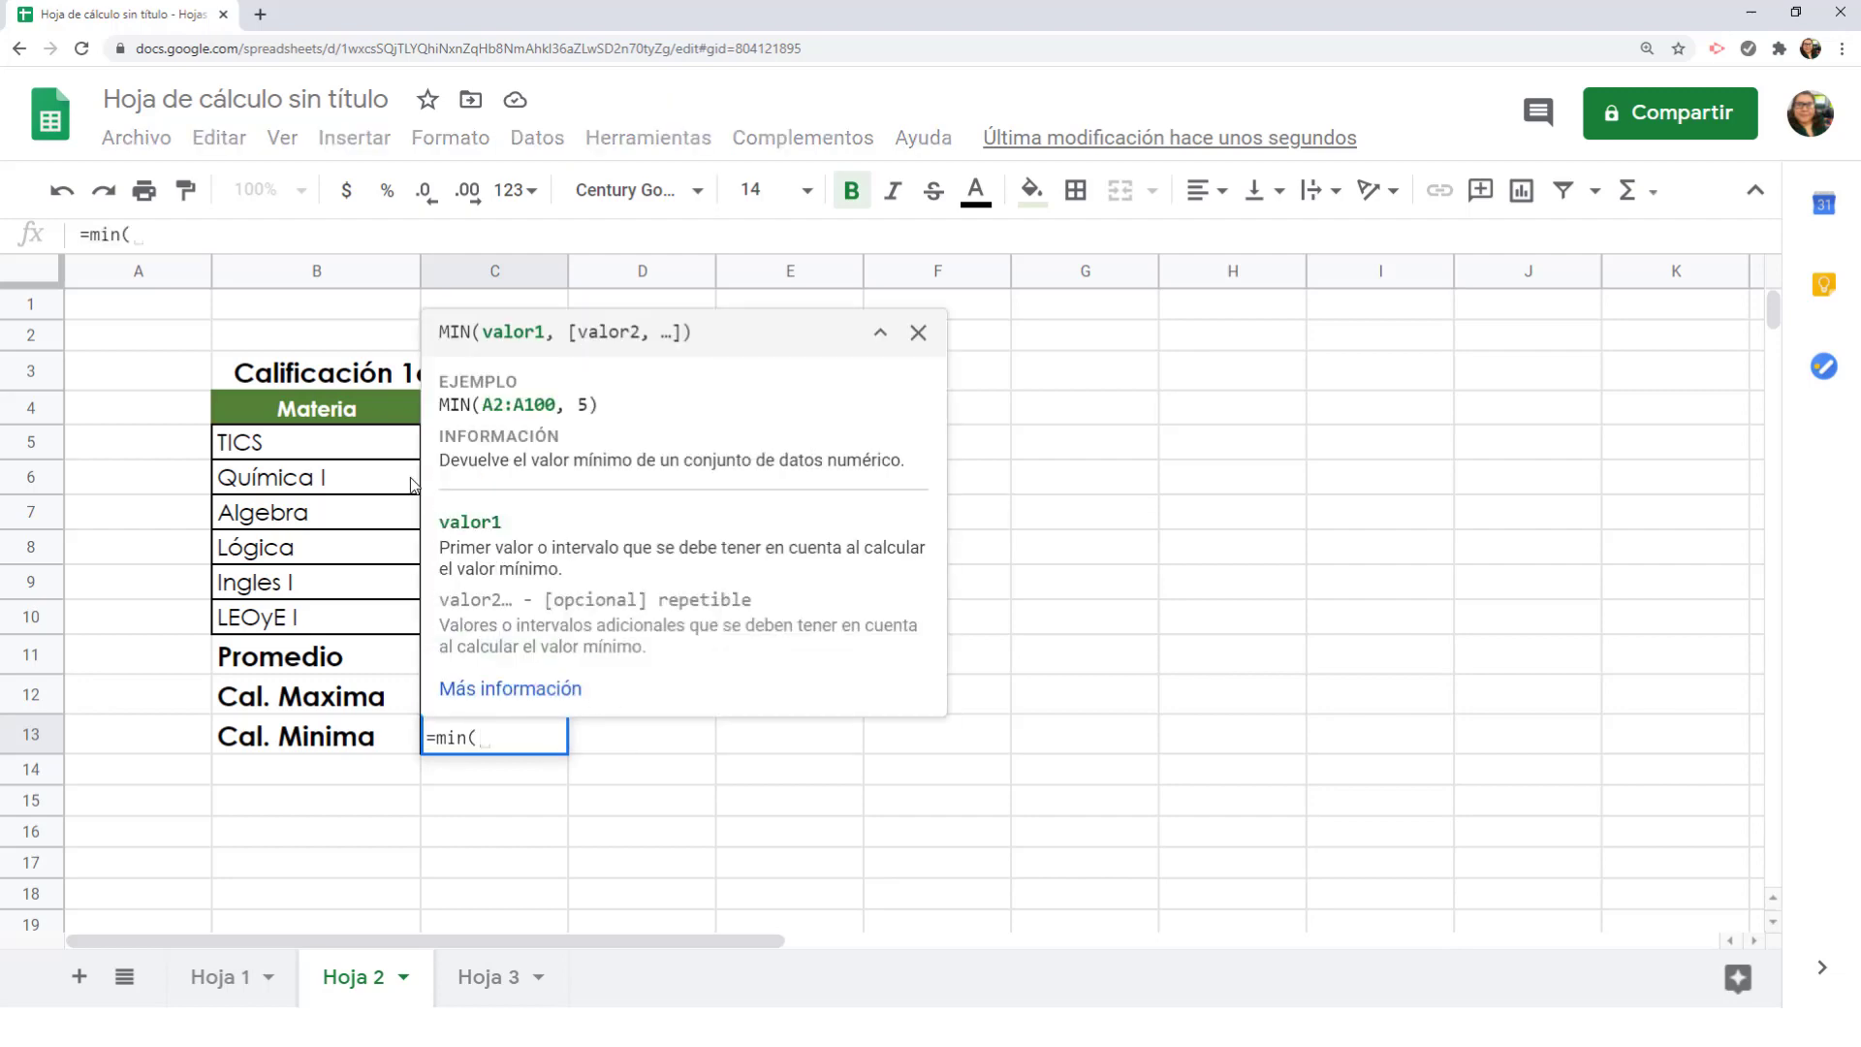
{"action": "left_click", "coordinate": [405, 442]}
{"action": "left_click_drag", "start_coordinate": [453, 442], "coordinate": [459, 620]}
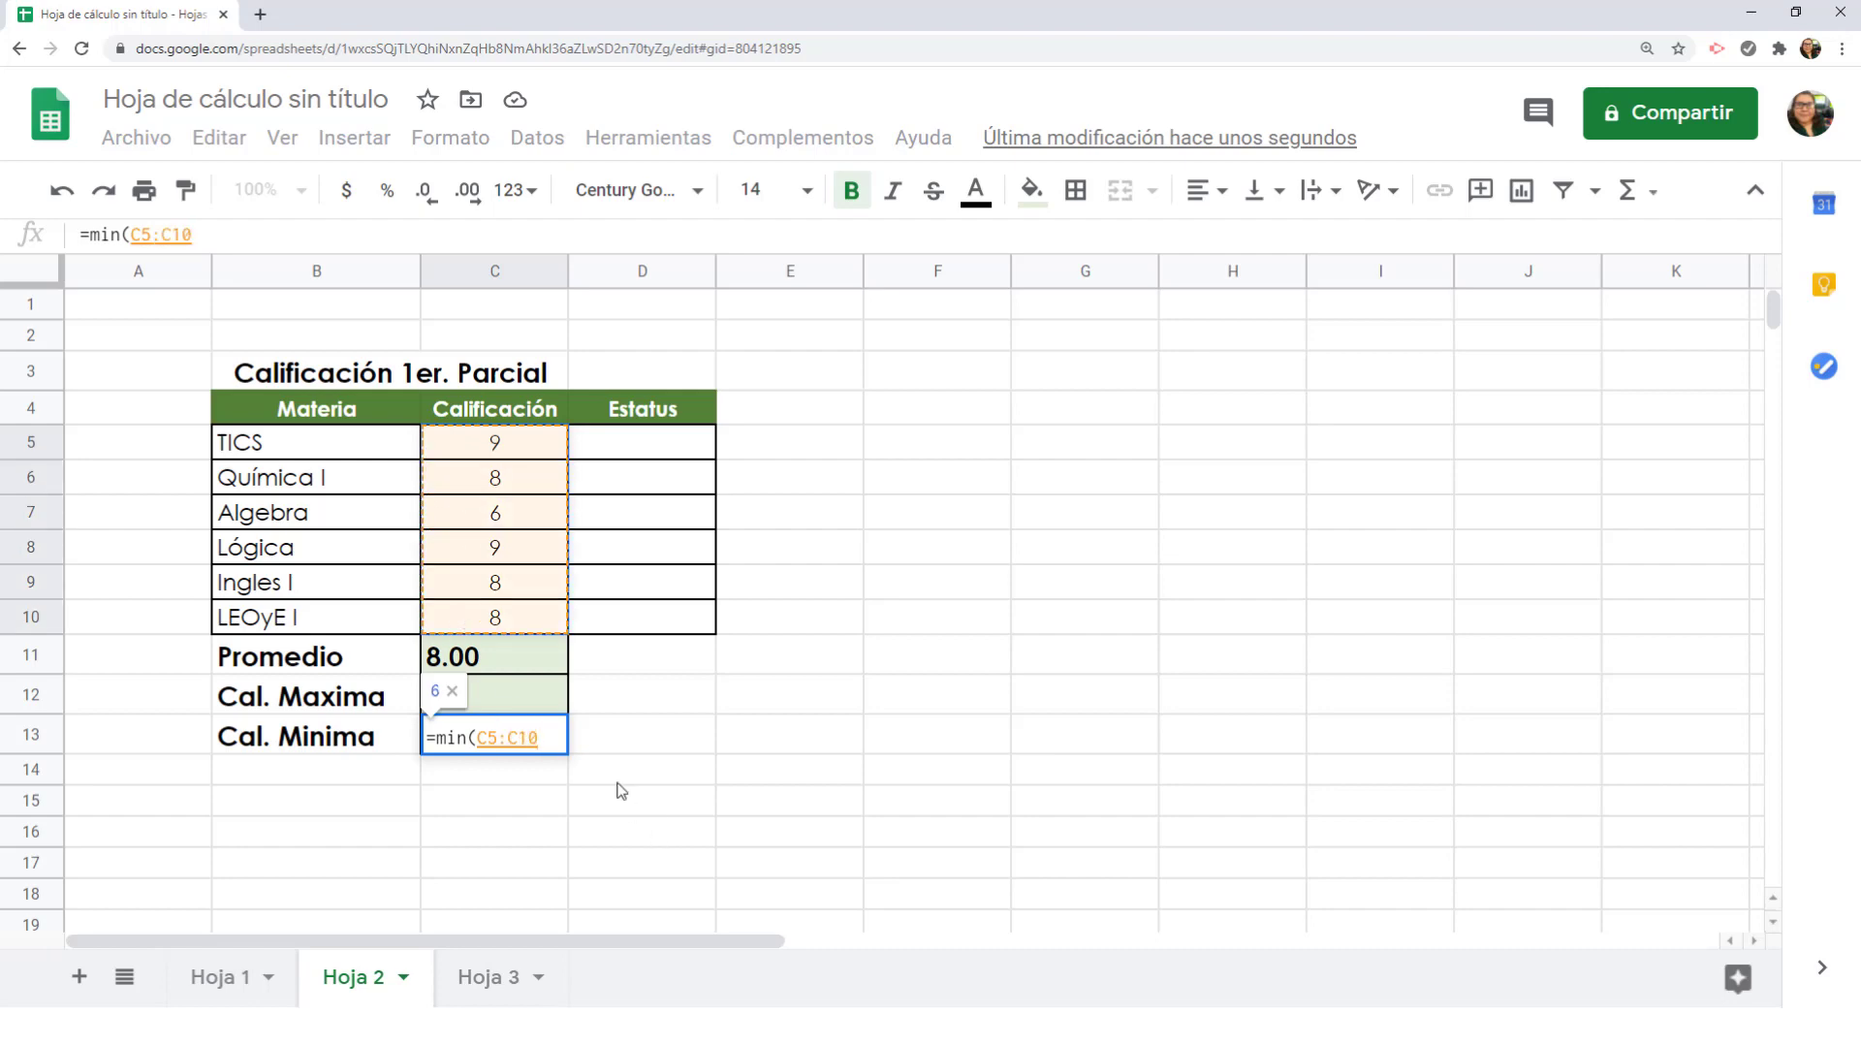
{"action": "key", "text": "Return"}
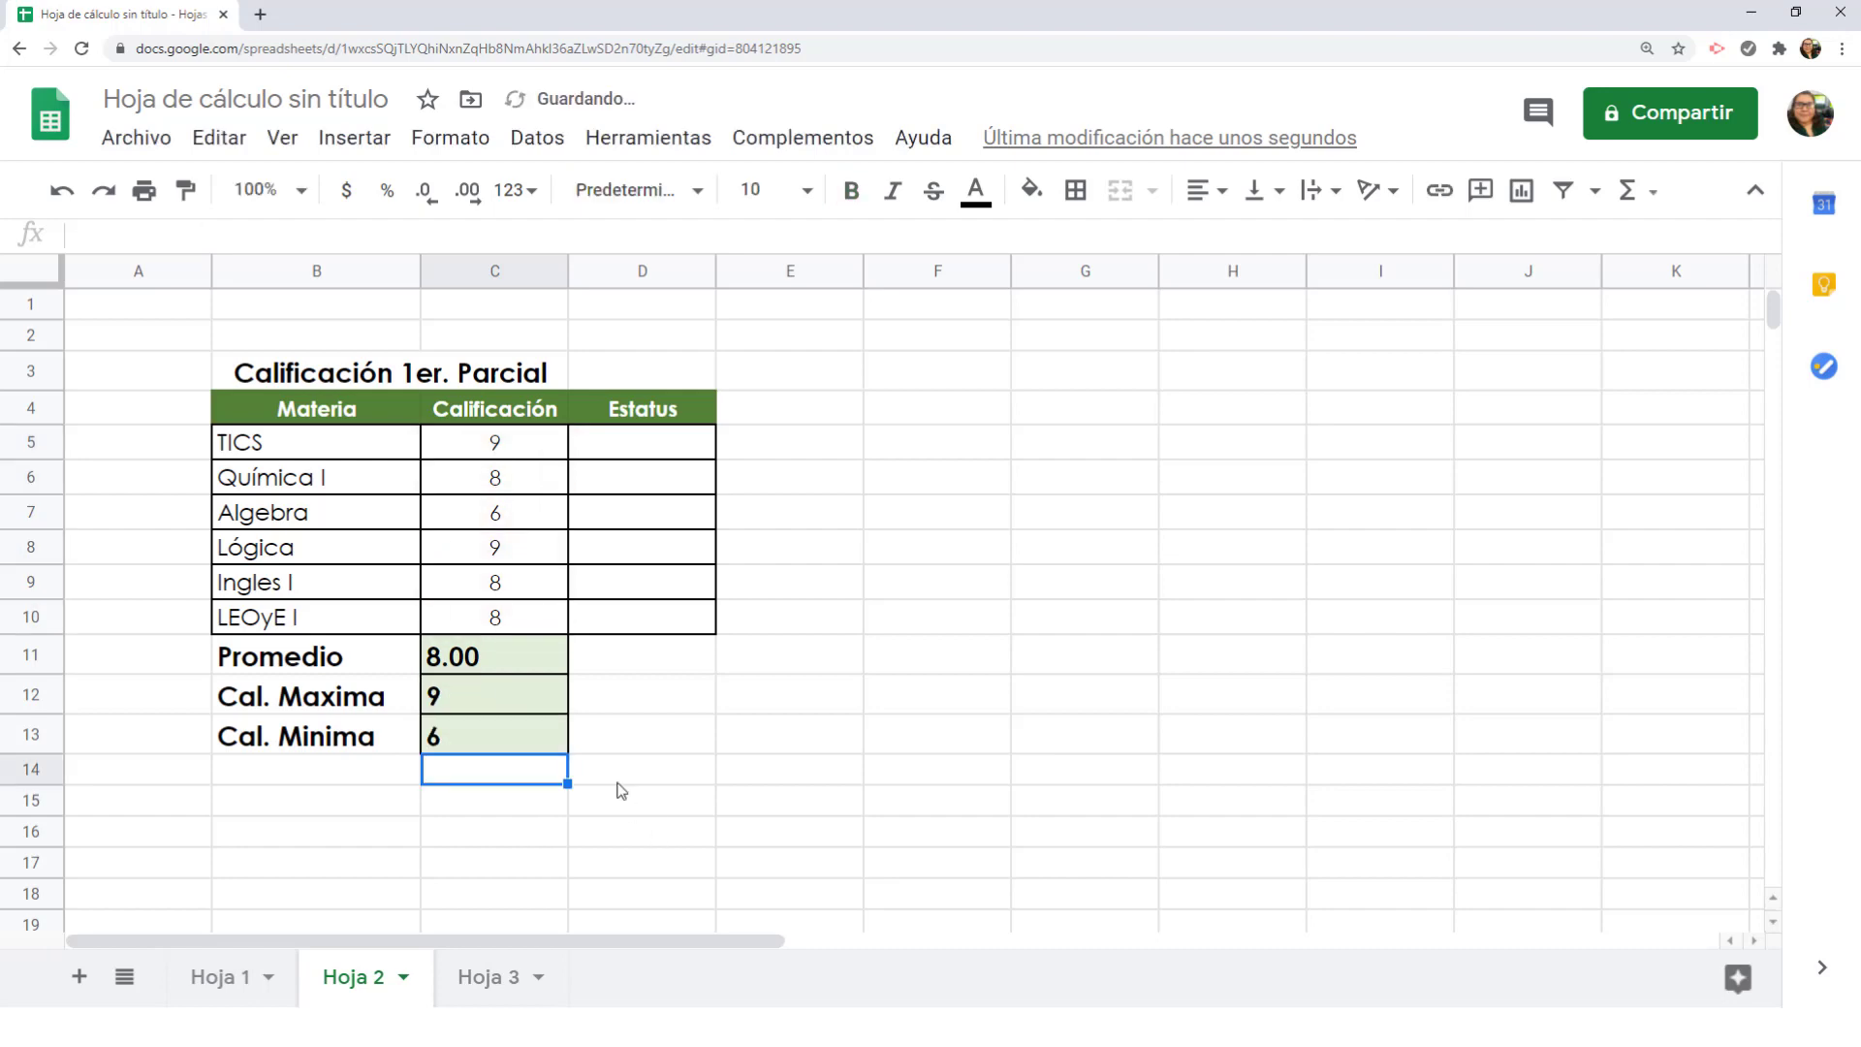
{"action": "left_click", "coordinate": [696, 446]}
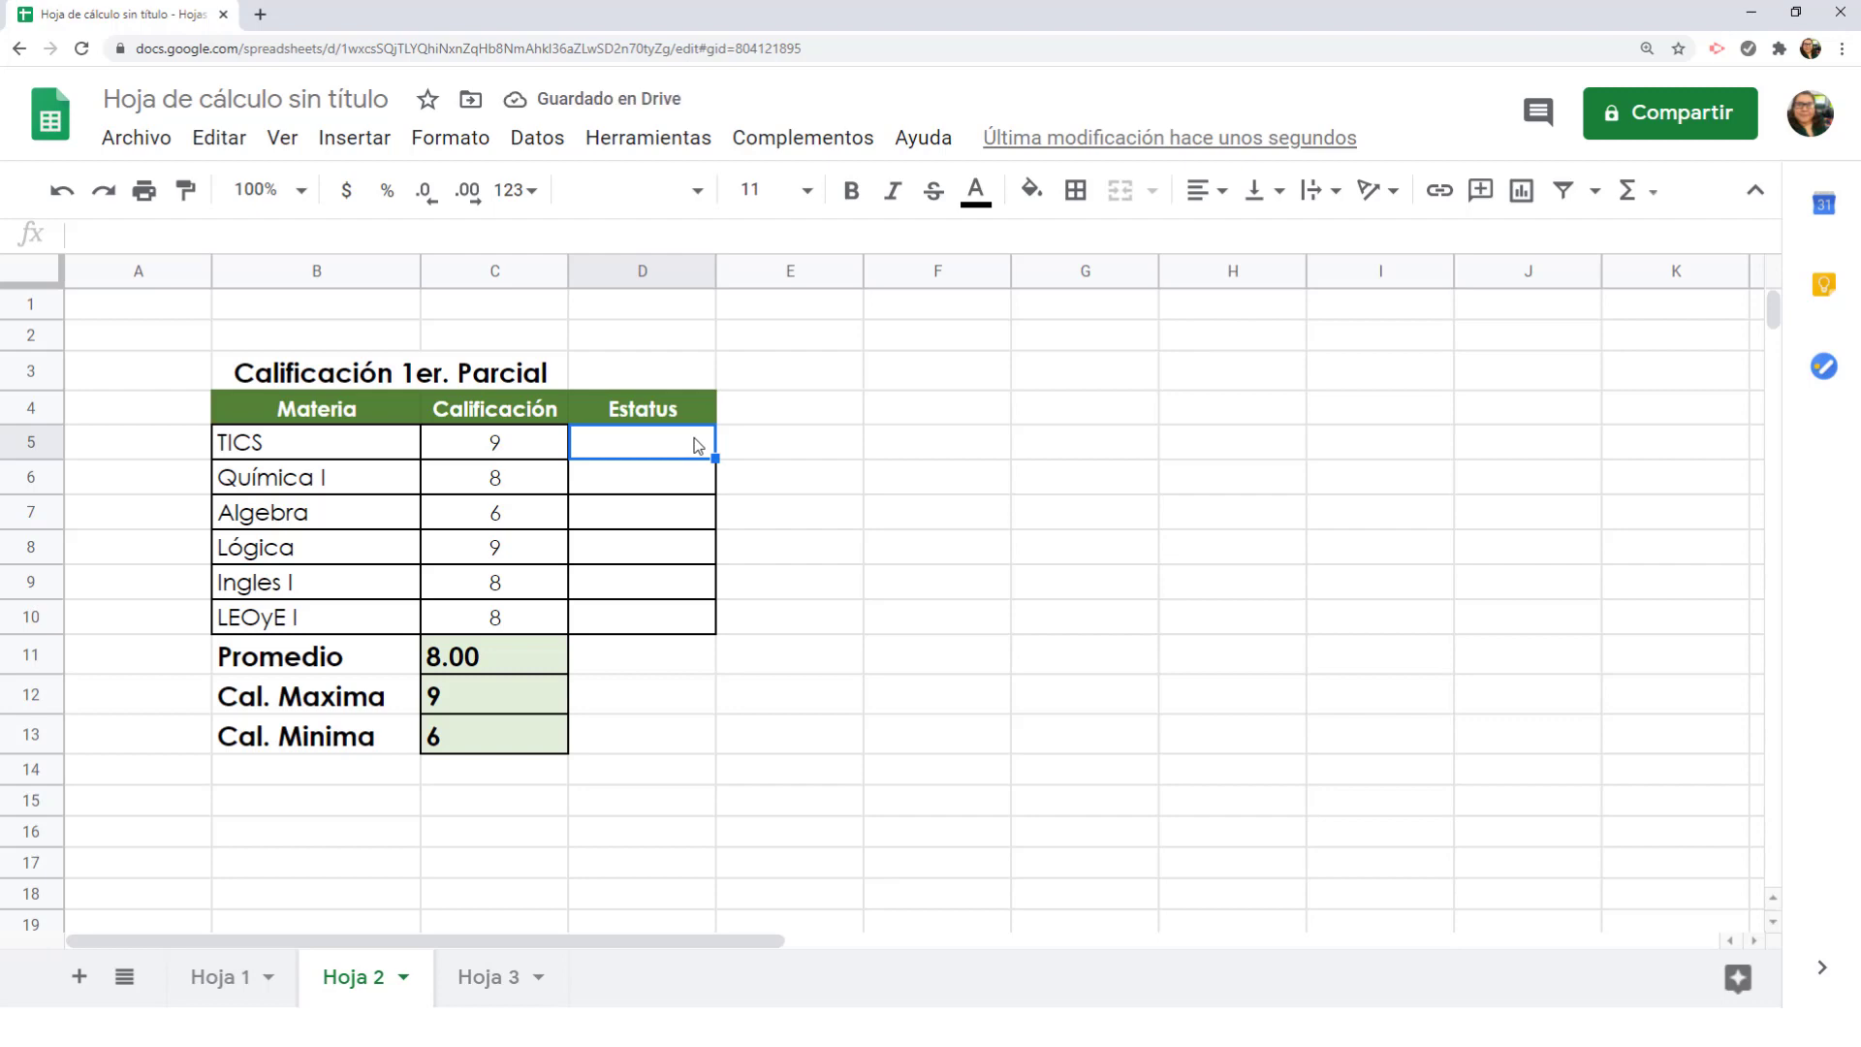
{"action": "type", "text": "IF("}
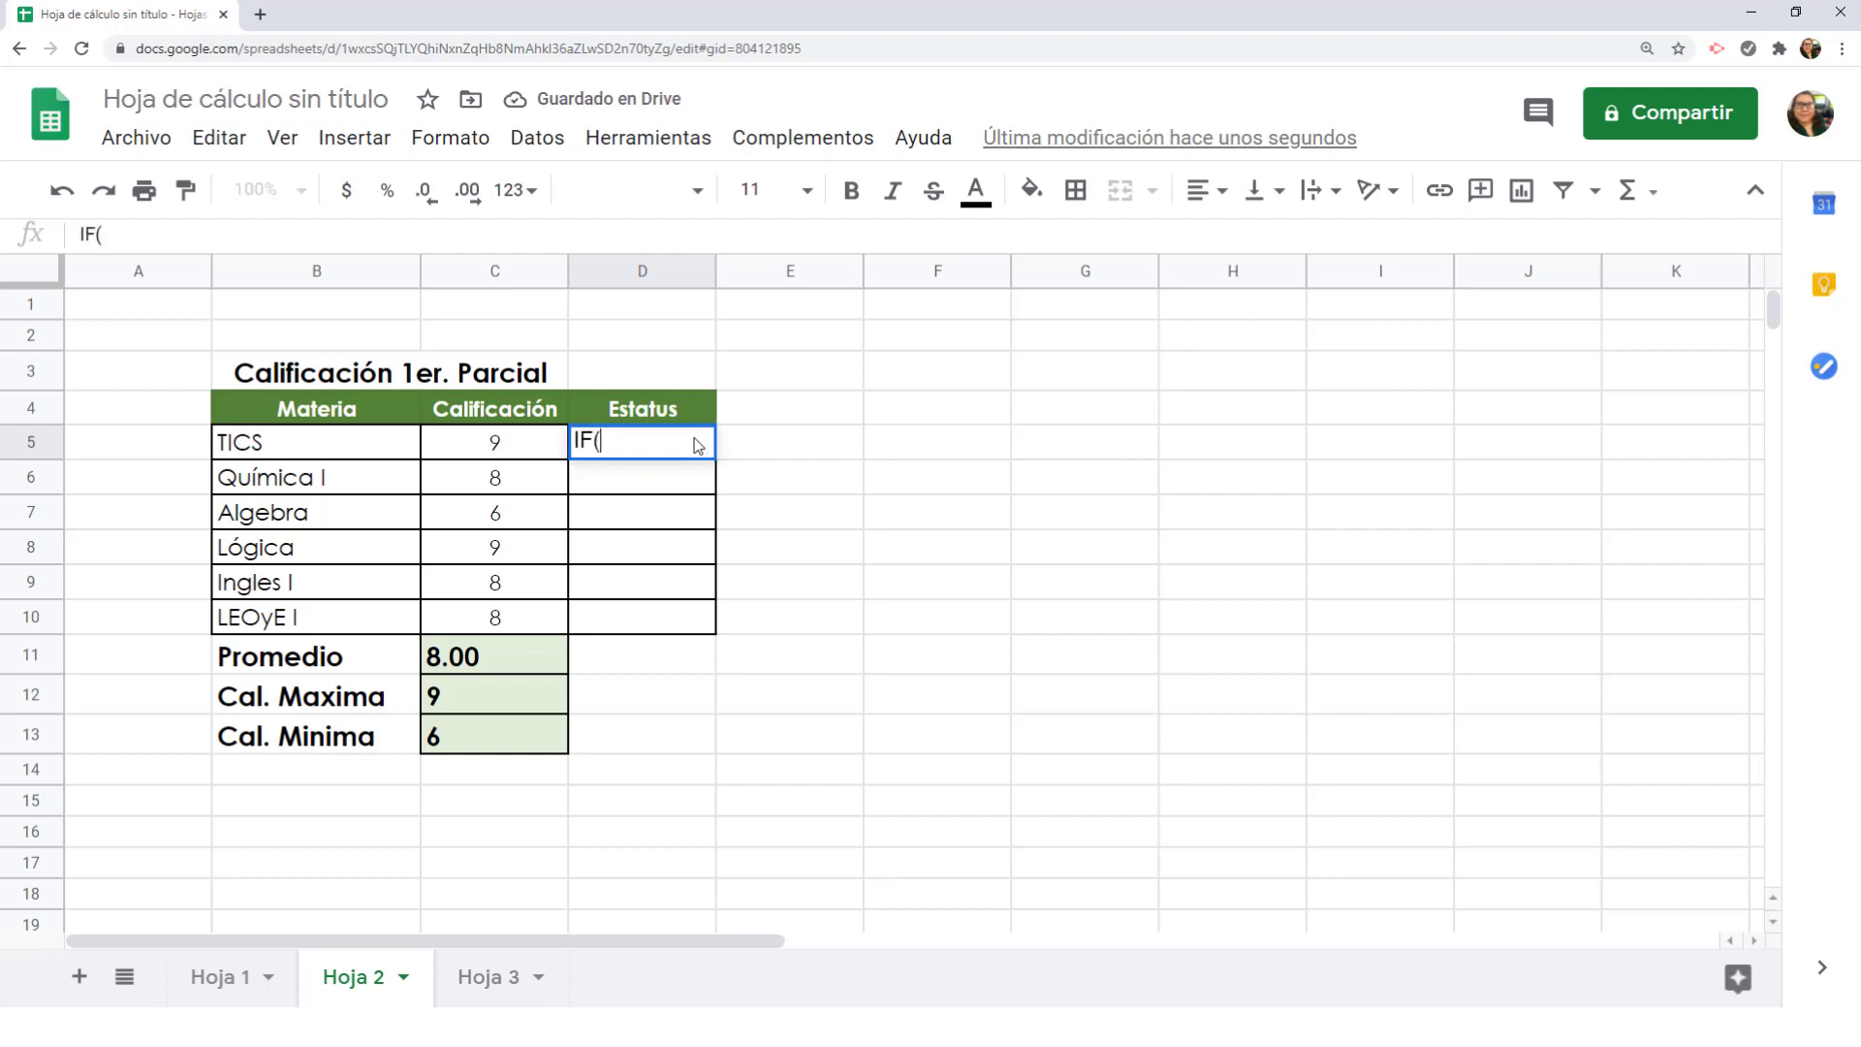
{"action": "key", "text": "BackSpace"}
{"action": "key", "text": "BackSpace"}
{"action": "key", "text": "BackSpace"}
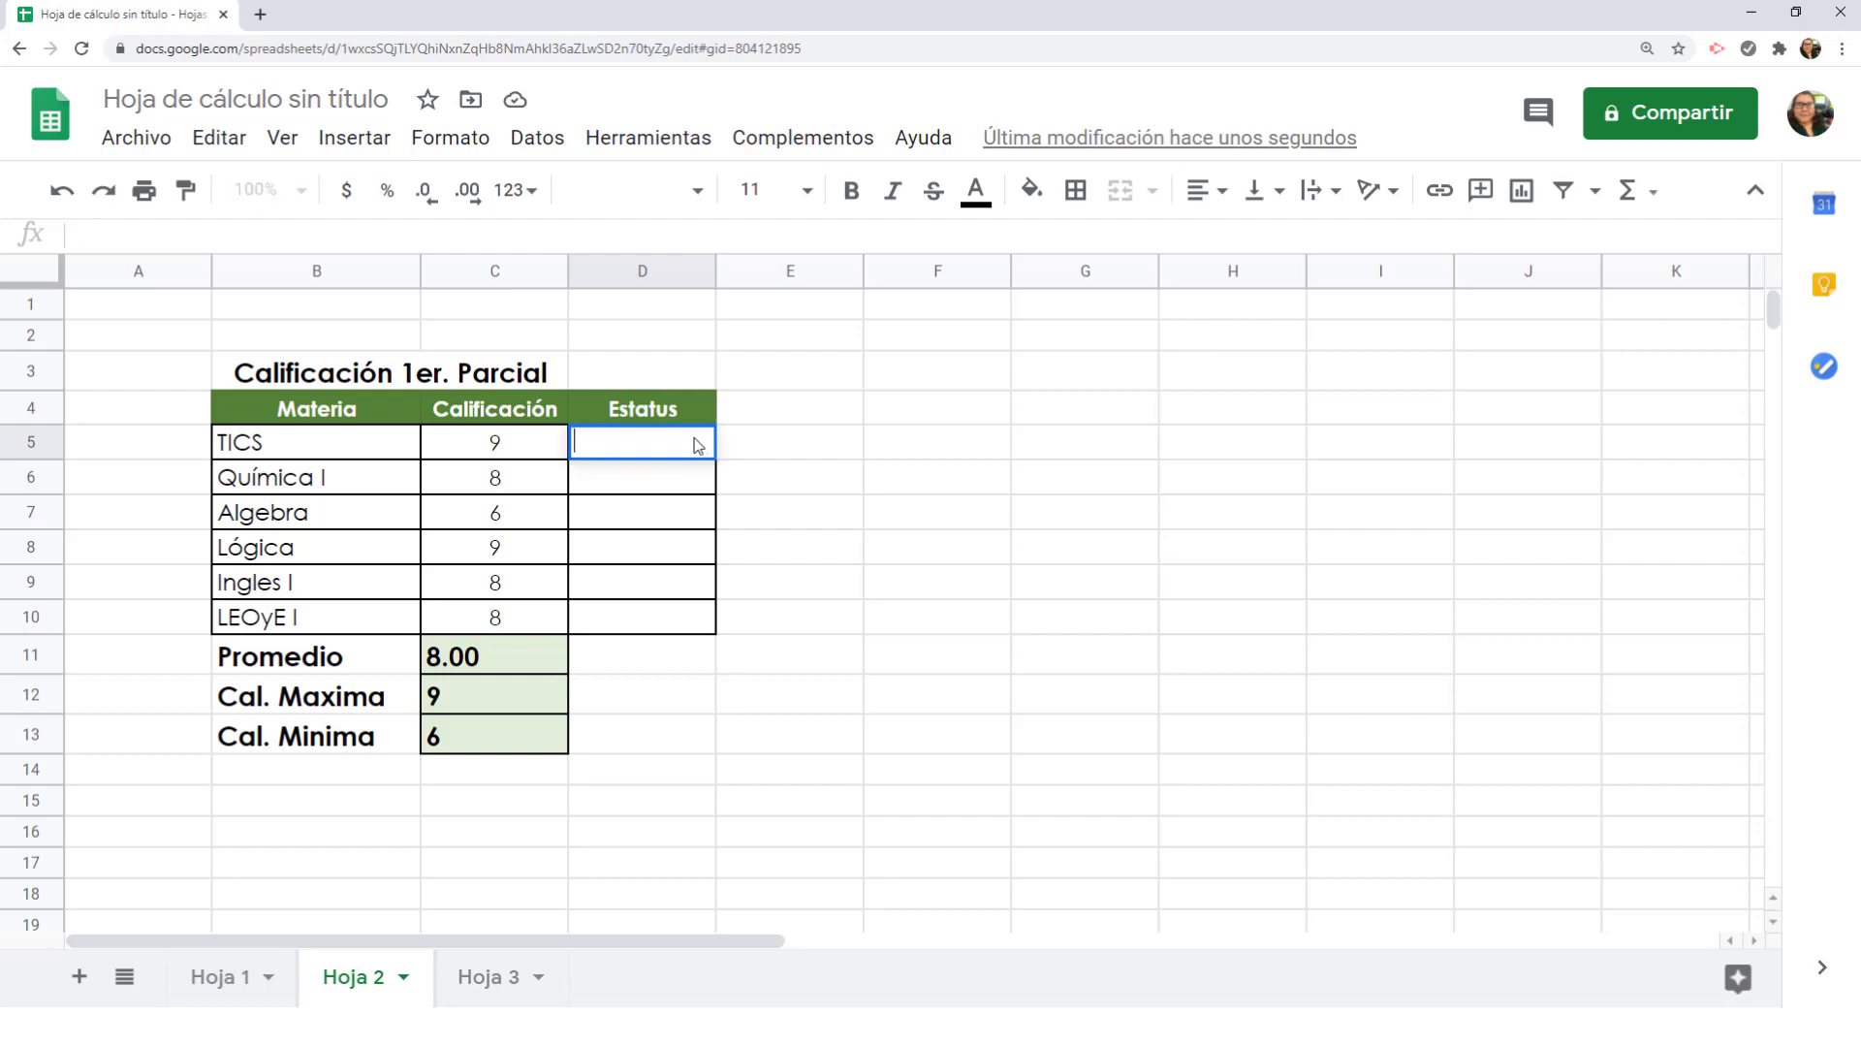
Enter =IF(c5>=6,"Aprobatoria","Reprobatoria") in the Estatus cell D5 for TICS.
{"action": "type", "text": "="}
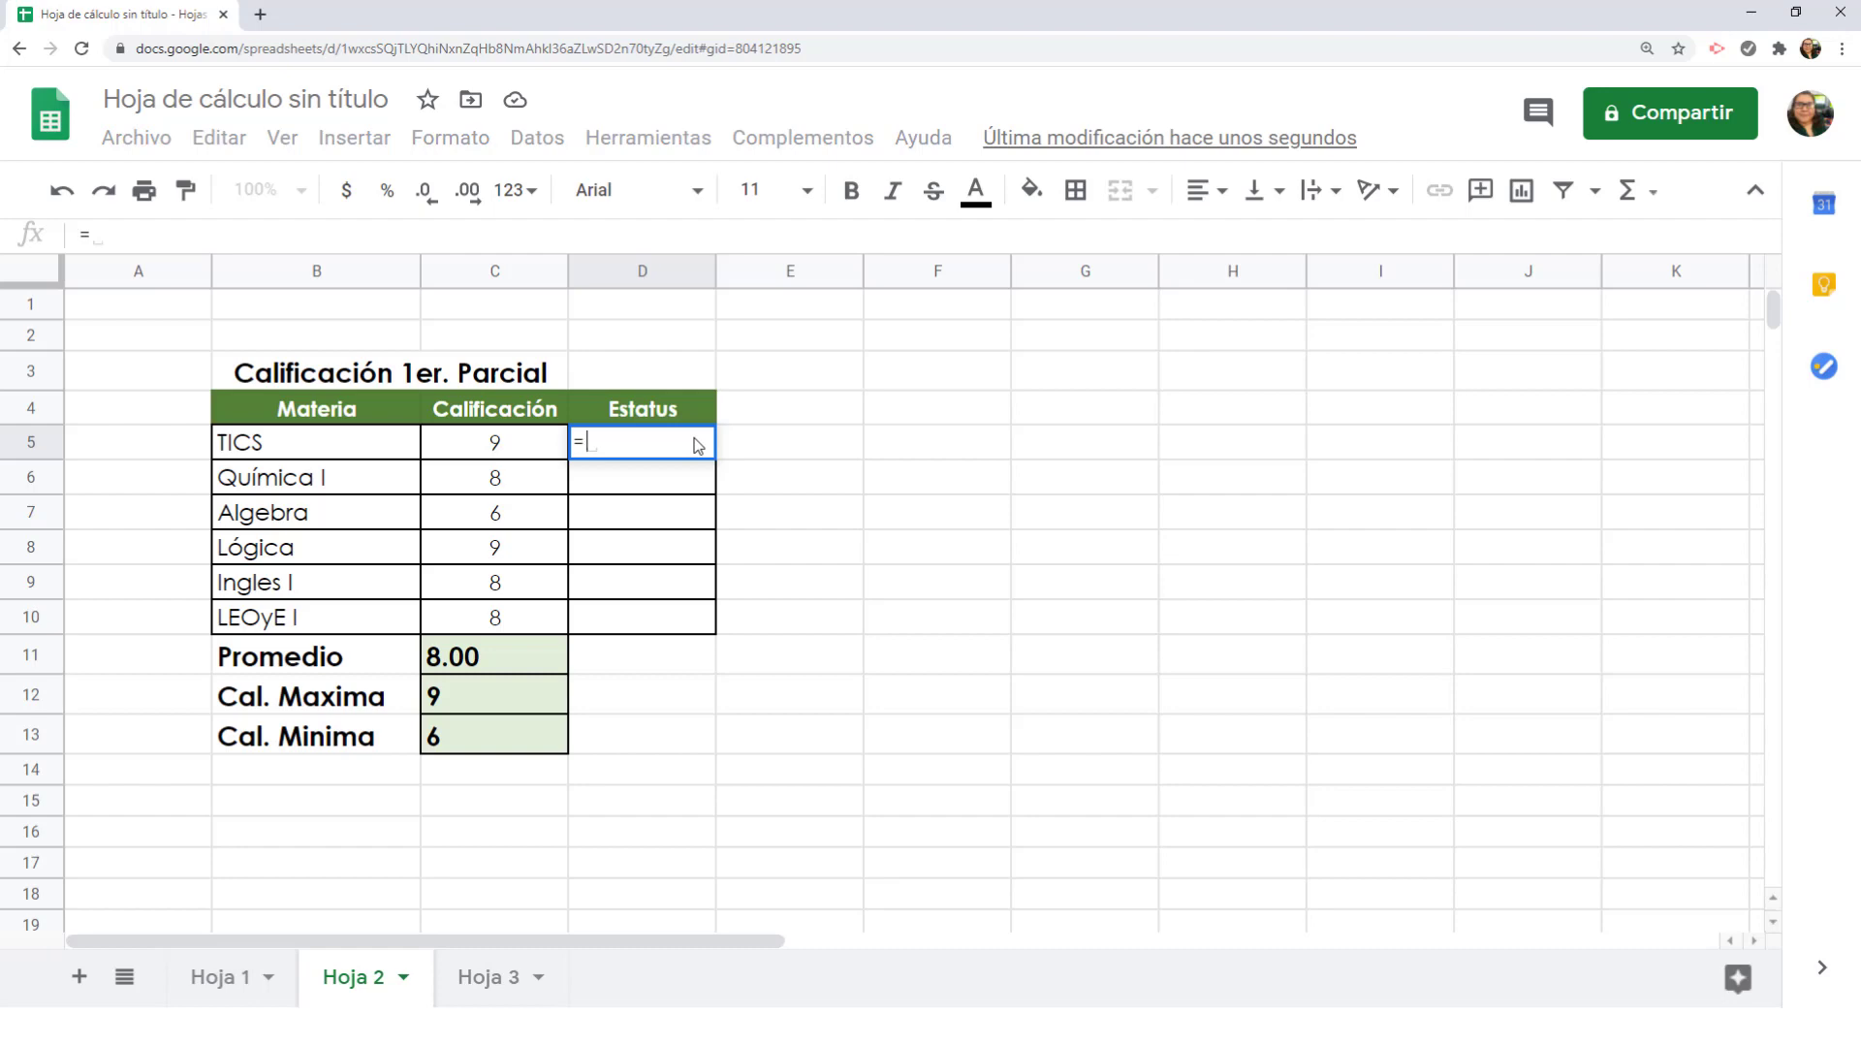
{"action": "type", "text": "IF("}
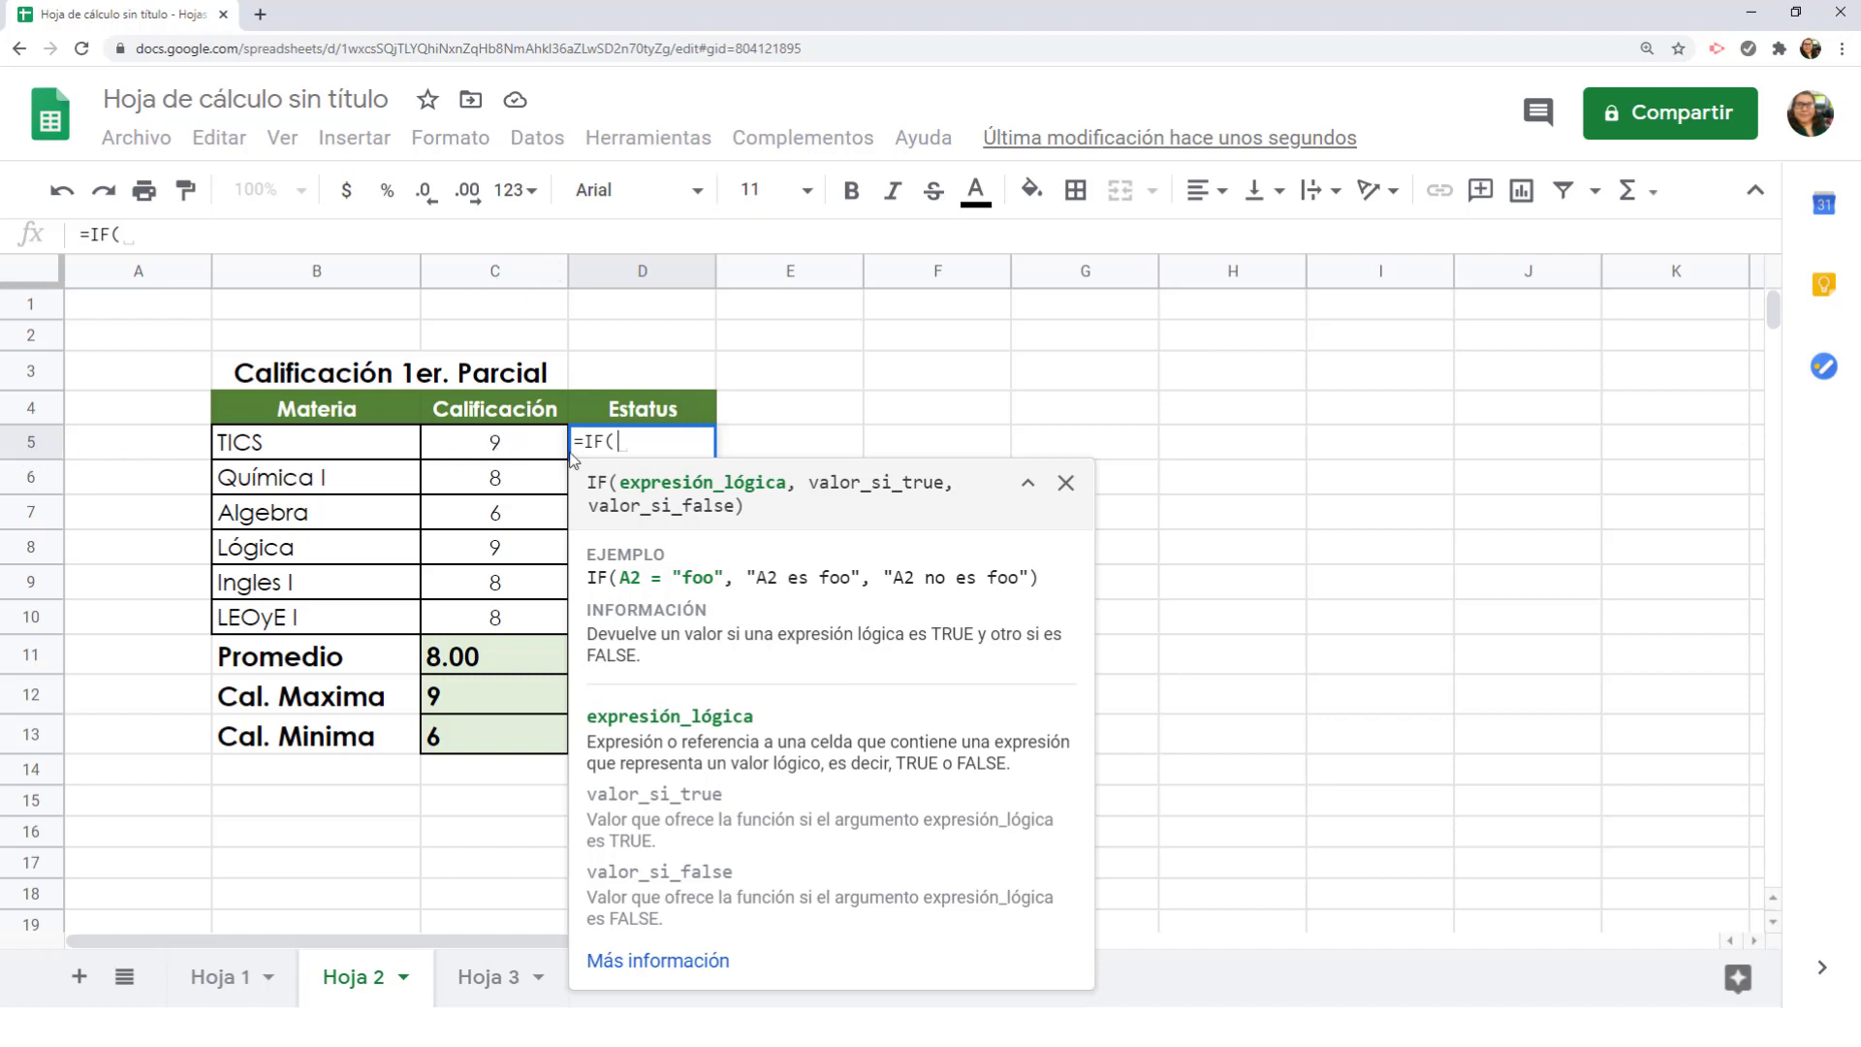
{"action": "type", "text": "c5"}
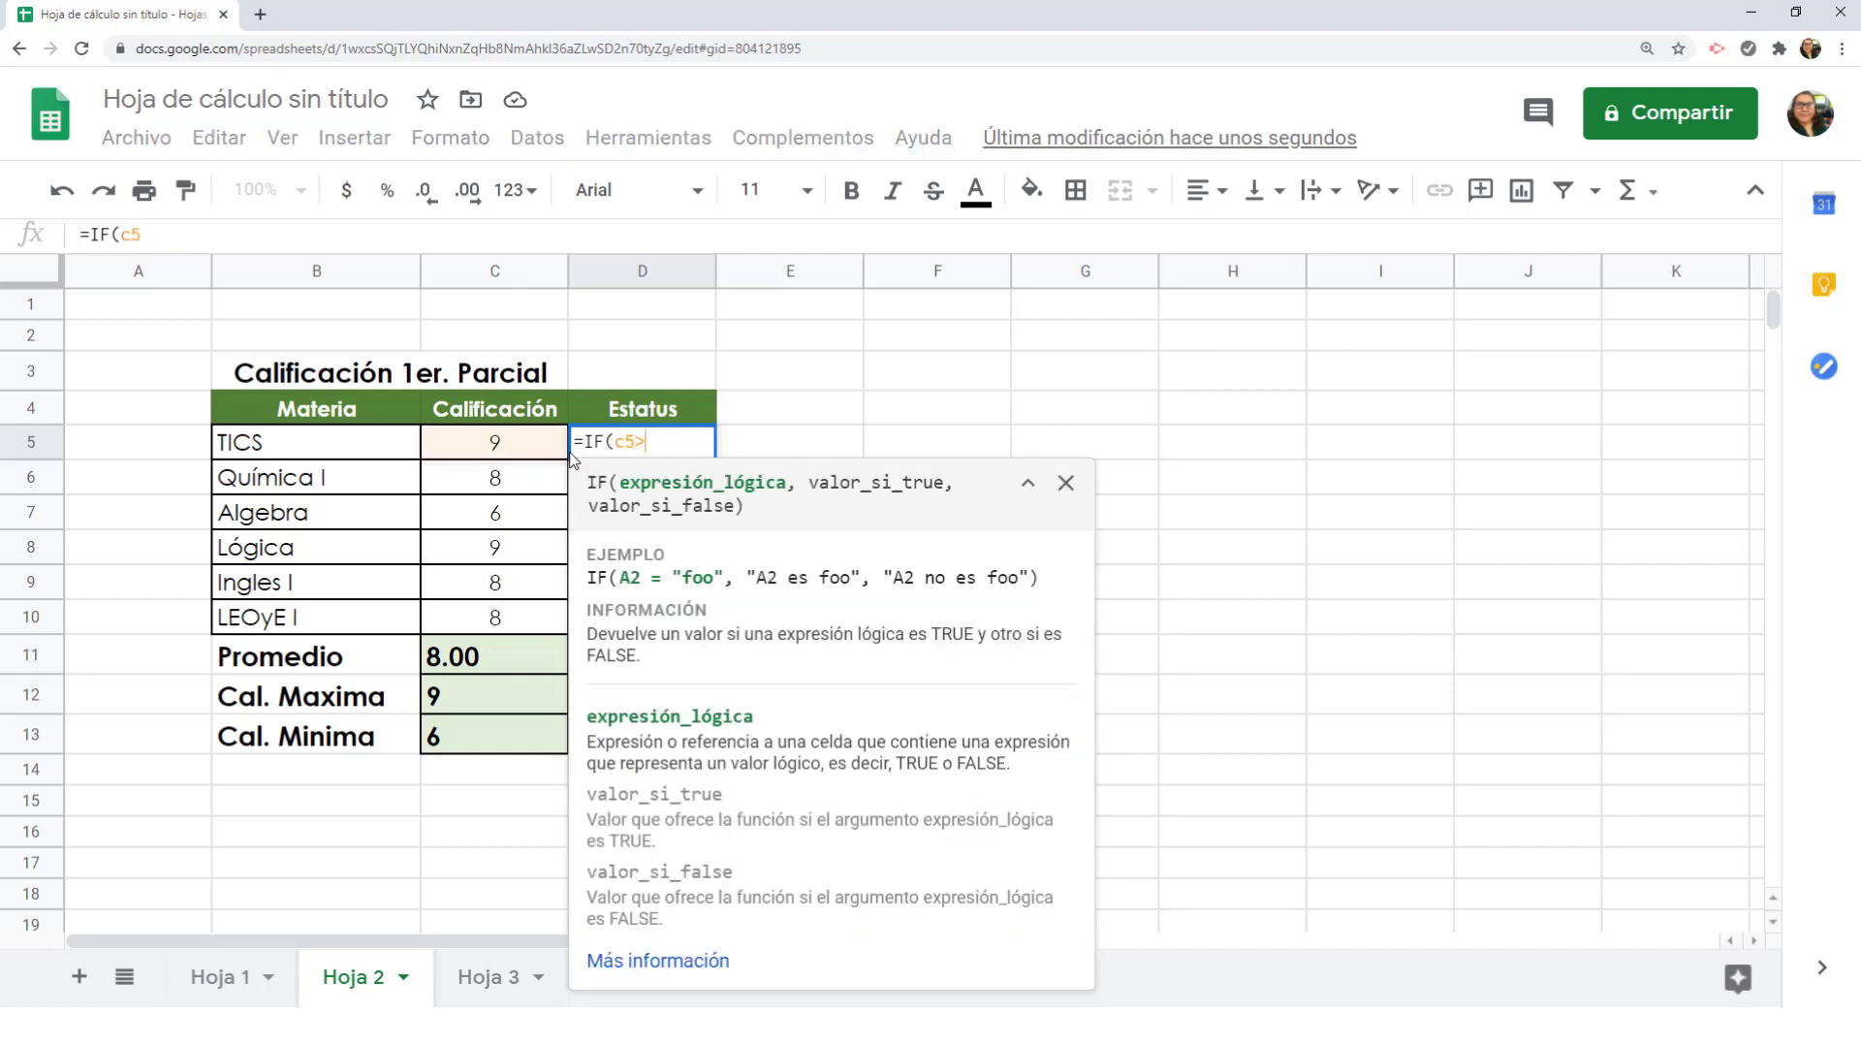
{"action": "type", "text": ">=6"}
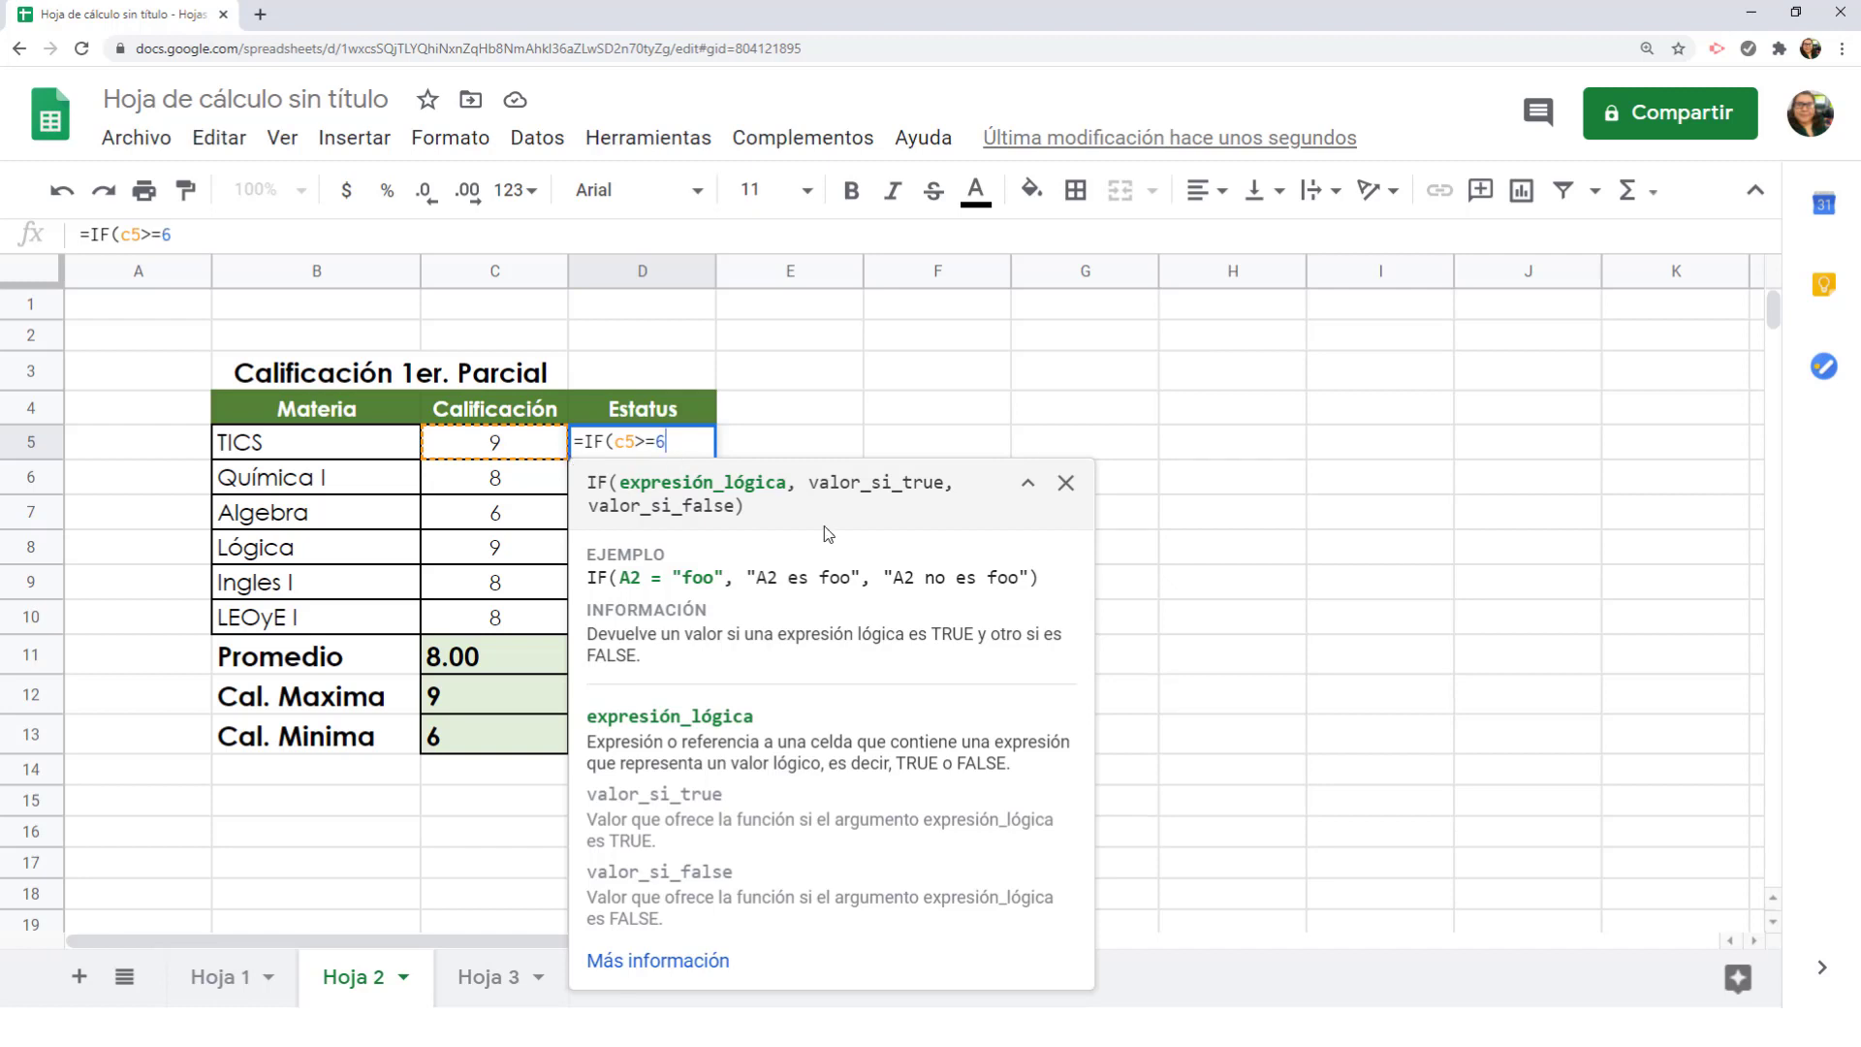
{"action": "type", "text": ", "}
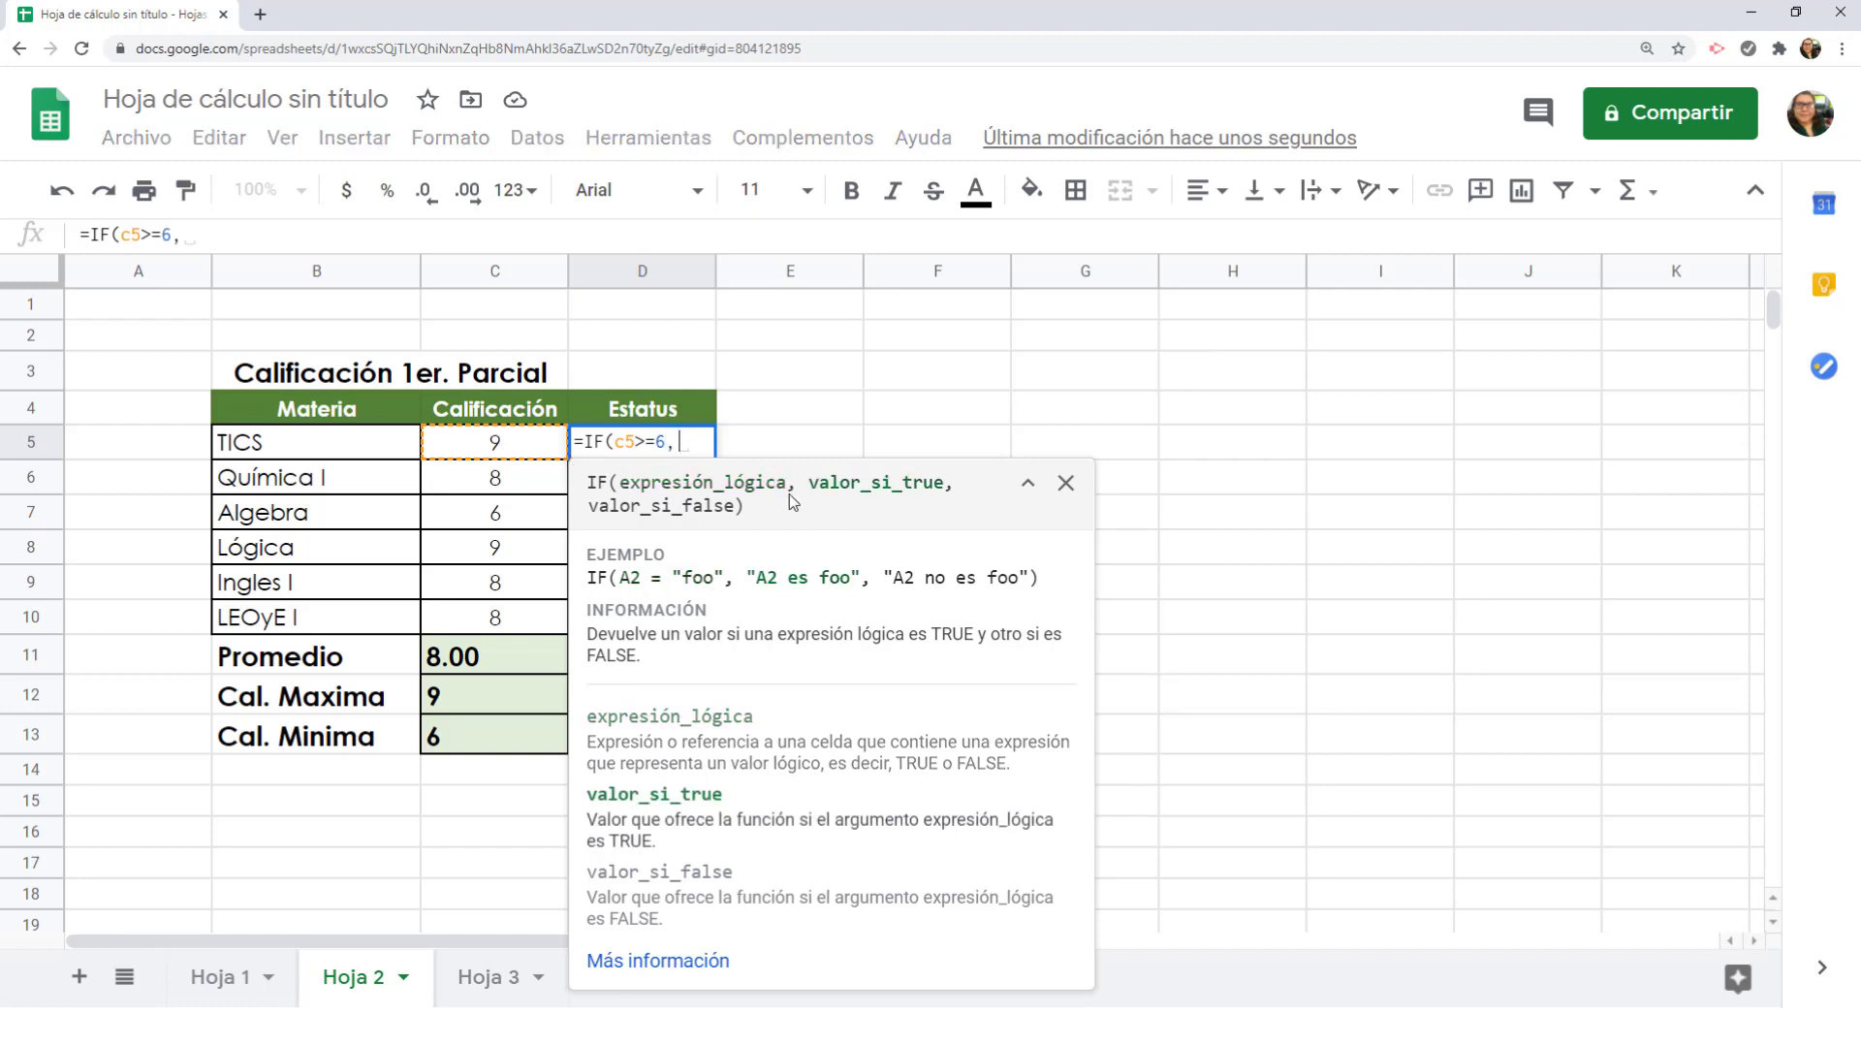
{"action": "type", "text": "\""}
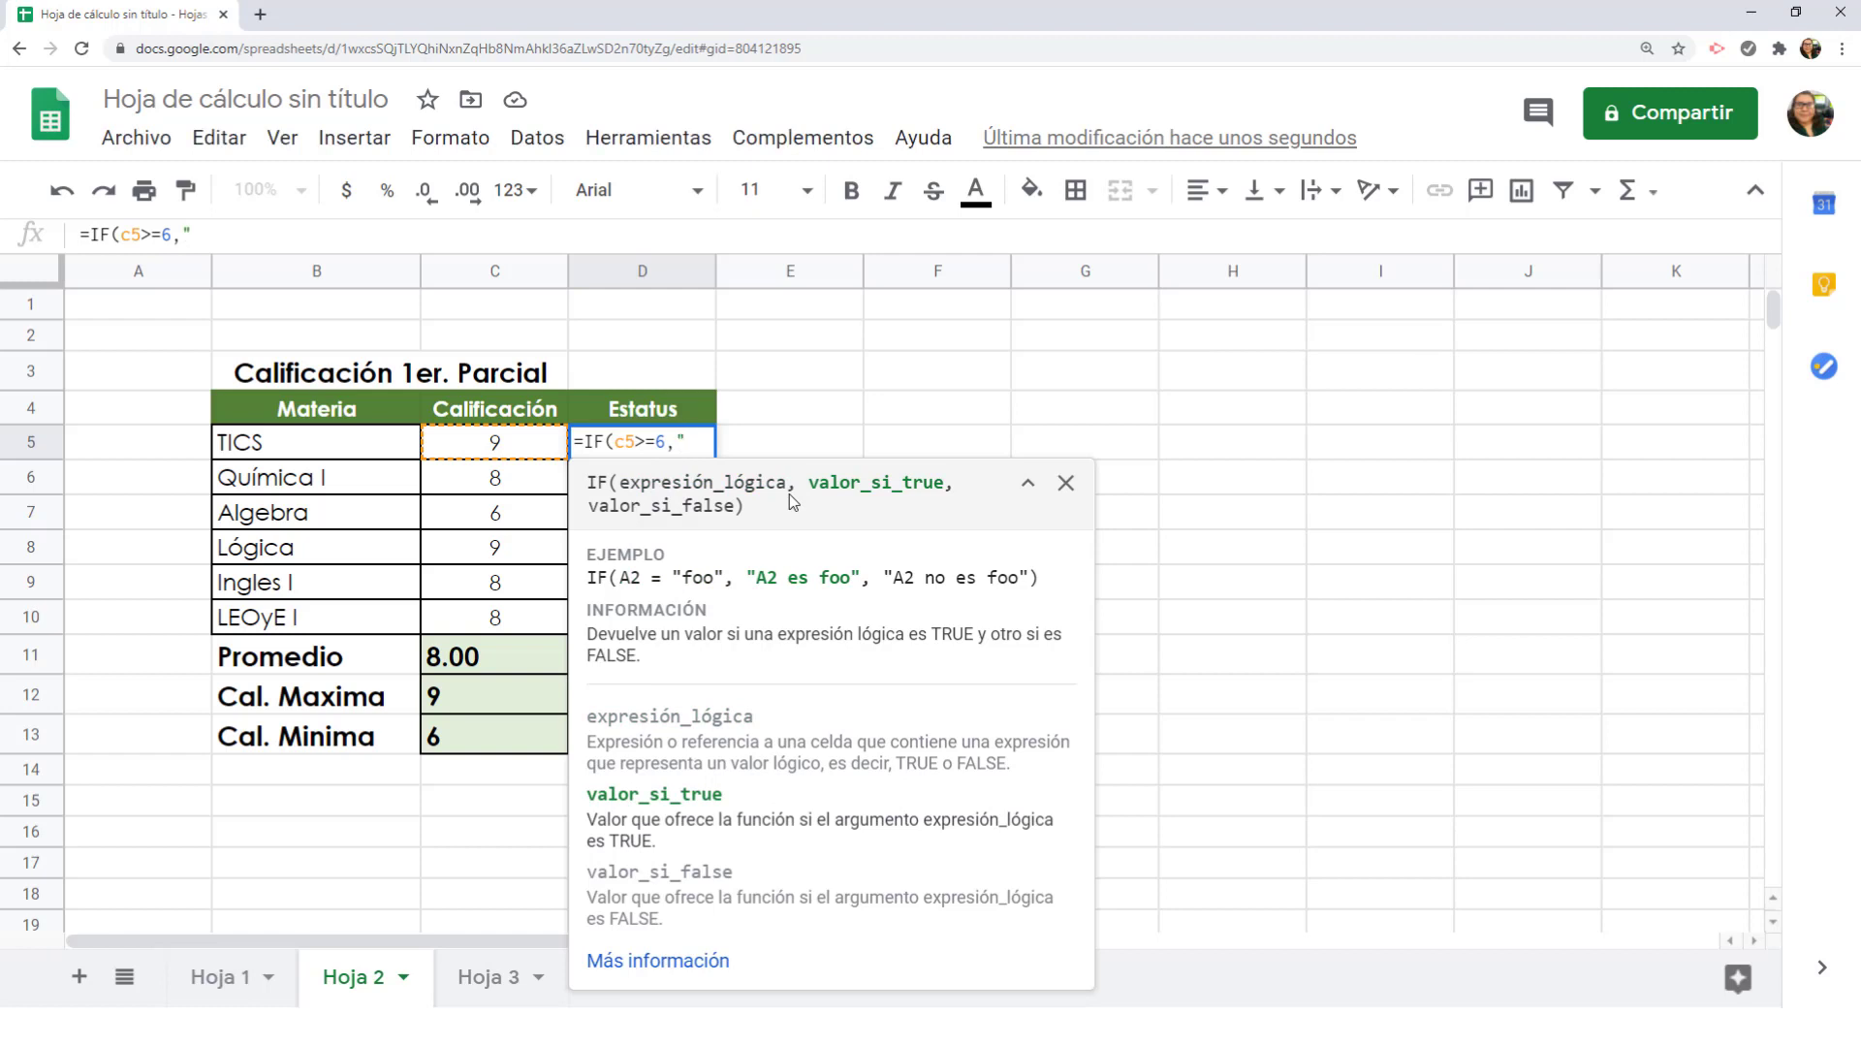
{"action": "type", "text": "Ap"}
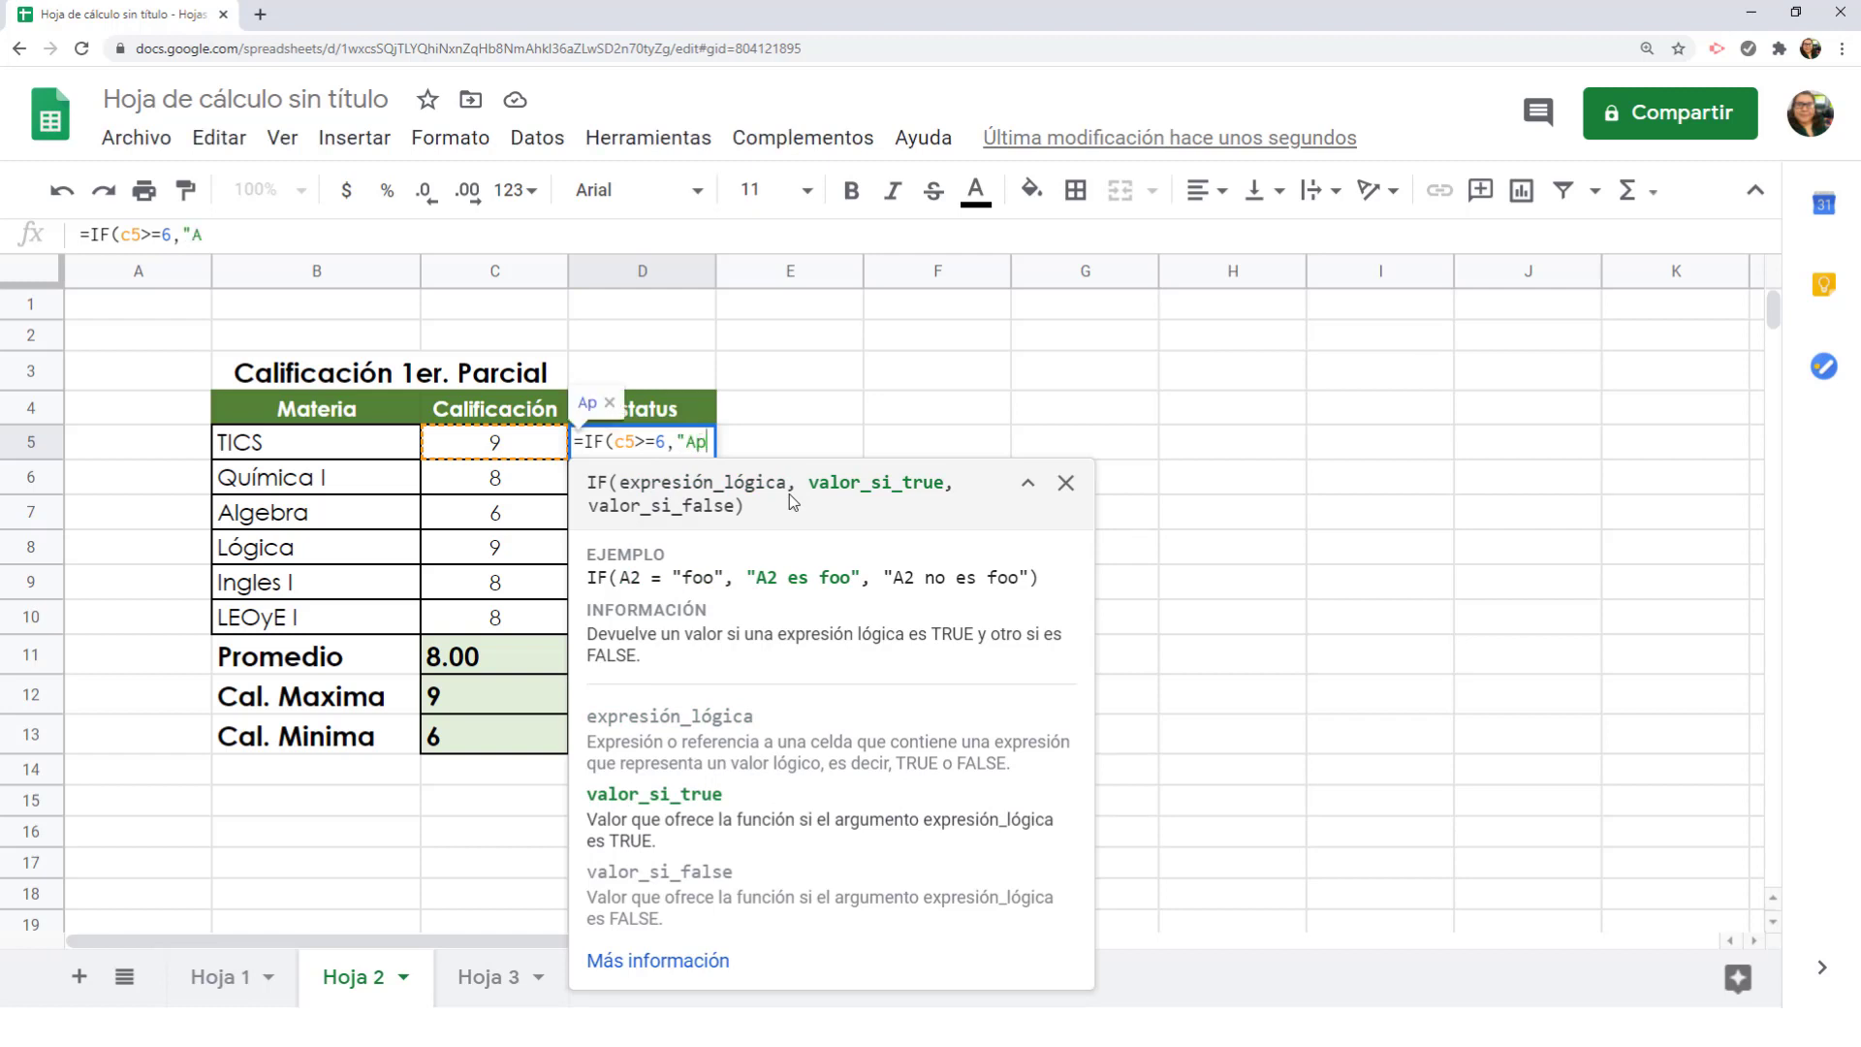
{"action": "type", "text": "roba"}
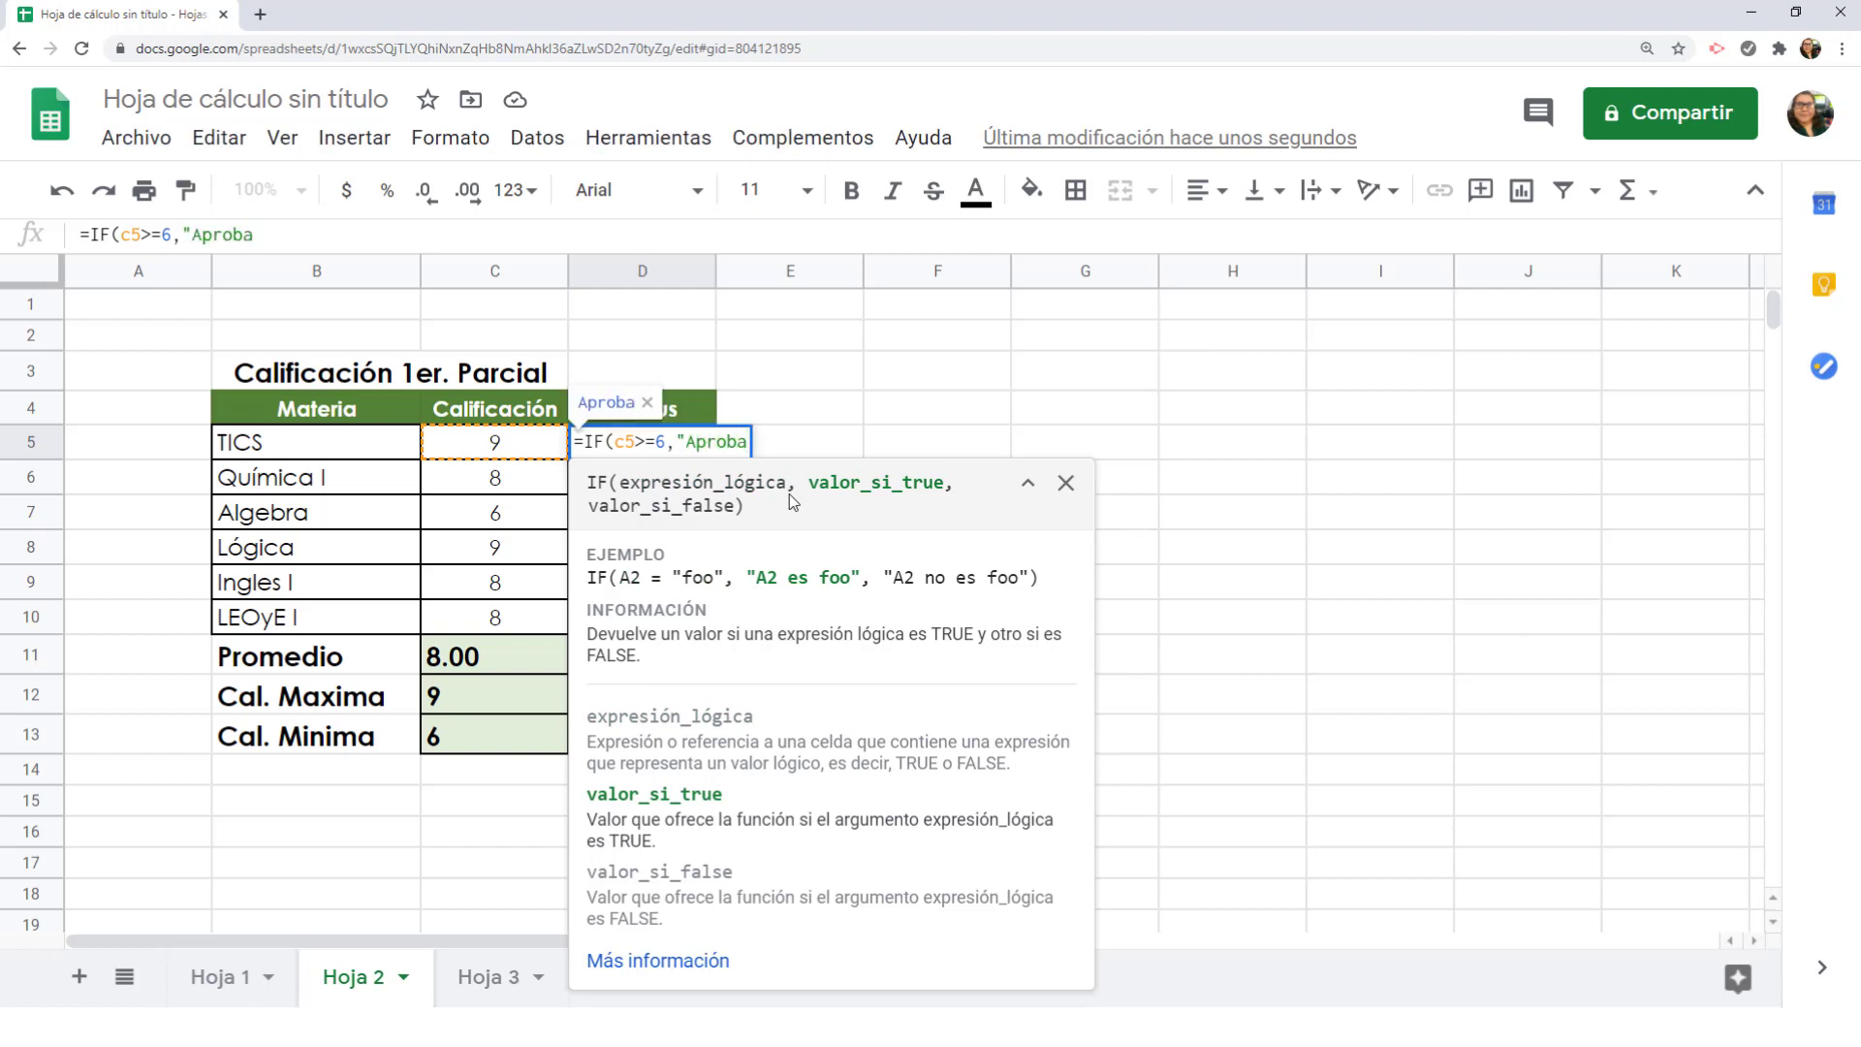
{"action": "type", "text": "toria"}
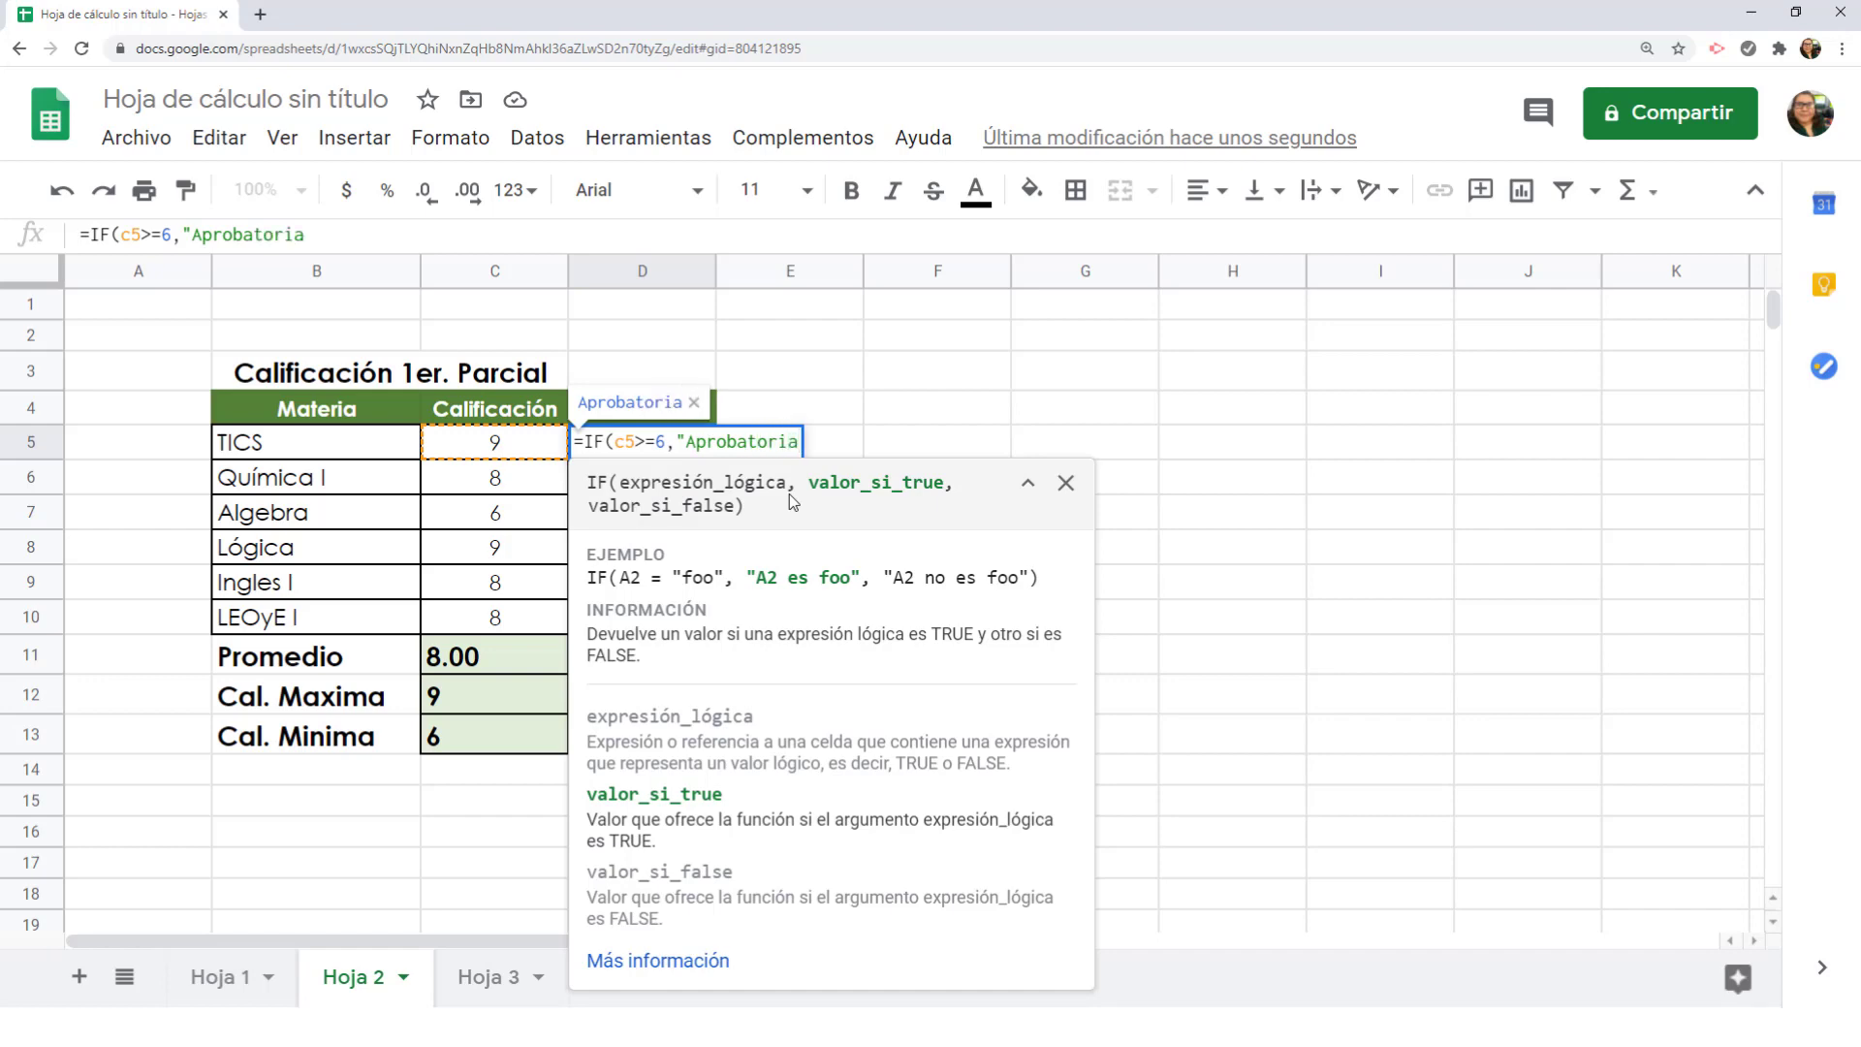
{"action": "type", "text": "\", "}
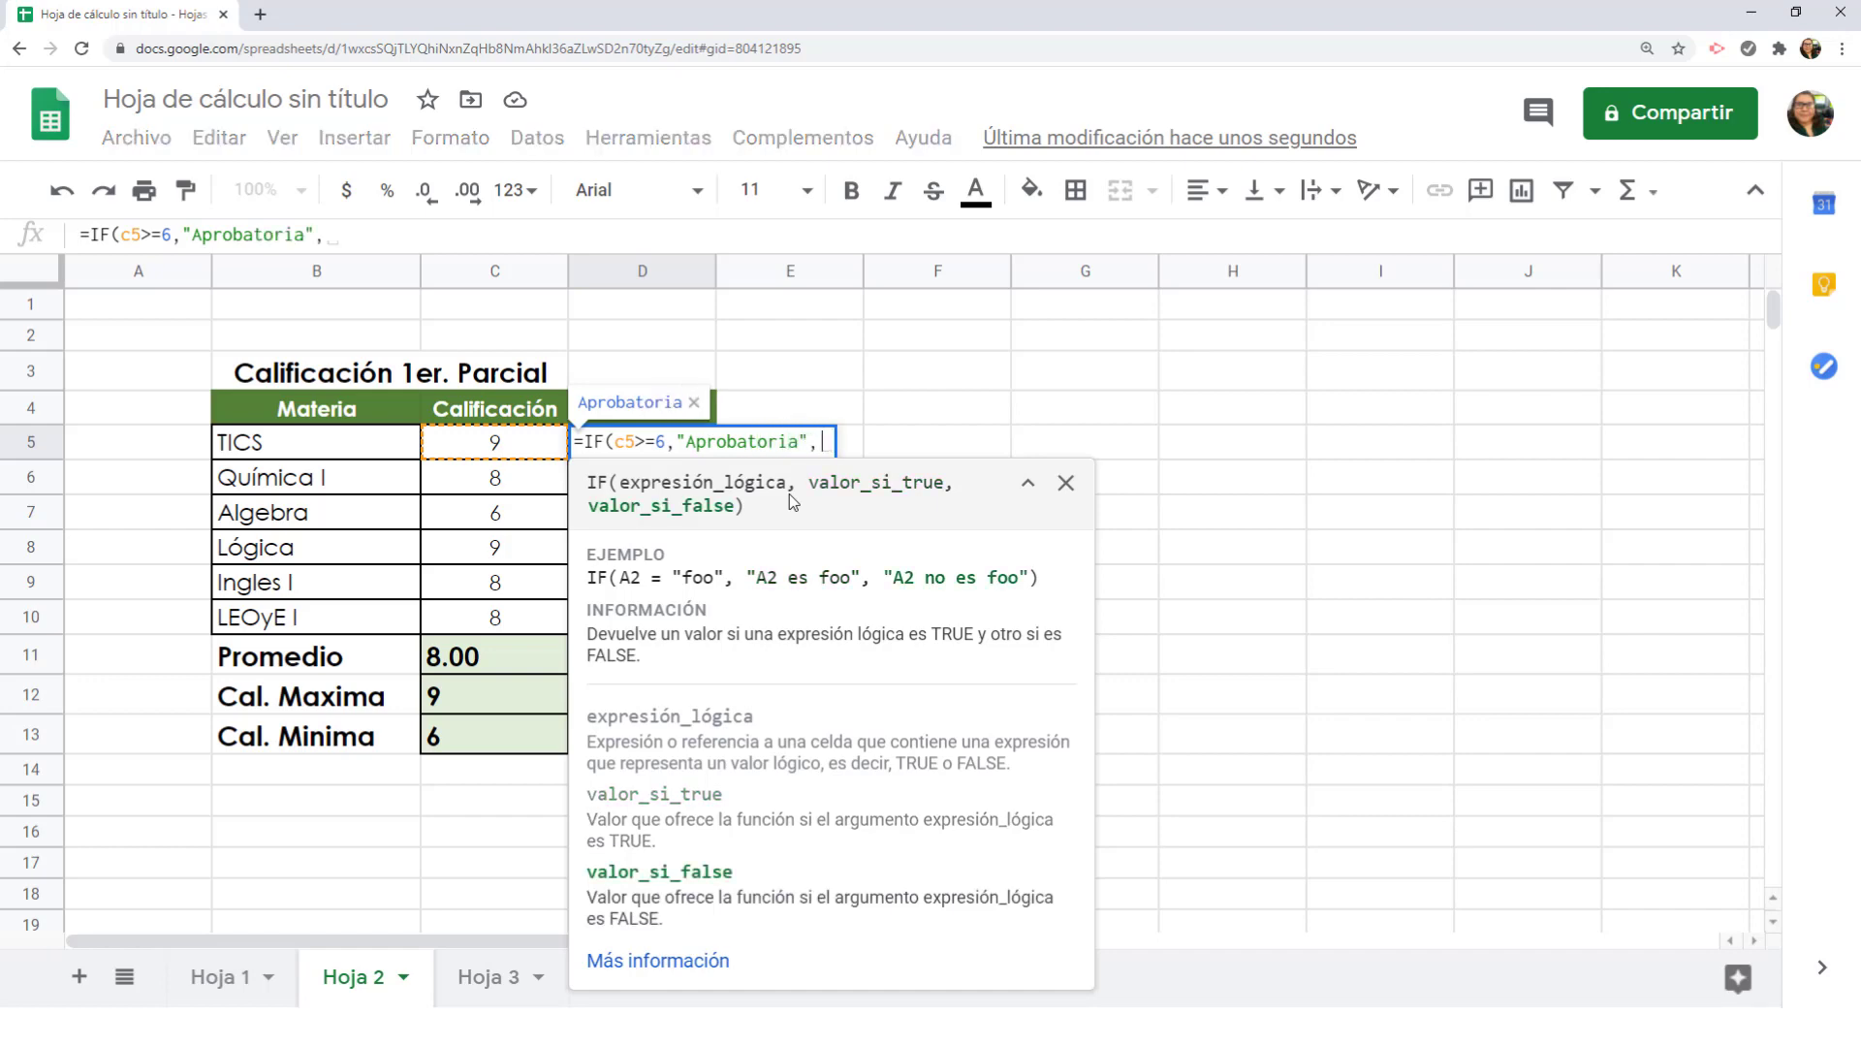
{"action": "type", "text": "\""}
{"action": "type", "text": "Rep"}
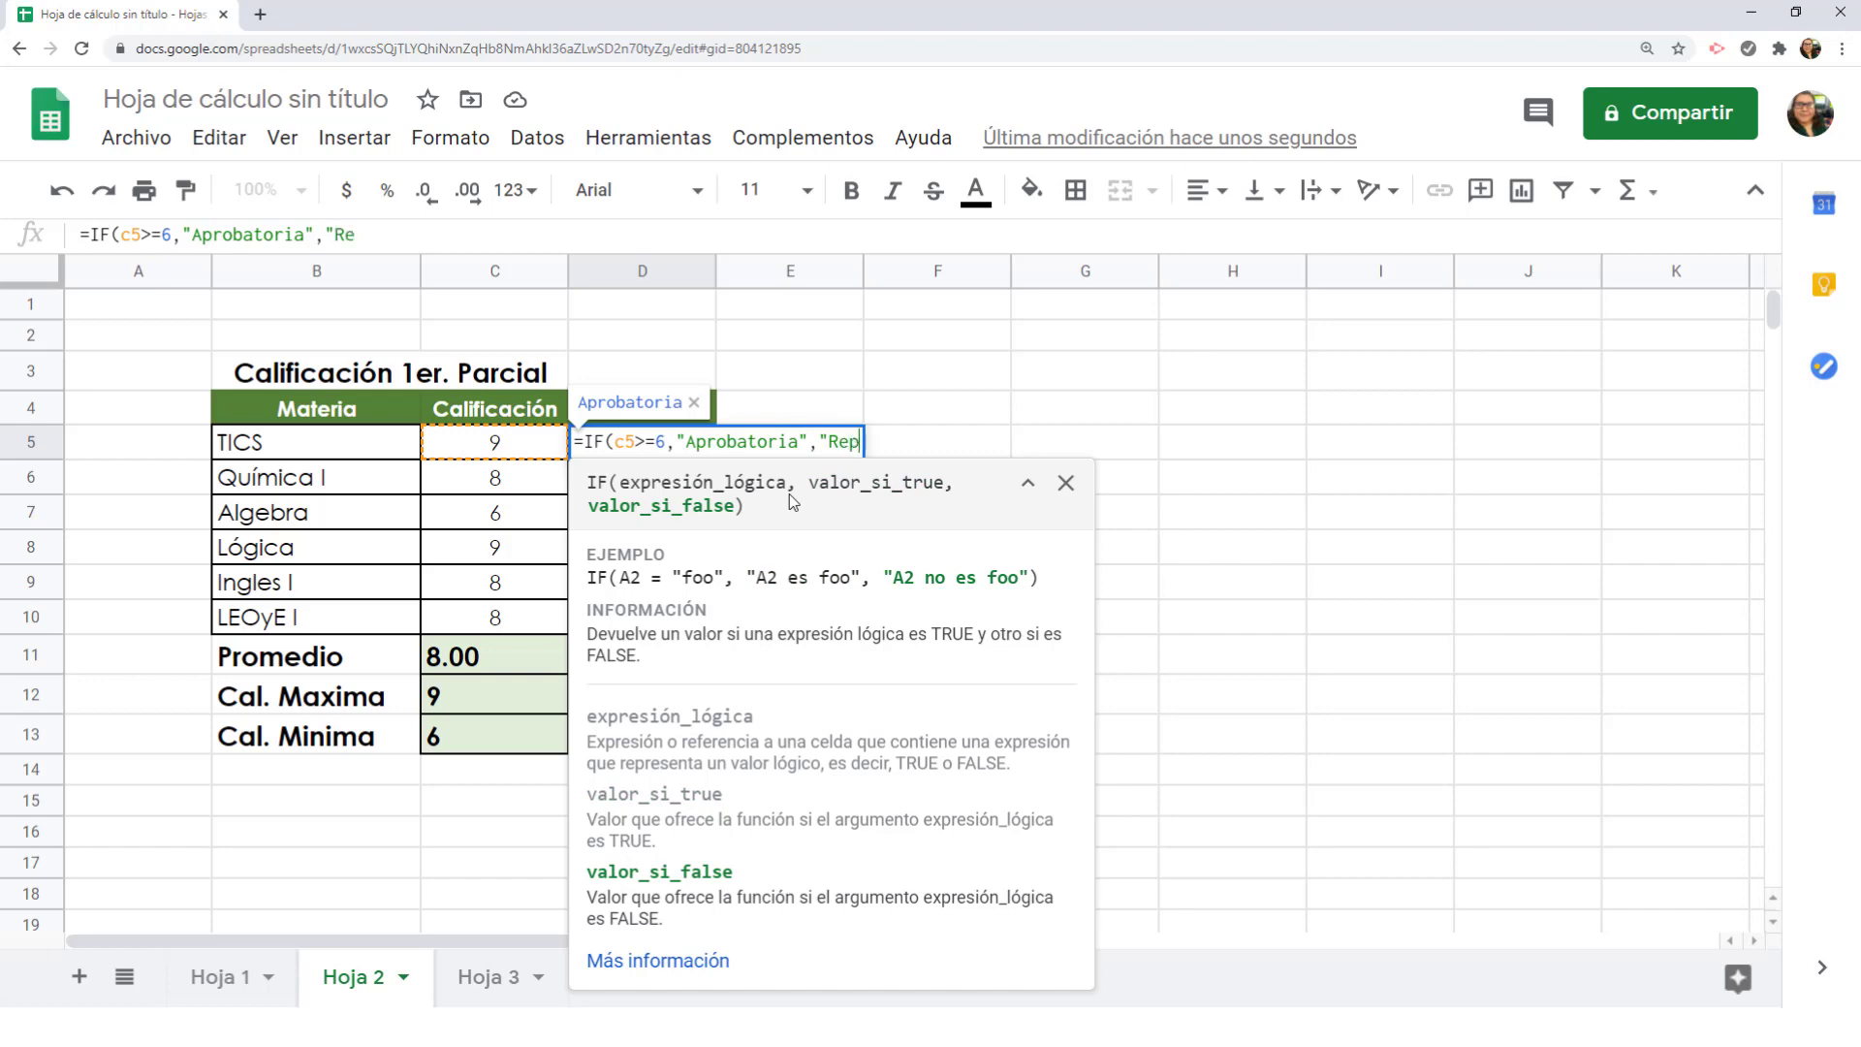
{"action": "type", "text": "robatoria\")"}
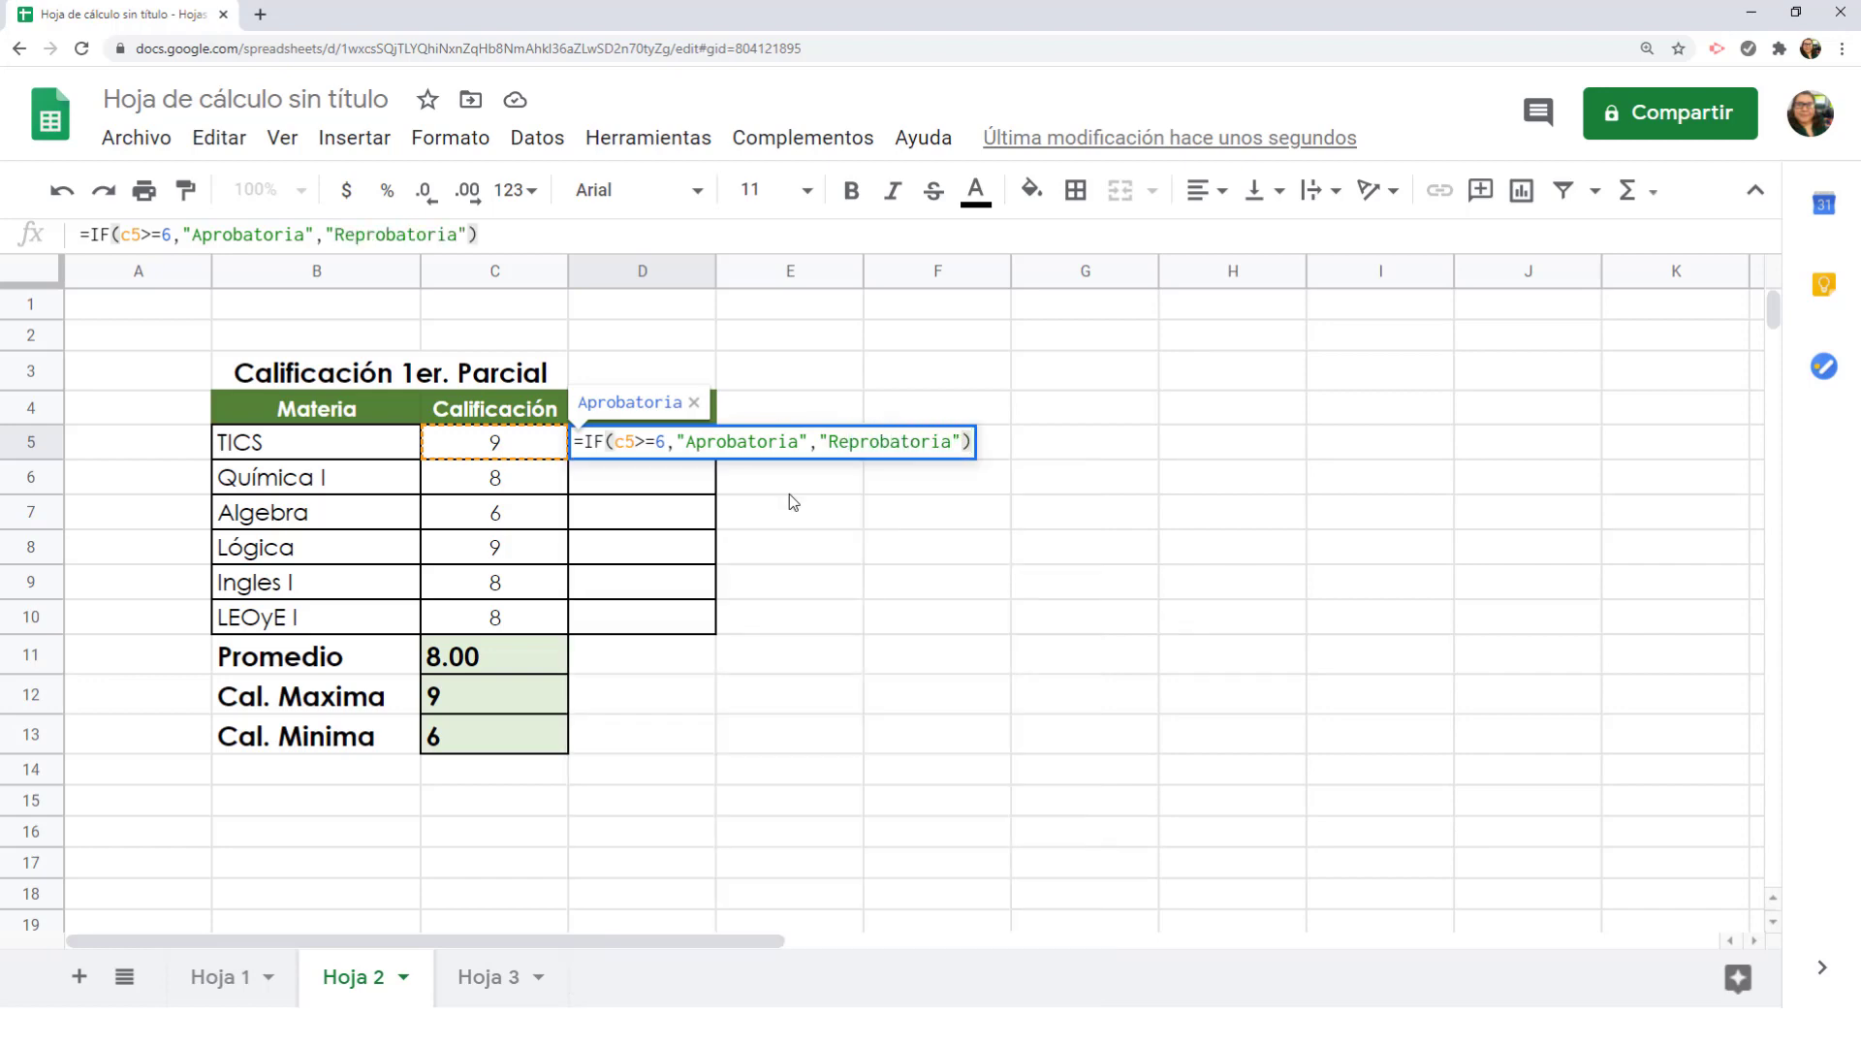
{"action": "key", "text": "Return"}
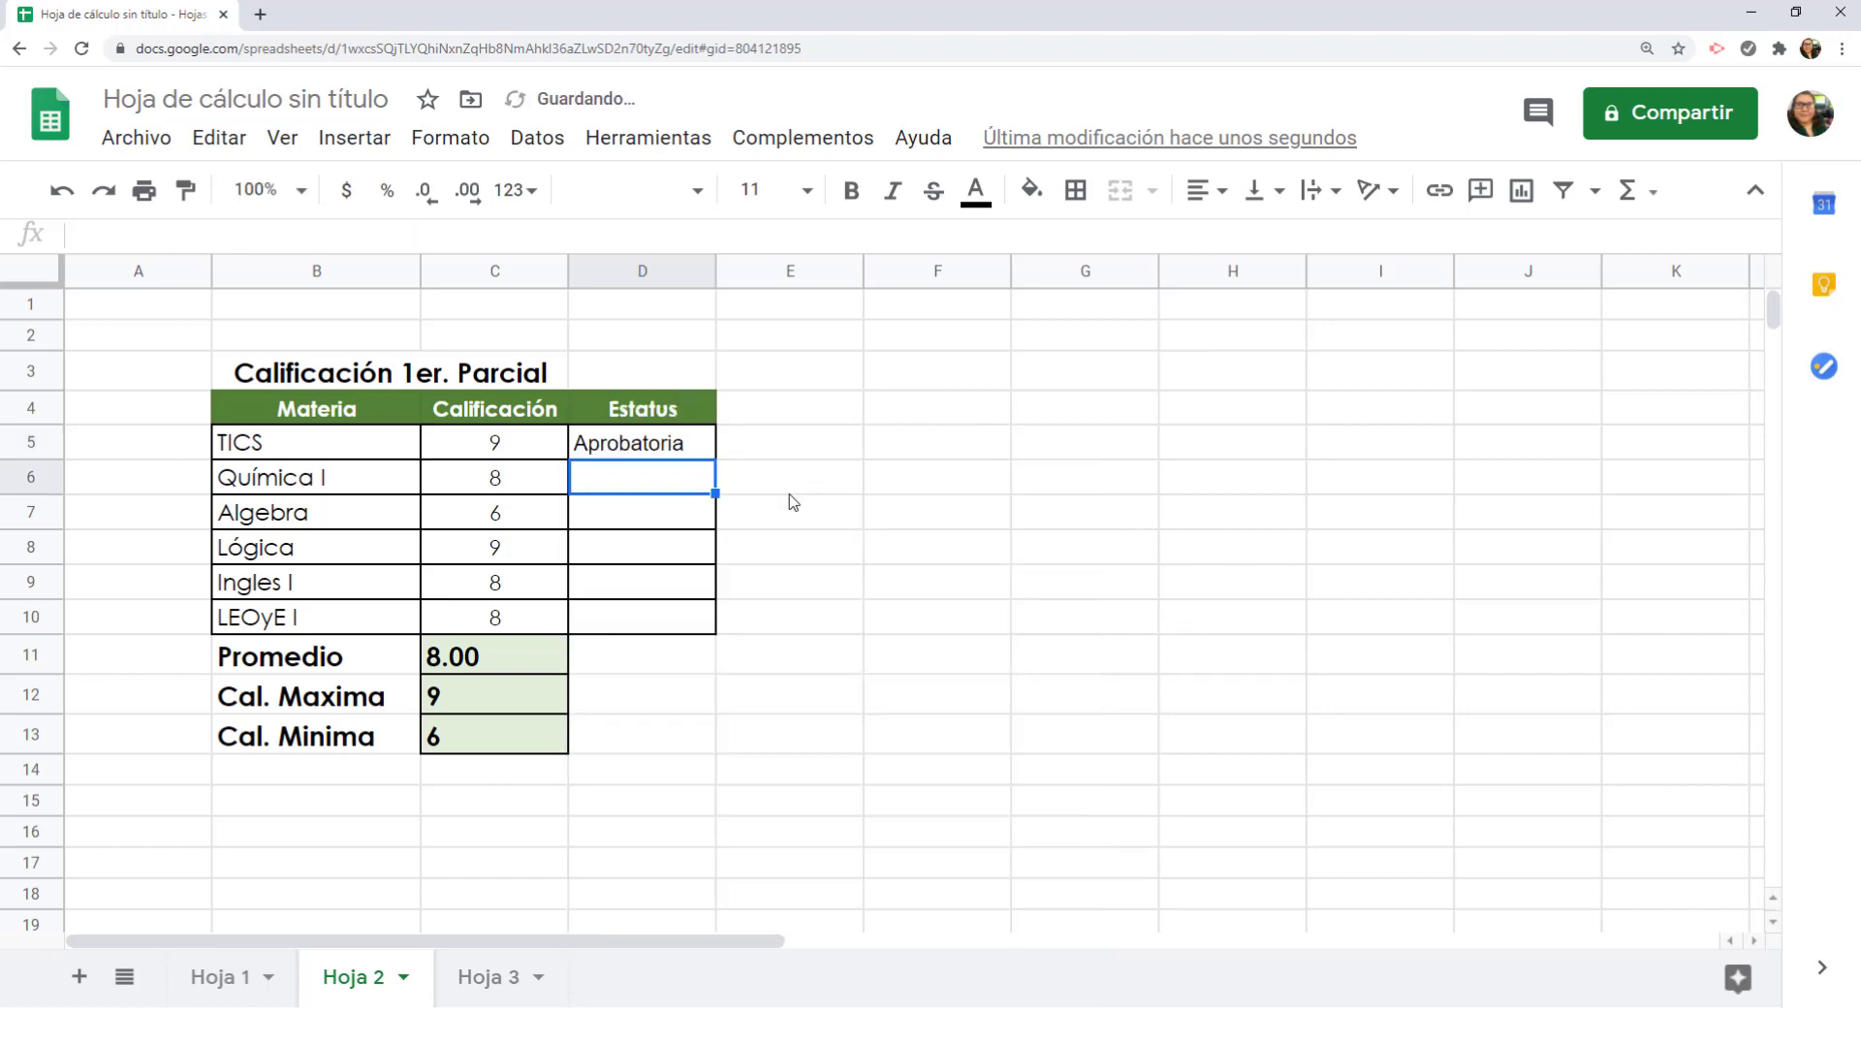
Copy the Estatus formula from D5 down through D10 for the remaining subjects.
{"action": "left_click", "coordinate": [678, 451]}
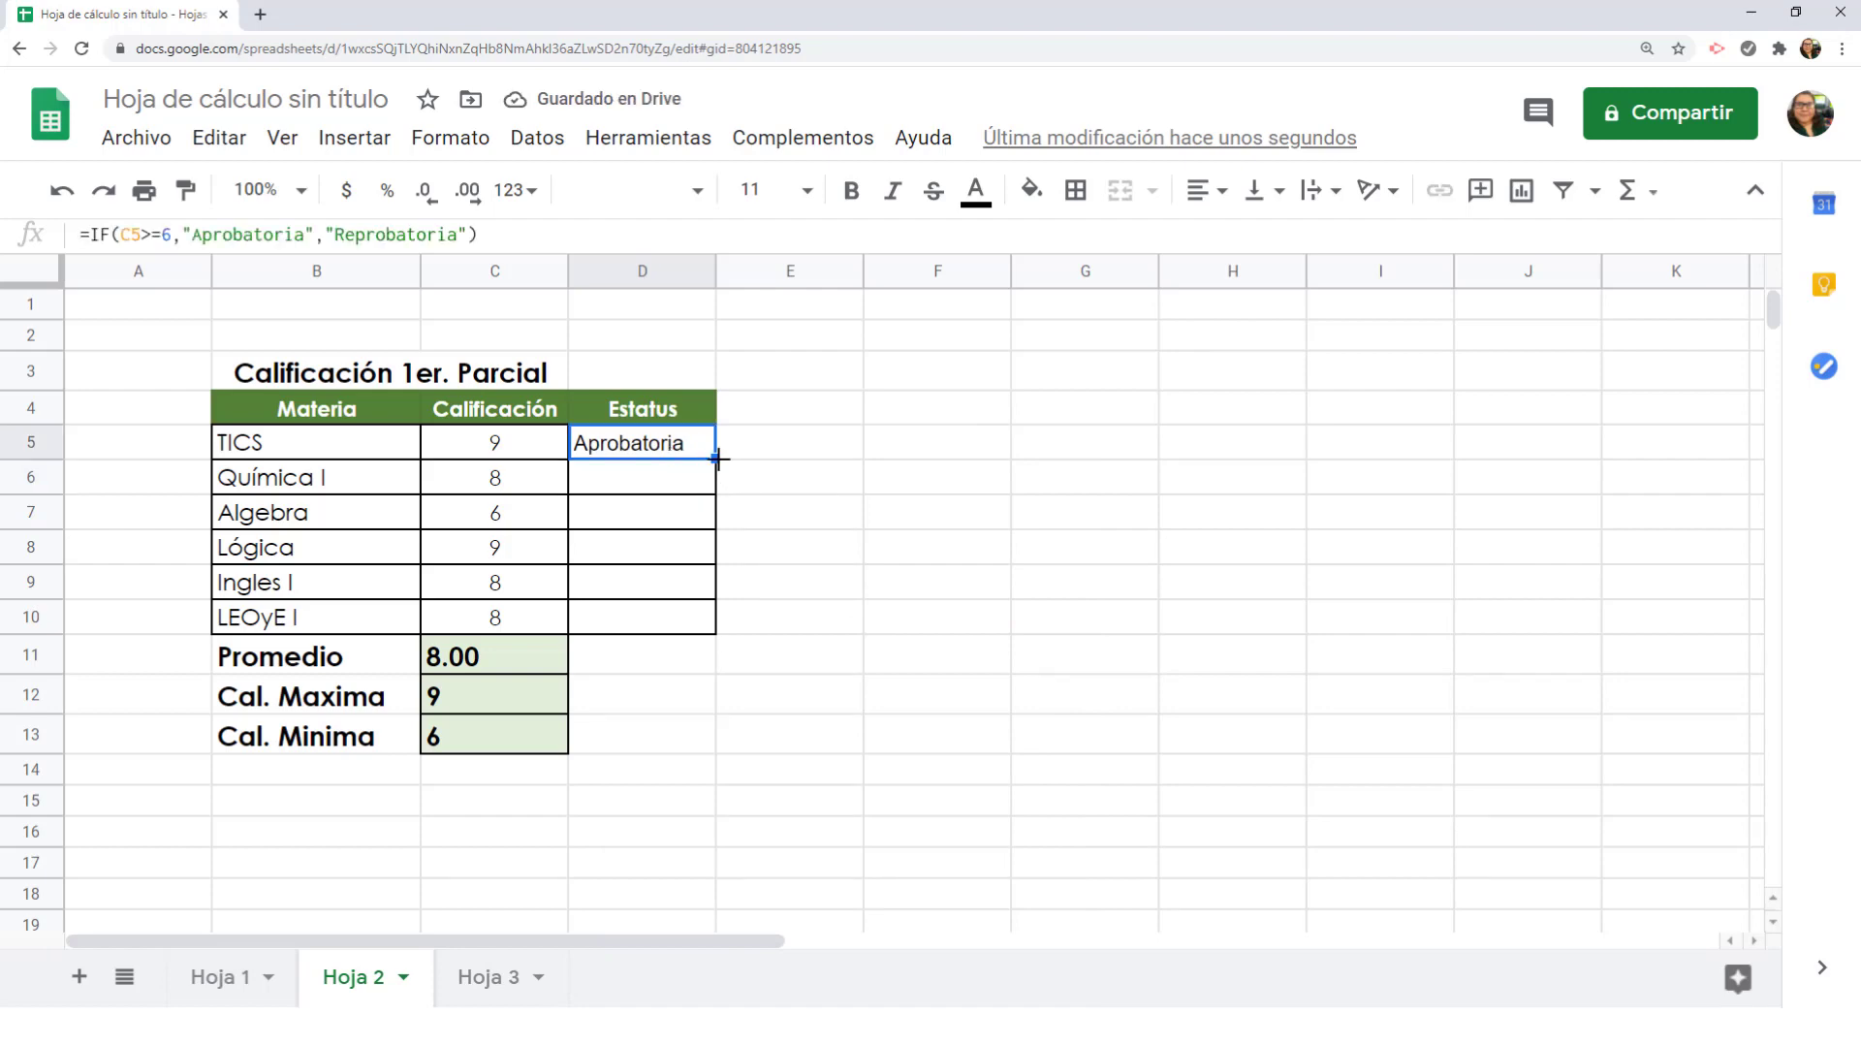
{"action": "left_click_drag", "start_coordinate": [718, 458], "coordinate": [715, 632]}
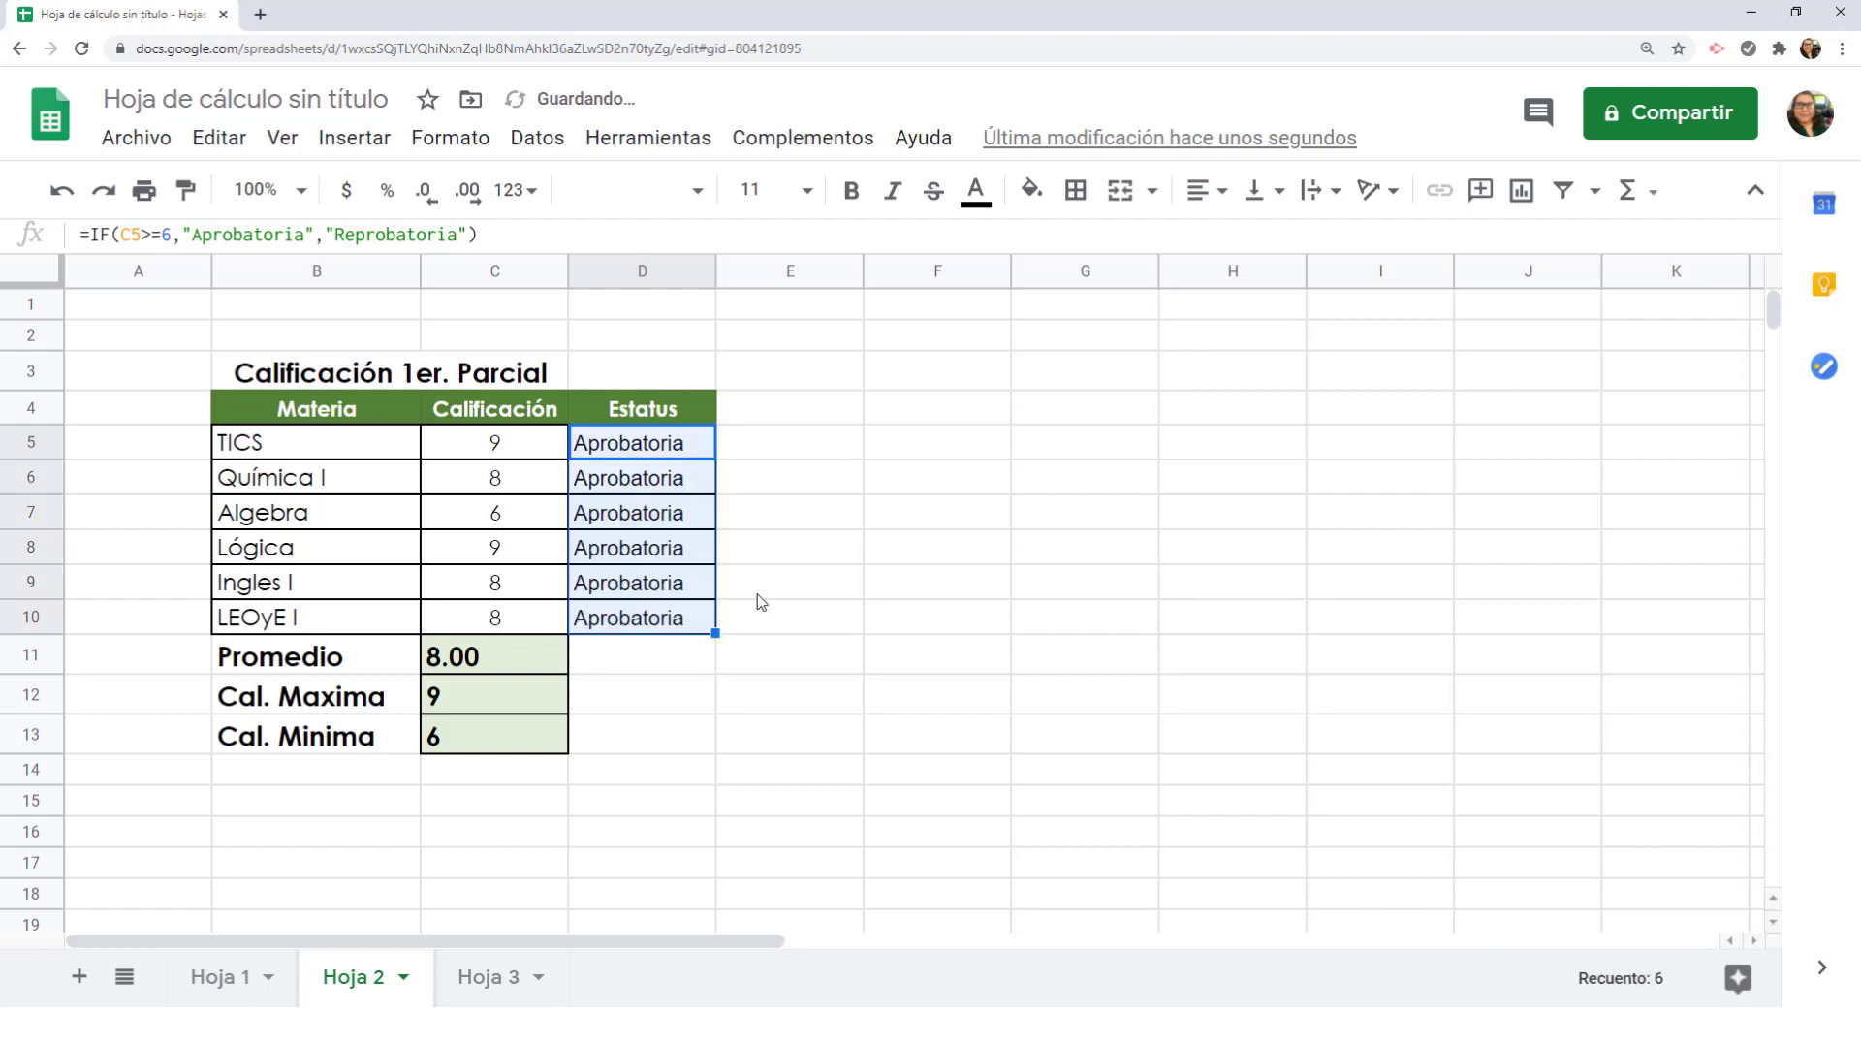
Change the Ingles I grade in C9 to 5 to test the Estatus formula.
{"action": "left_click", "coordinate": [516, 592]}
{"action": "type", "text": "5"}
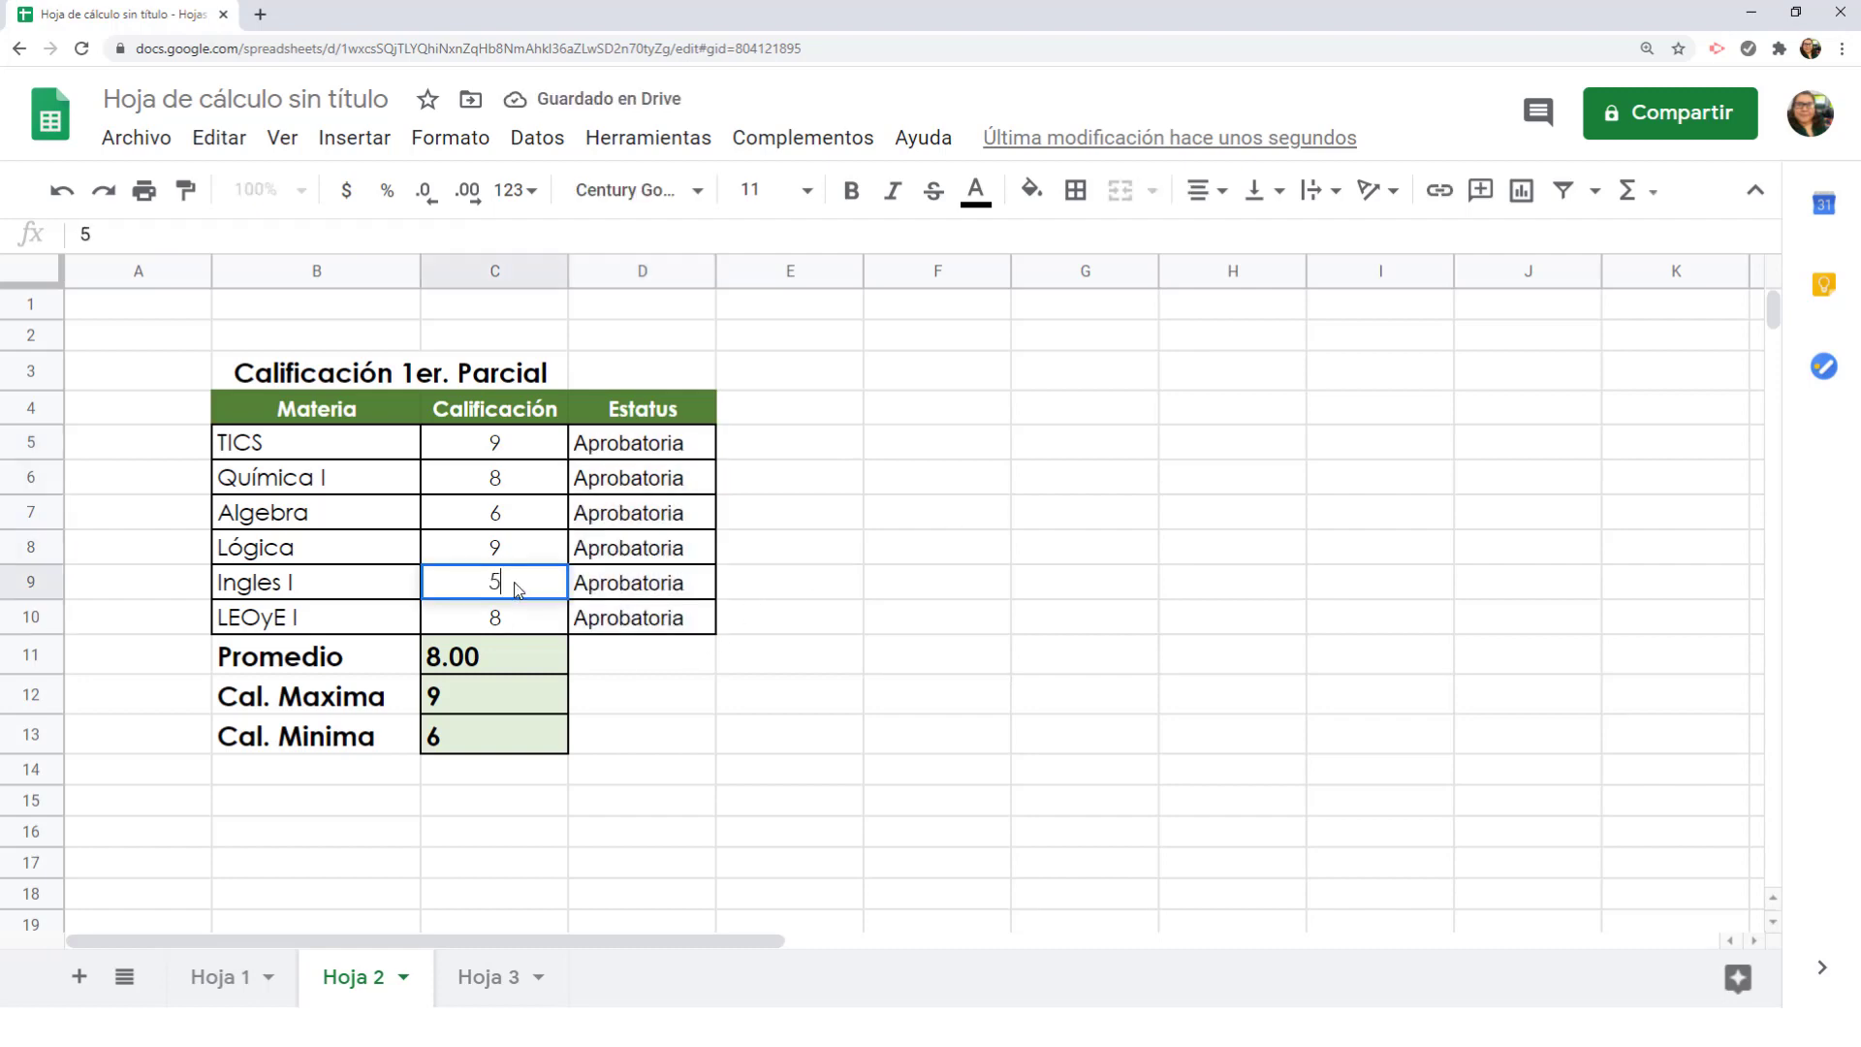
{"action": "key", "text": "Return"}
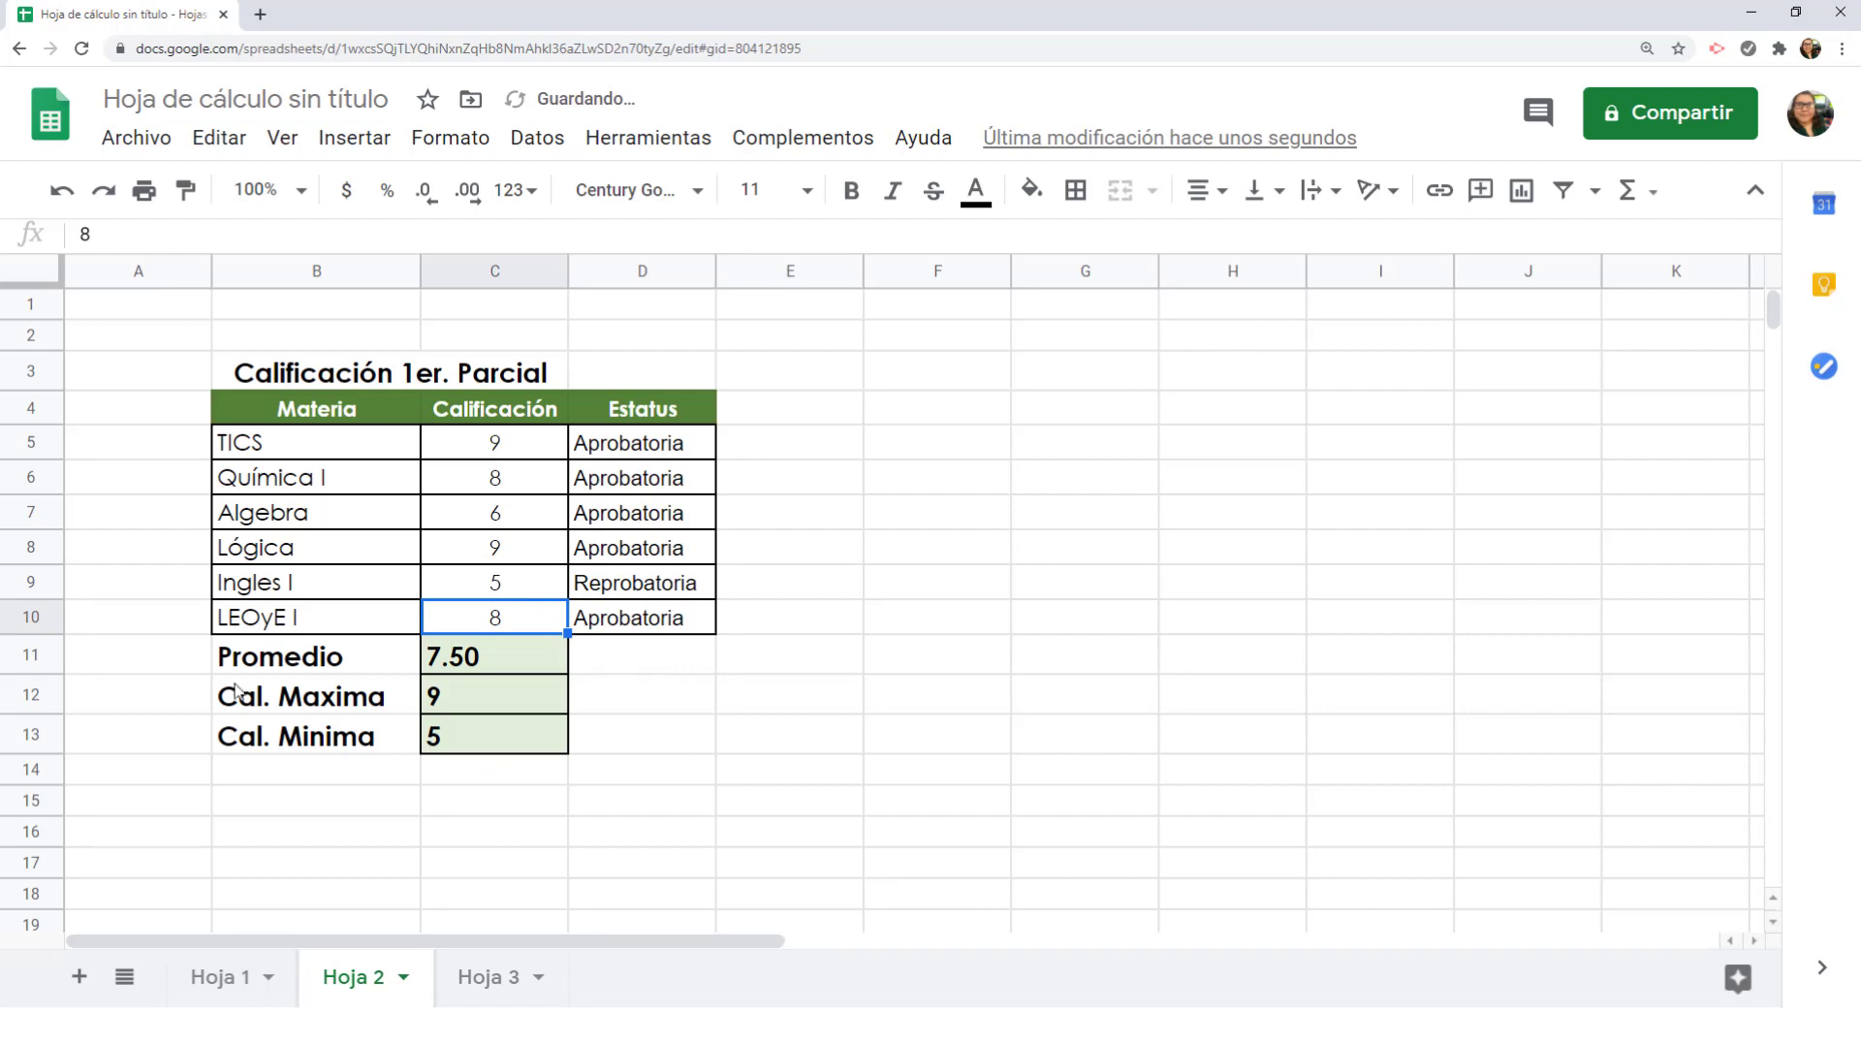